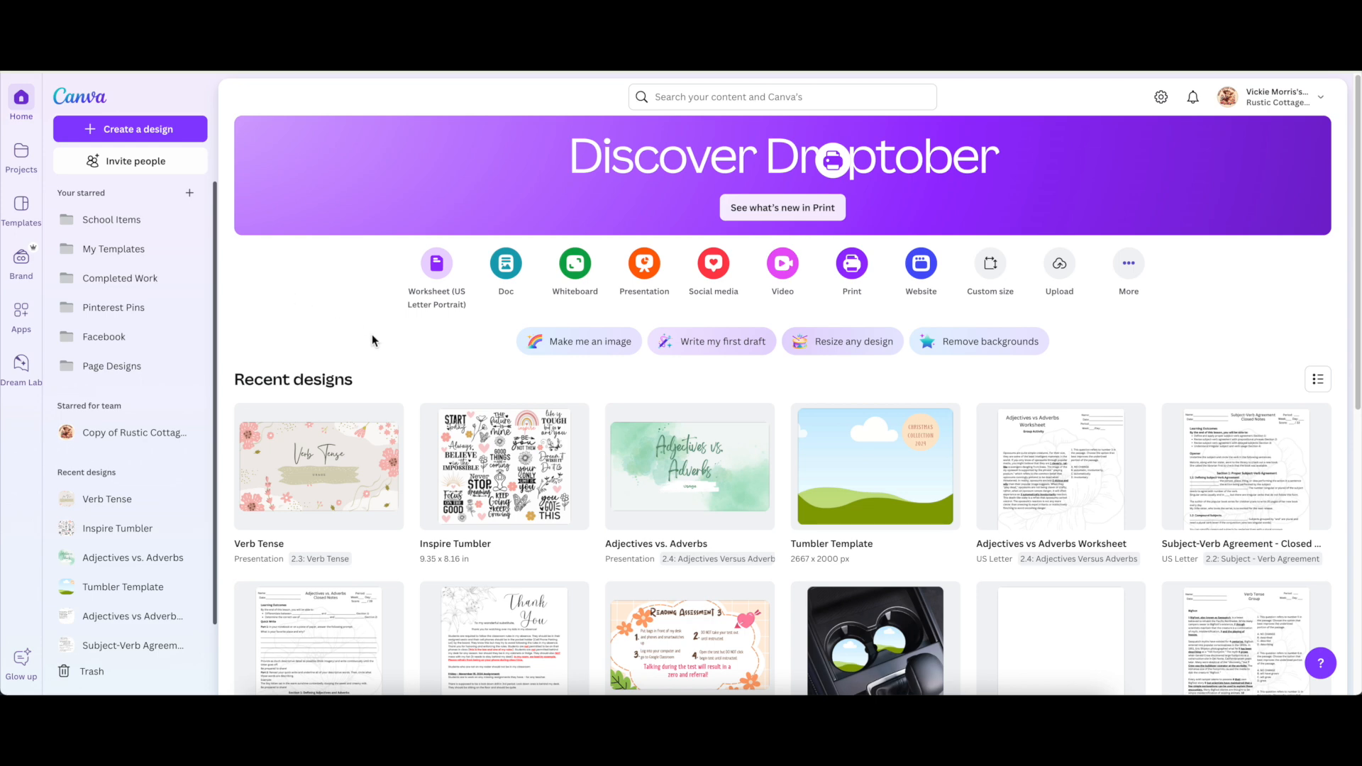
# Start a new blank Canva design using the recent custom 11 × 8.5 in size.
pyautogui.scroll(-2, 378, 339)
pyautogui.scroll(-3, 379, 338)
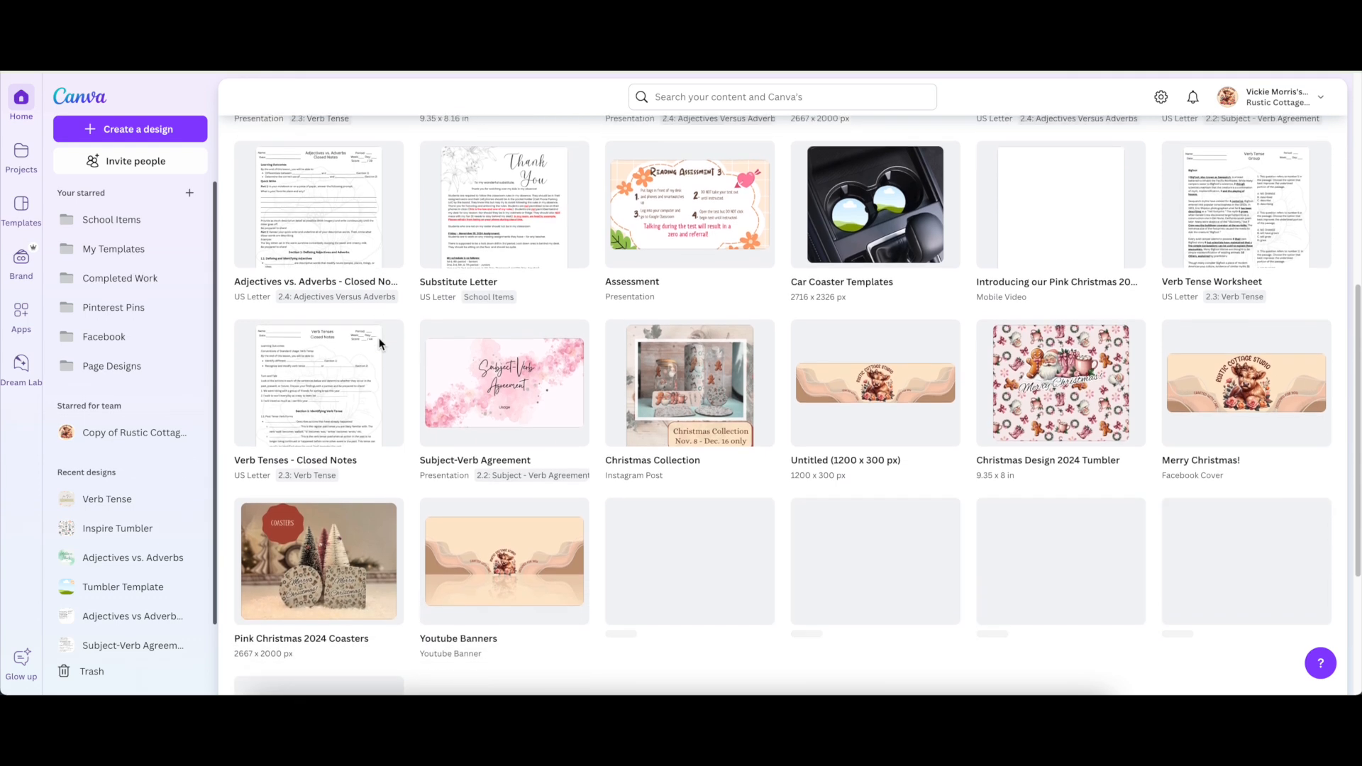
pyautogui.scroll(3, 378, 338)
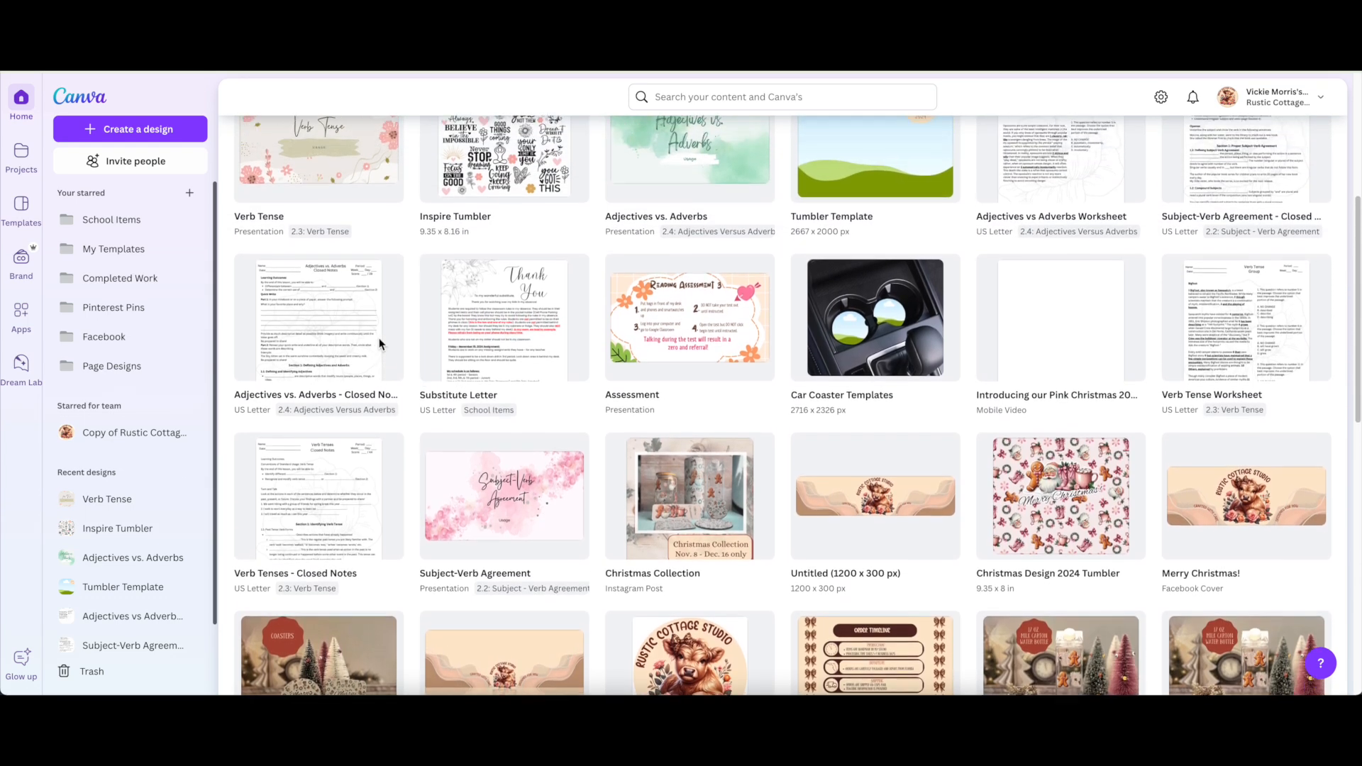
pyautogui.scroll(3, 379, 338)
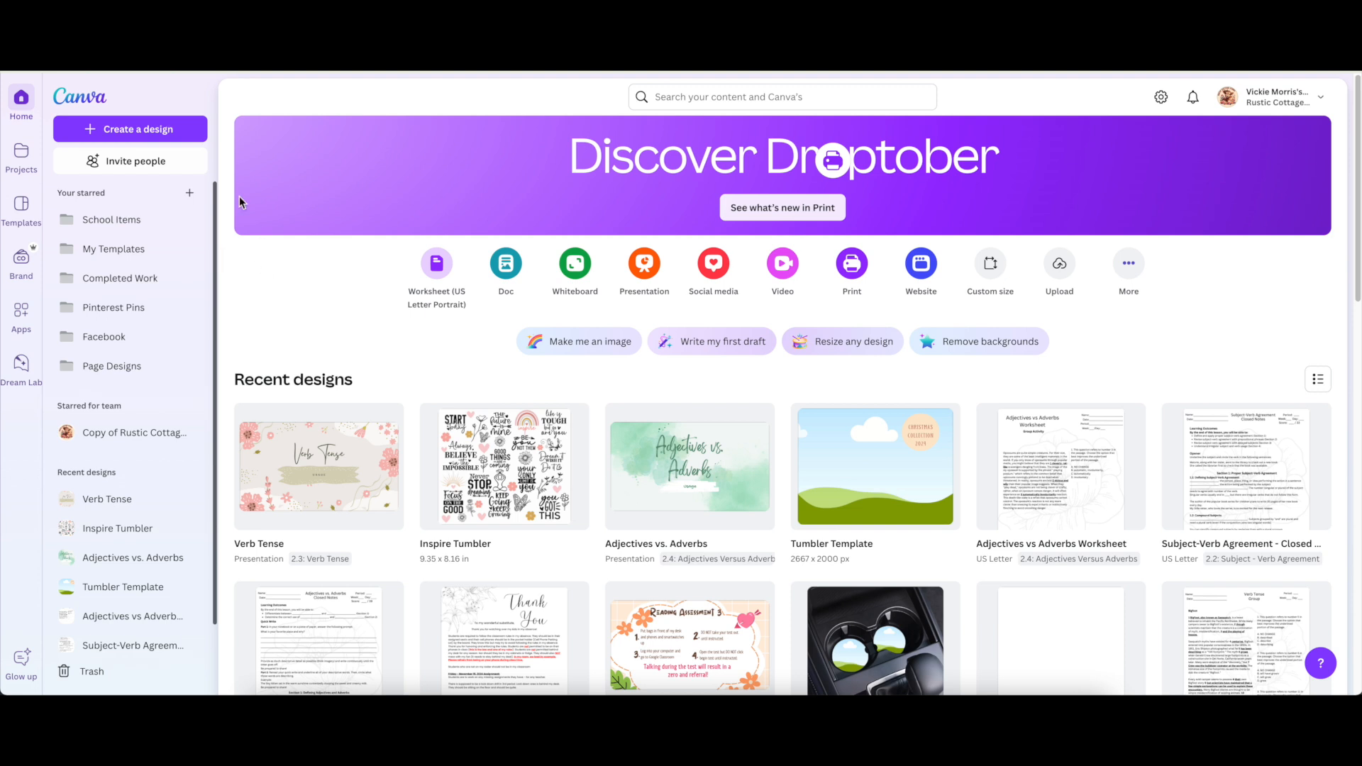
pyautogui.click(141, 133)
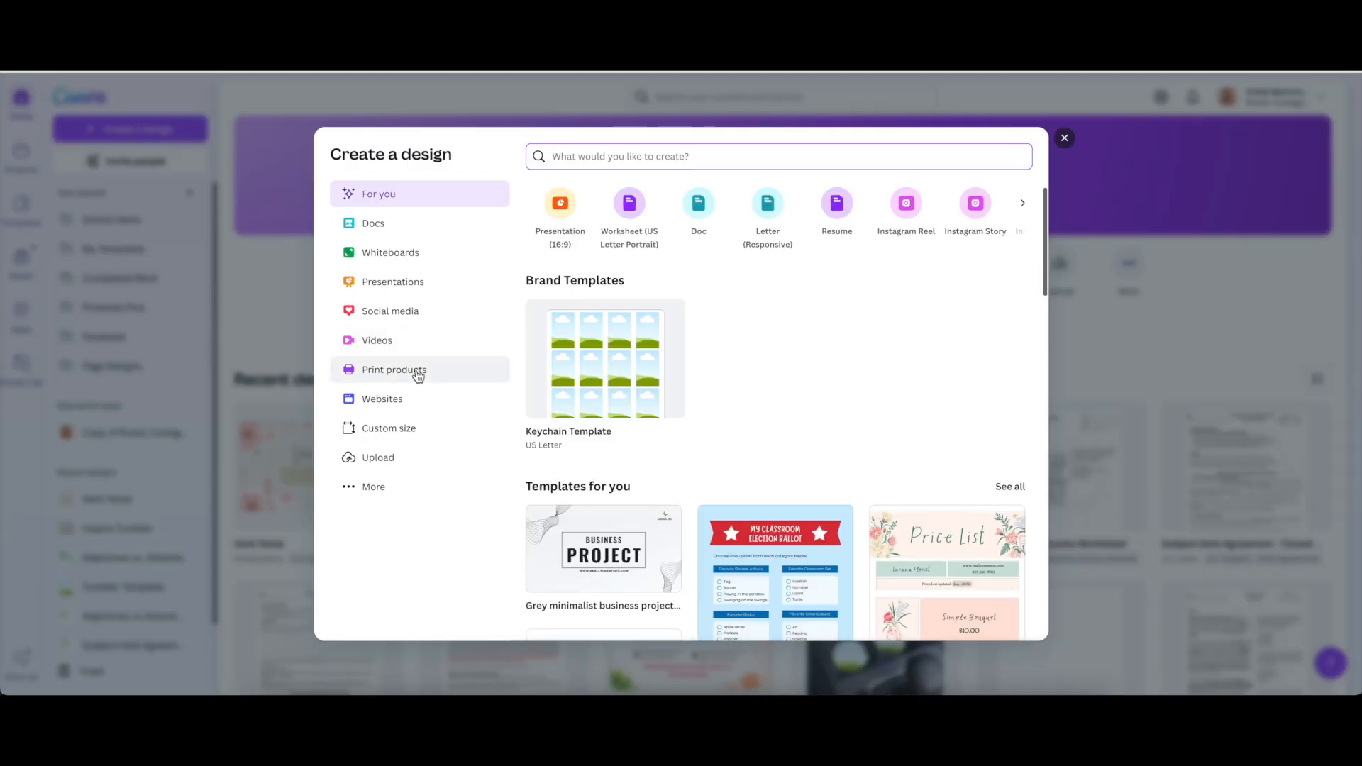
pyautogui.click(392, 433)
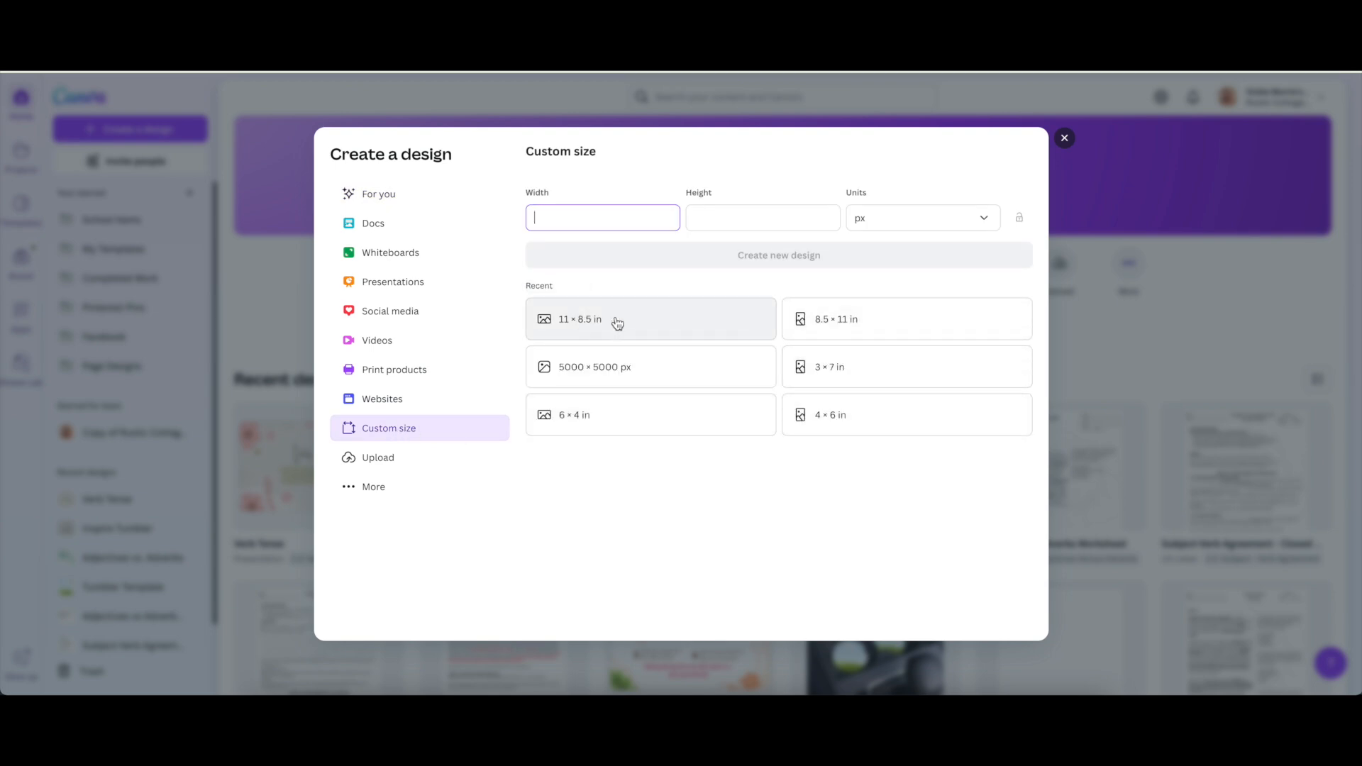
pyautogui.click(652, 327)
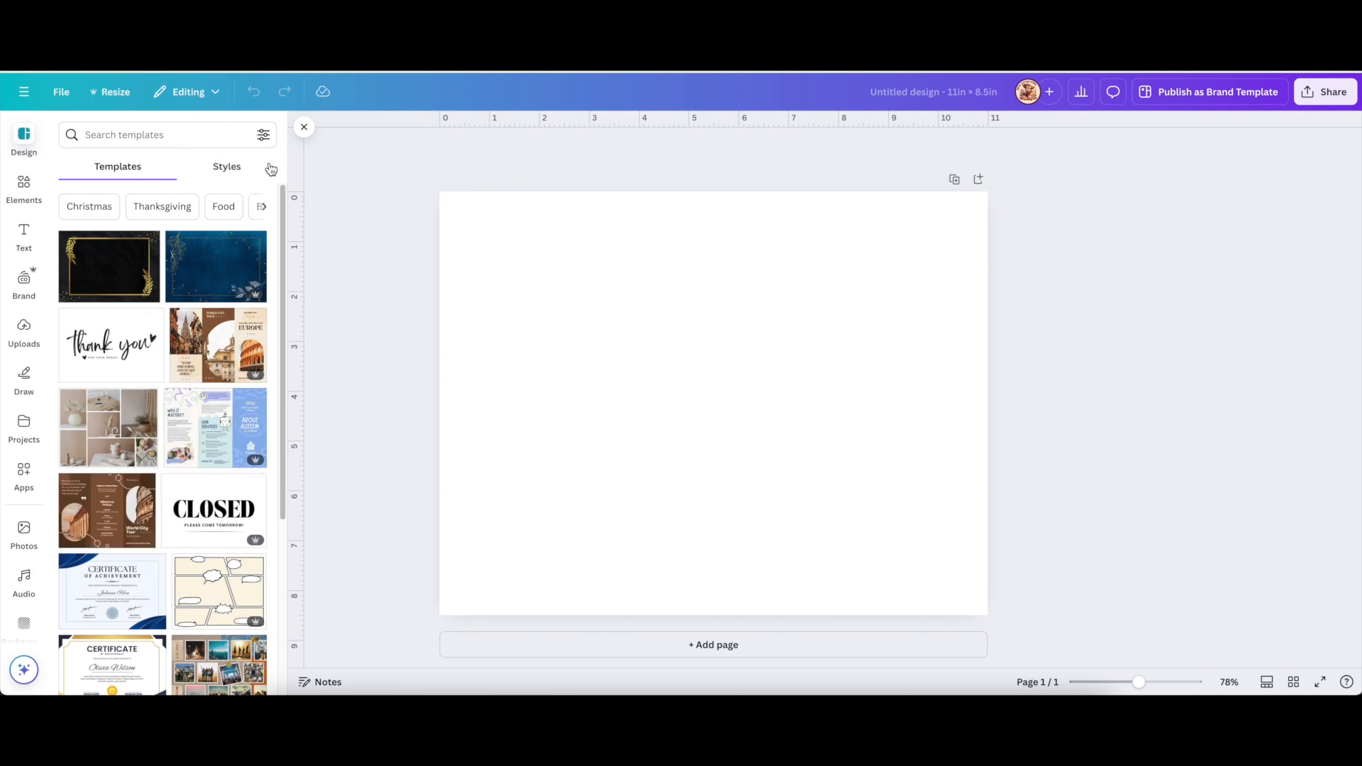
# Add a circle frame from Elements and move it to the page's upper left, shrinking it.
pyautogui.click(304, 126)
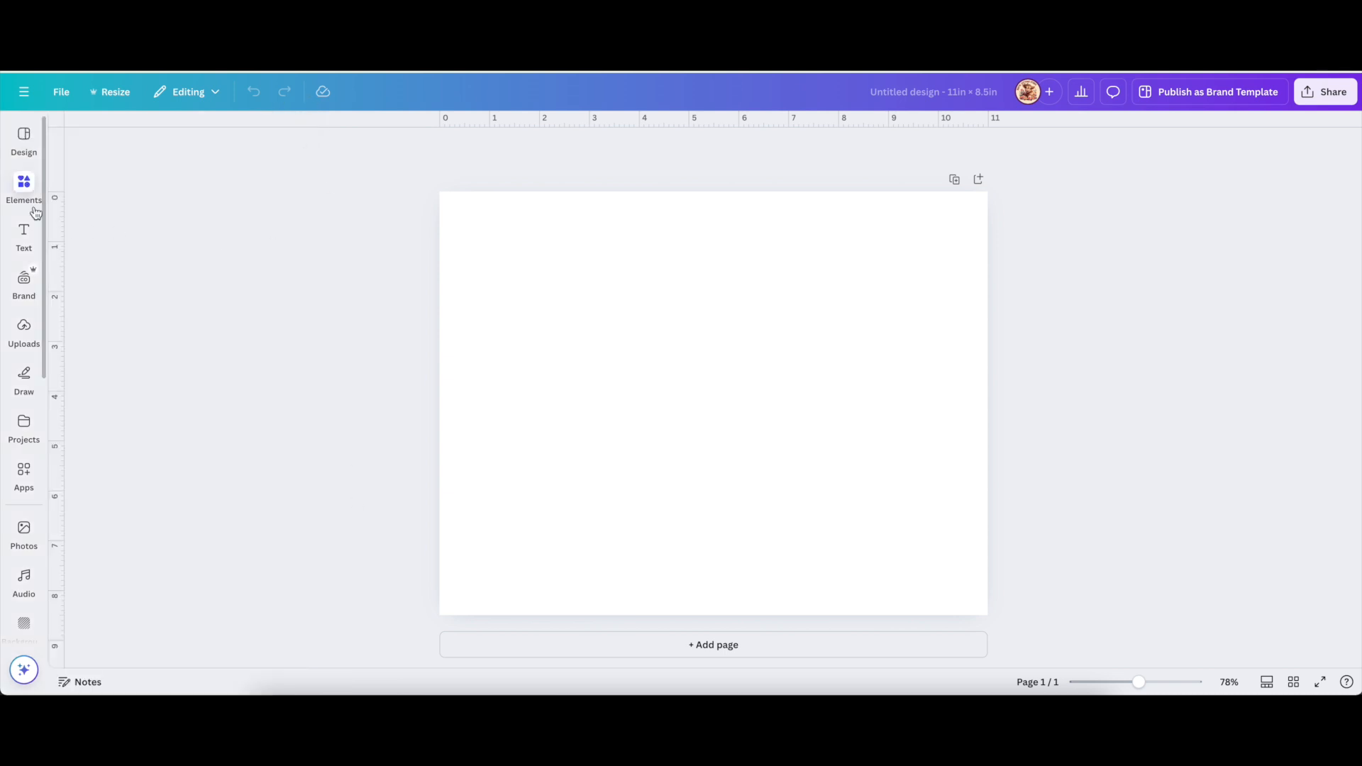
pyautogui.click(24, 184)
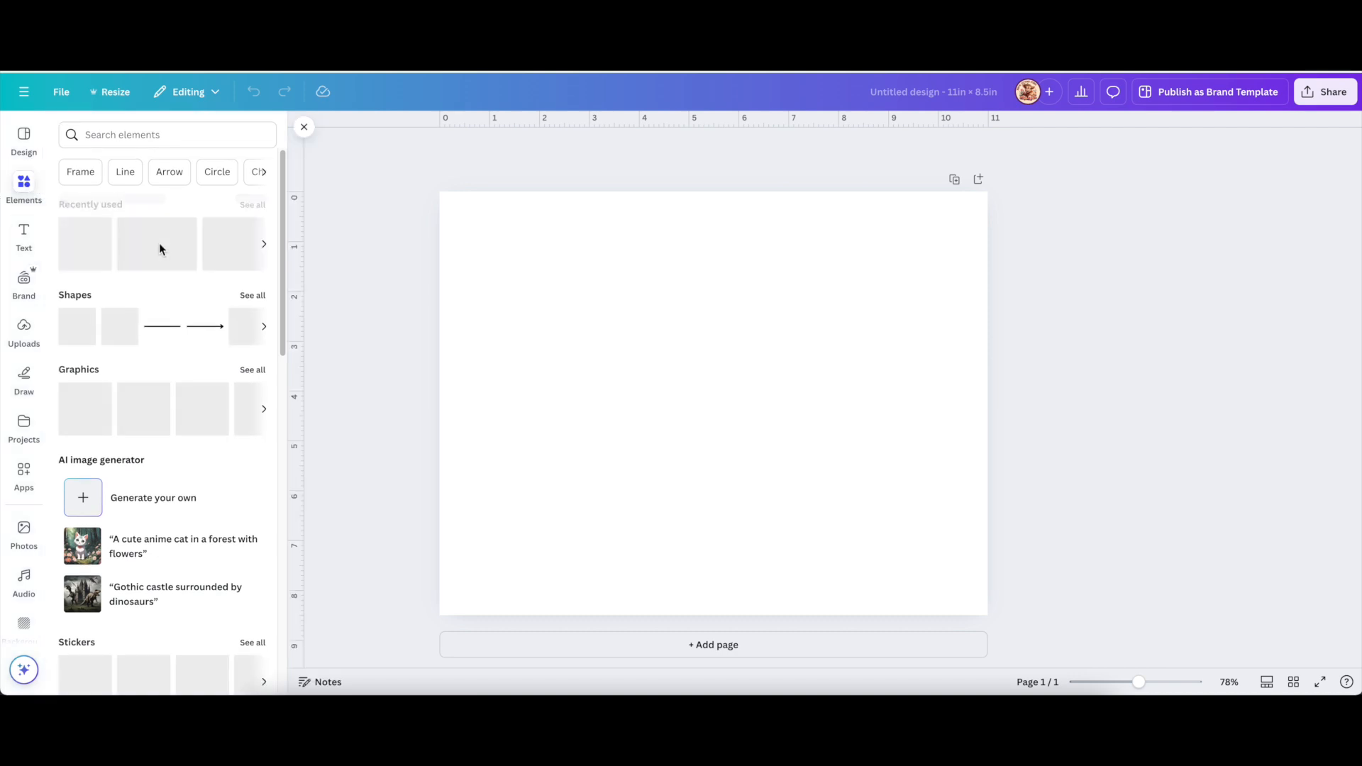
pyautogui.scroll(-10, 160, 244)
pyautogui.scroll(-1, 160, 244)
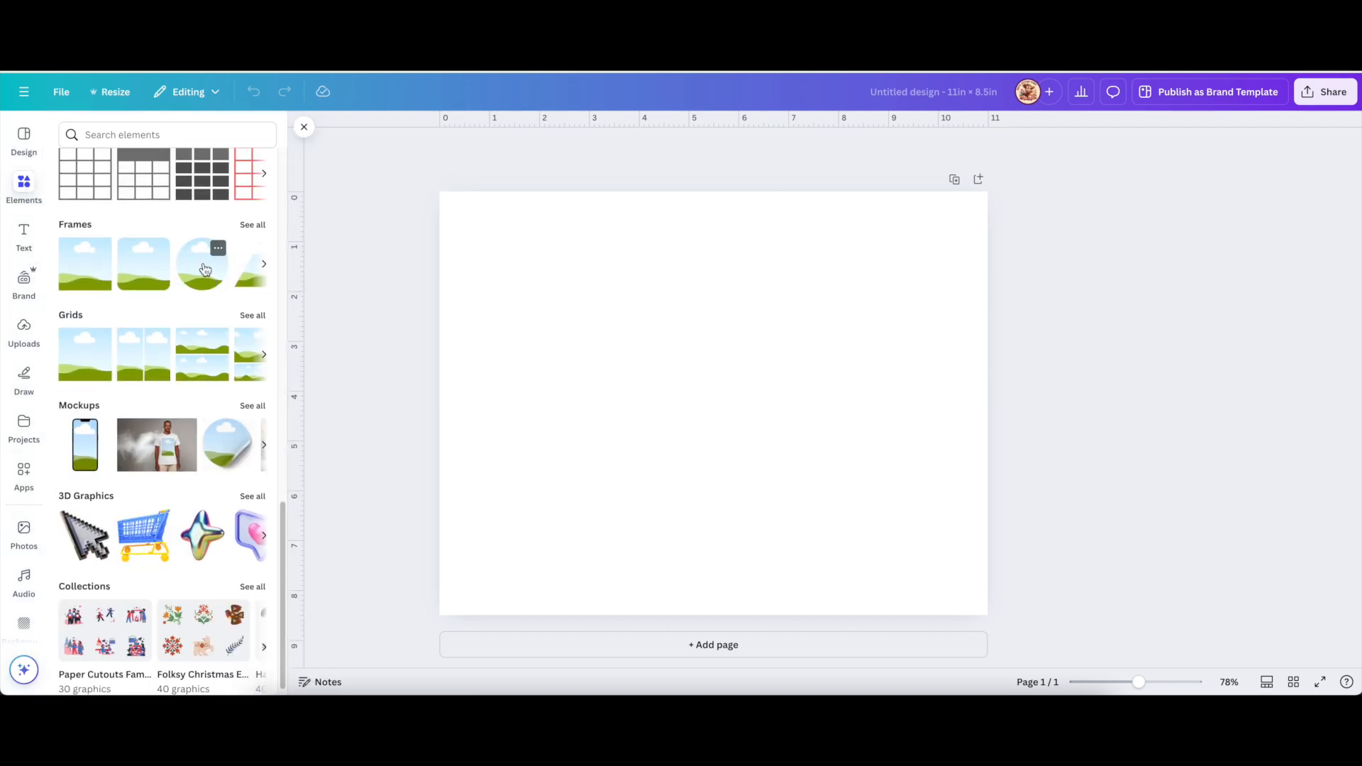
pyautogui.click(204, 269)
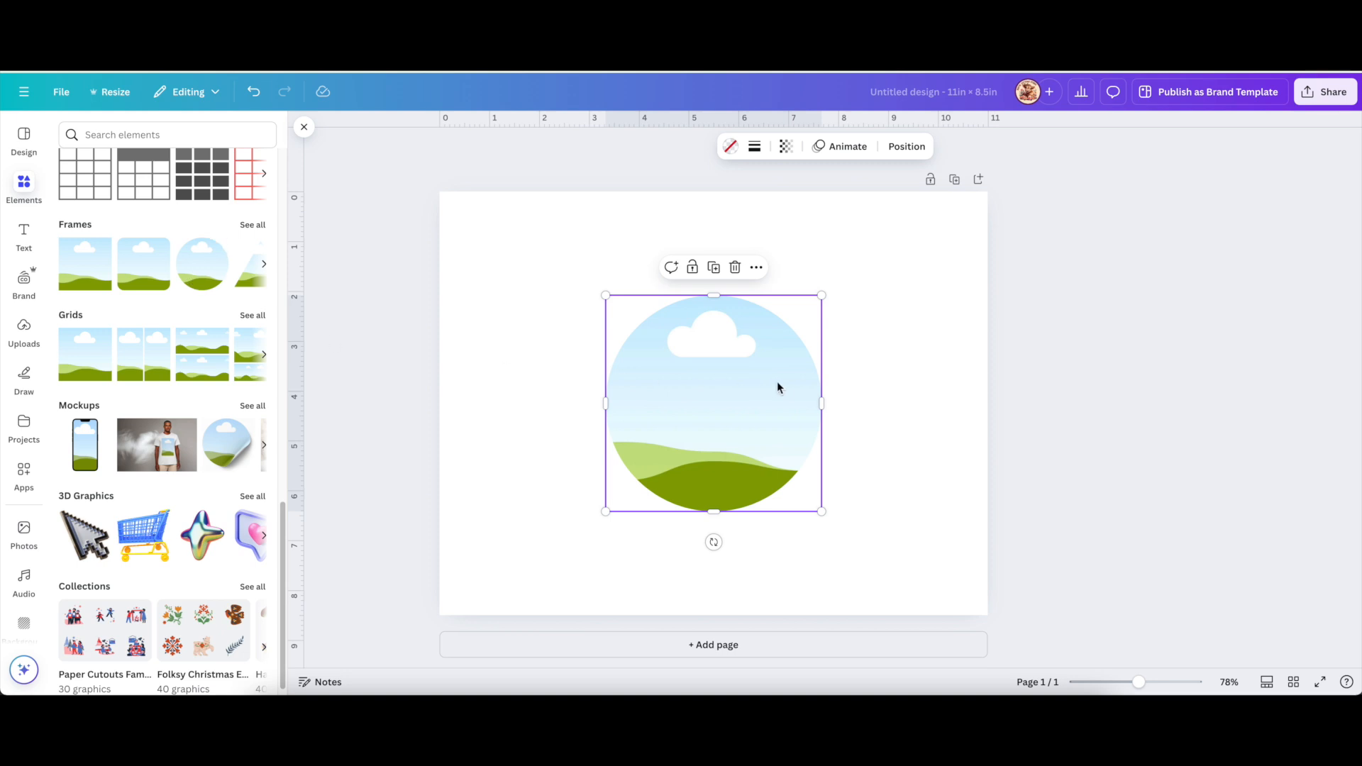
pyautogui.moveTo(742, 405); pyautogui.dragTo(618, 327)
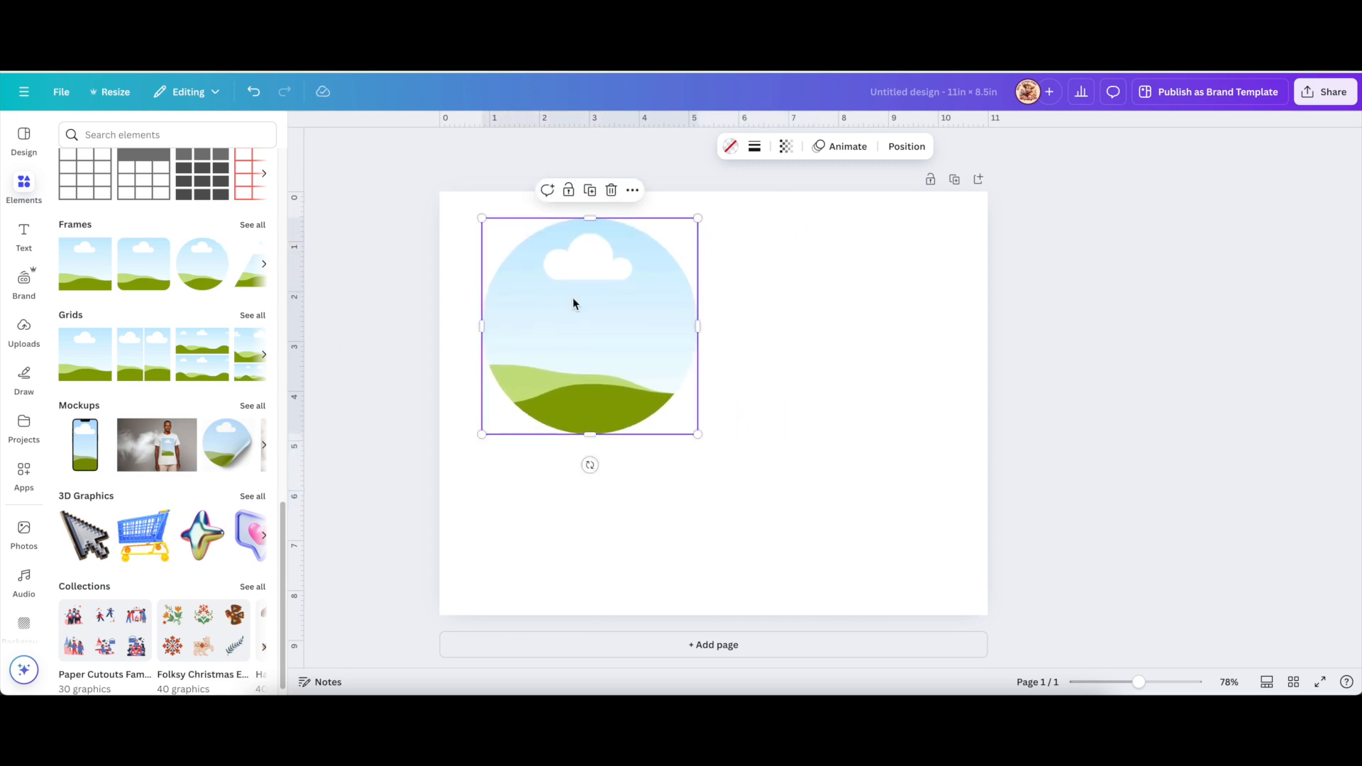
pyautogui.moveTo(699, 219); pyautogui.dragTo(682, 249)
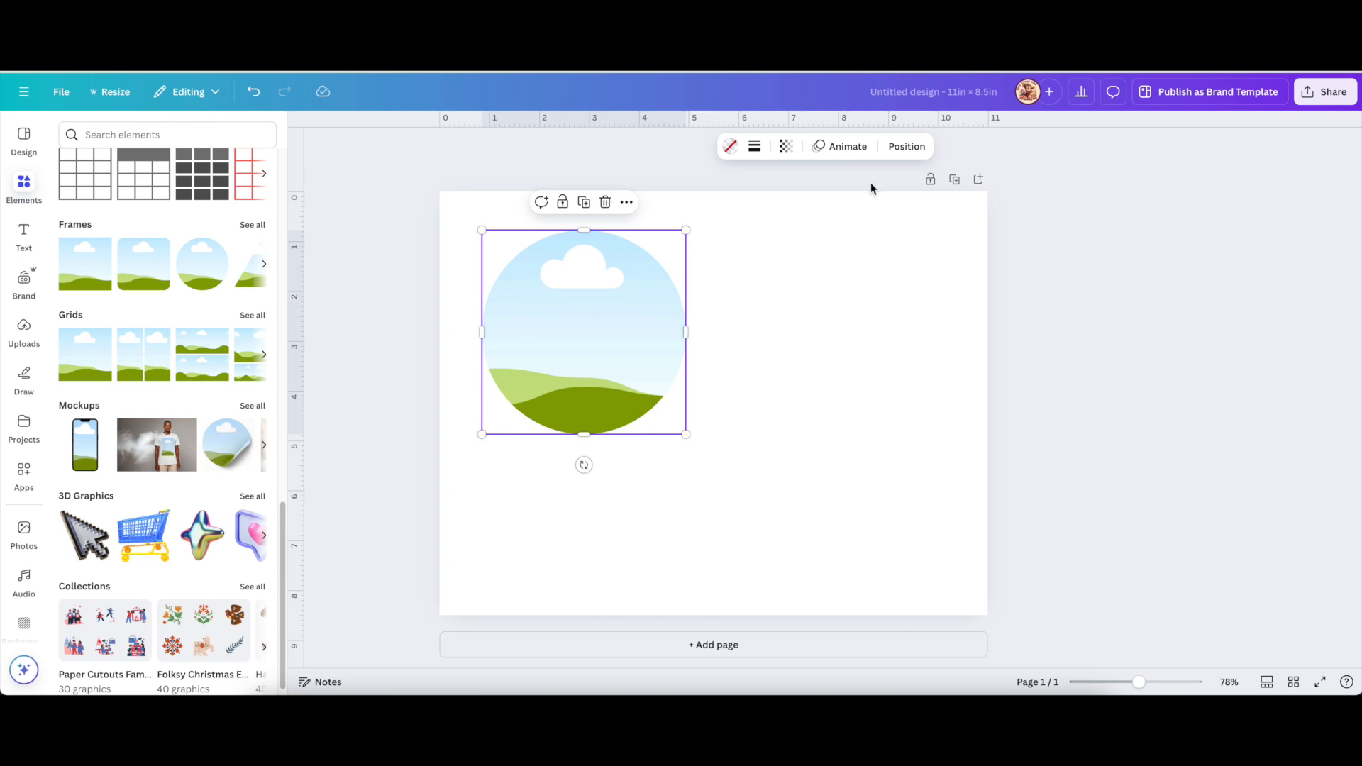
# In Position, lock the aspect ratio and set the circle frame's width to 3 in.
pyautogui.click(904, 147)
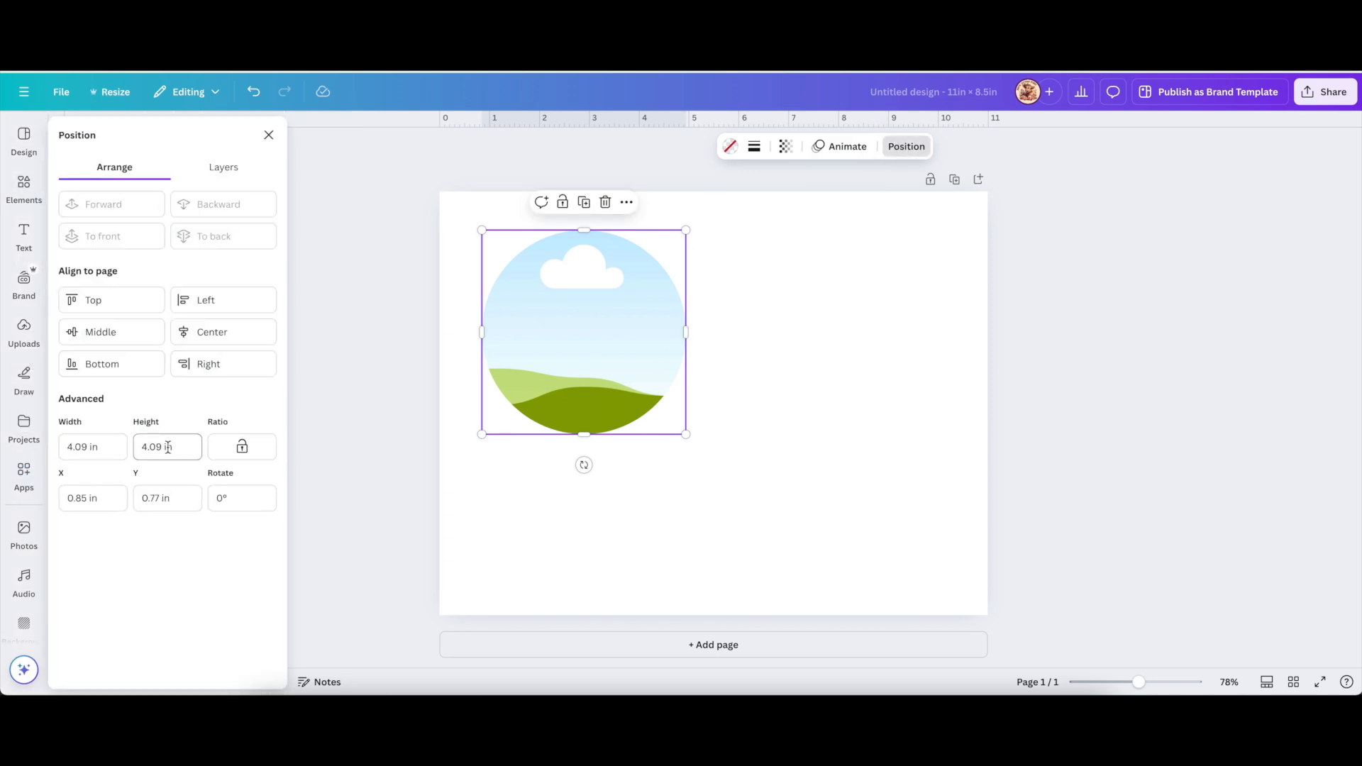
pyautogui.moveTo(88, 447); pyautogui.dragTo(68, 447)
pyautogui.click(244, 443)
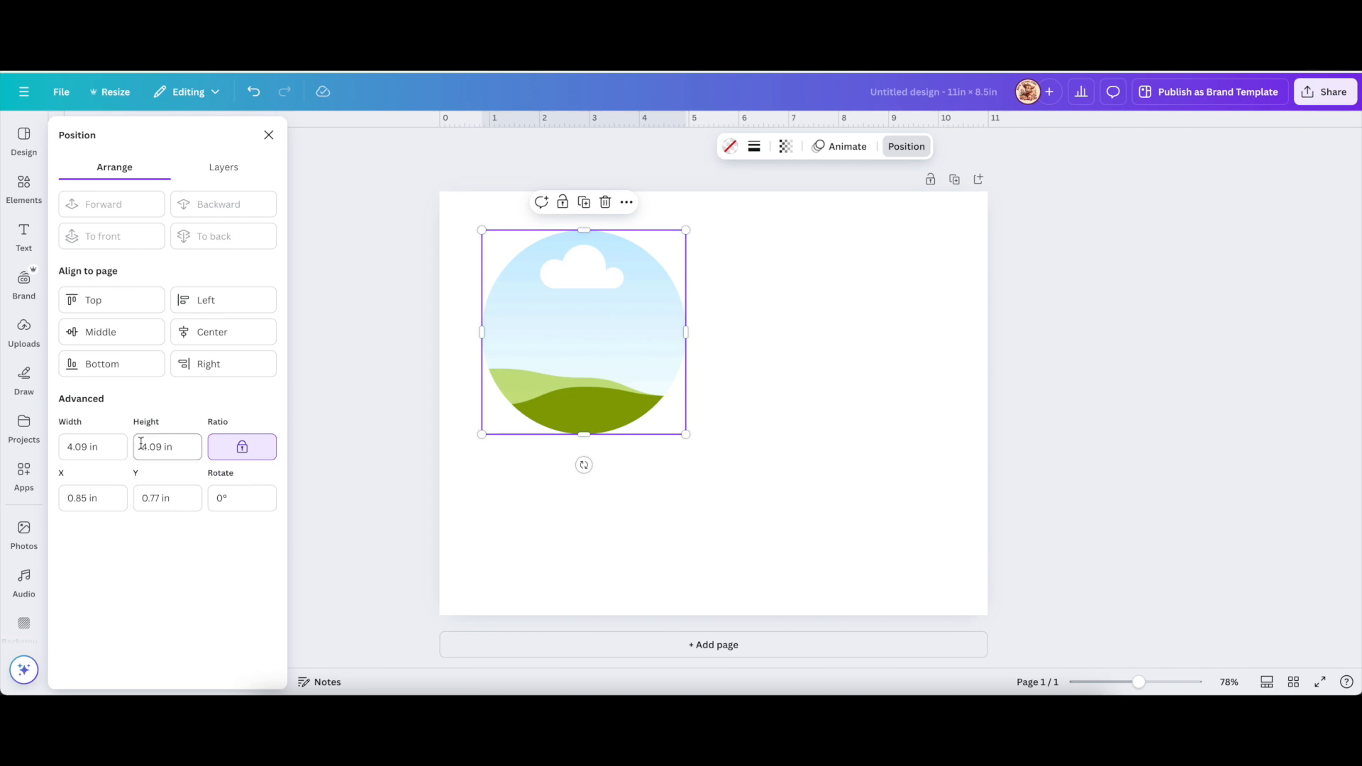
pyautogui.moveTo(88, 446); pyautogui.dragTo(64, 448)
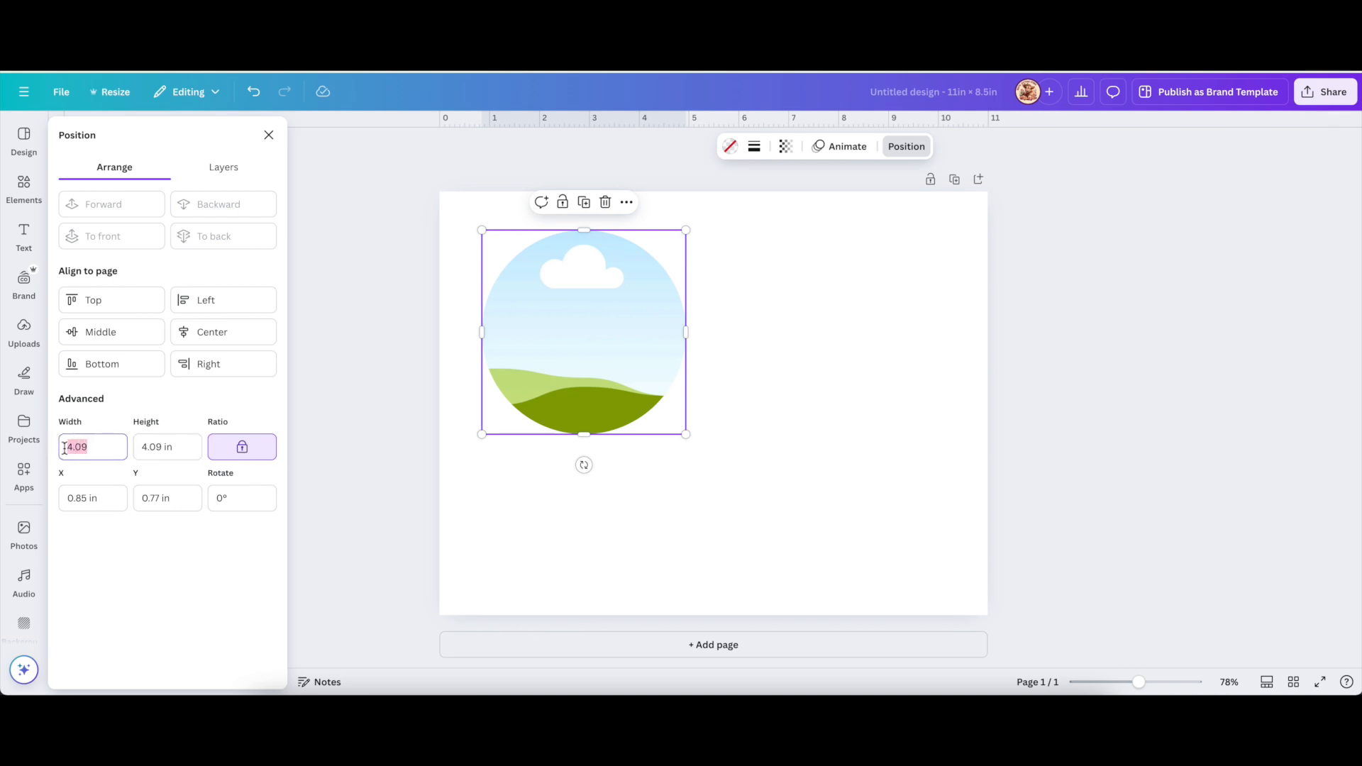
pyautogui.write('3')
pyautogui.press('Return')
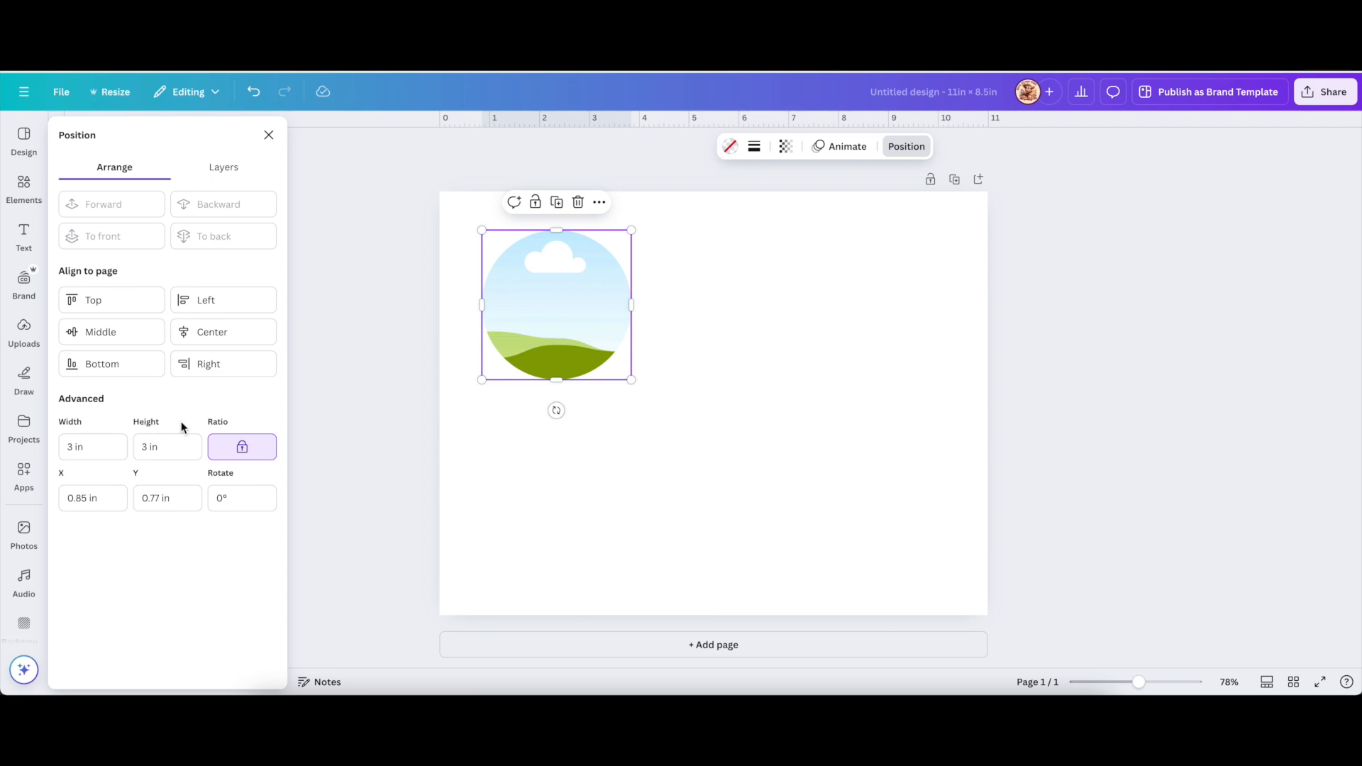
# Duplicate the circle frame twice and roughly line up the three copies across the page.
pyautogui.click(556, 202)
pyautogui.moveTo(563, 322); pyautogui.dragTo(711, 304)
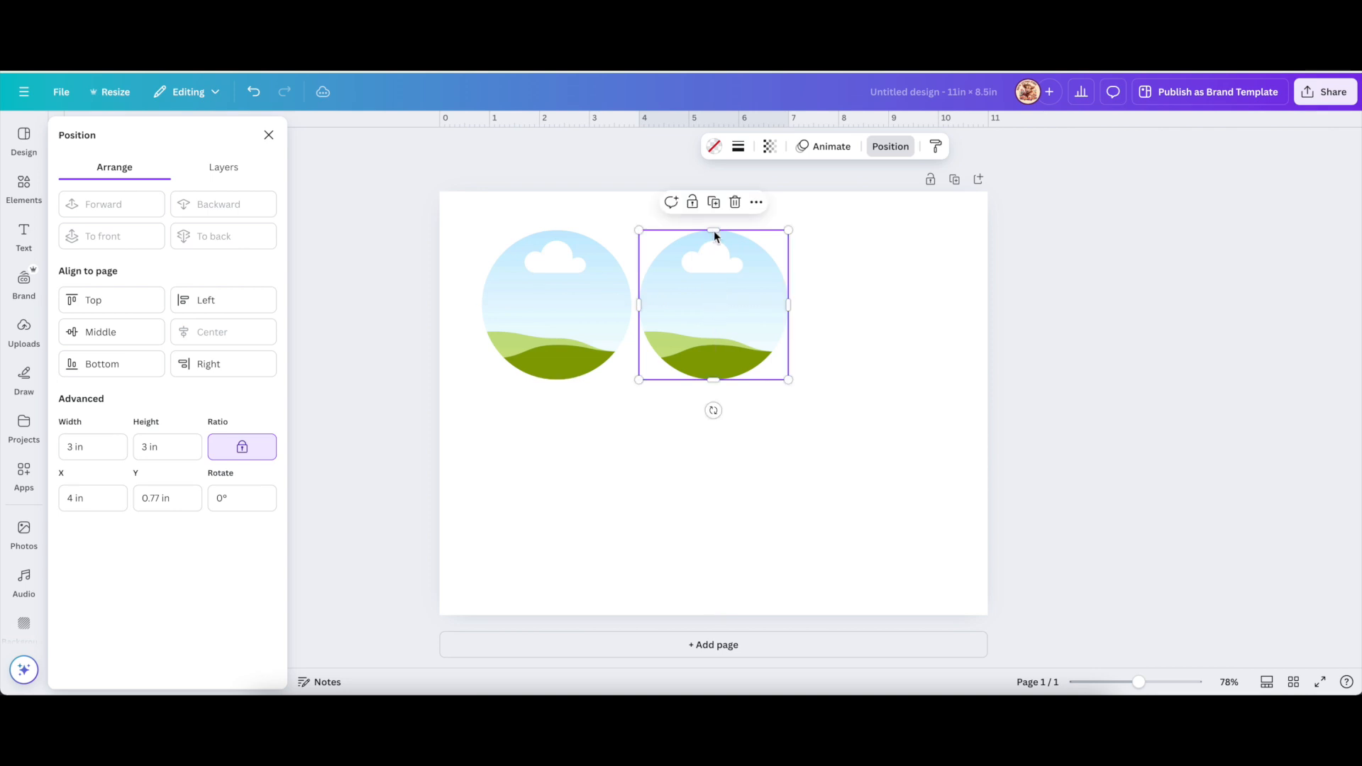
pyautogui.click(715, 204)
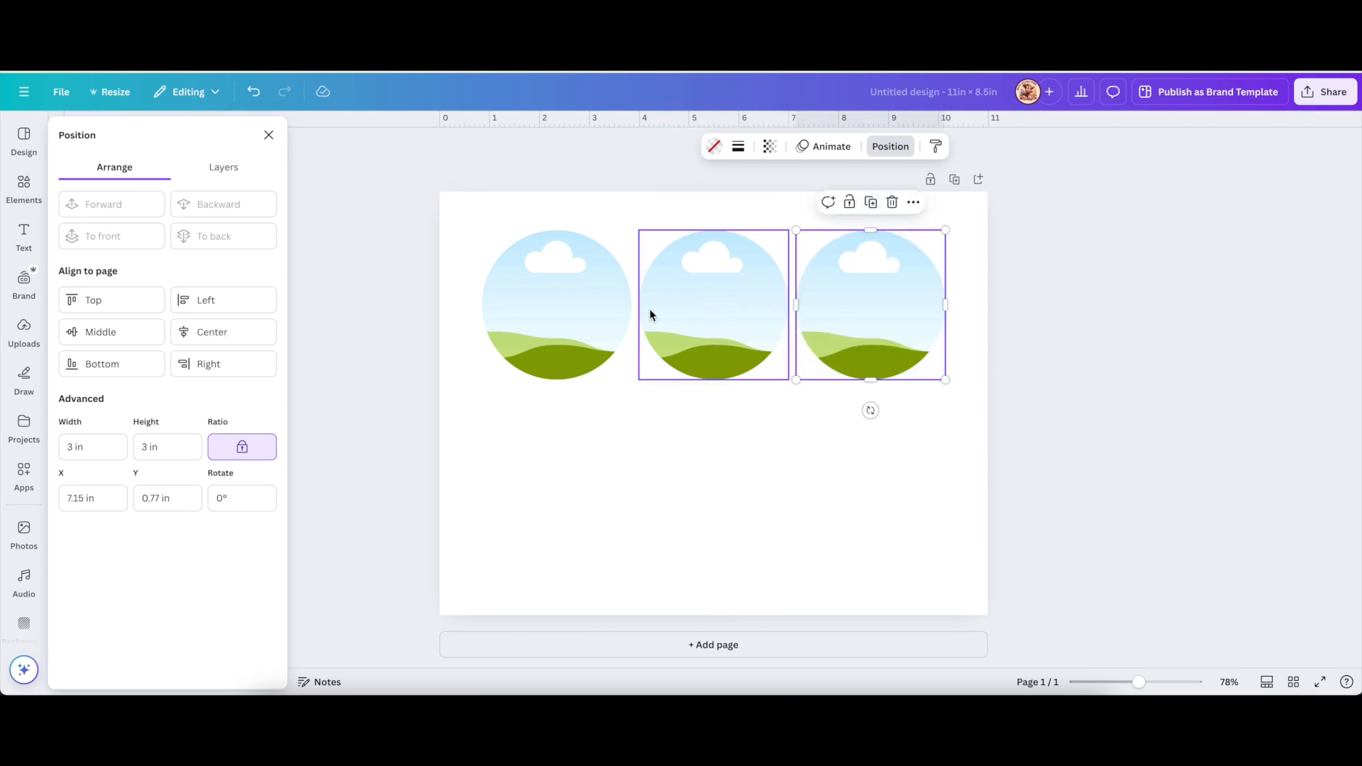
pyautogui.moveTo(598, 311); pyautogui.dragTo(523, 302)
pyautogui.moveTo(858, 313); pyautogui.dragTo(893, 311)
# Space the three circles evenly horizontally and align them along their tops.
pyautogui.moveTo(409, 269); pyautogui.dragTo(1093, 337)
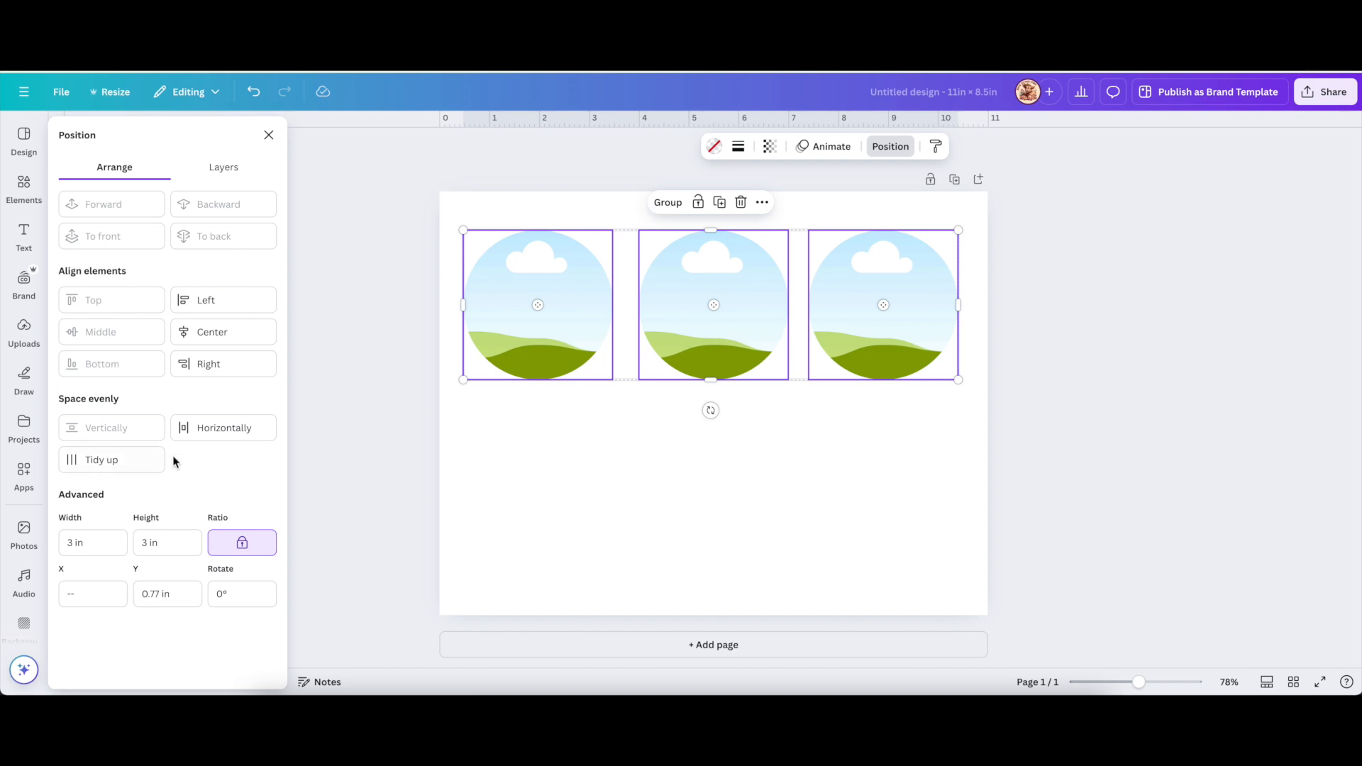
pyautogui.click(237, 433)
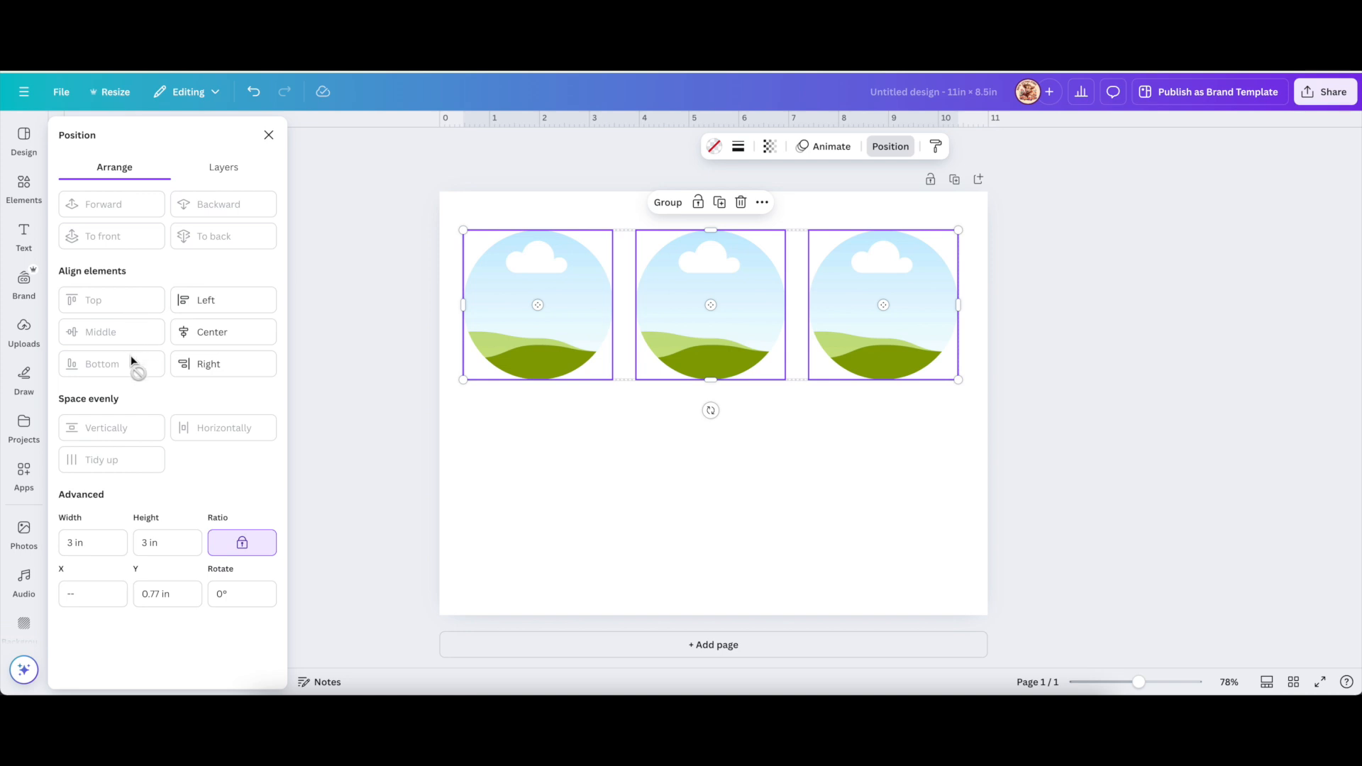
pyautogui.click(631, 402)
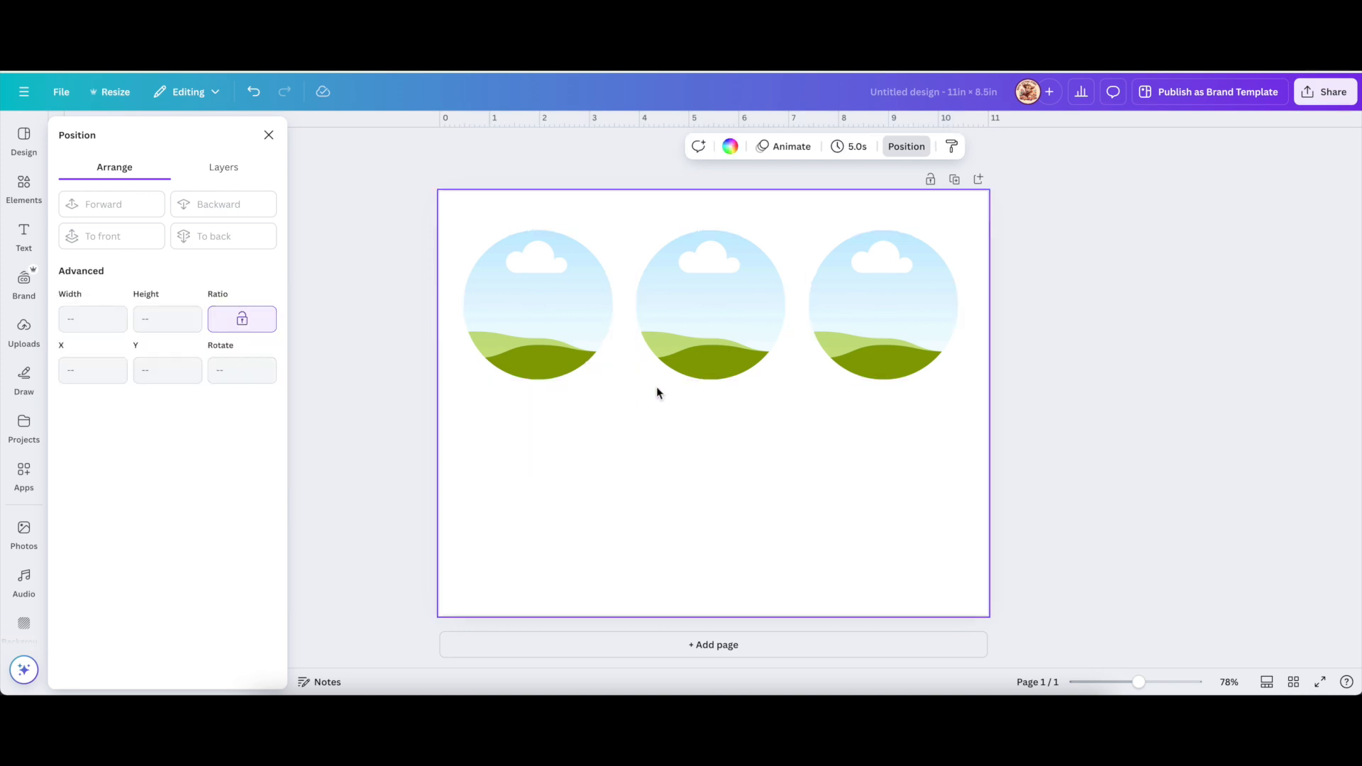
pyautogui.moveTo(729, 341); pyautogui.dragTo(732, 383)
pyautogui.moveTo(417, 261); pyautogui.dragTo(993, 365)
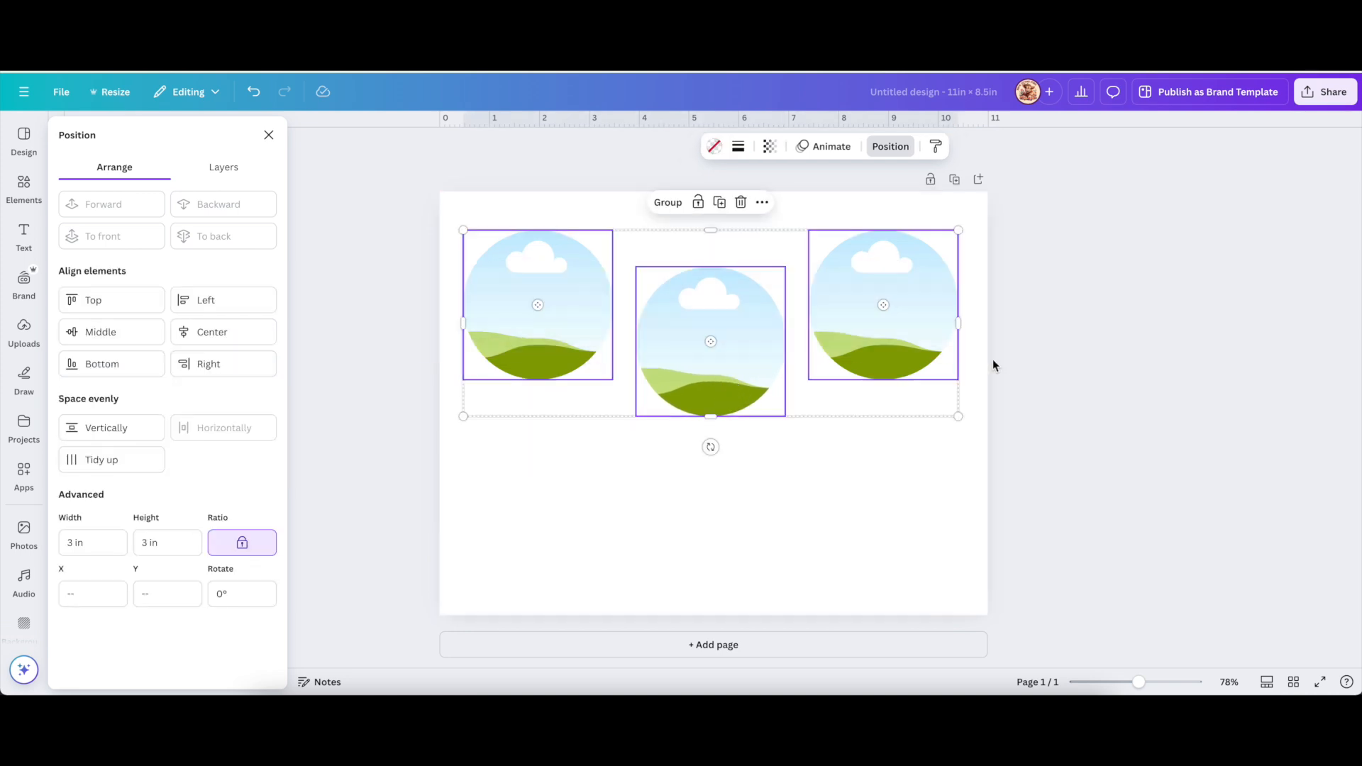
pyautogui.click(107, 304)
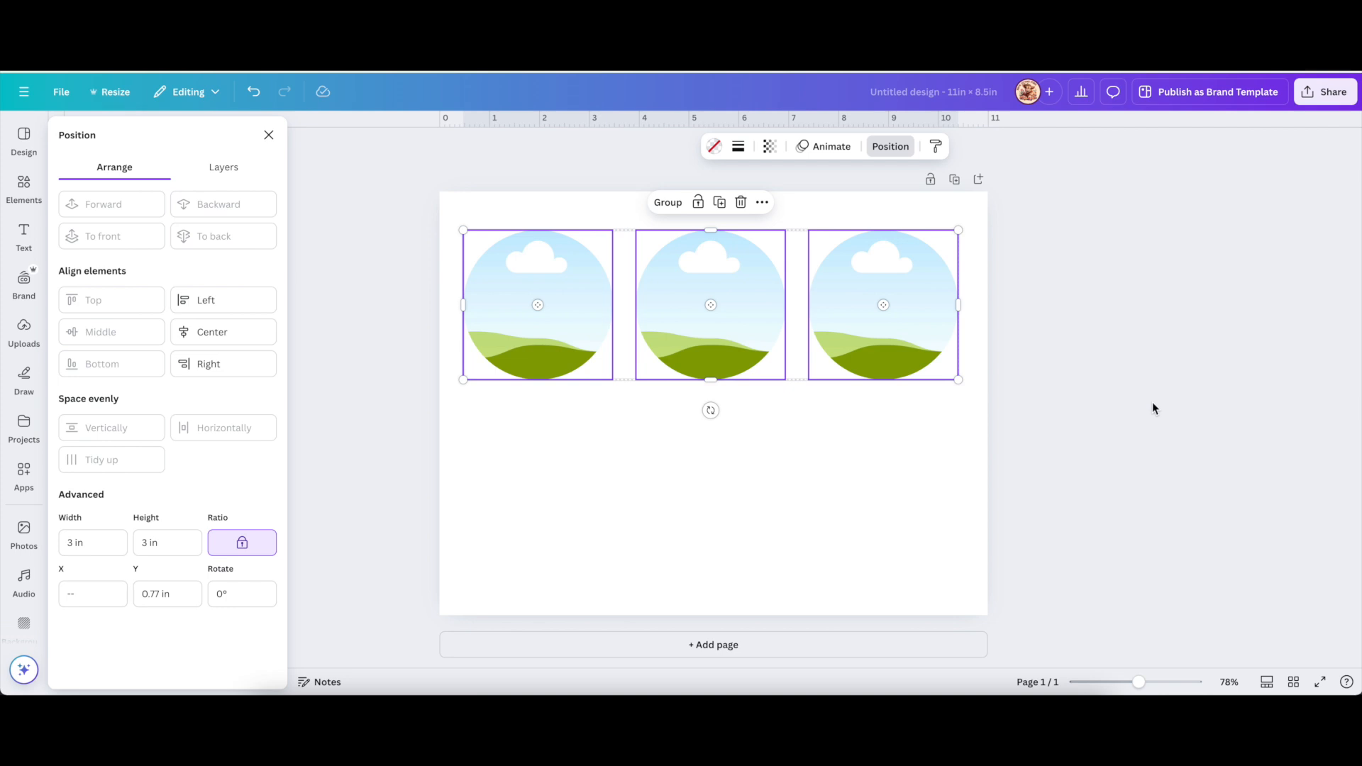
# Clear the selection, close the elements library, and show the uploaded images.
pyautogui.click(268, 135)
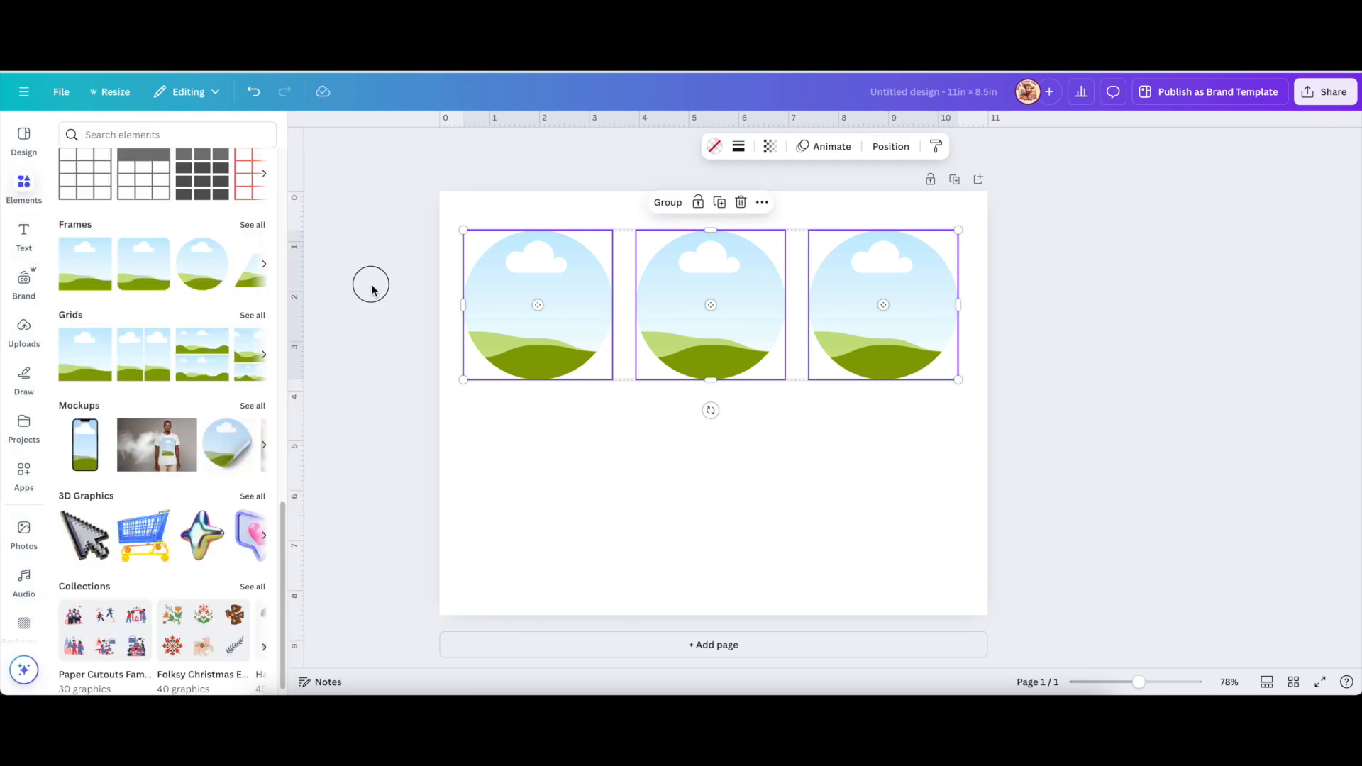
pyautogui.click(372, 284)
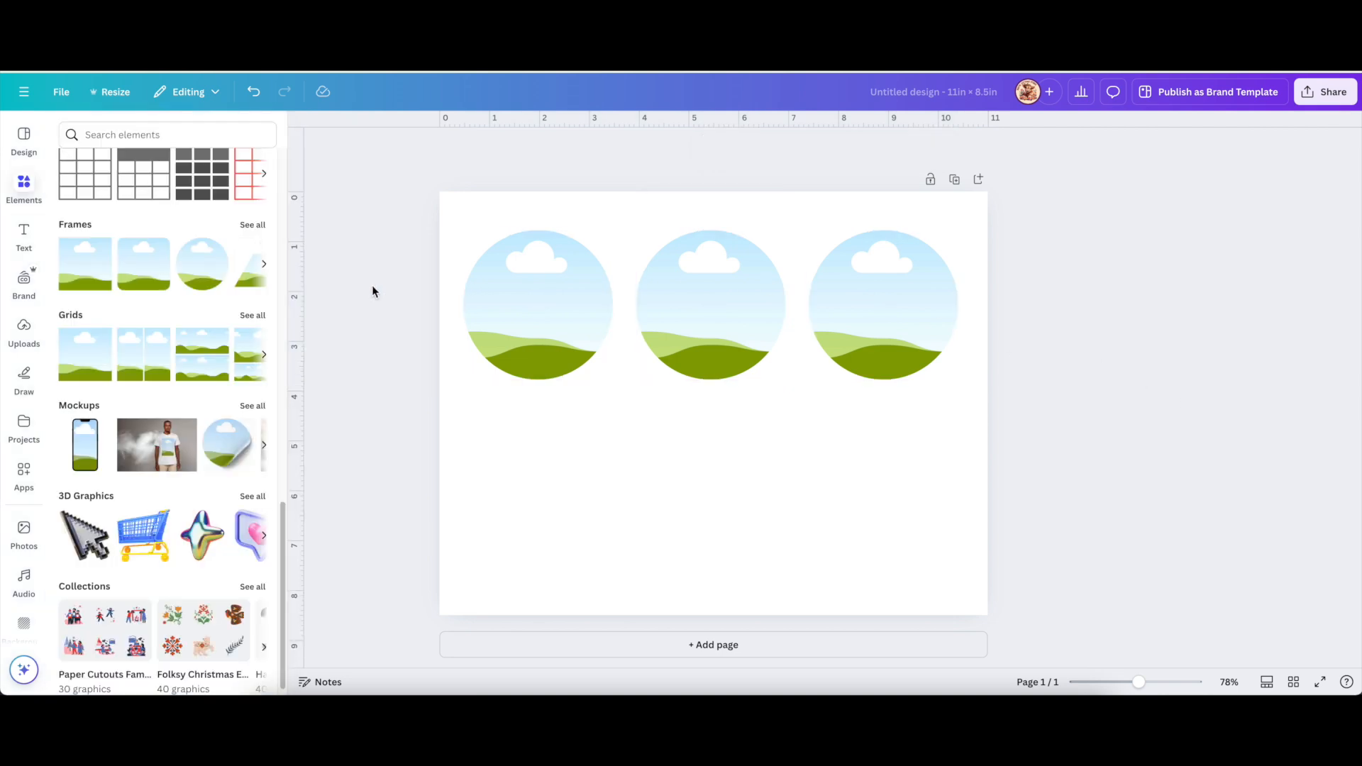
pyautogui.click(304, 127)
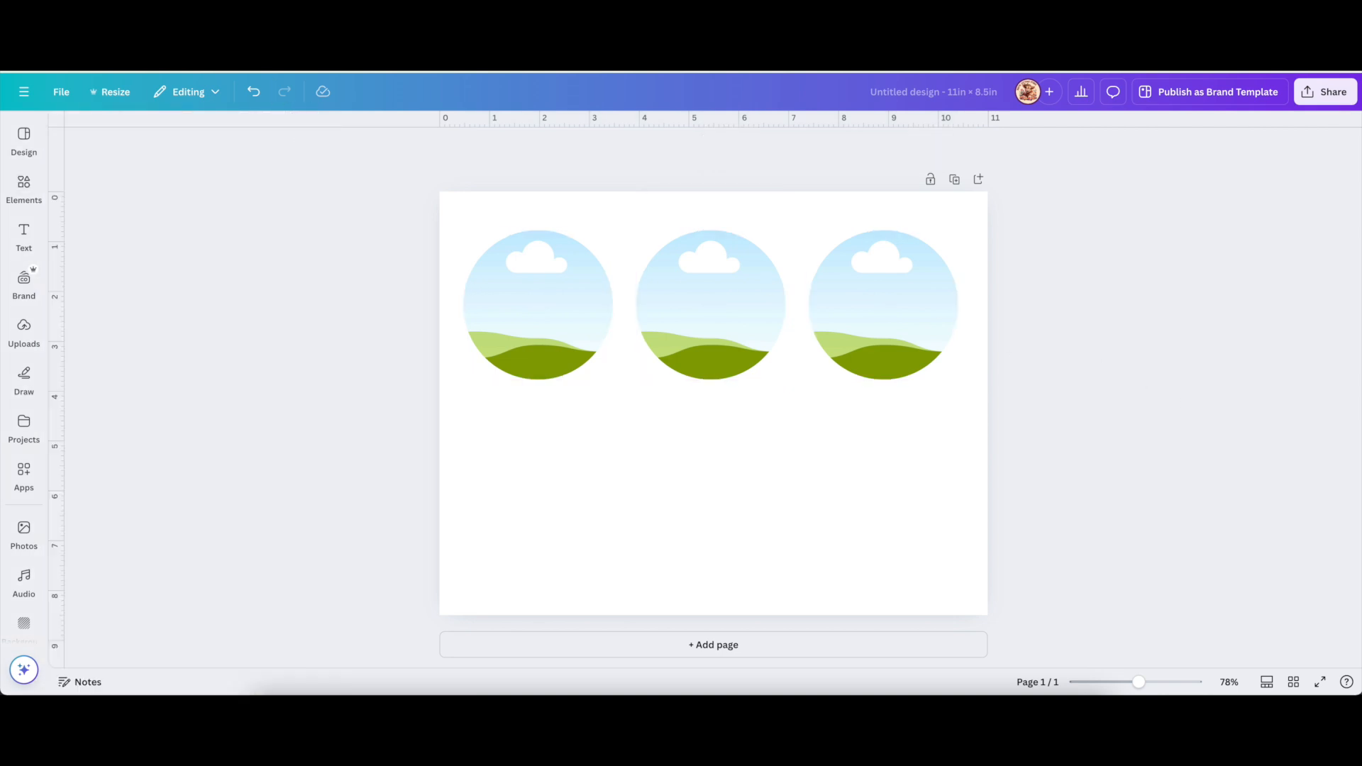
pyautogui.click(24, 426)
pyautogui.click(23, 474)
pyautogui.click(24, 317)
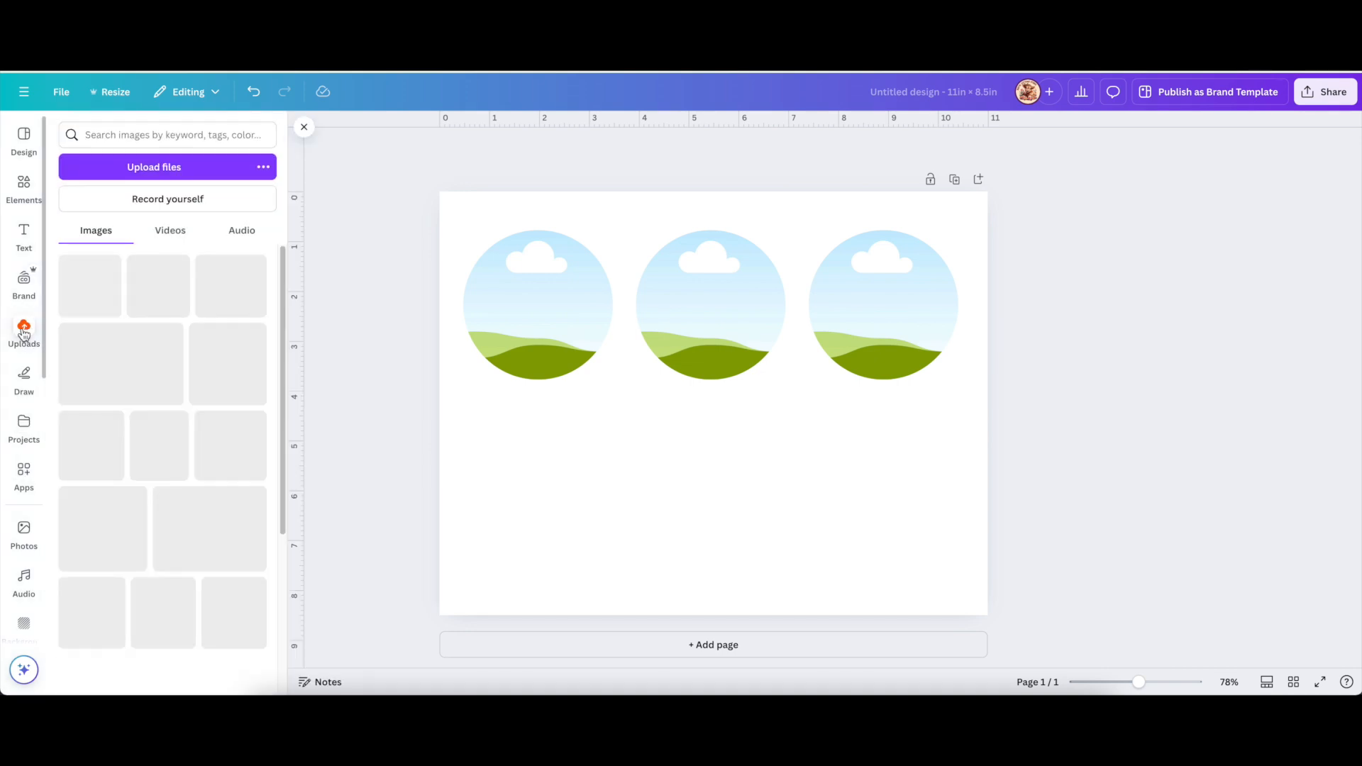
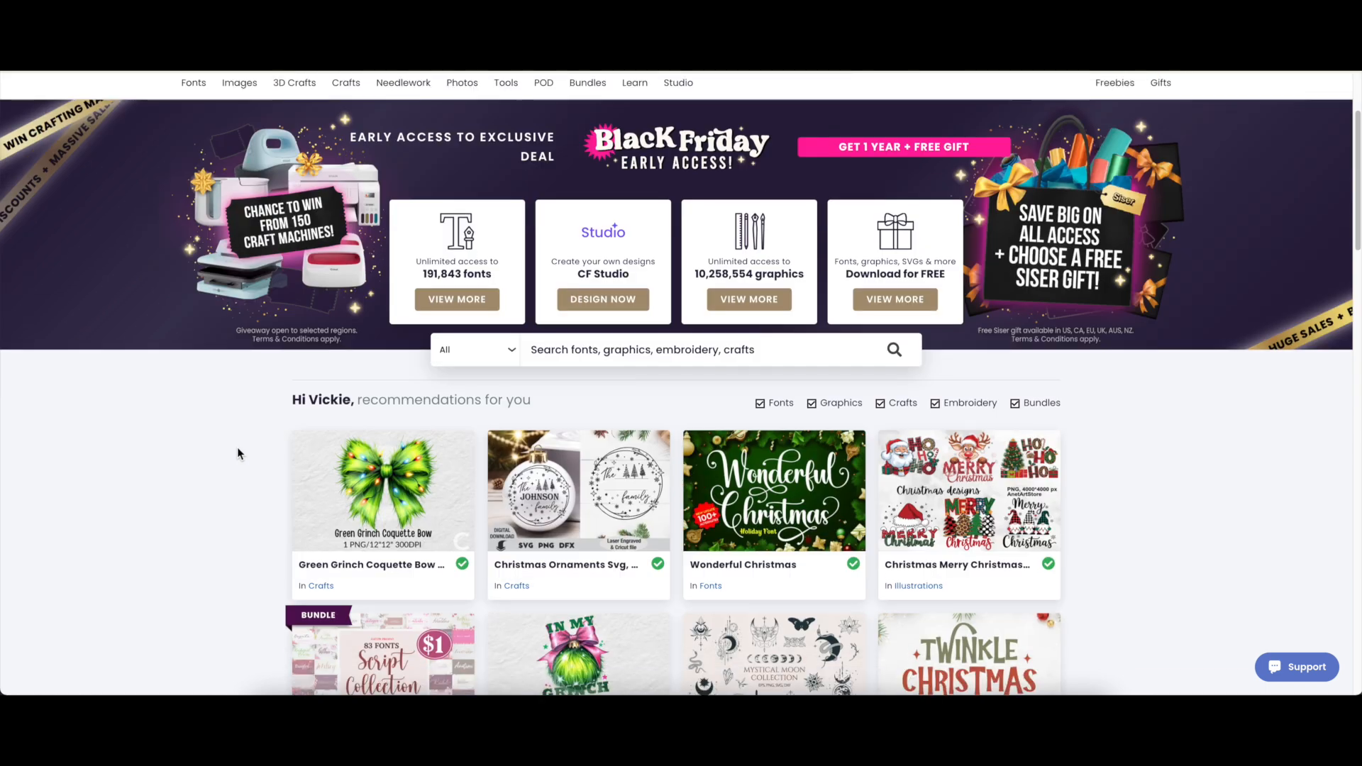
# Search the Creative Fabrica site for 'Christmas ornaments'.
pyautogui.scroll(-8, 237, 453)
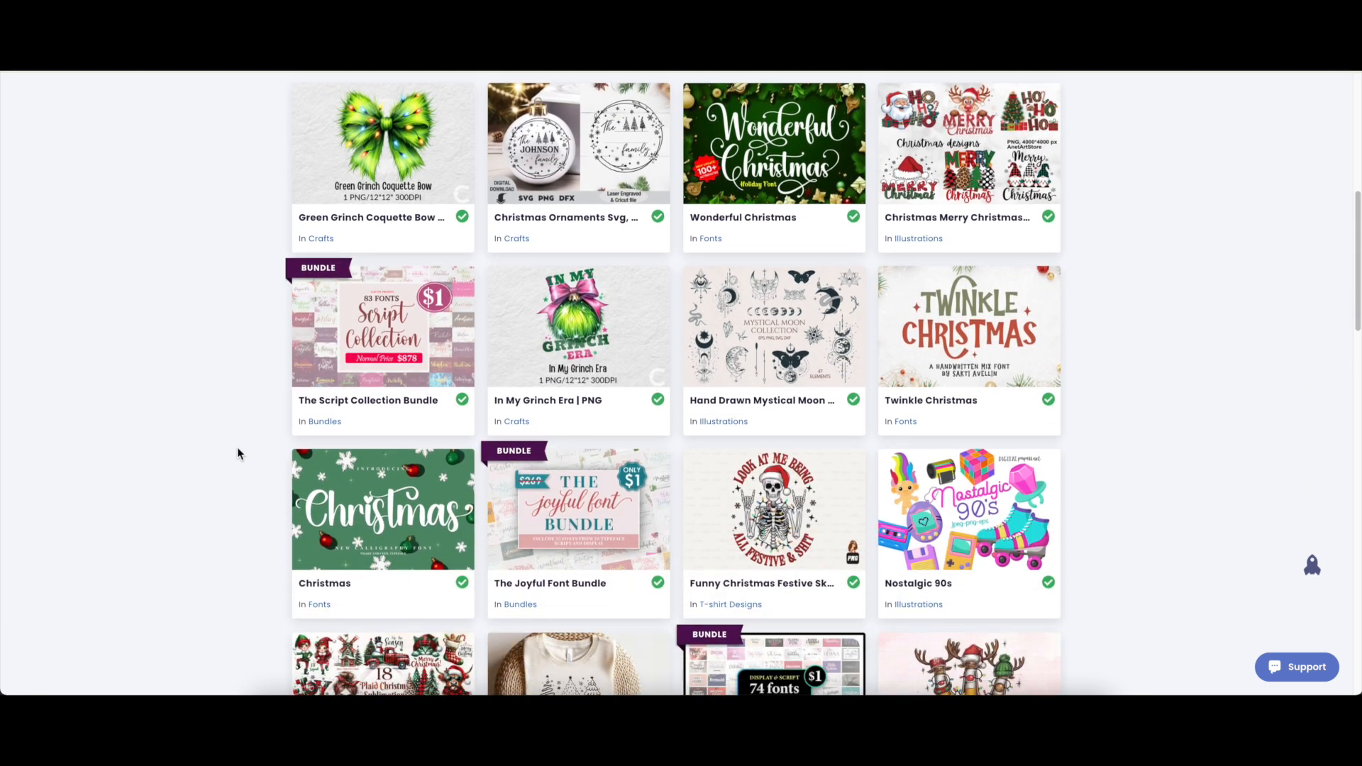
pyautogui.scroll(-10, 237, 453)
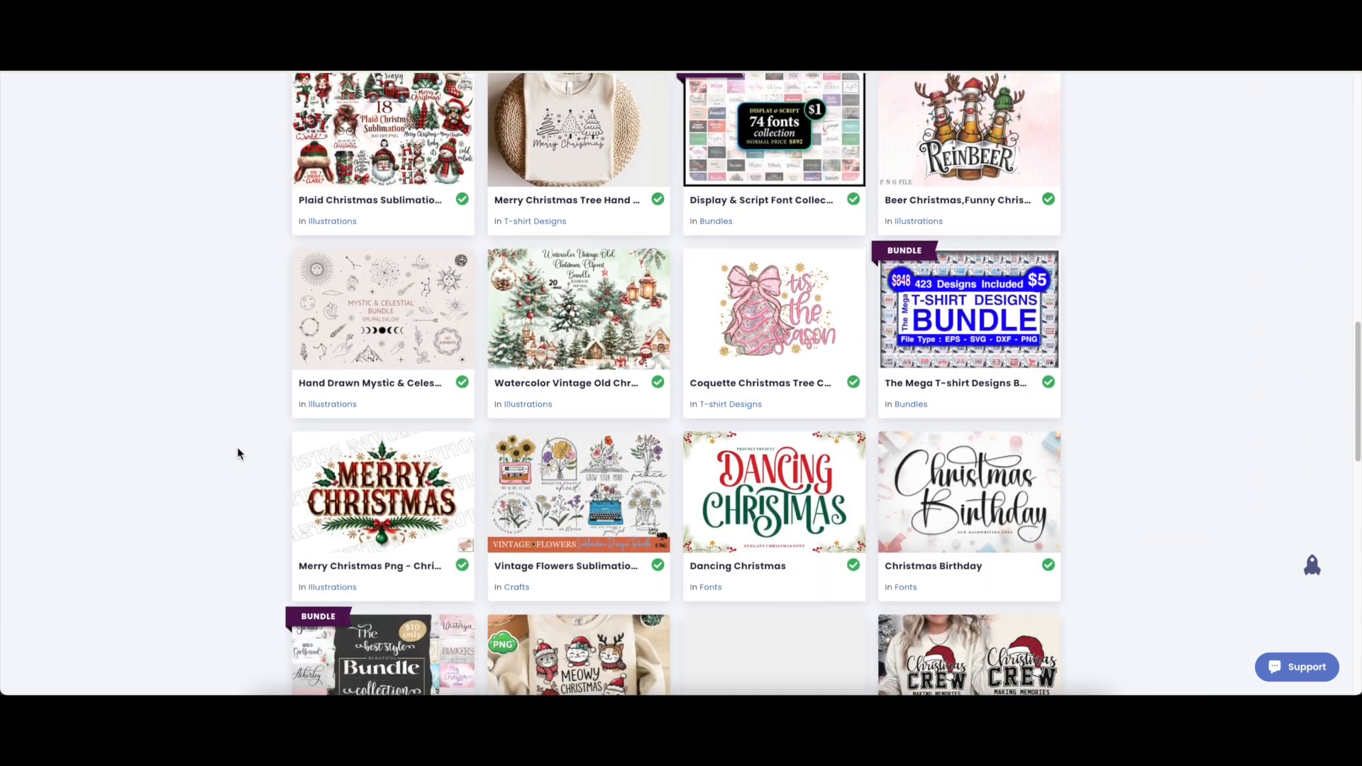
pyautogui.scroll(-4, 238, 449)
pyautogui.scroll(20, 238, 449)
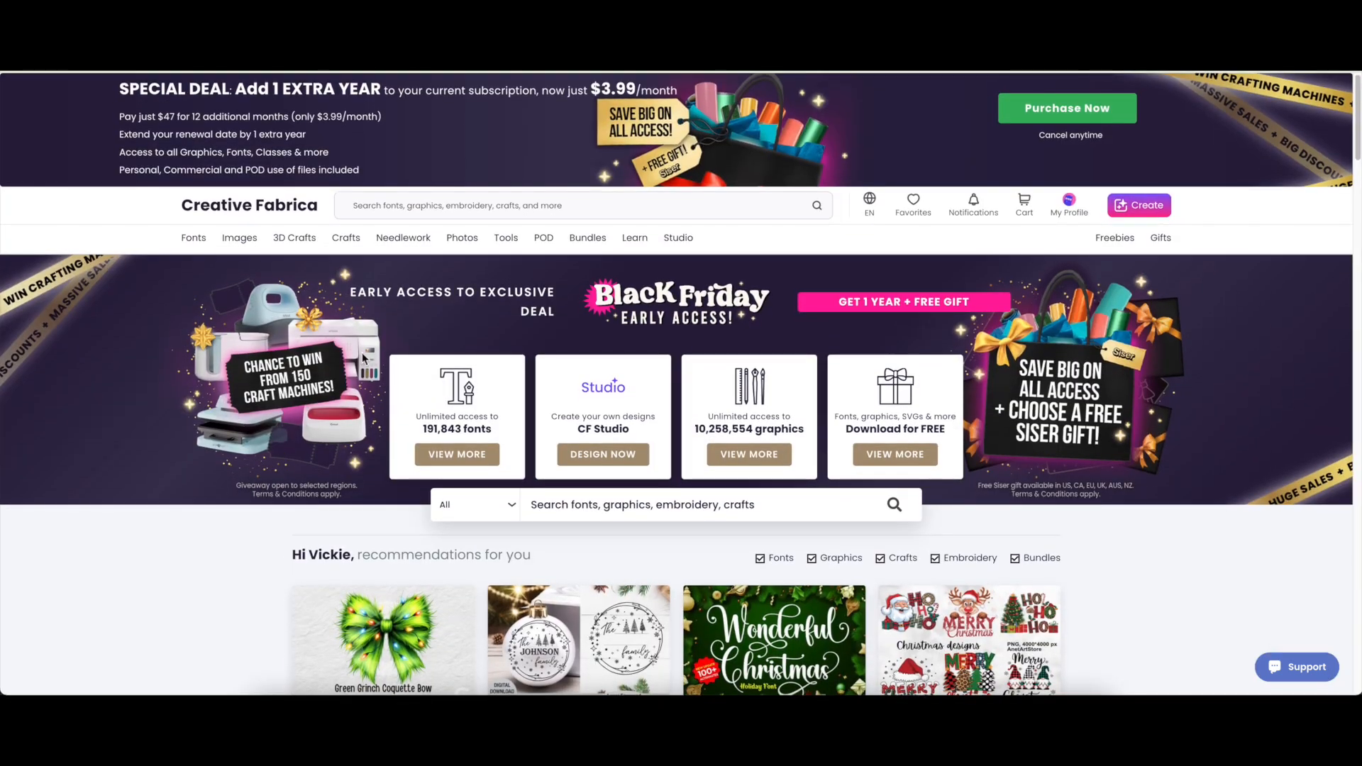
pyautogui.click(540, 206)
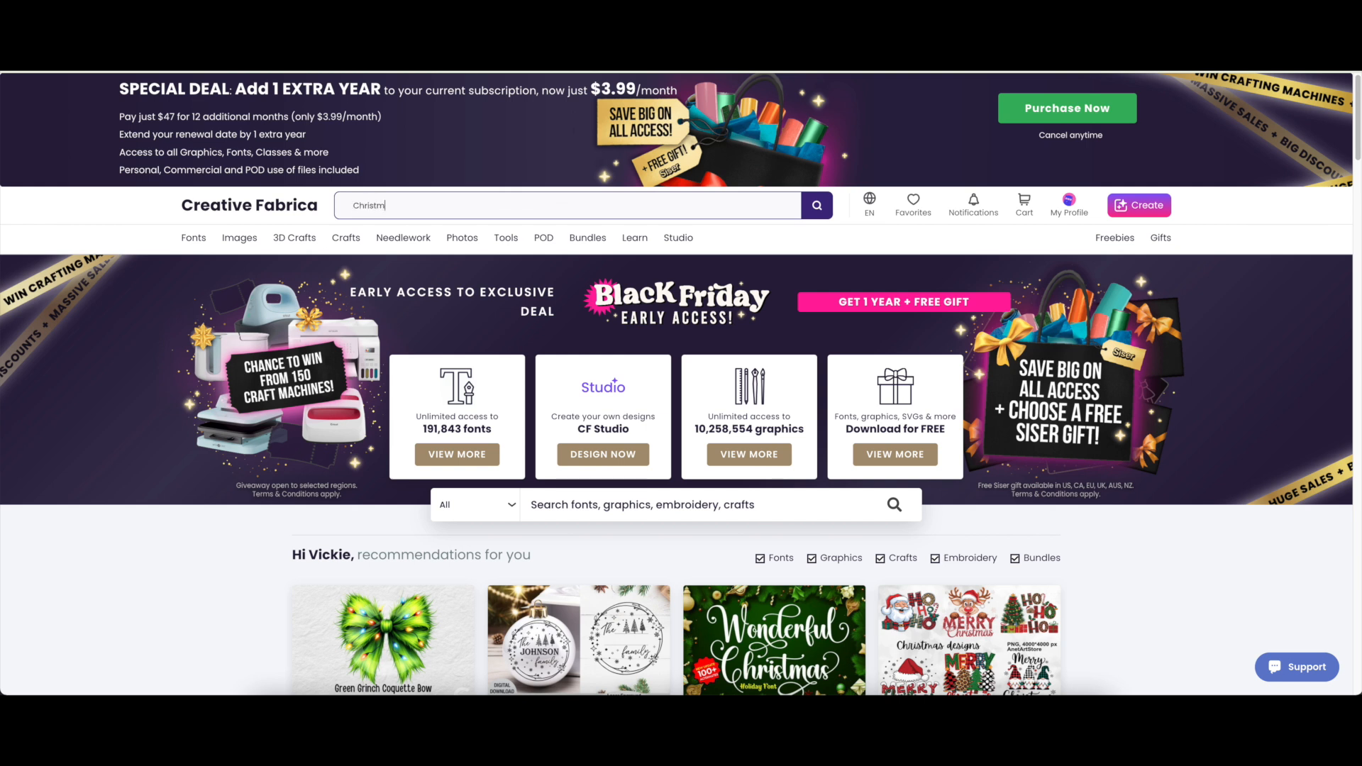
pyautogui.write('Christmas ornaments')
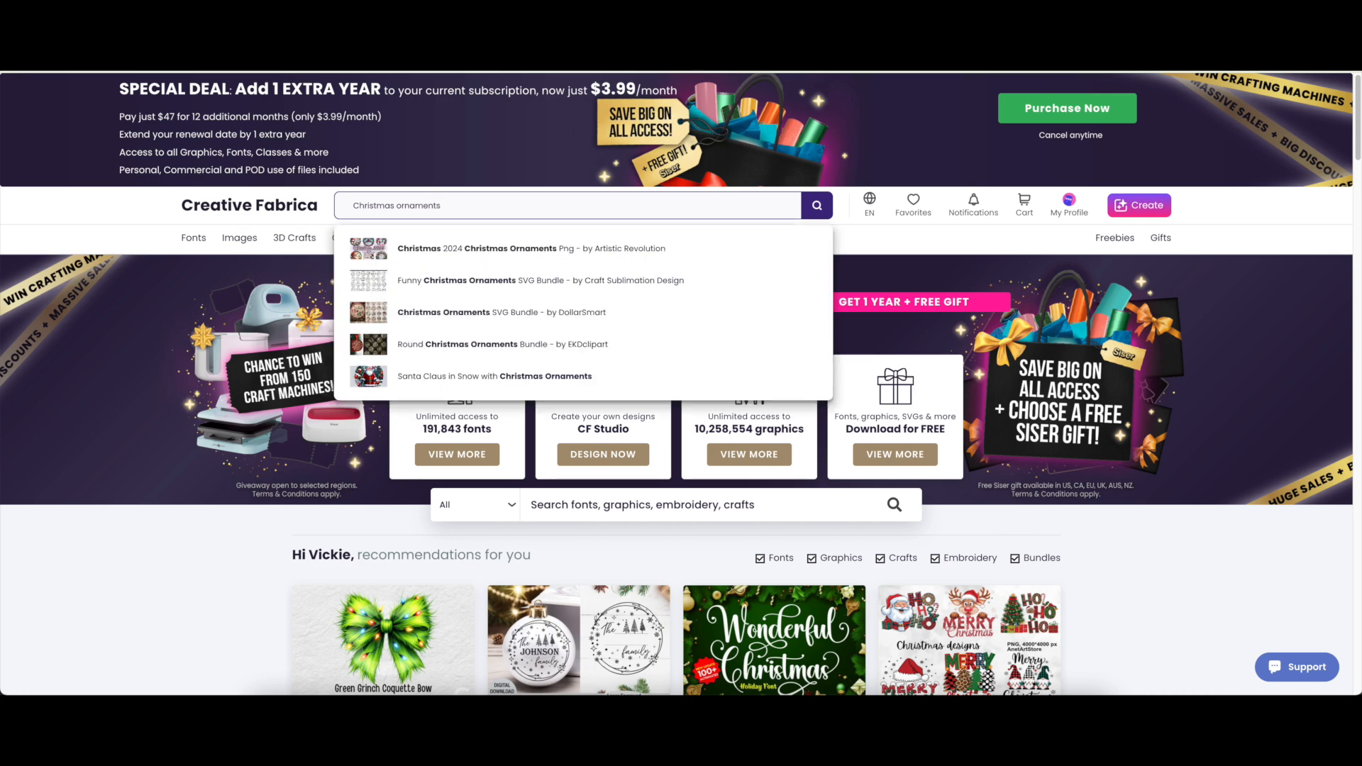
pyautogui.press('Return')
pyautogui.moveTo(509, 243)
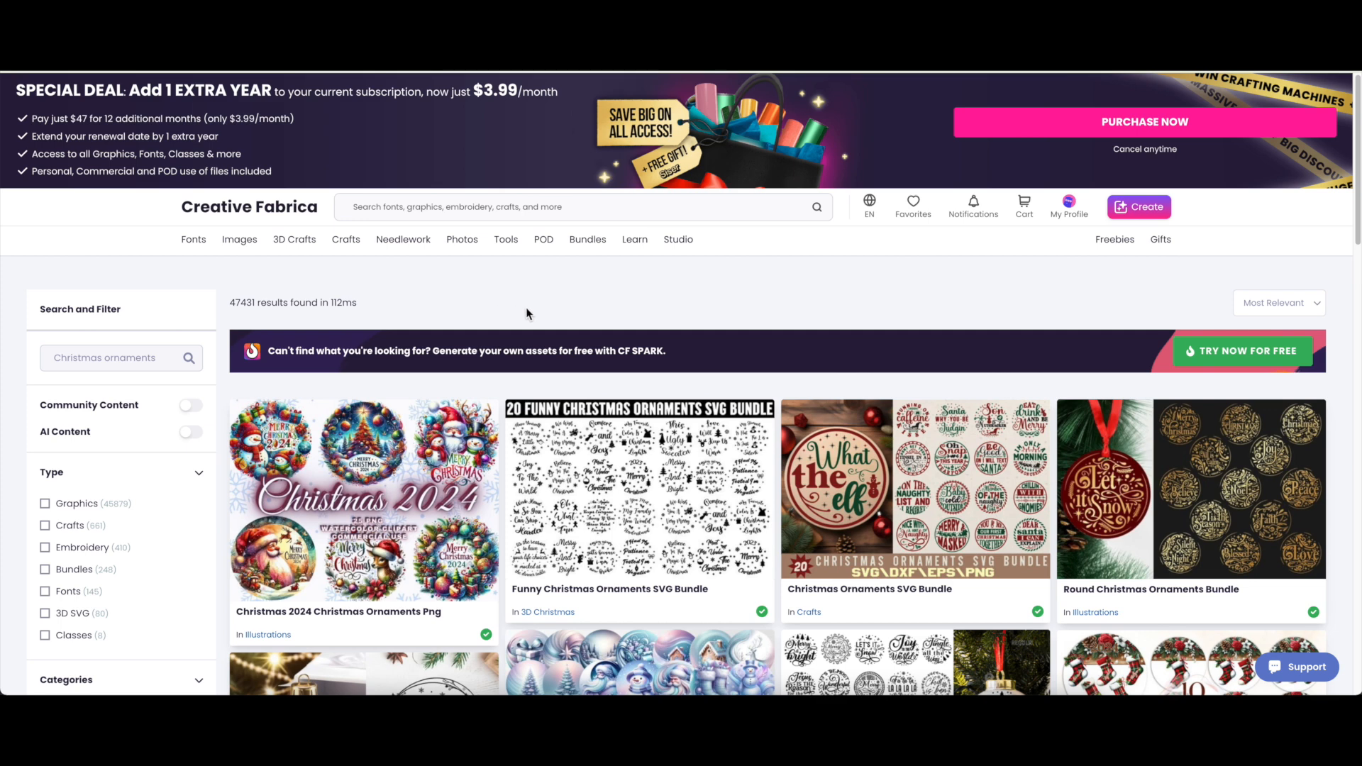
# Browse the ornament SVG bundles, PNG clipart and laser-cut designs in the results.
pyautogui.scroll(-1, 525, 308)
pyautogui.scroll(-2, 526, 312)
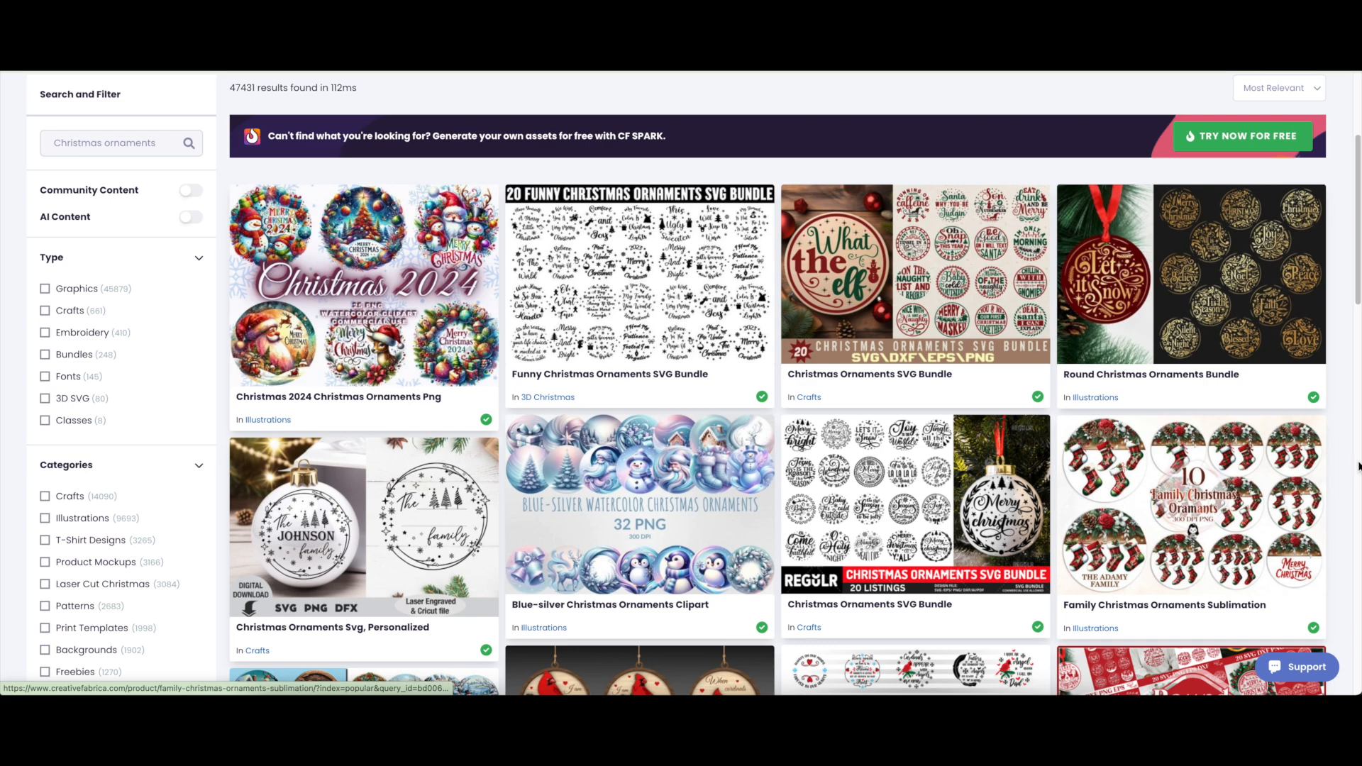
pyautogui.scroll(-2, 1346, 465)
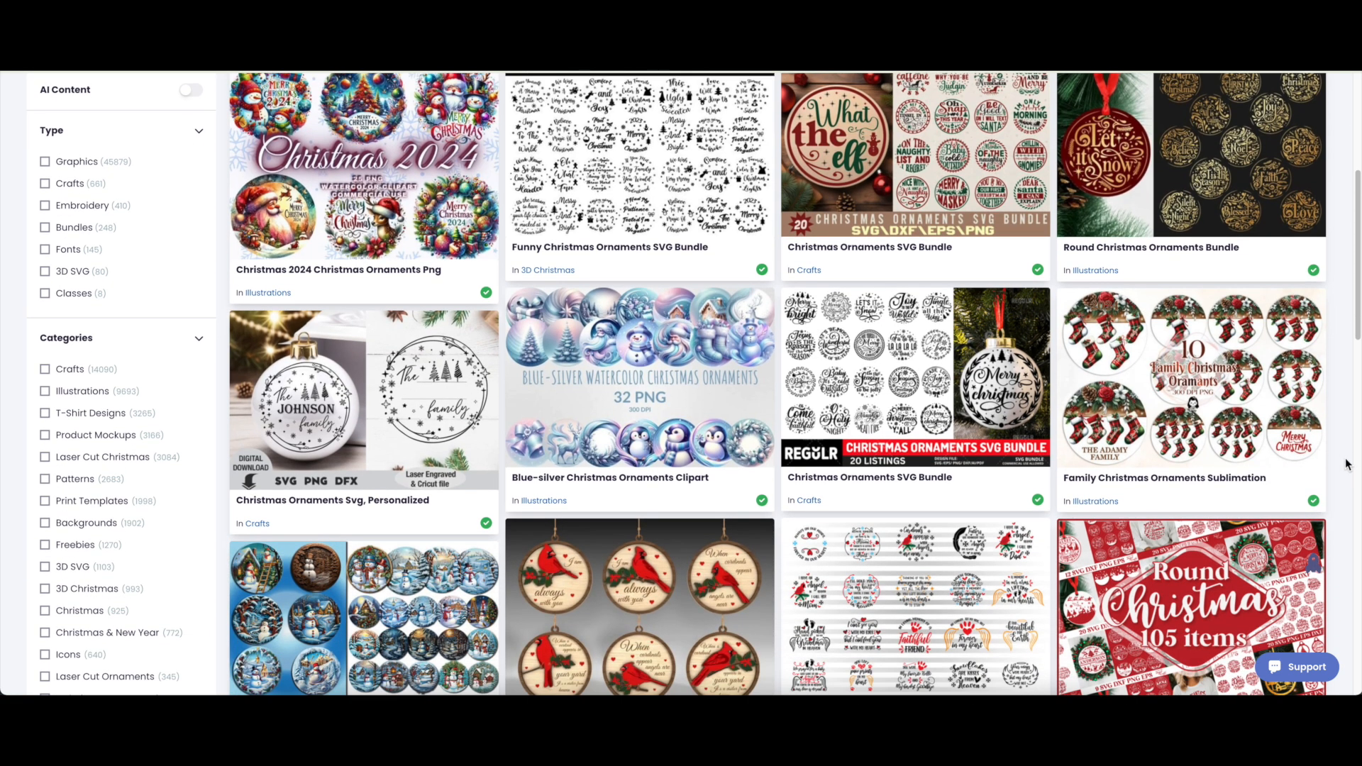
pyautogui.scroll(-2, 1346, 465)
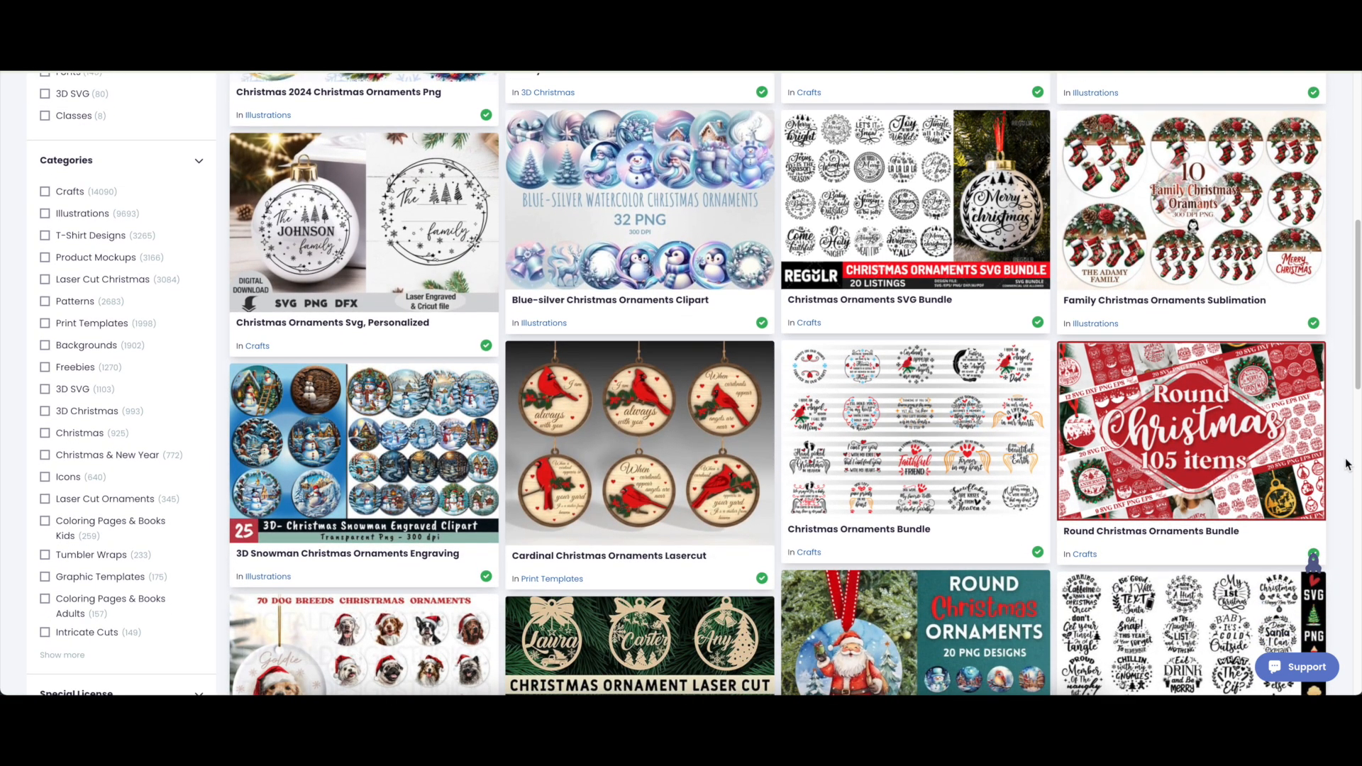
pyautogui.scroll(-2, 1347, 464)
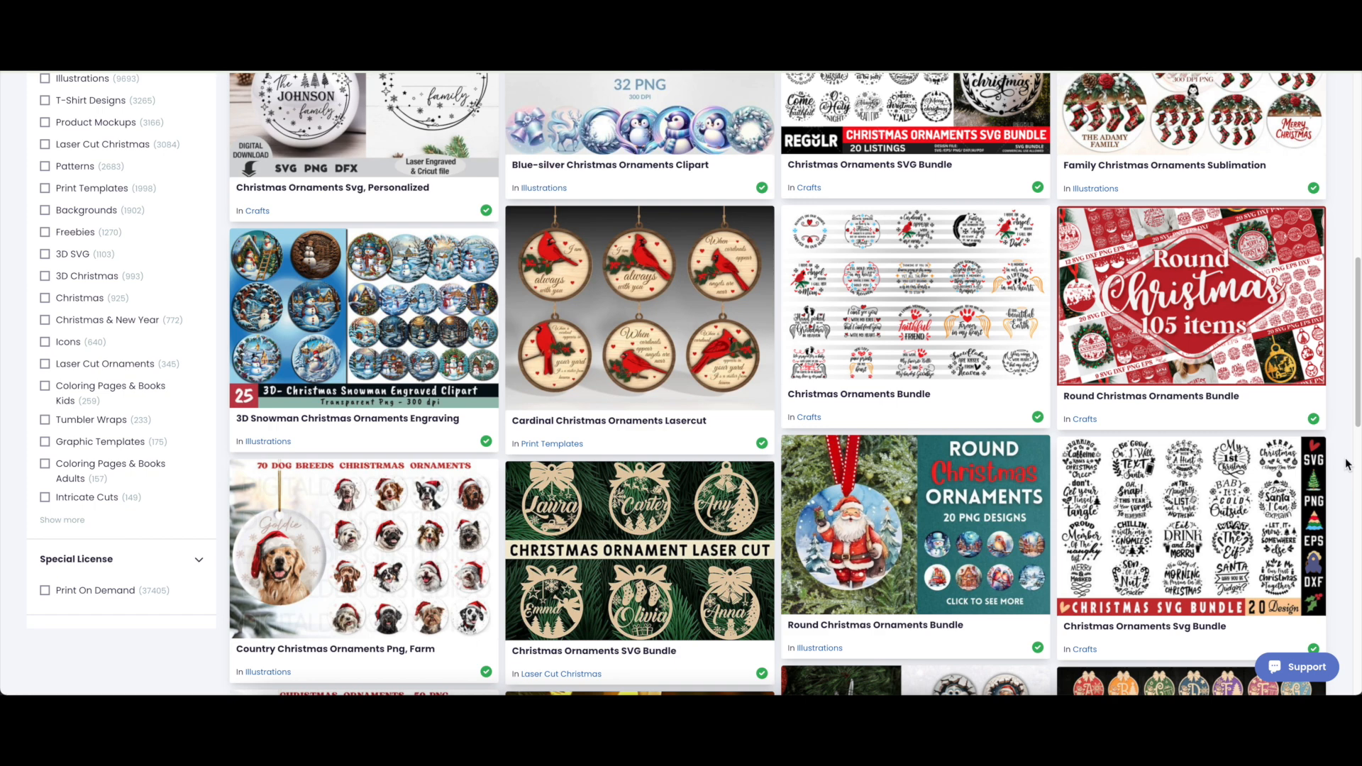
pyautogui.scroll(-1, 1347, 465)
pyautogui.scroll(4, 1346, 465)
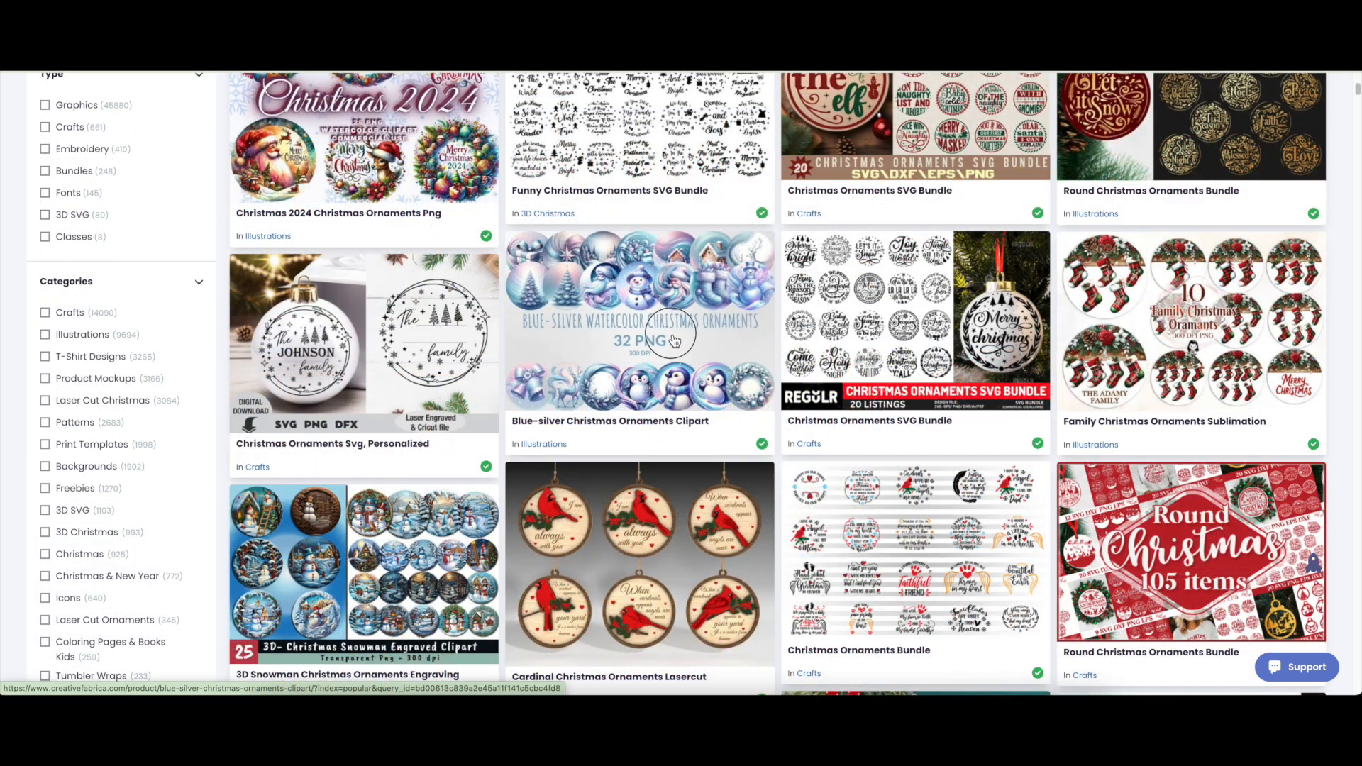
# Download the Blue-silver Christmas Ornaments Clipart set as a zip file.
pyautogui.click(674, 341)
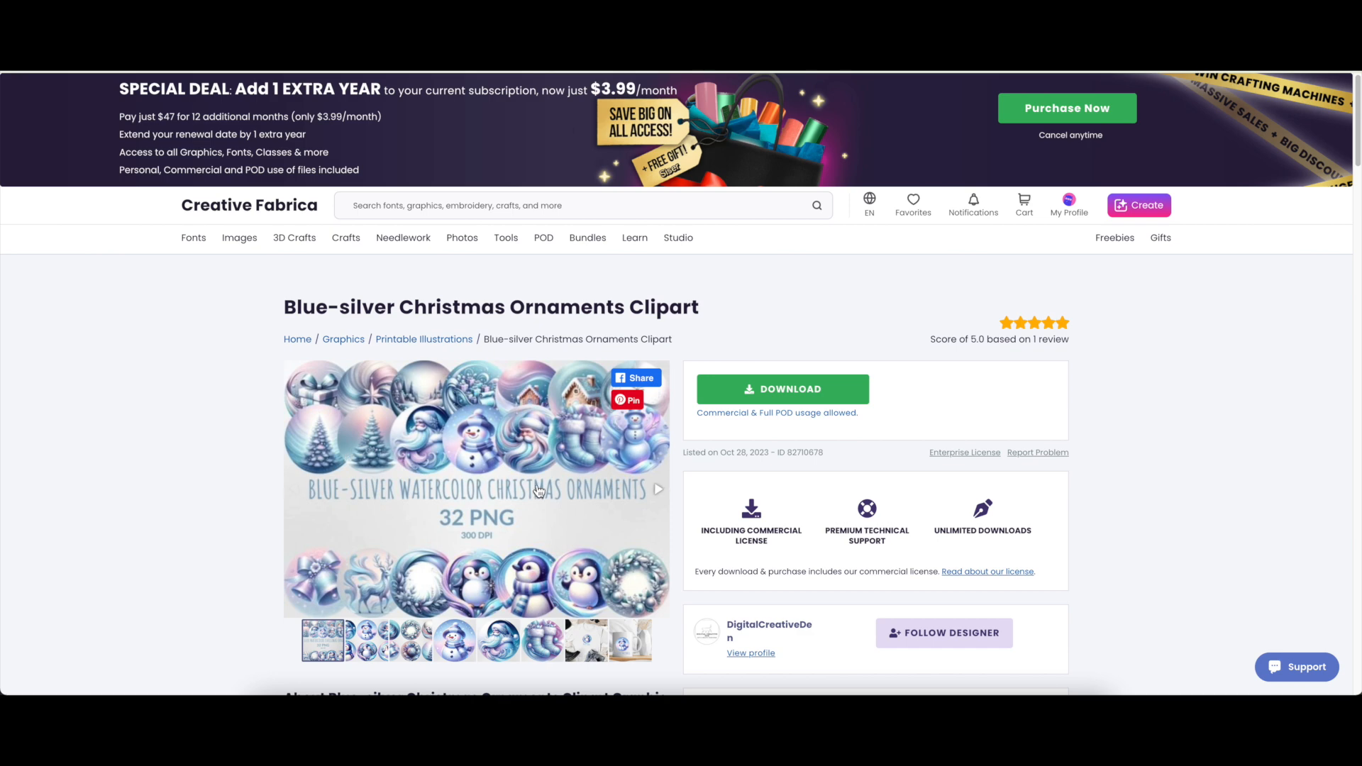
pyautogui.scroll(-1, 588, 499)
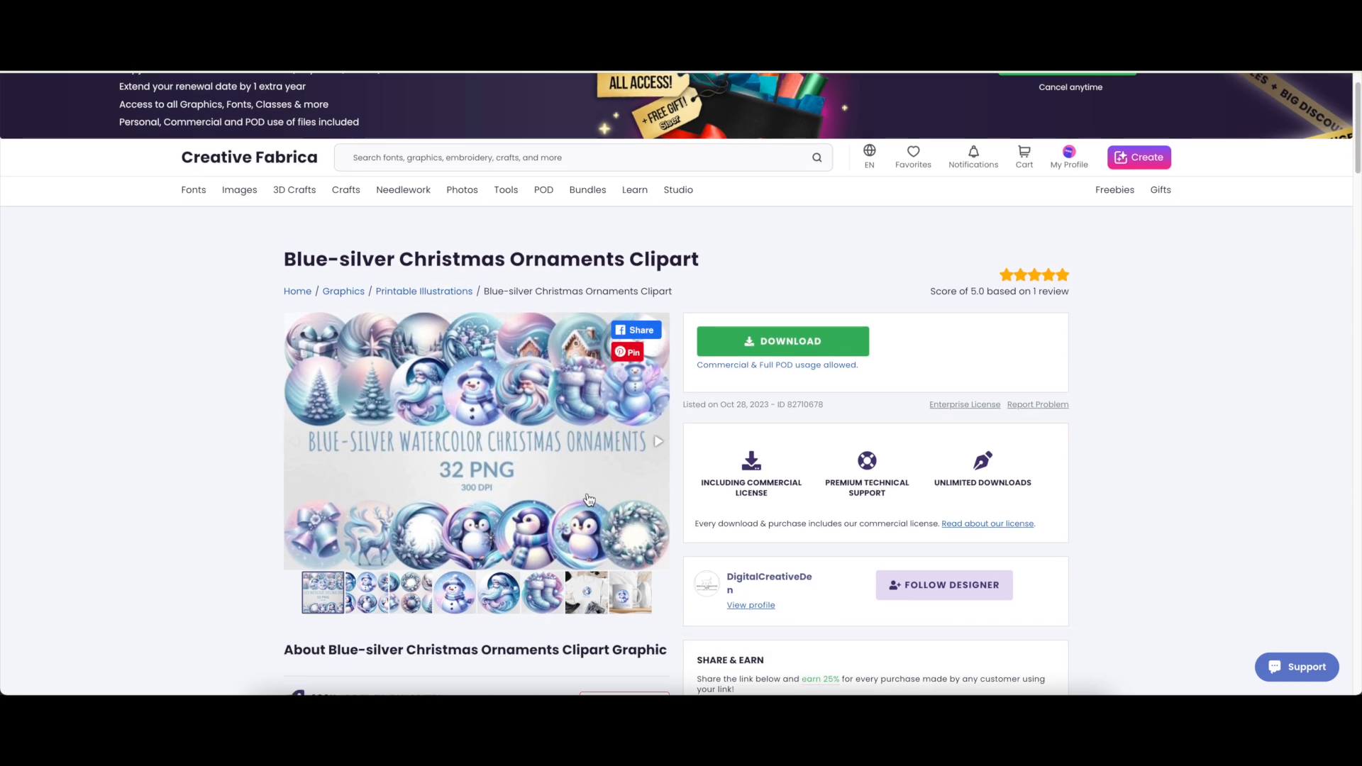
pyautogui.click(807, 318)
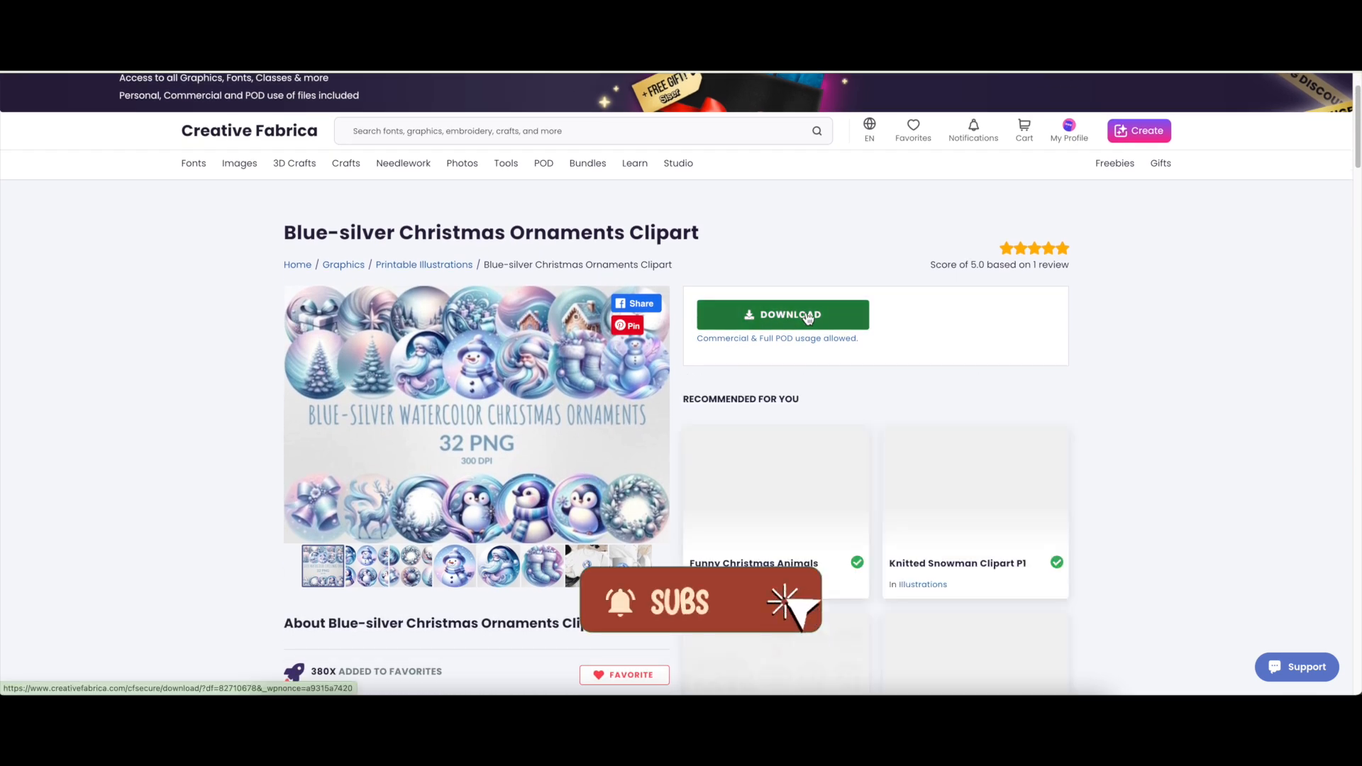
pyautogui.click(898, 471)
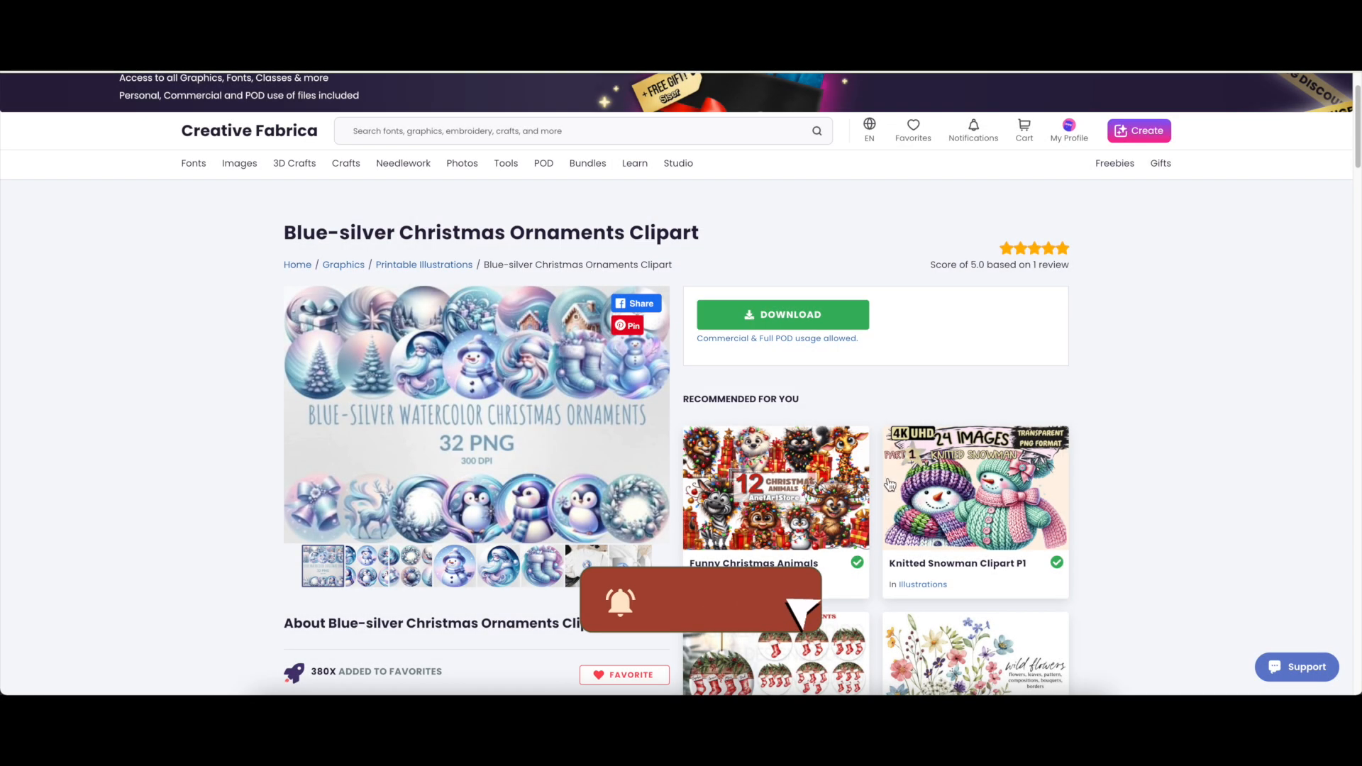
# Add the Blue-silver Christmas Ornaments Clipart set to favorites.
pyautogui.scroll(-1, 235, 472)
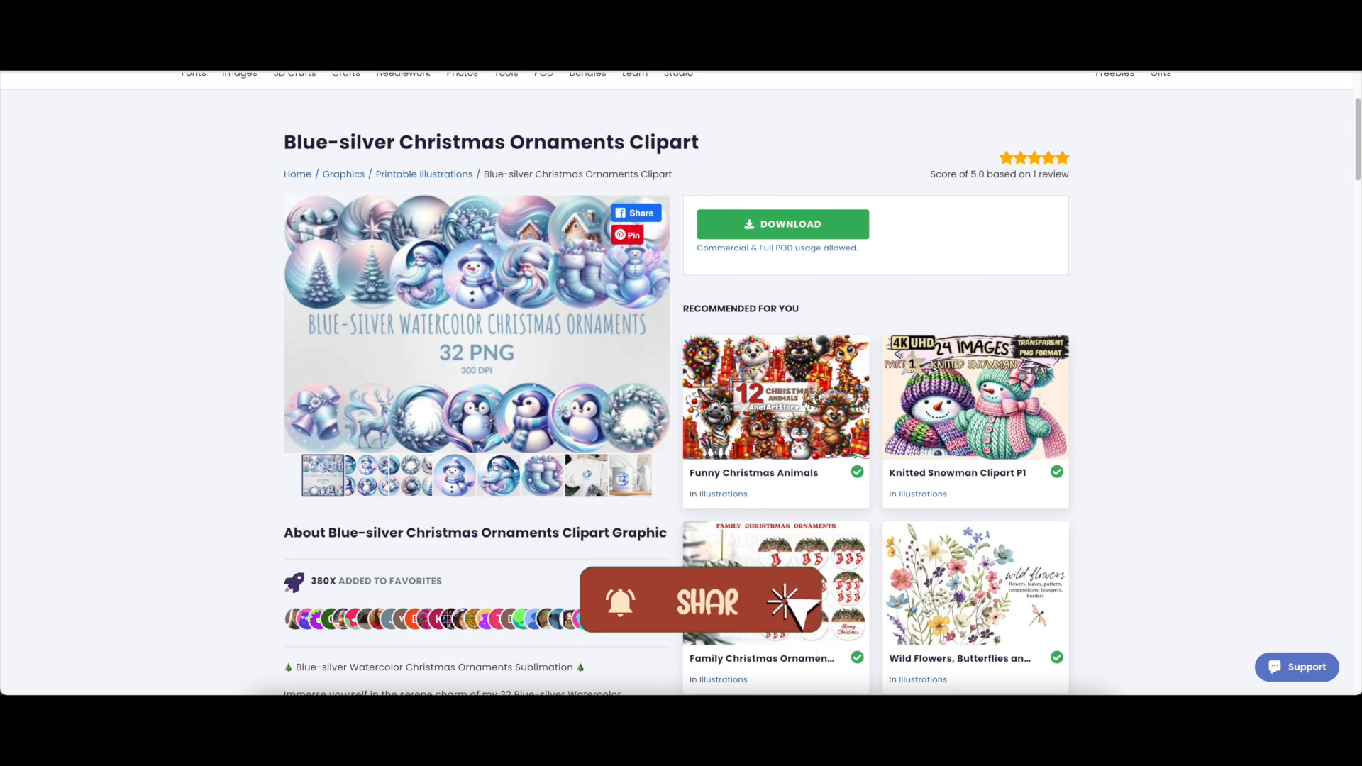
pyautogui.scroll(-1, 244, 397)
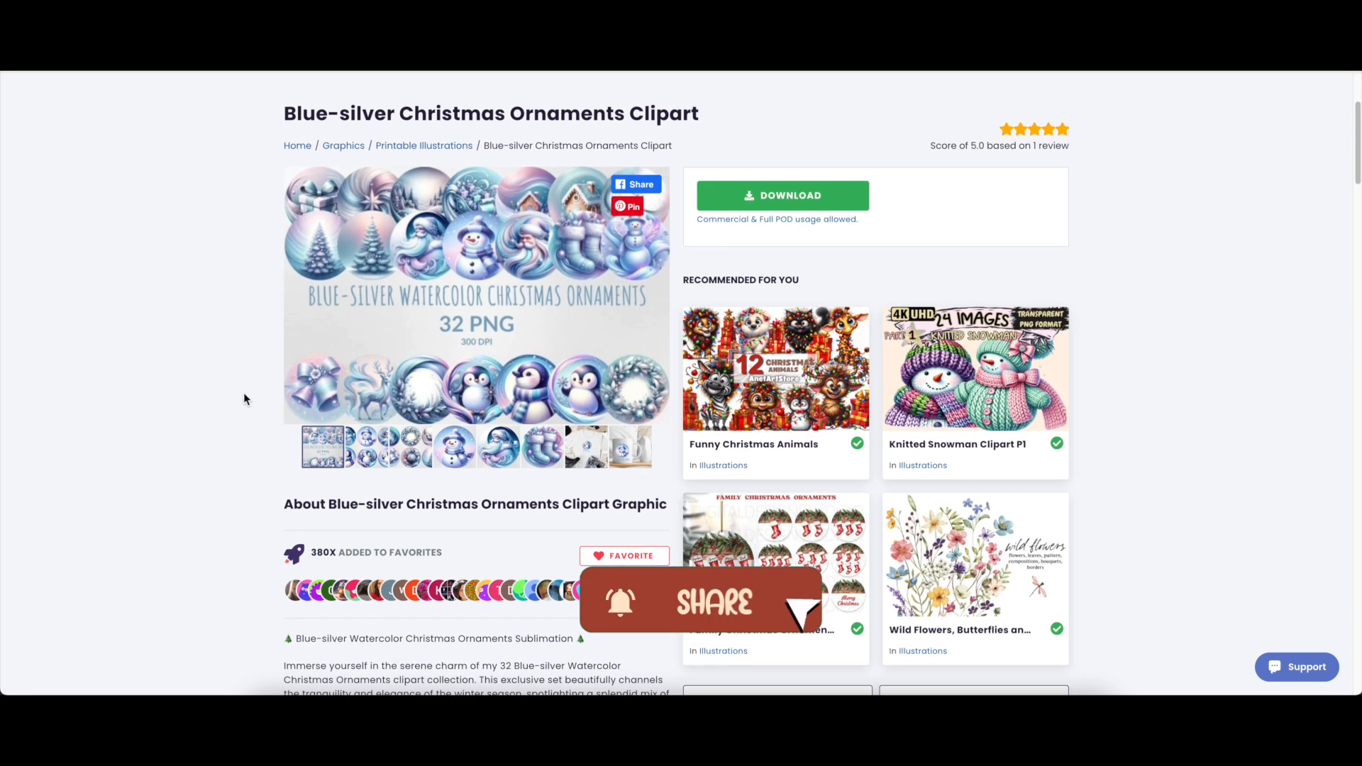
pyautogui.scroll(1, 244, 398)
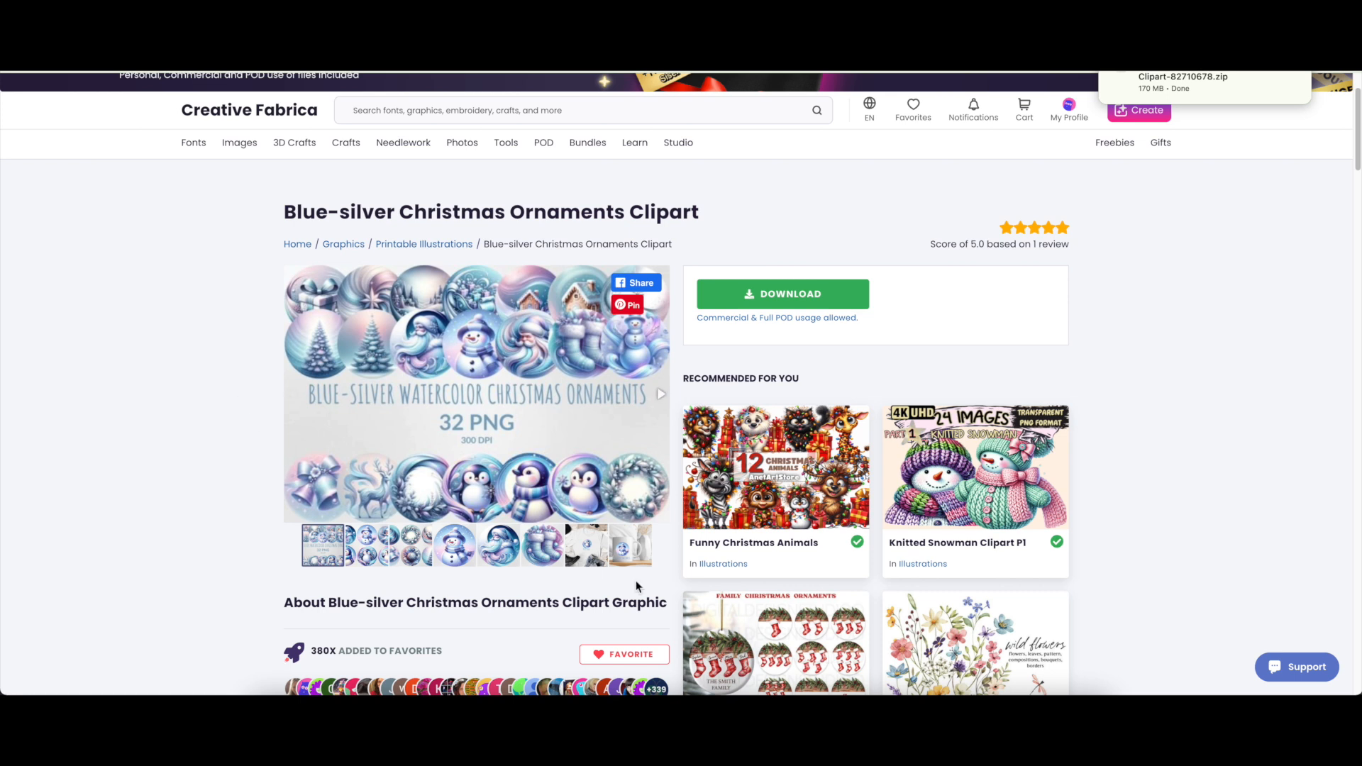
pyautogui.click(632, 655)
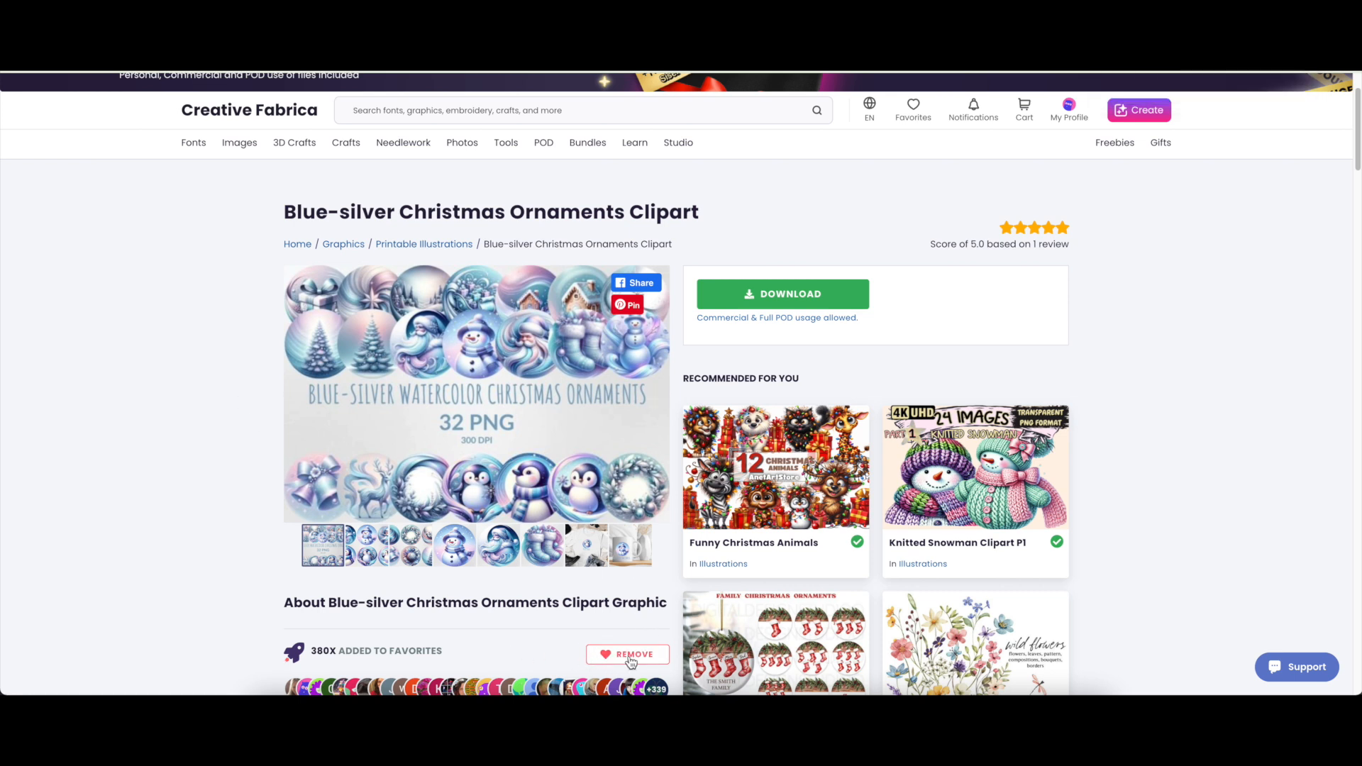
pyautogui.click(634, 656)
pyautogui.scroll(-1, 547, 654)
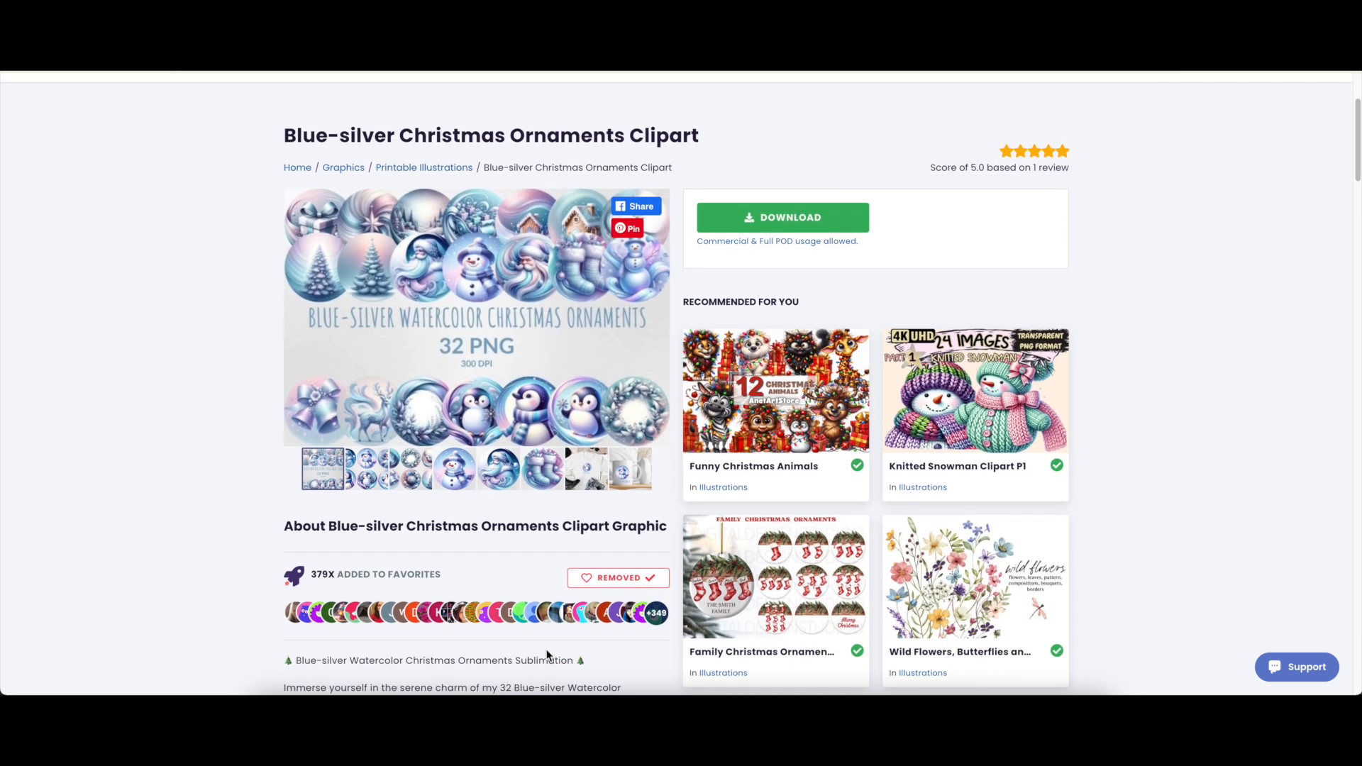
pyautogui.click(632, 583)
pyautogui.scroll(3, 210, 547)
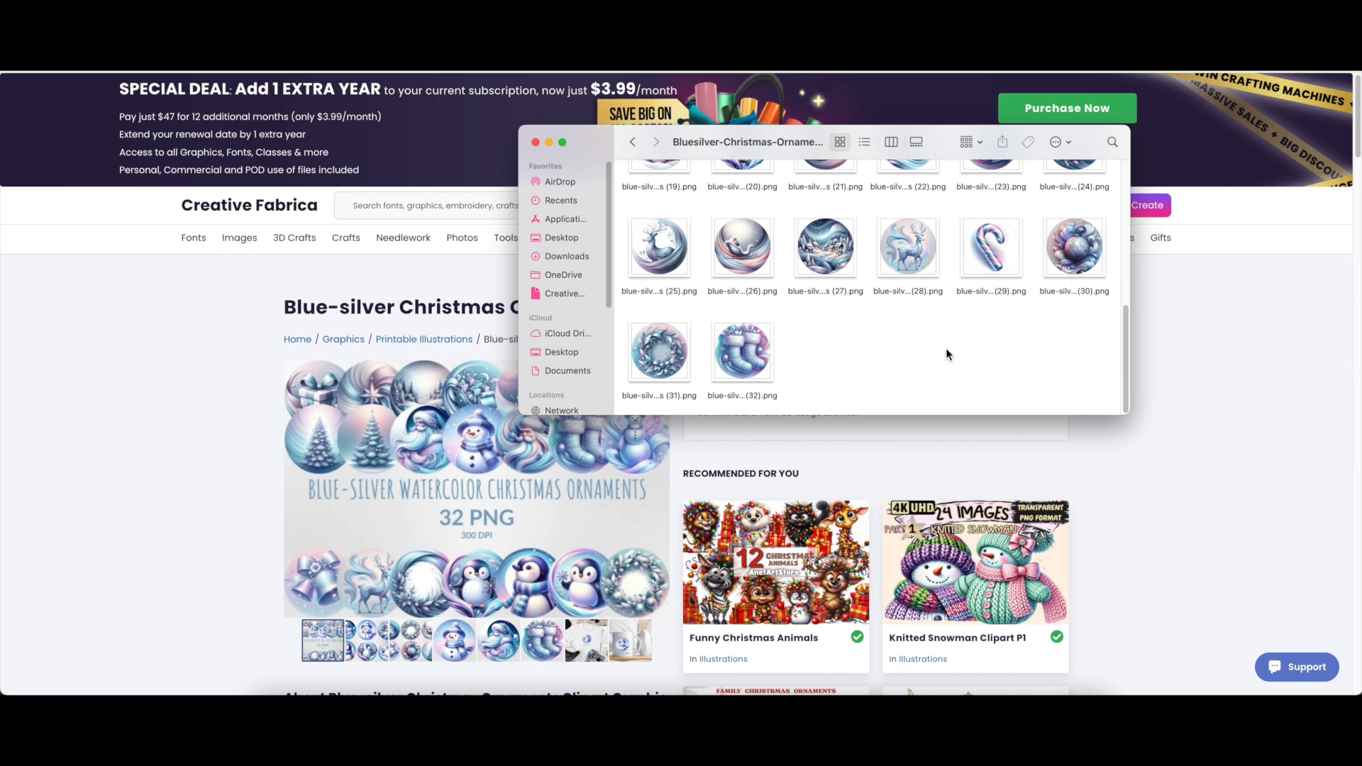
# Scroll the 32 ornament PNGs back to the top and minimize the Finder window.
pyautogui.scroll(10, 972, 354)
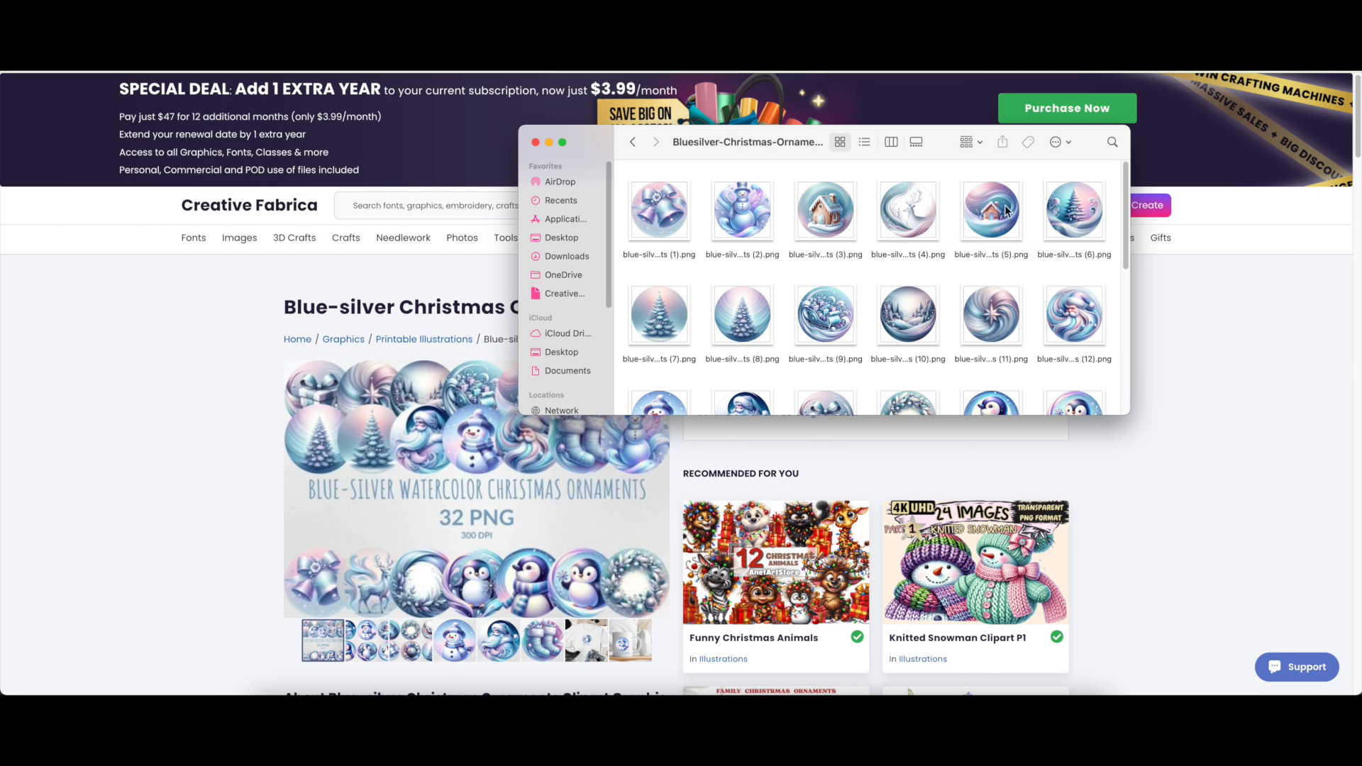
pyautogui.click(550, 146)
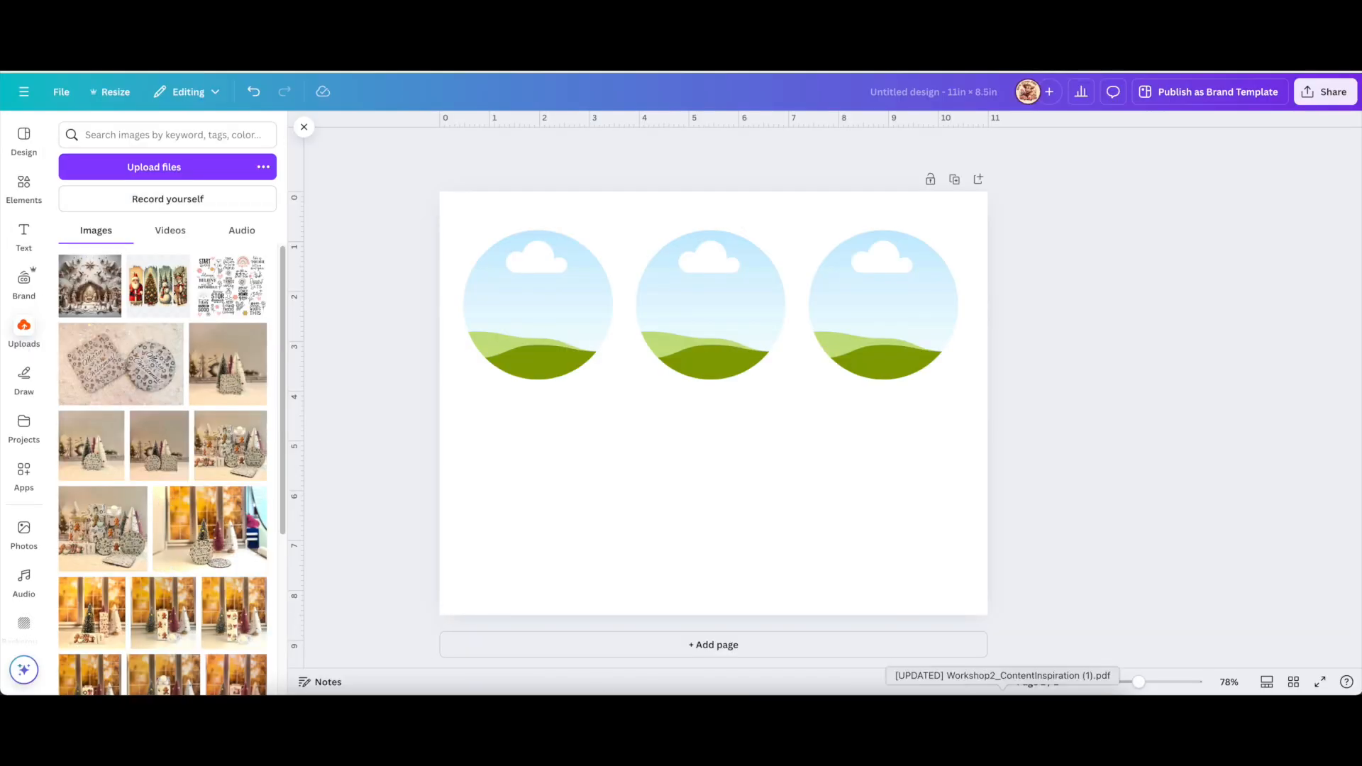
# Reopen the ornament folder and select the snowman, snowy cottage, and images 6, 9 and 12.
pyautogui.click(1088, 709)
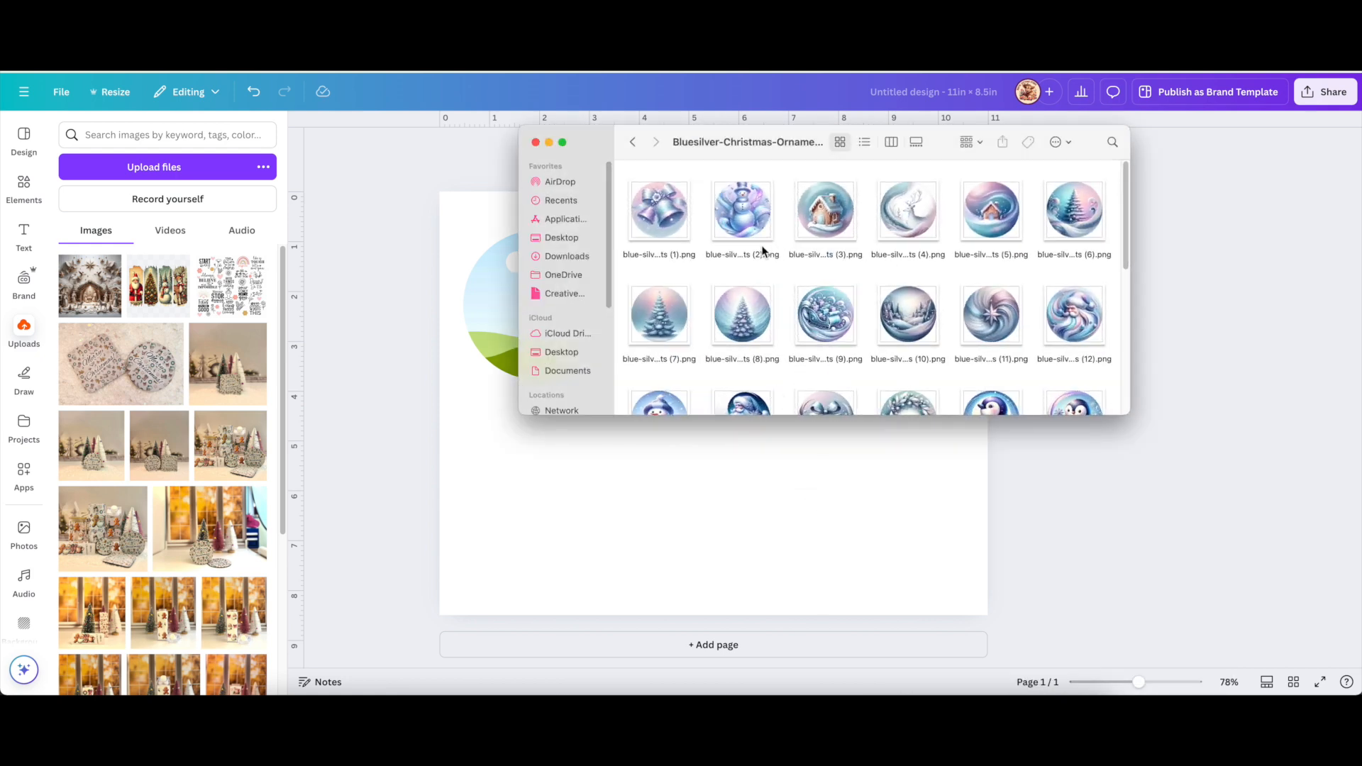
pyautogui.click(742, 222)
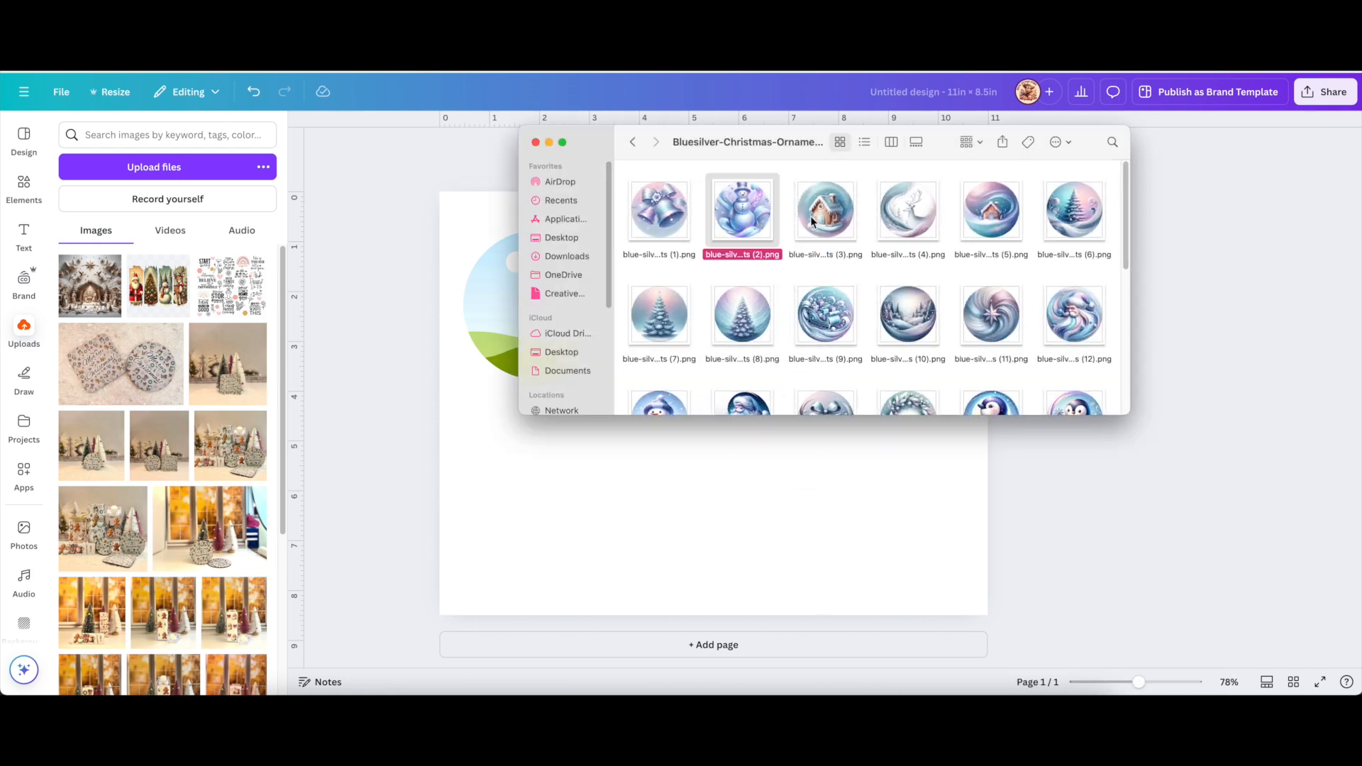
pyautogui.keyDown('super'); pyautogui.click(821, 220); pyautogui.keyUp('super')
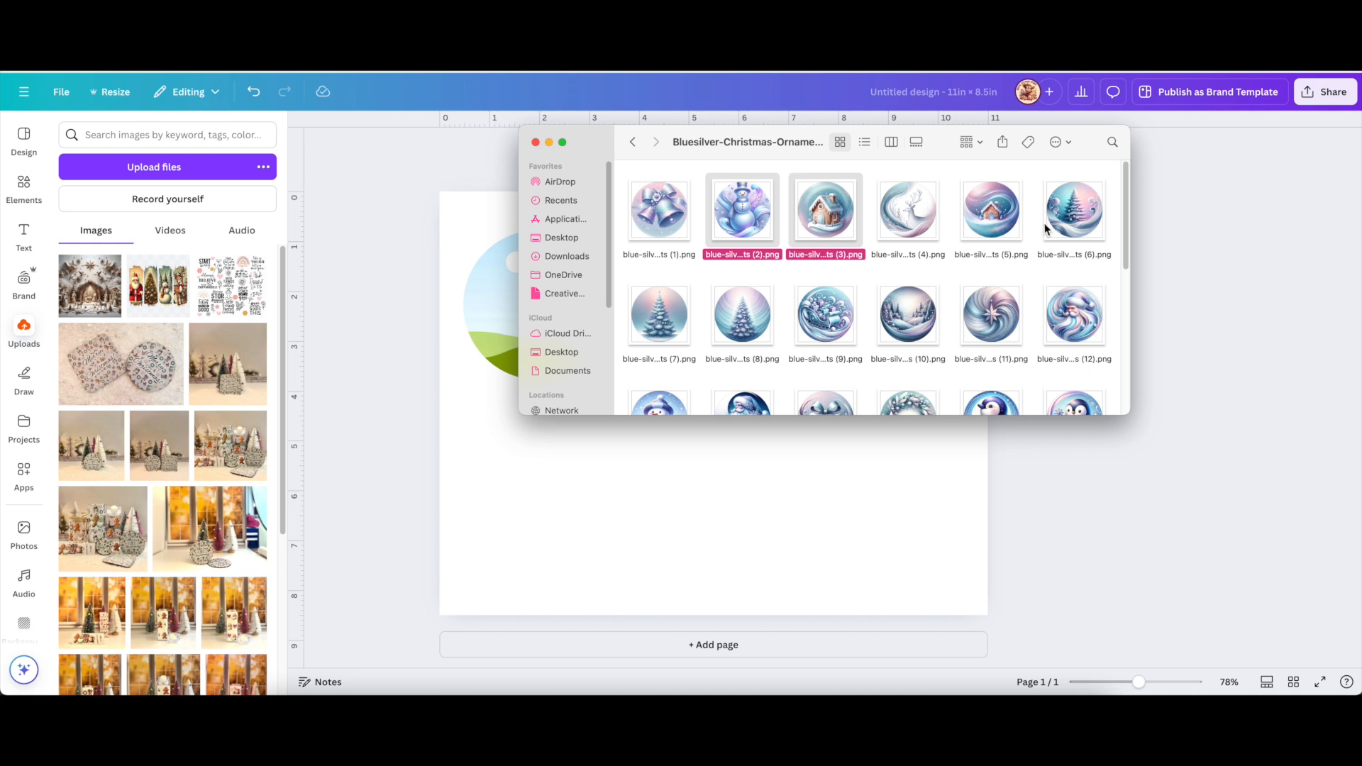
pyautogui.keyDown('super'); pyautogui.click(1068, 220); pyautogui.keyUp('super')
pyautogui.keyDown('super'); pyautogui.click(826, 312); pyautogui.keyUp('super')
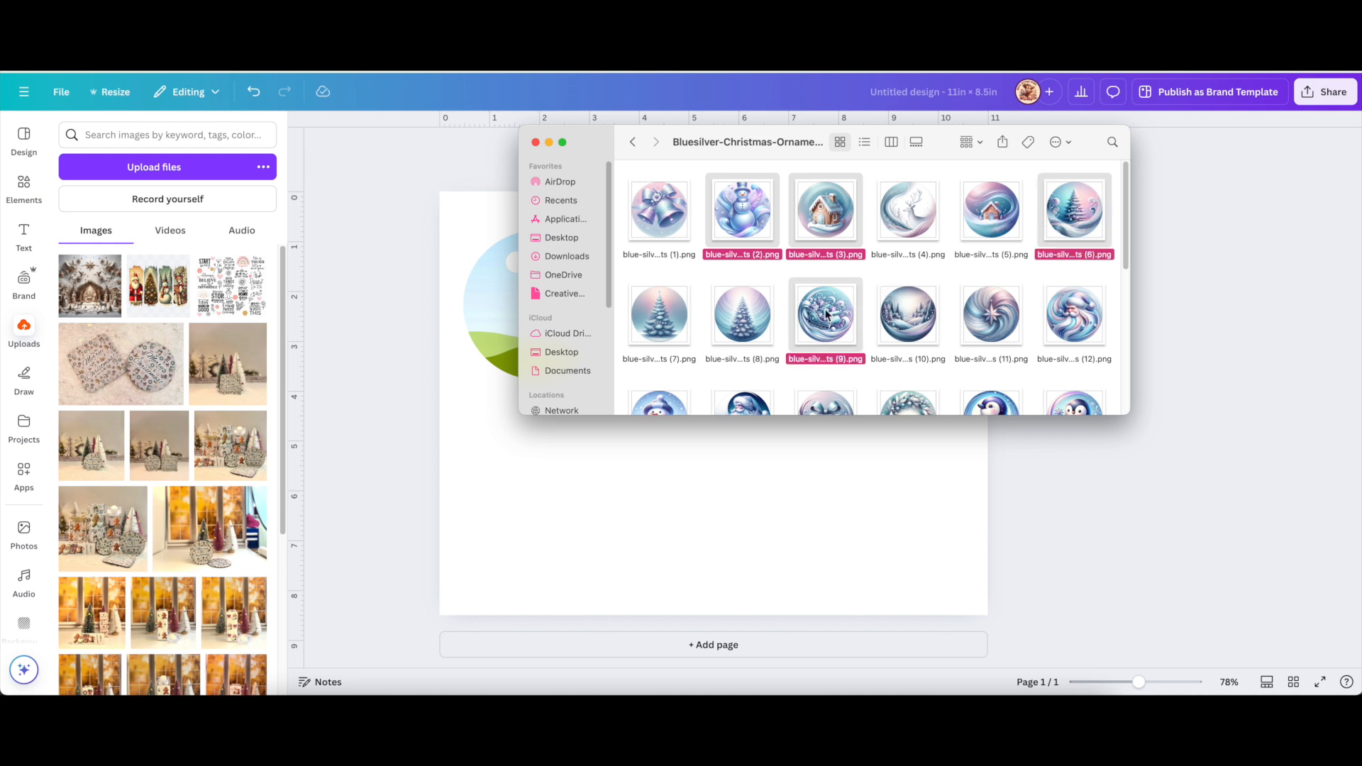
pyautogui.keyDown('super'); pyautogui.click(1072, 321); pyautogui.keyUp('super')
# Add image (14), drop image (12), and add the stockings image (32) to the selection.
pyautogui.scroll(-3, 1072, 320)
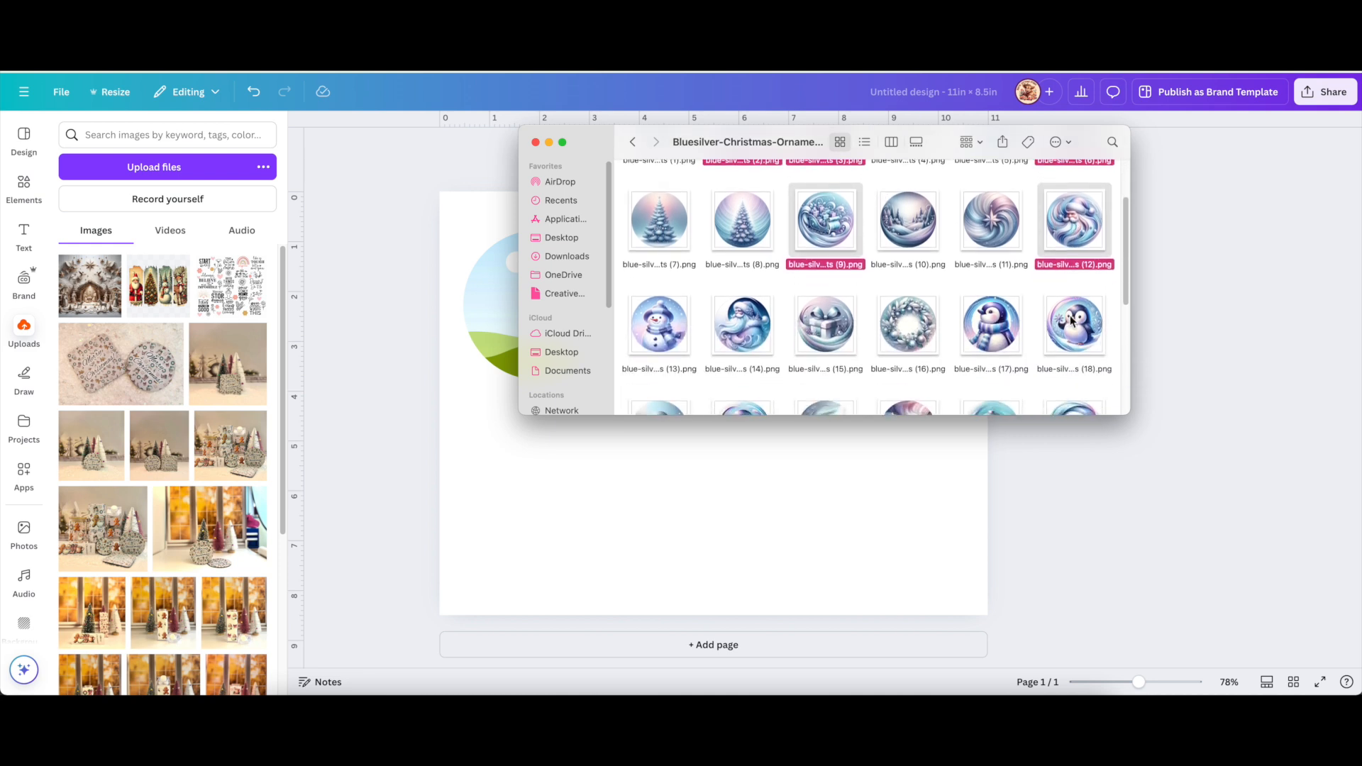
pyautogui.scroll(-1, 1071, 320)
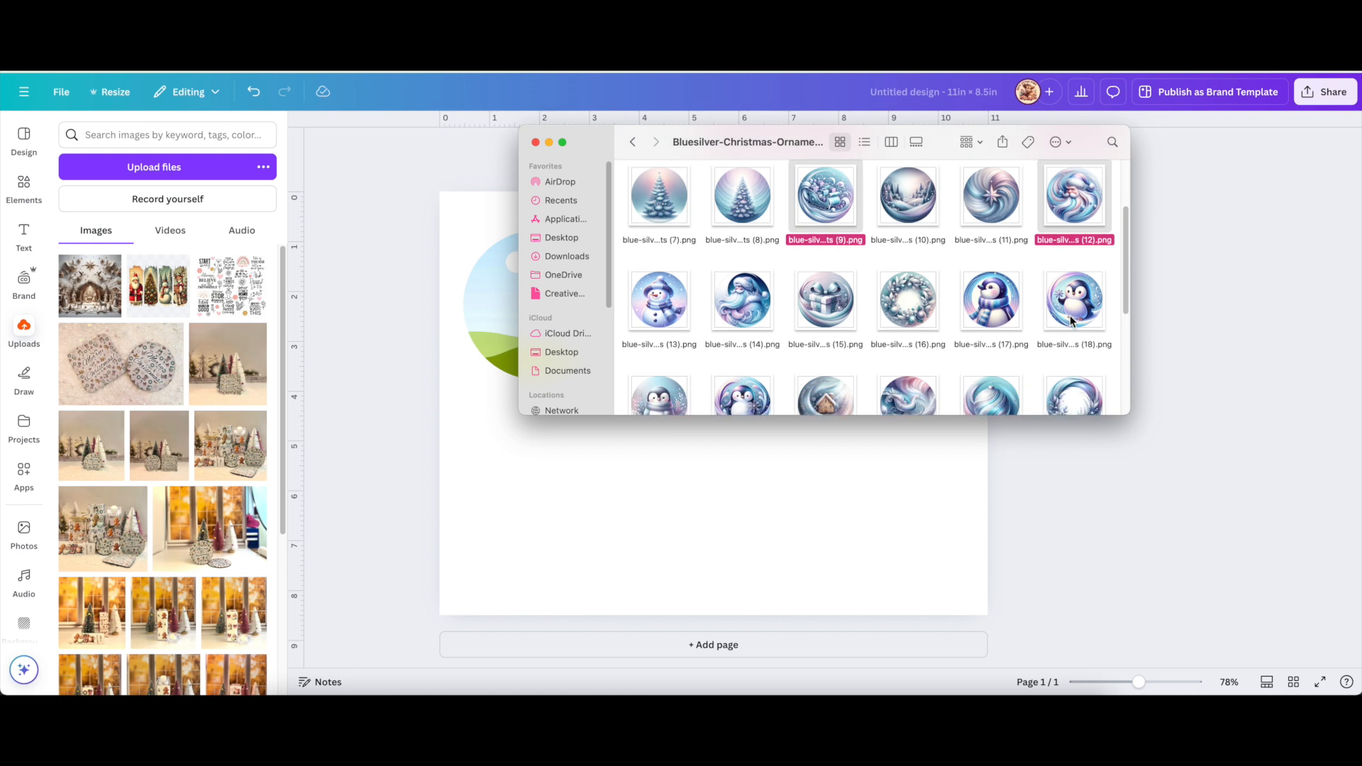
pyautogui.keyDown('super'); pyautogui.click(743, 302); pyautogui.keyUp('super')
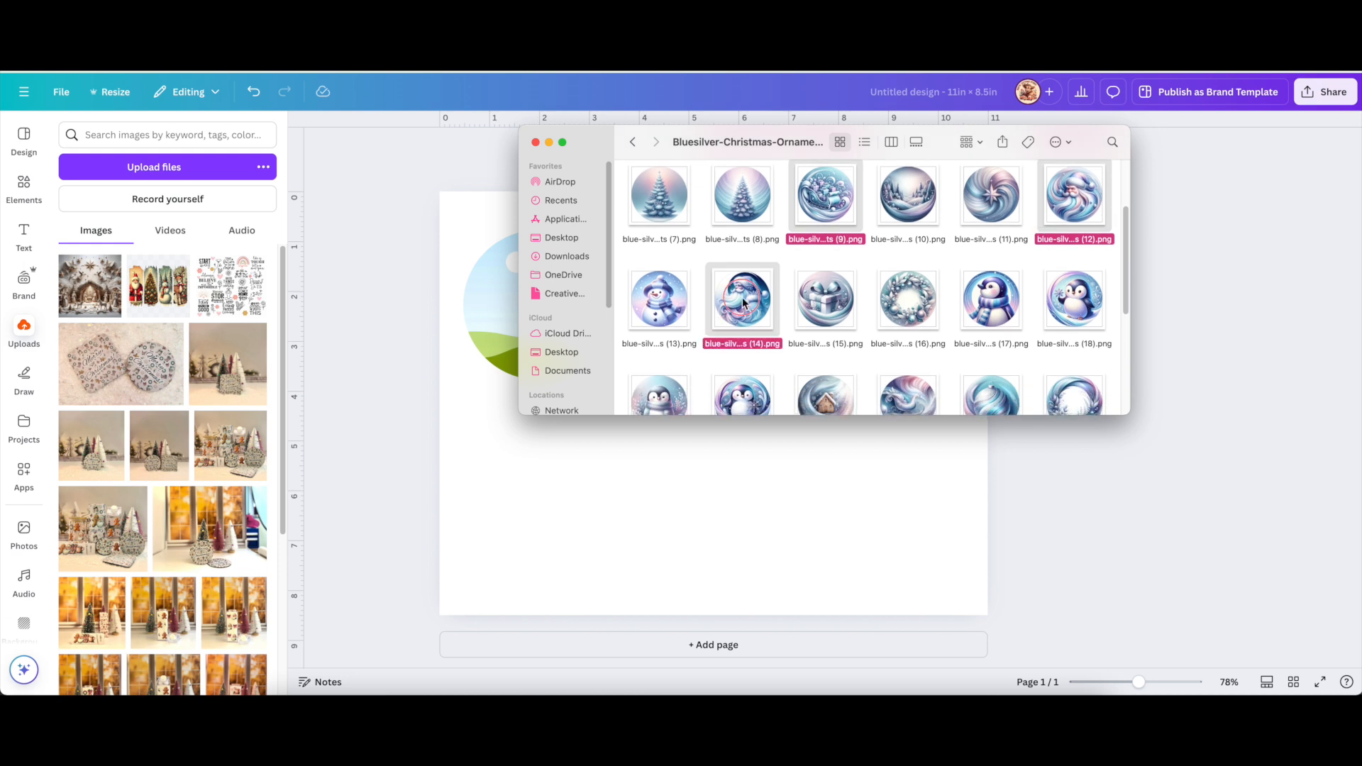
pyautogui.keyDown('super'); pyautogui.click(1085, 223); pyautogui.keyUp('super')
pyautogui.scroll(-3, 897, 302)
pyautogui.scroll(-3, 898, 302)
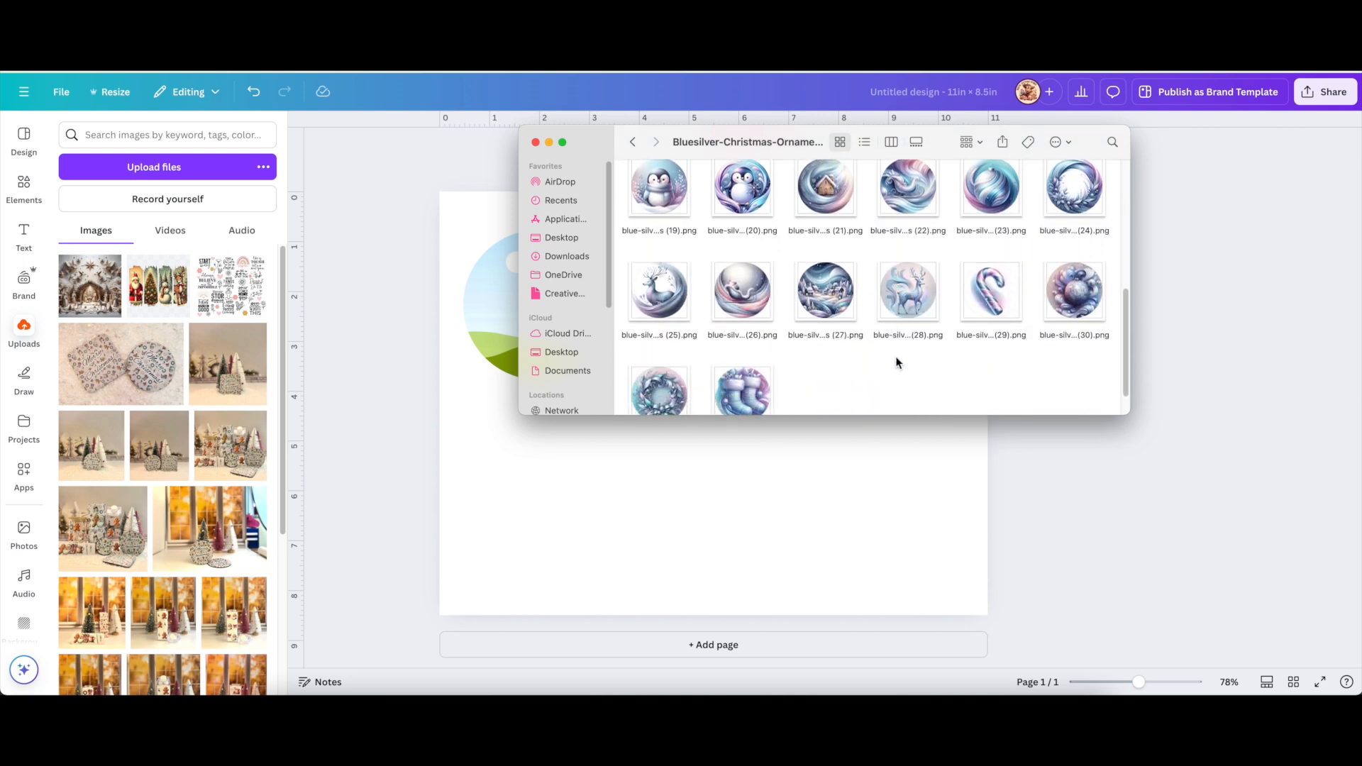
pyautogui.scroll(-1, 897, 362)
pyautogui.click(741, 354)
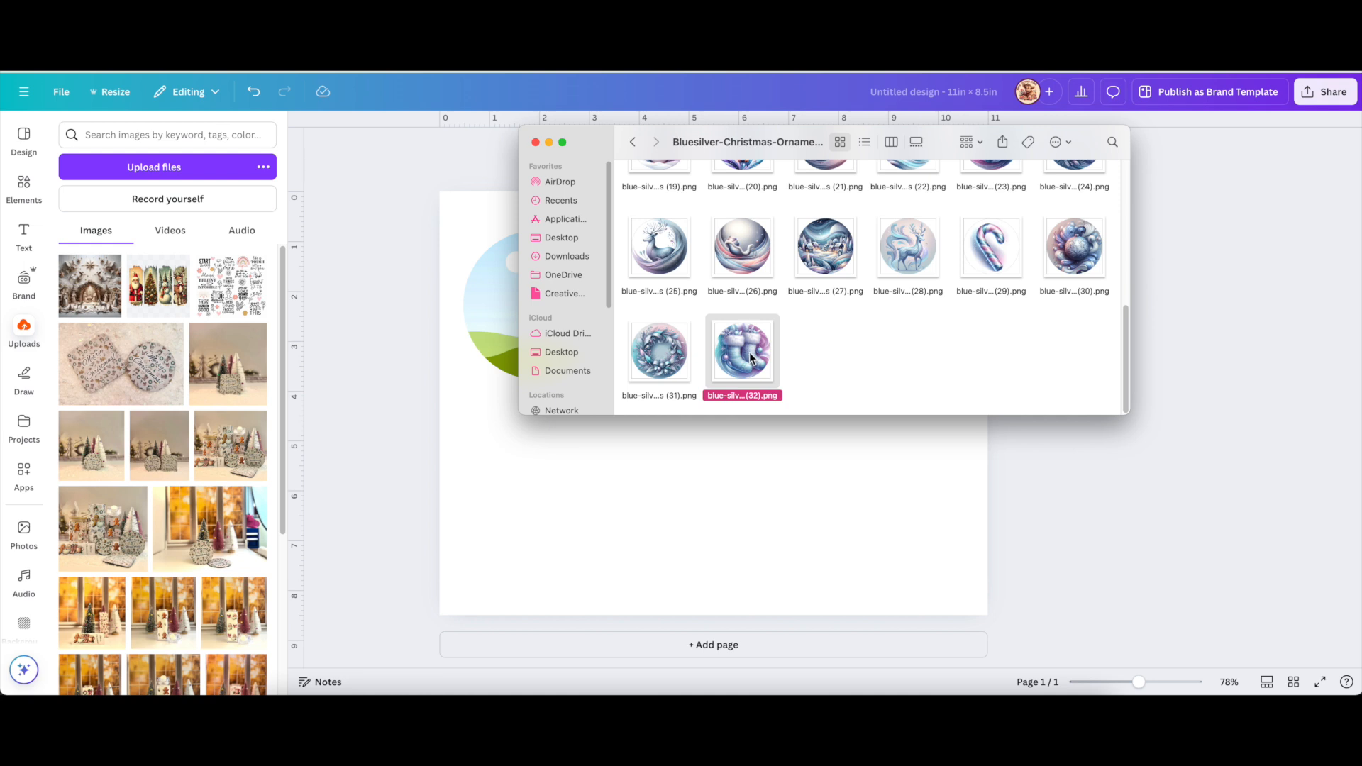
# Upload the six ornament images and fill the circles with the snowman, gingerbread house and tree.
pyautogui.moveTo(757, 365); pyautogui.dragTo(157, 527)
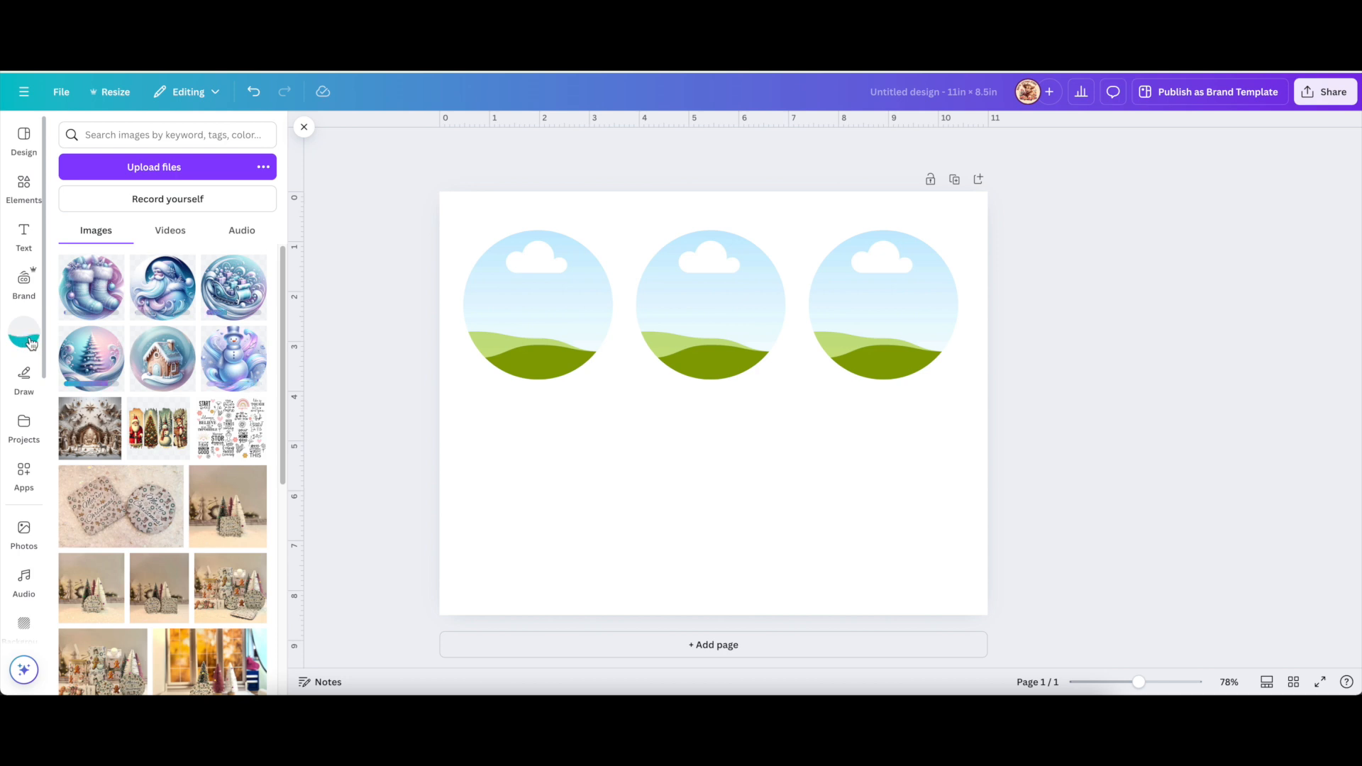
pyautogui.moveTo(244, 382); pyautogui.dragTo(511, 321)
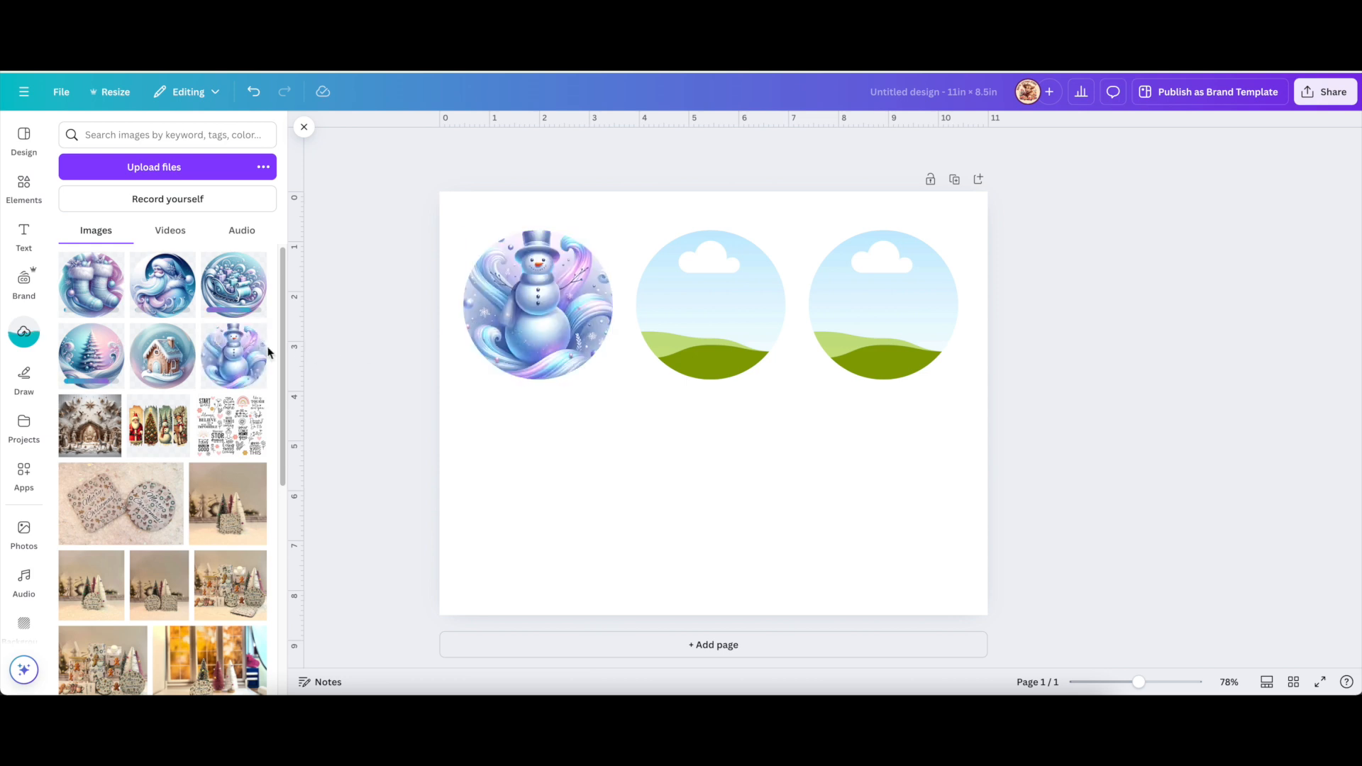
pyautogui.moveTo(183, 334); pyautogui.dragTo(717, 317)
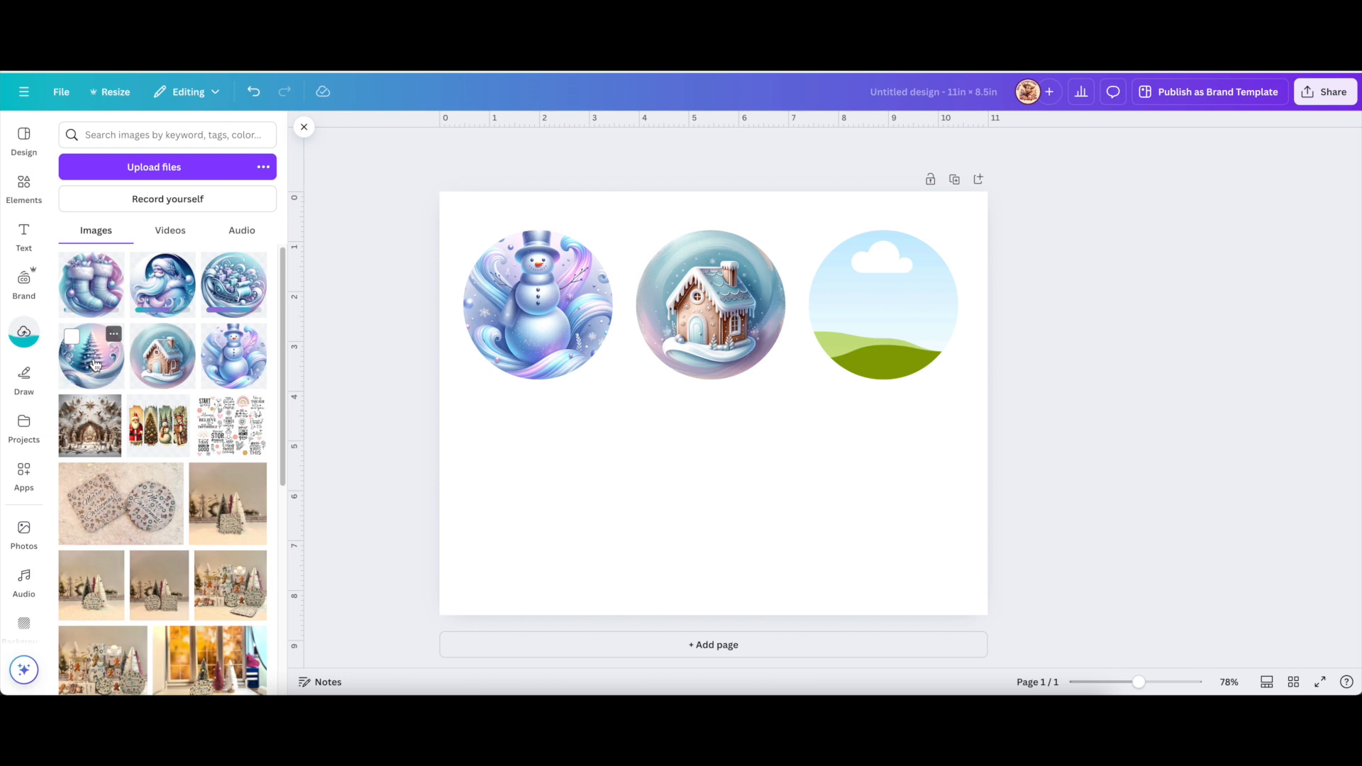
pyautogui.moveTo(92, 364); pyautogui.dragTo(850, 343)
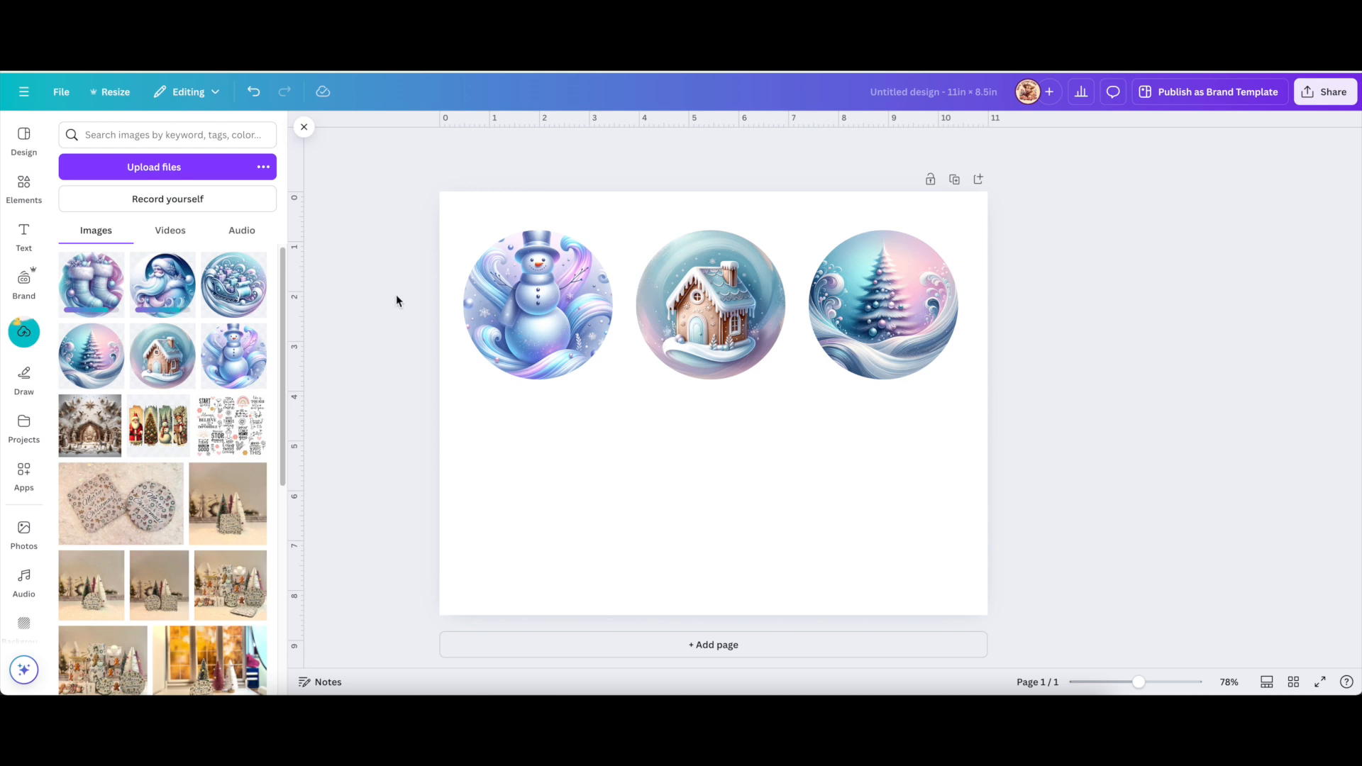
pyautogui.moveTo(398, 277); pyautogui.dragTo(1143, 397)
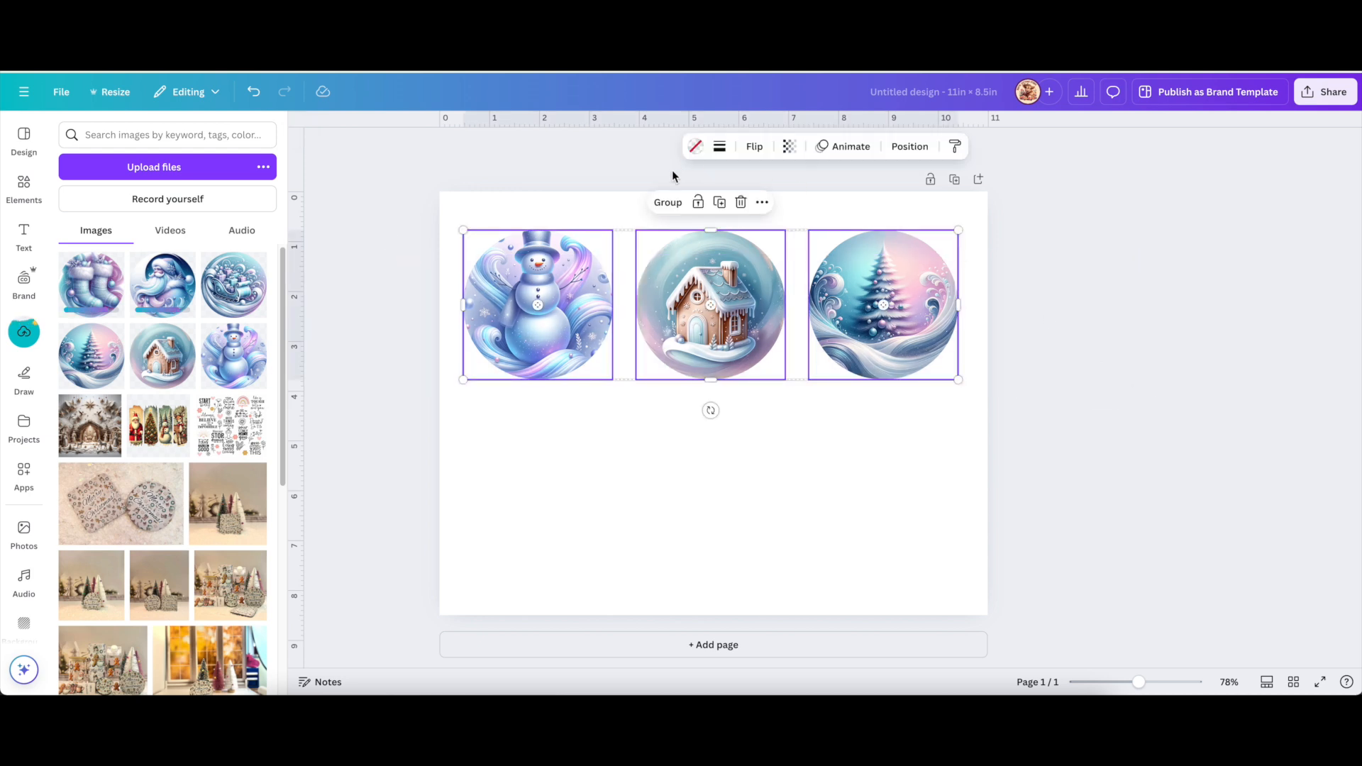
# Duplicate the circle row below and fill it with the sleigh, Santa and stockings images.
pyautogui.click(725, 208)
pyautogui.moveTo(724, 286); pyautogui.dragTo(721, 466)
pyautogui.click(429, 419)
pyautogui.moveTo(242, 287); pyautogui.dragTo(509, 504)
pyautogui.moveTo(162, 284); pyautogui.dragTo(665, 464)
pyautogui.moveTo(91, 283); pyautogui.dragTo(896, 485)
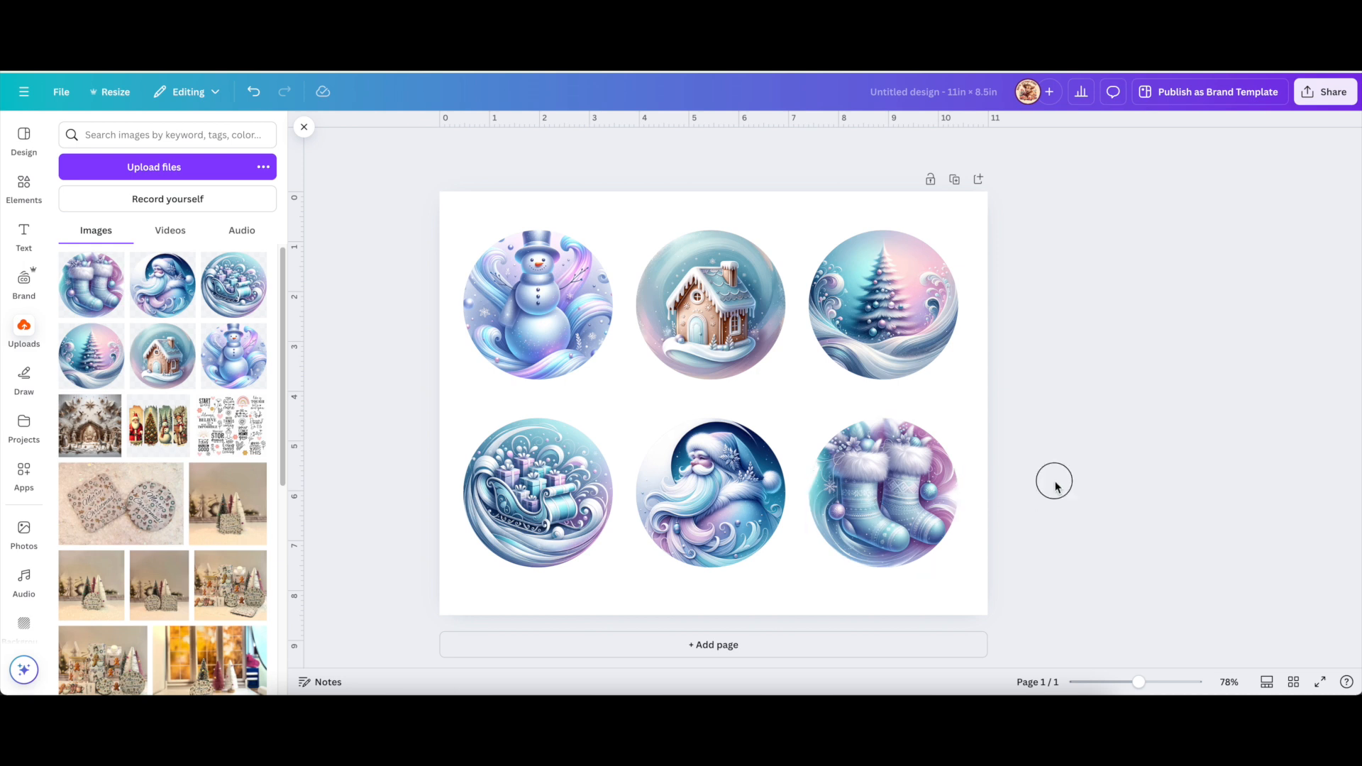
# Add a text box reading 'John' and enlarge it to size 43.5.
pyautogui.click(24, 234)
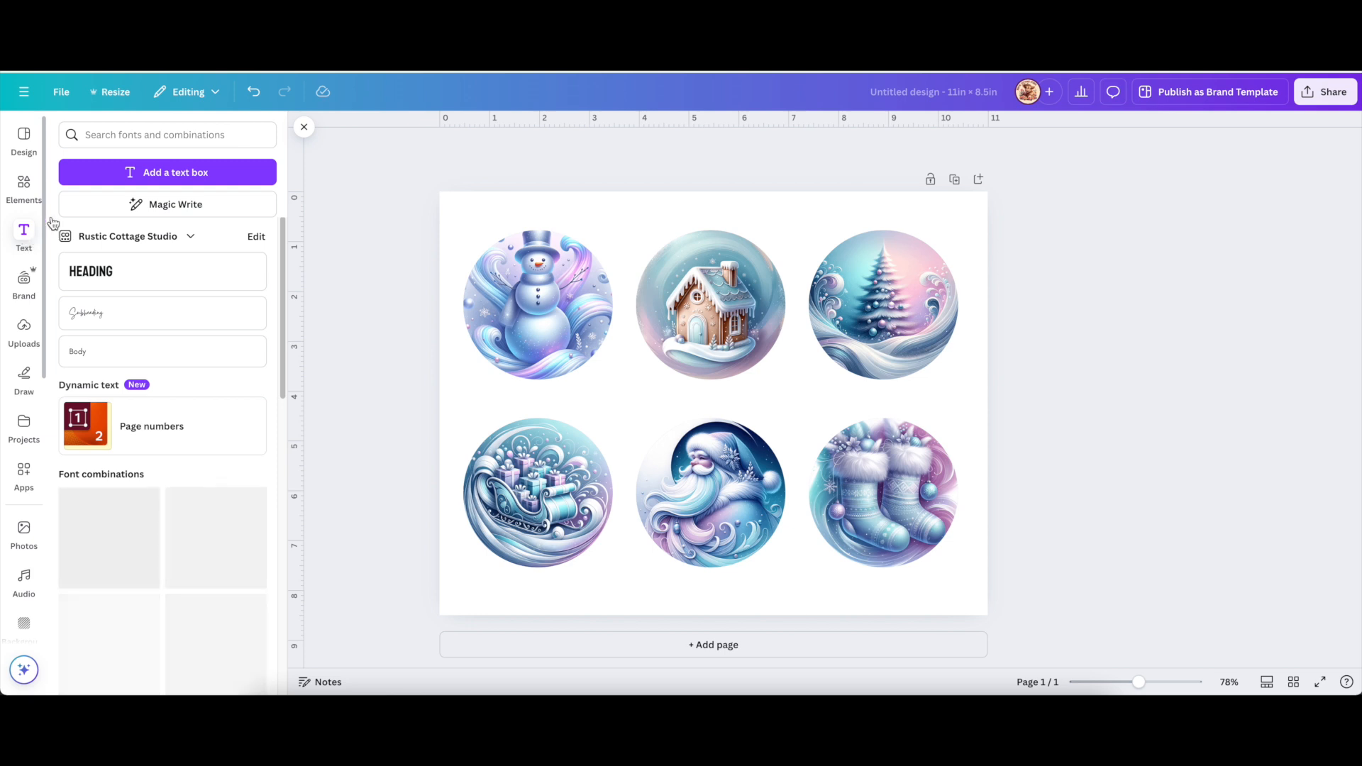
pyautogui.click(164, 177)
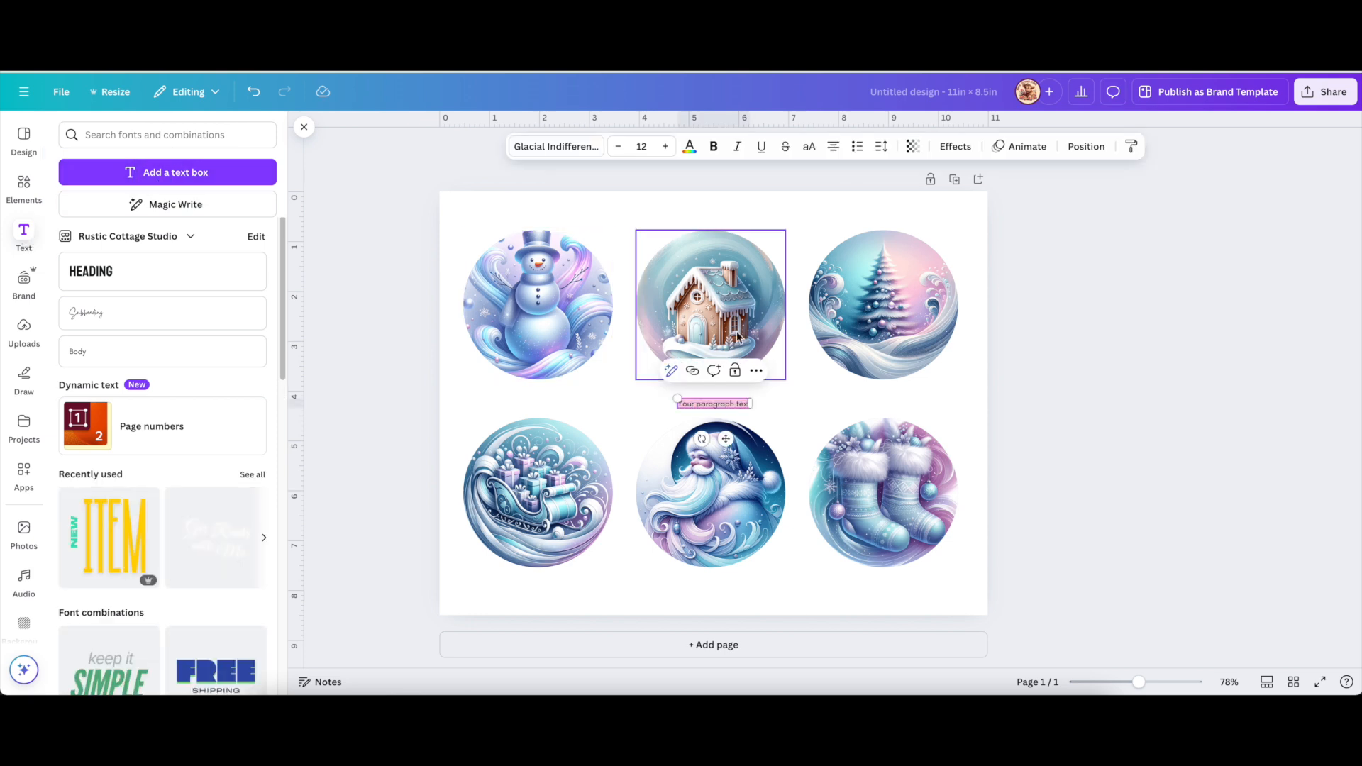
pyautogui.moveTo(678, 399); pyautogui.dragTo(624, 391)
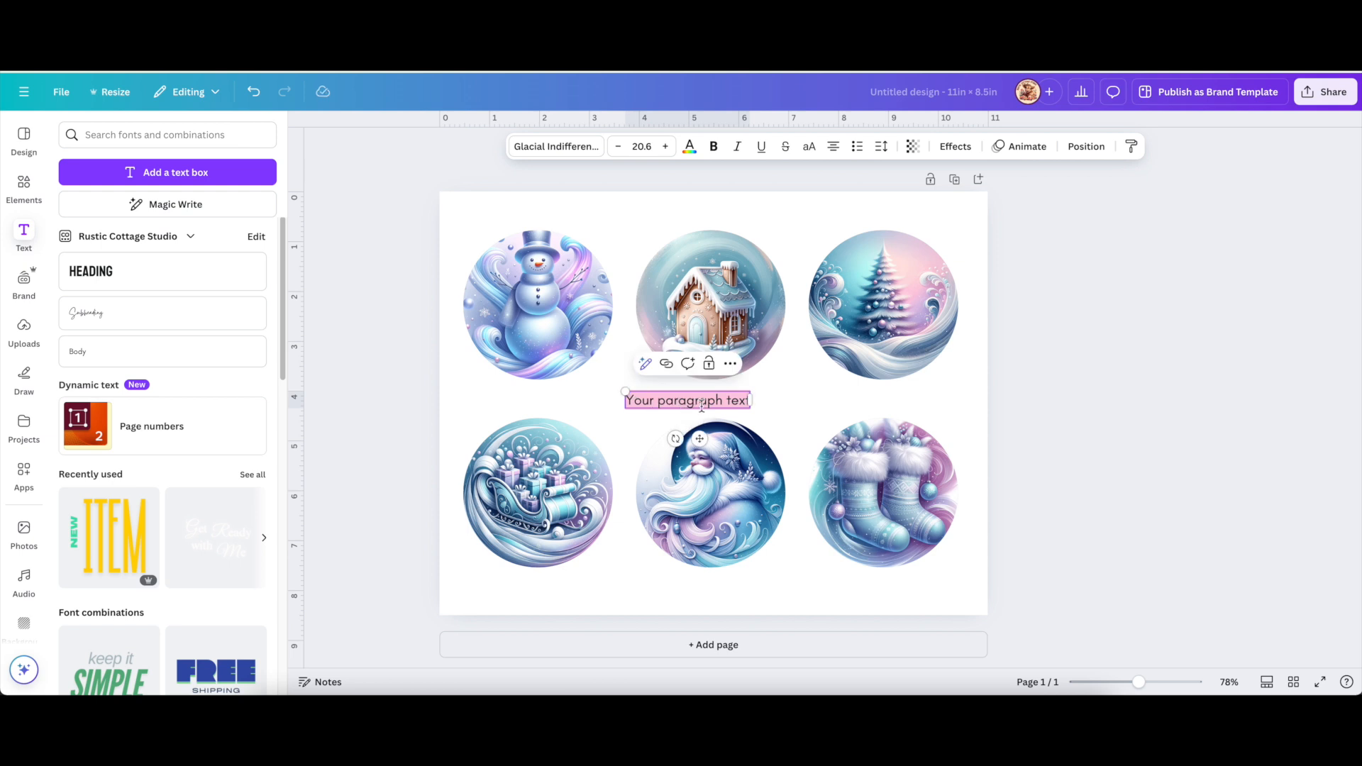
pyautogui.write('Upok')
pyautogui.press('BackSpace')
pyautogui.press('BackSpace')
pyautogui.press('BackSpace')
pyautogui.press('BackSpace')
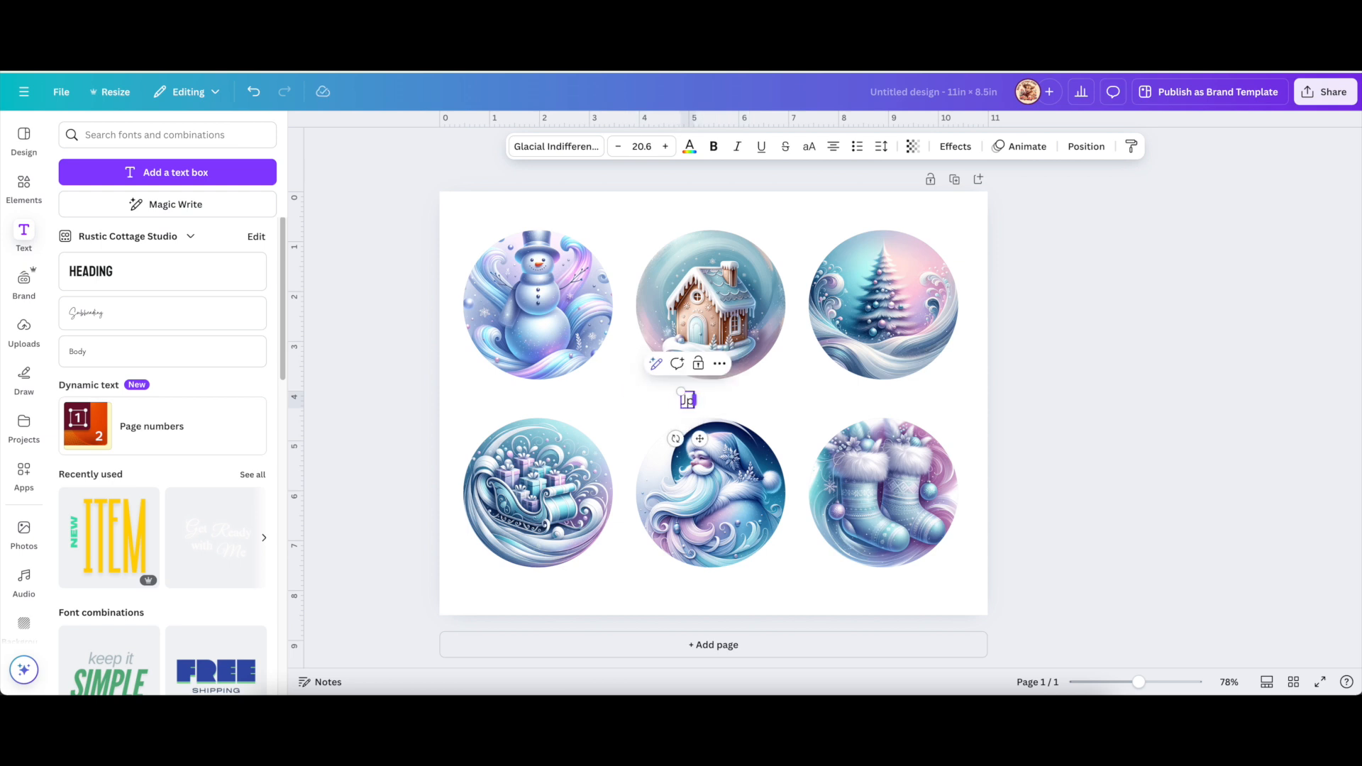
pyautogui.write('John')
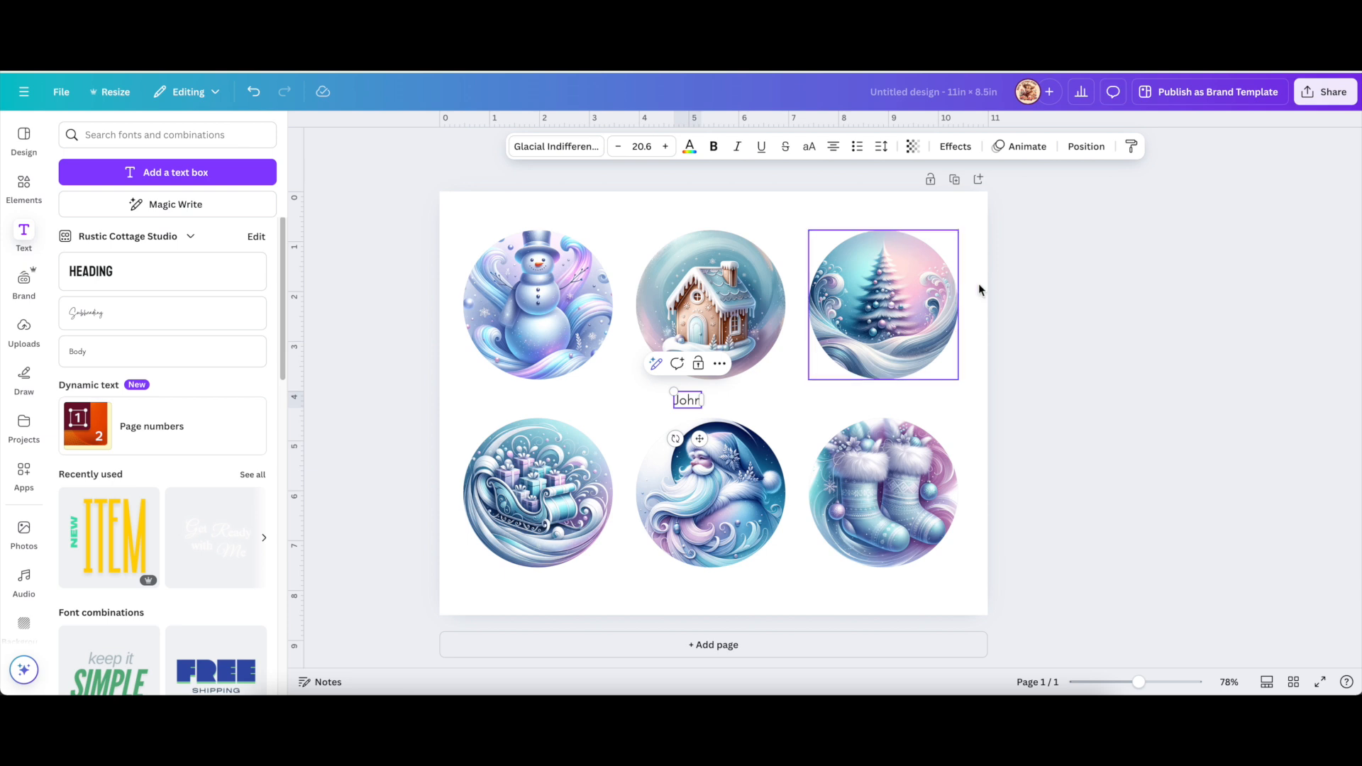
pyautogui.moveTo(673, 393); pyautogui.dragTo(590, 398)
pyautogui.click(745, 395)
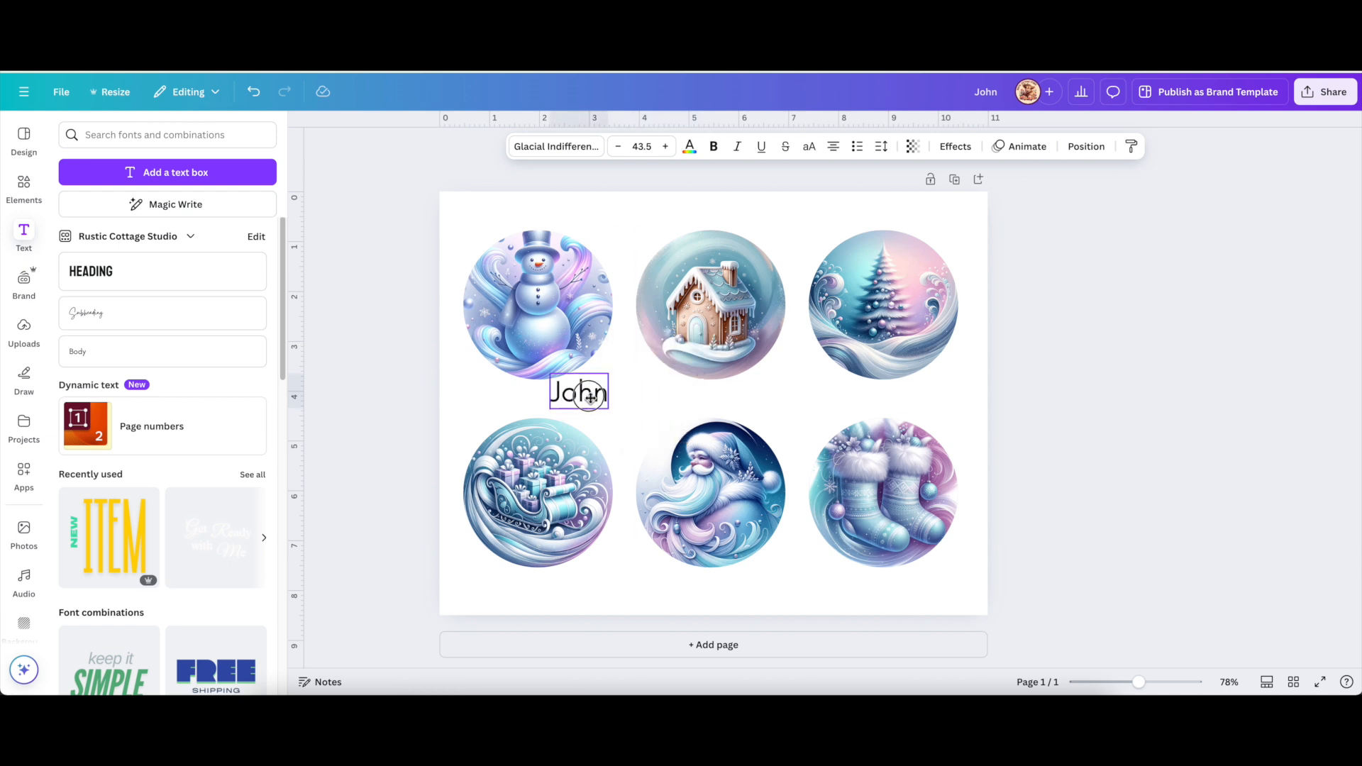
# Move the John label onto the lower part of the snowman ornament.
pyautogui.doubleClick(590, 398)
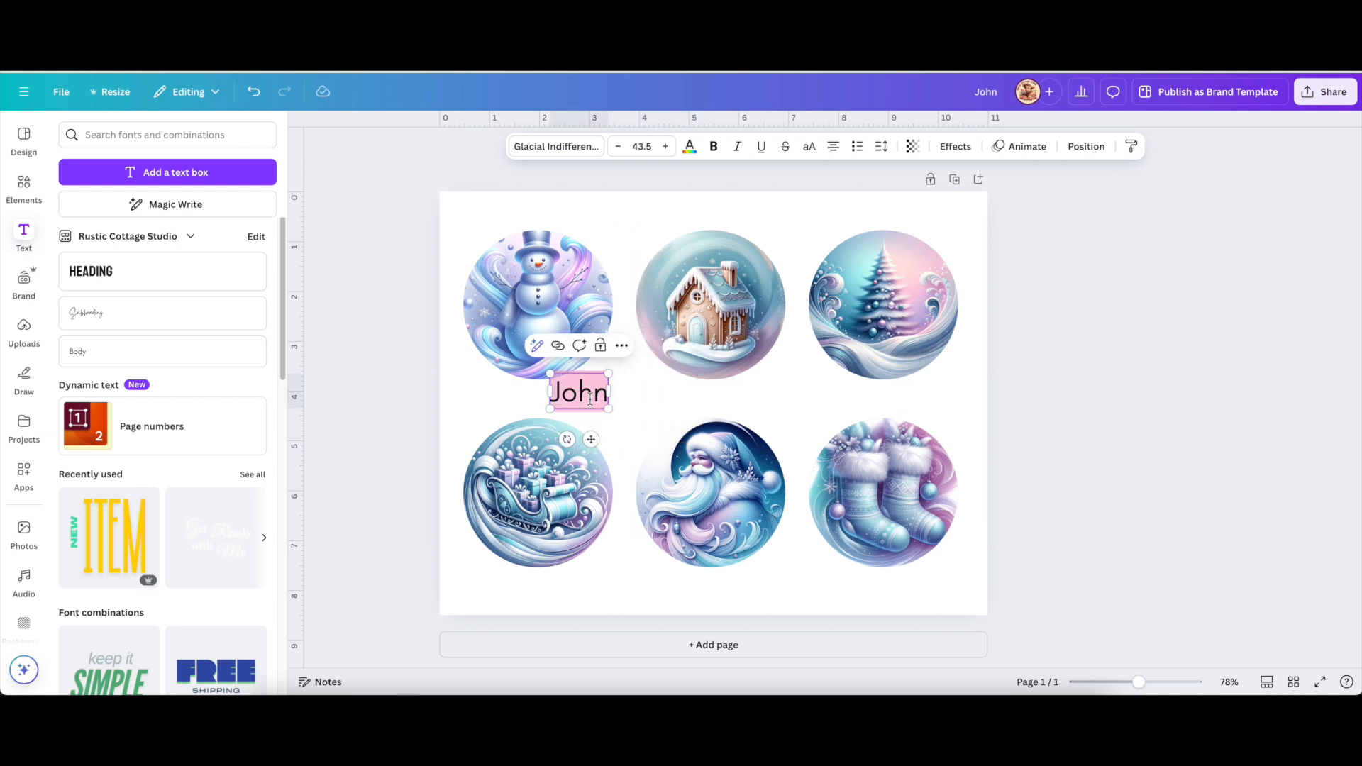
pyautogui.click(654, 403)
pyautogui.moveTo(594, 399); pyautogui.dragTo(627, 406)
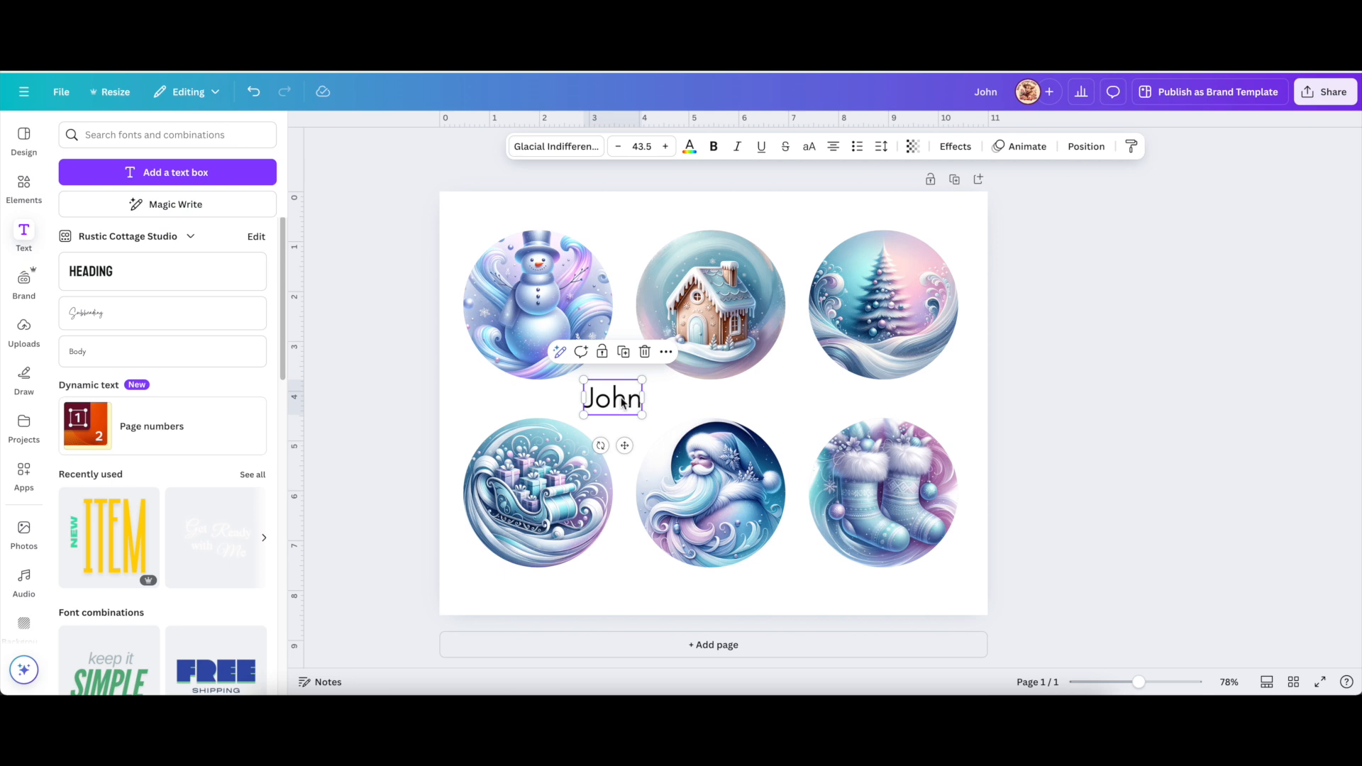
pyautogui.click(667, 402)
pyautogui.moveTo(629, 405); pyautogui.dragTo(555, 348)
pyautogui.click(451, 399)
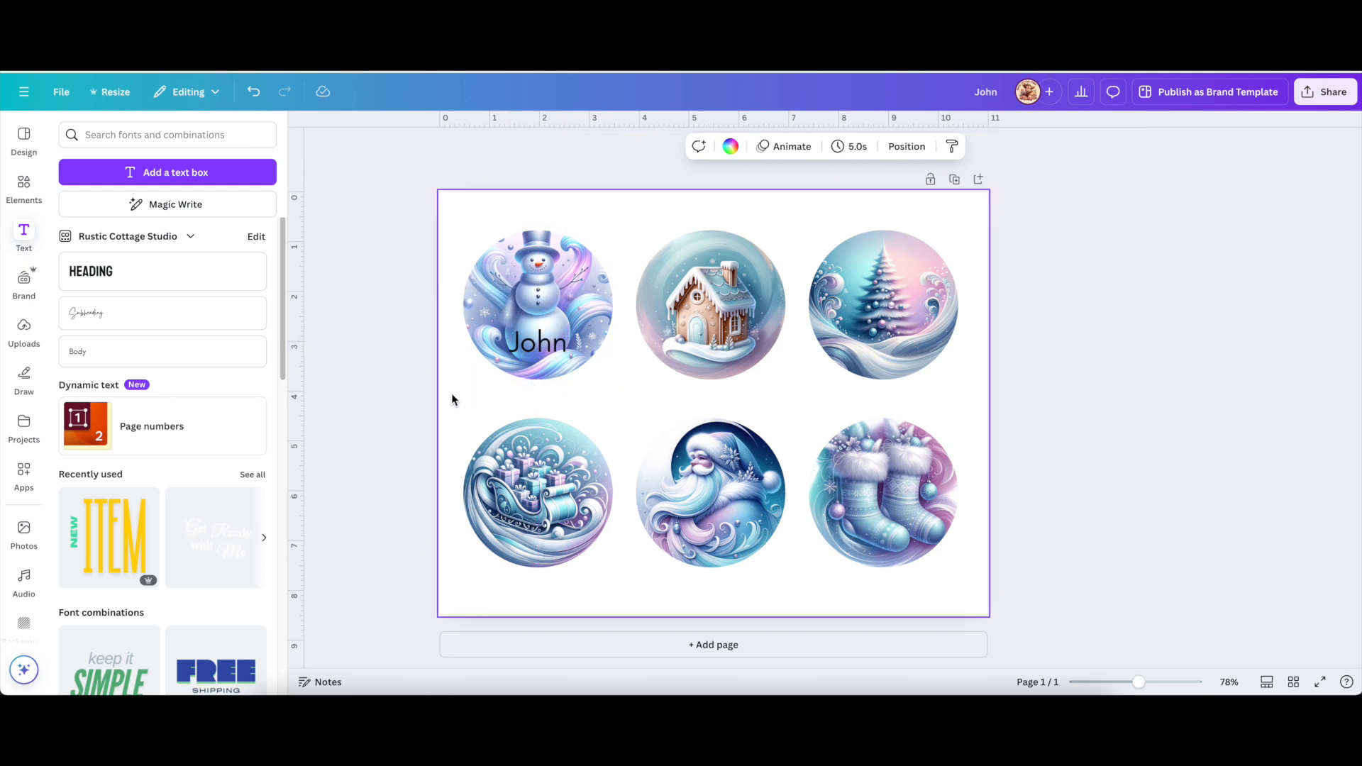
# Apply a white Outline effect to John with thickness raised to 146.
pyautogui.click(553, 346)
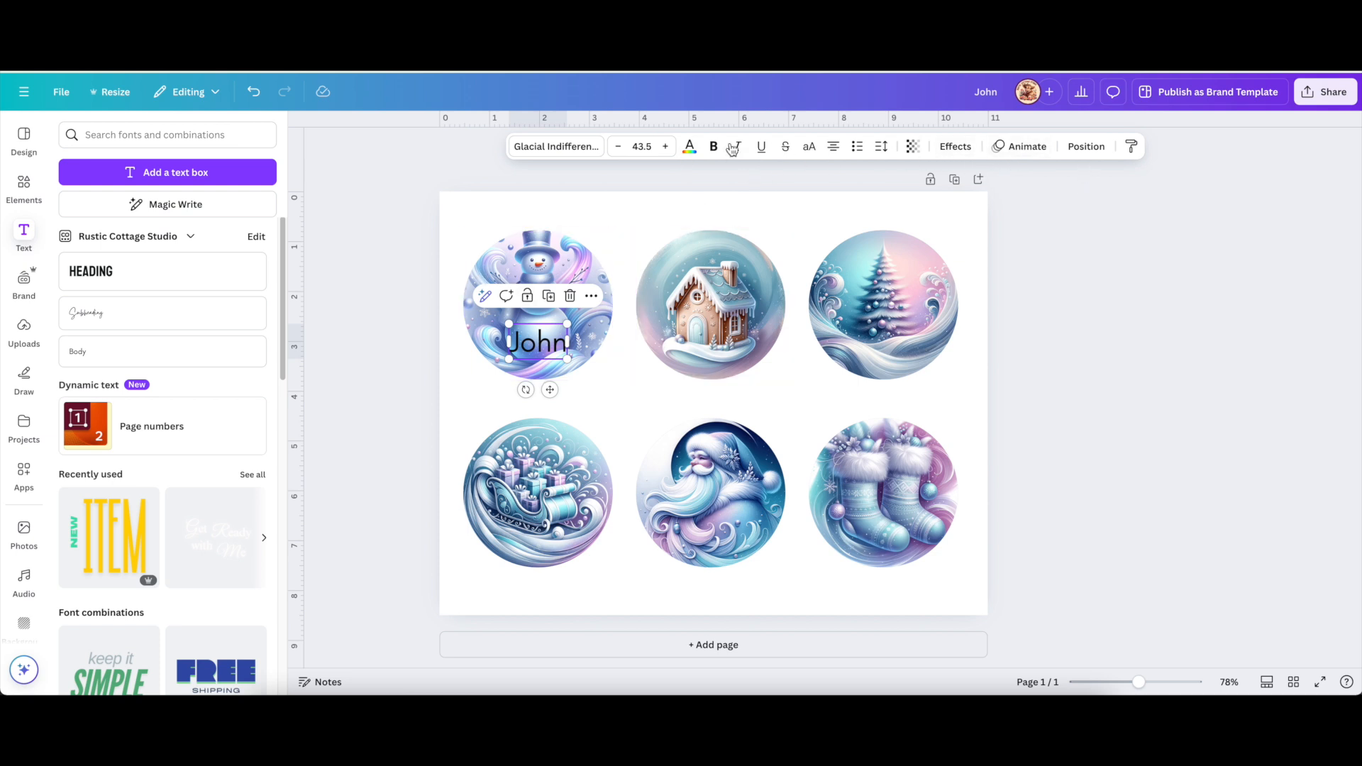
pyautogui.click(963, 147)
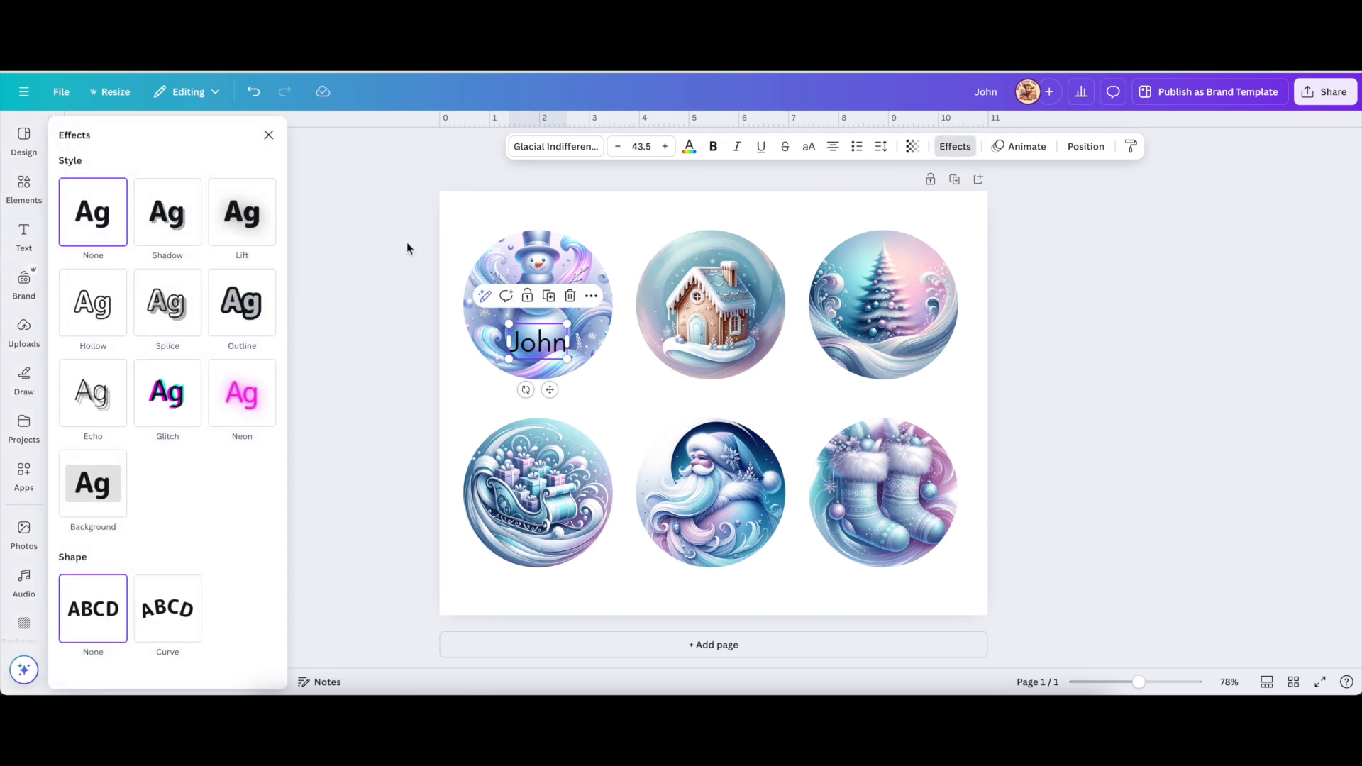
pyautogui.click(241, 305)
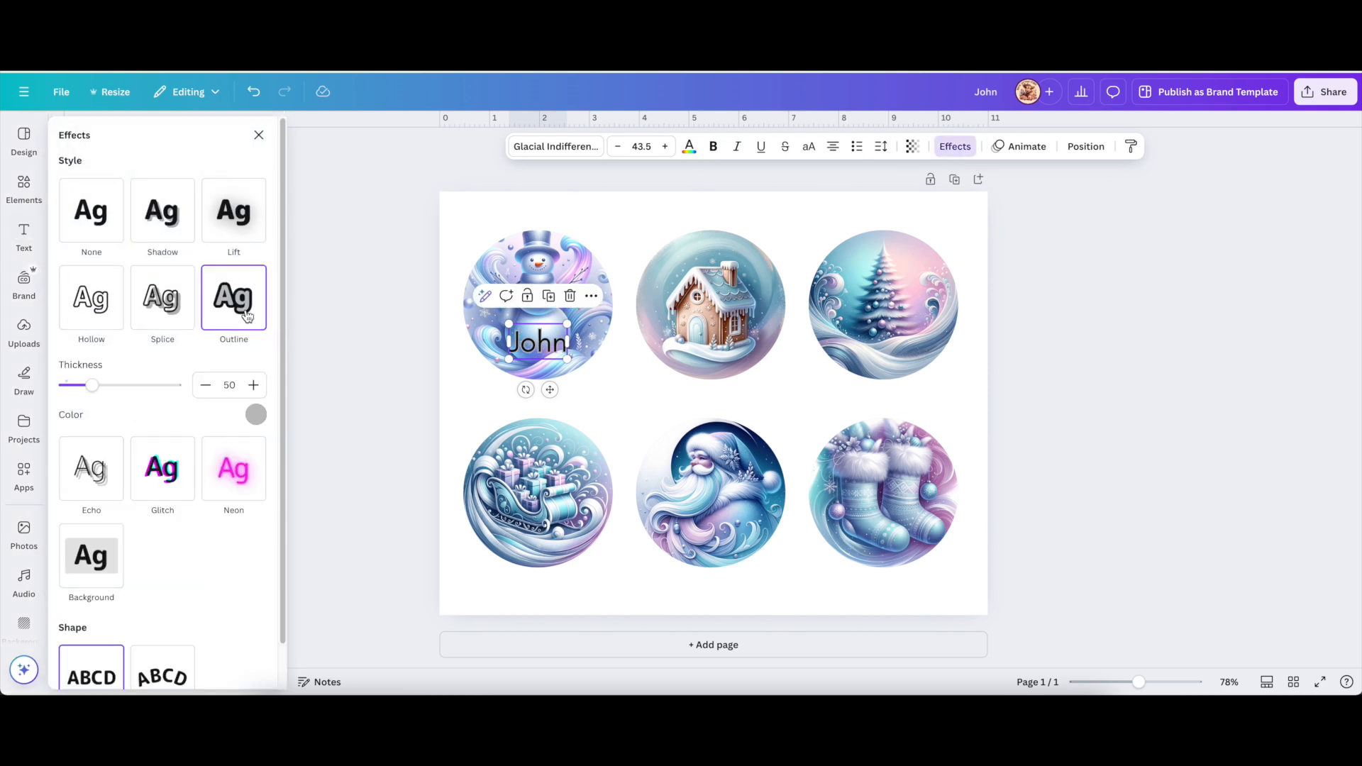
pyautogui.click(256, 415)
pyautogui.click(139, 491)
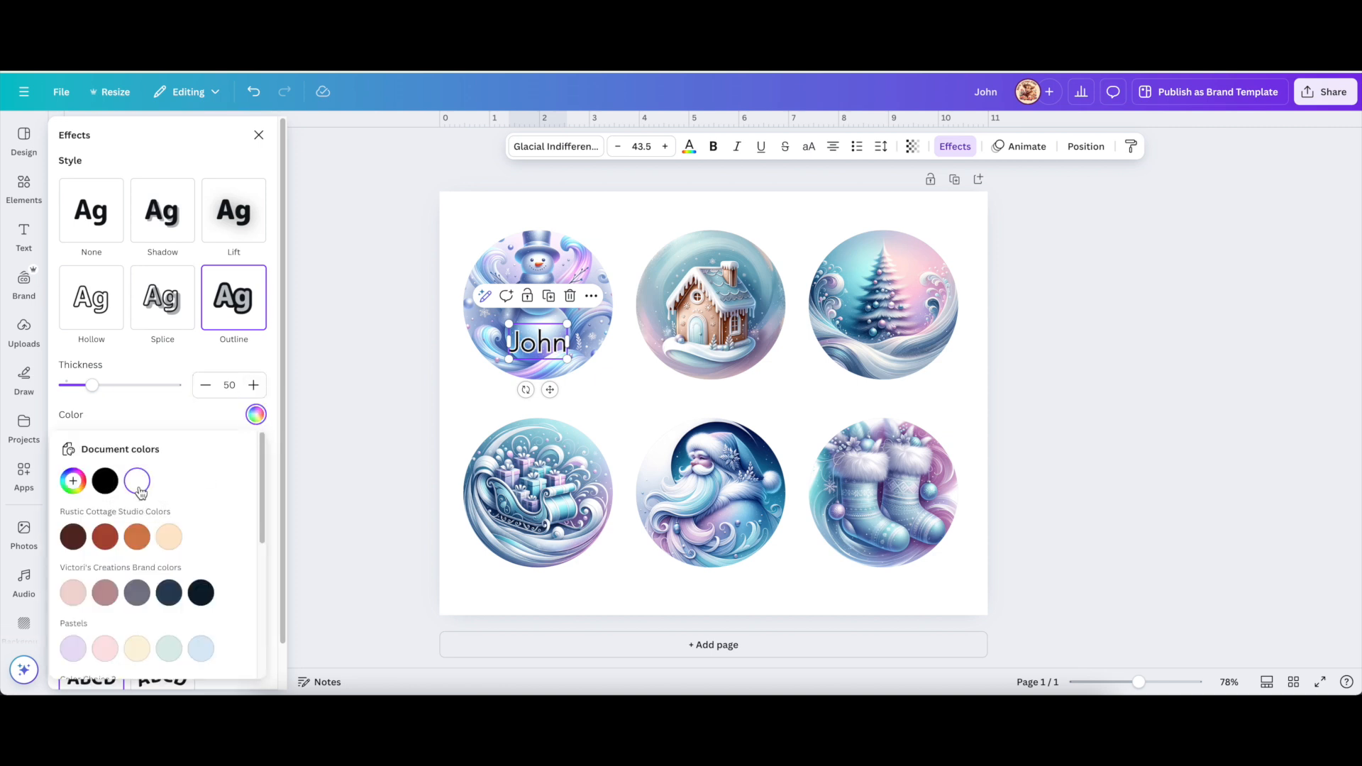
pyautogui.moveTo(97, 389); pyautogui.dragTo(145, 395)
# Try Hello and Boho, then set John in Christmas Blessings Regular and nudge it lower.
pyautogui.click(586, 148)
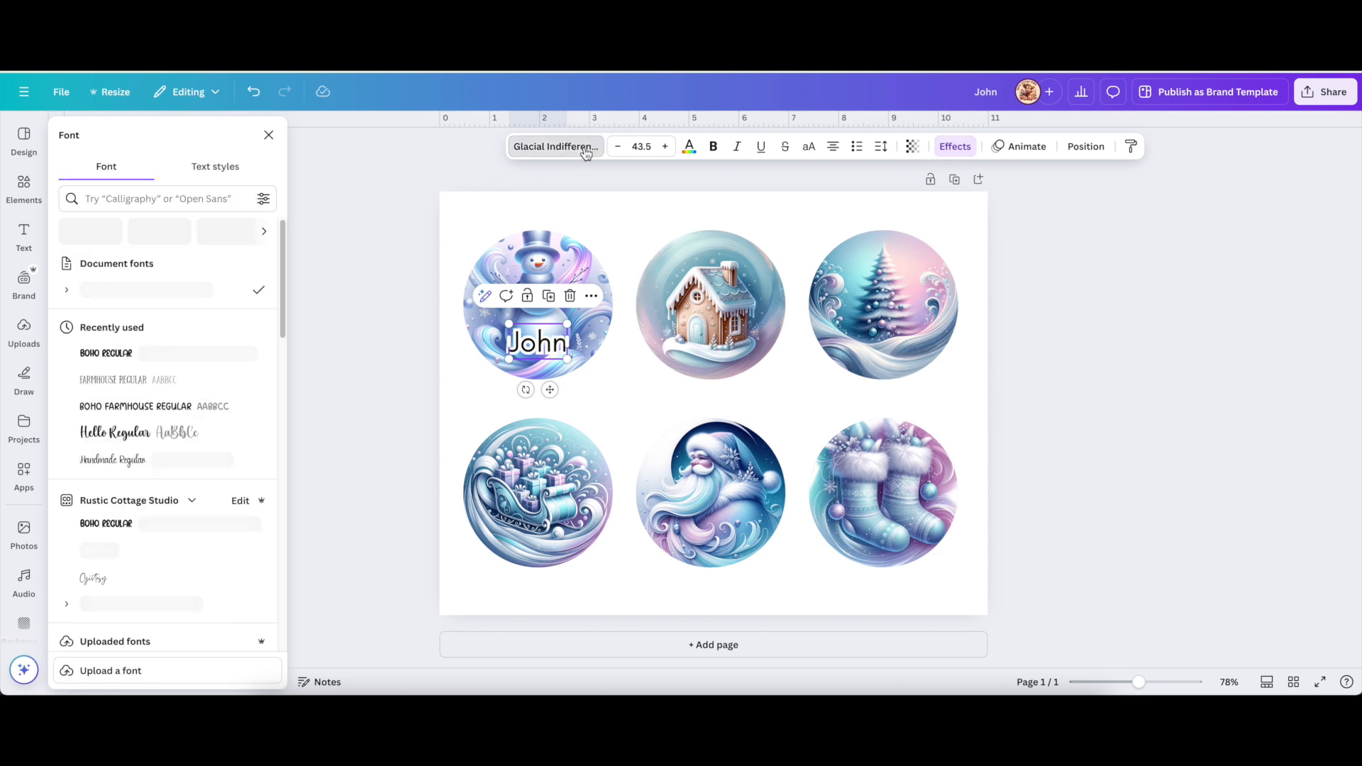
pyautogui.click(110, 433)
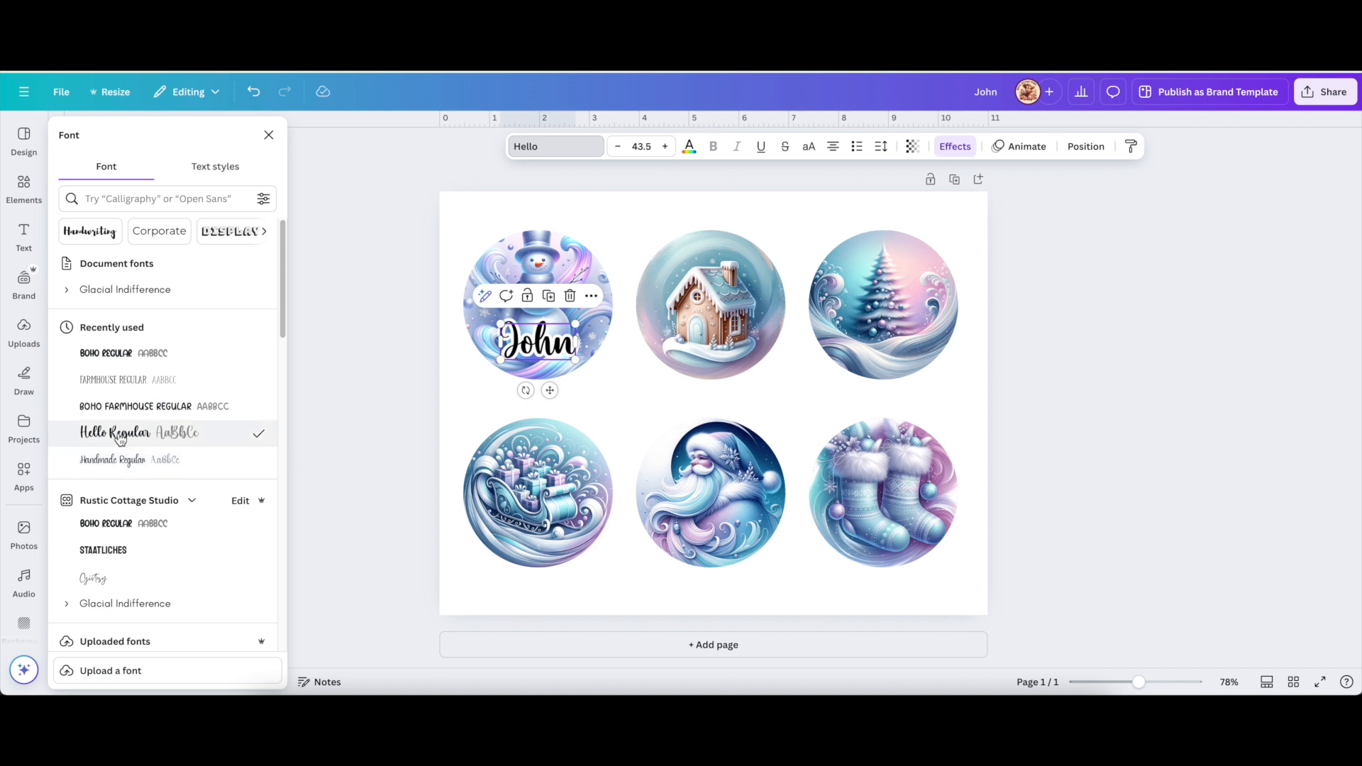
pyautogui.scroll(-1, 135, 461)
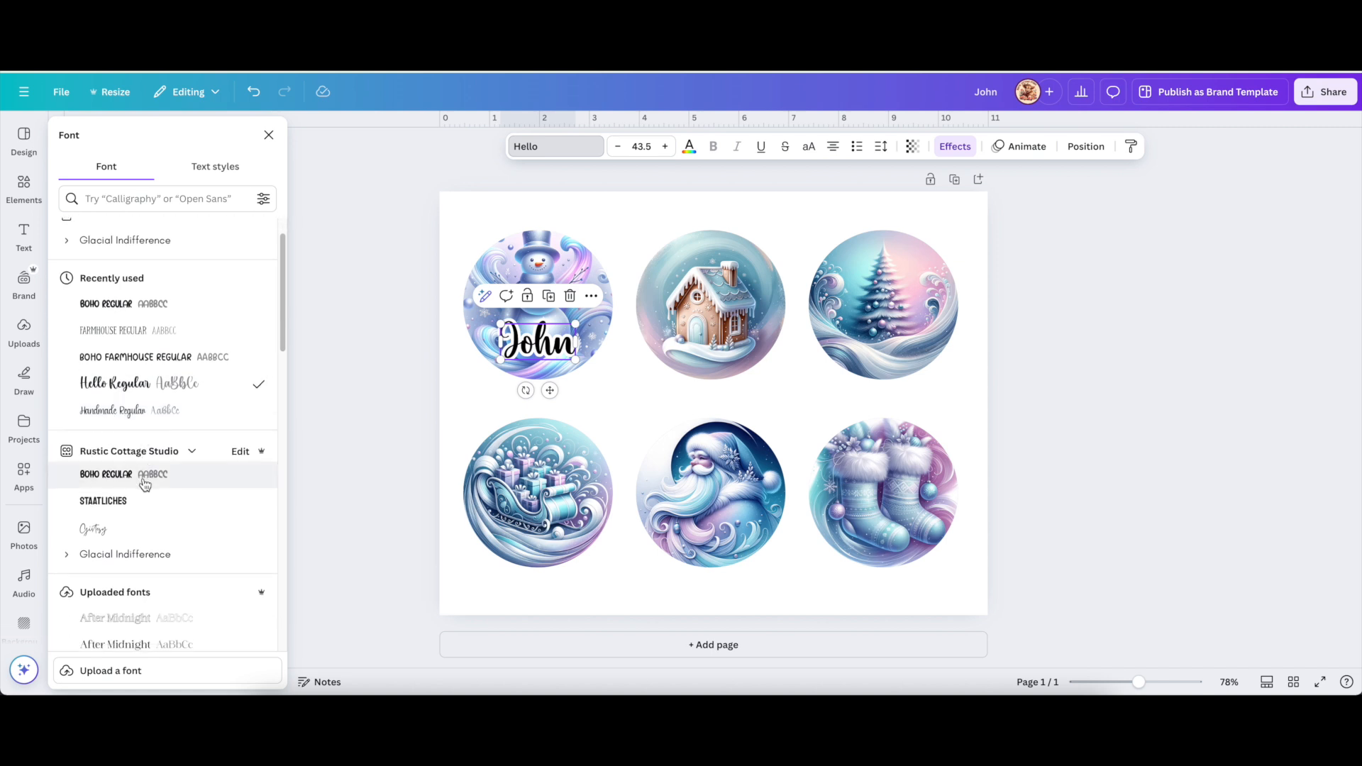
pyautogui.scroll(-8, 145, 484)
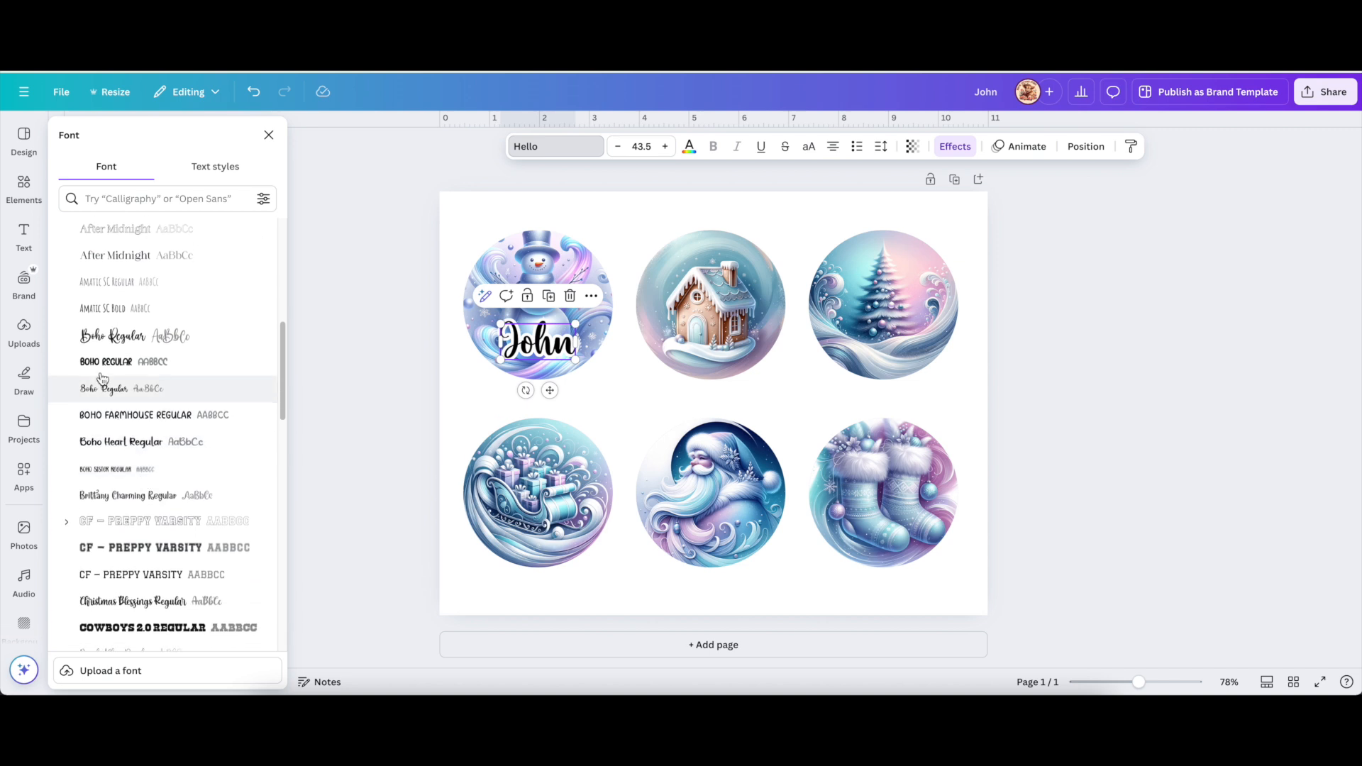
pyautogui.click(108, 344)
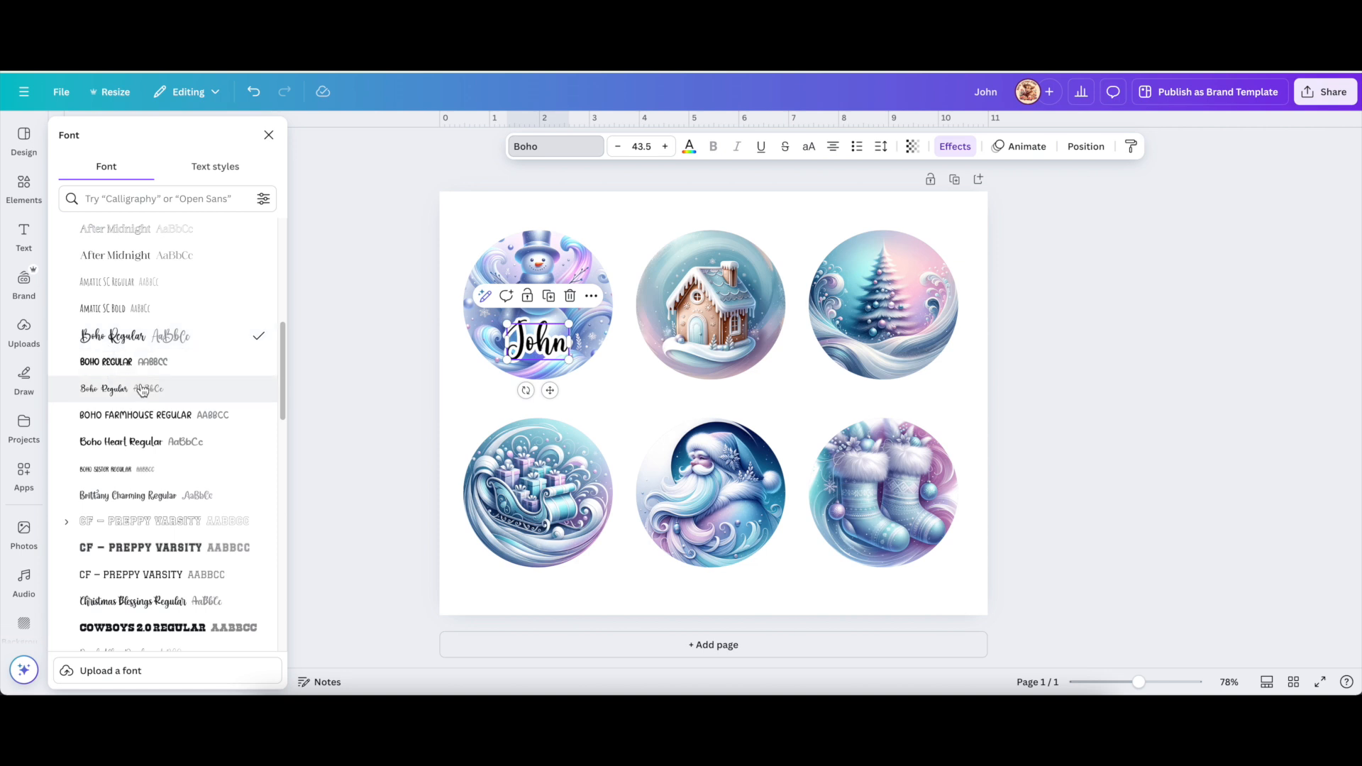
pyautogui.click(138, 603)
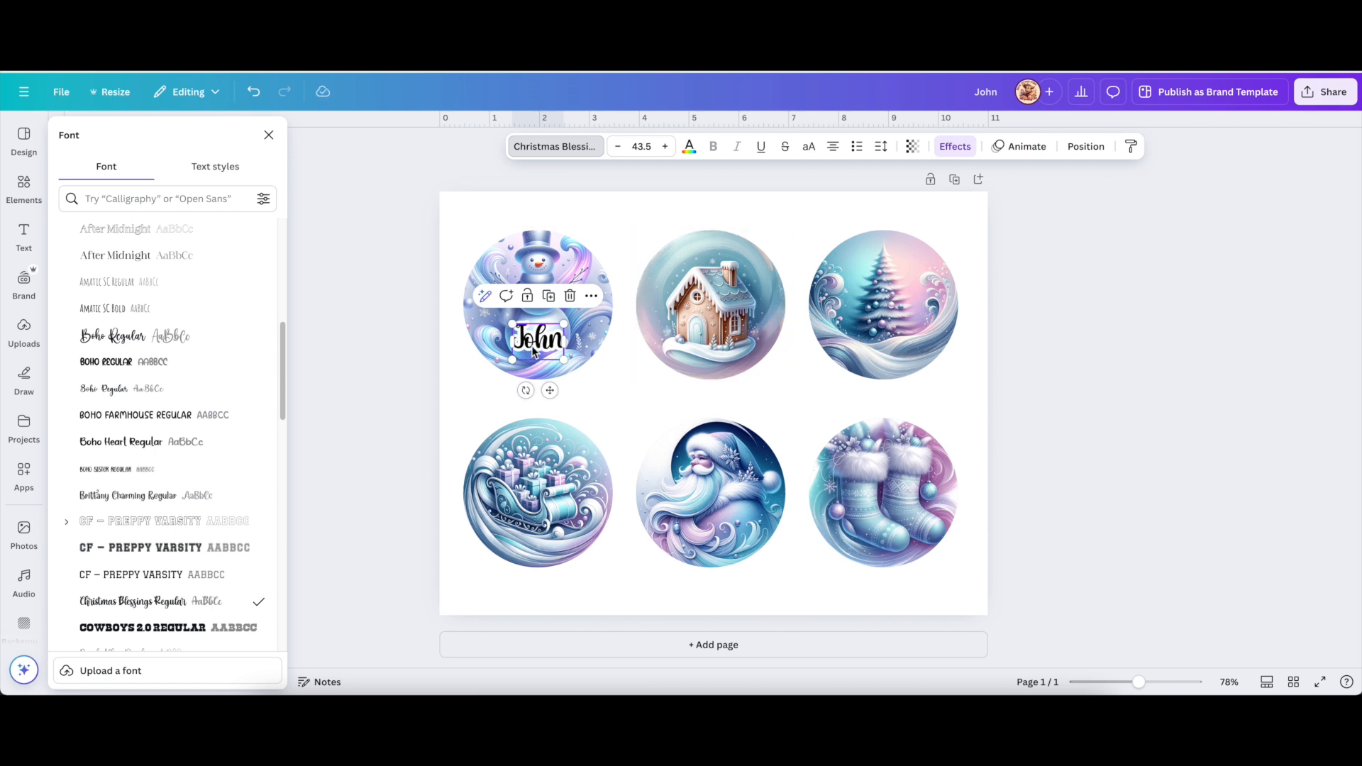
pyautogui.moveTo(535, 350); pyautogui.dragTo(531, 361)
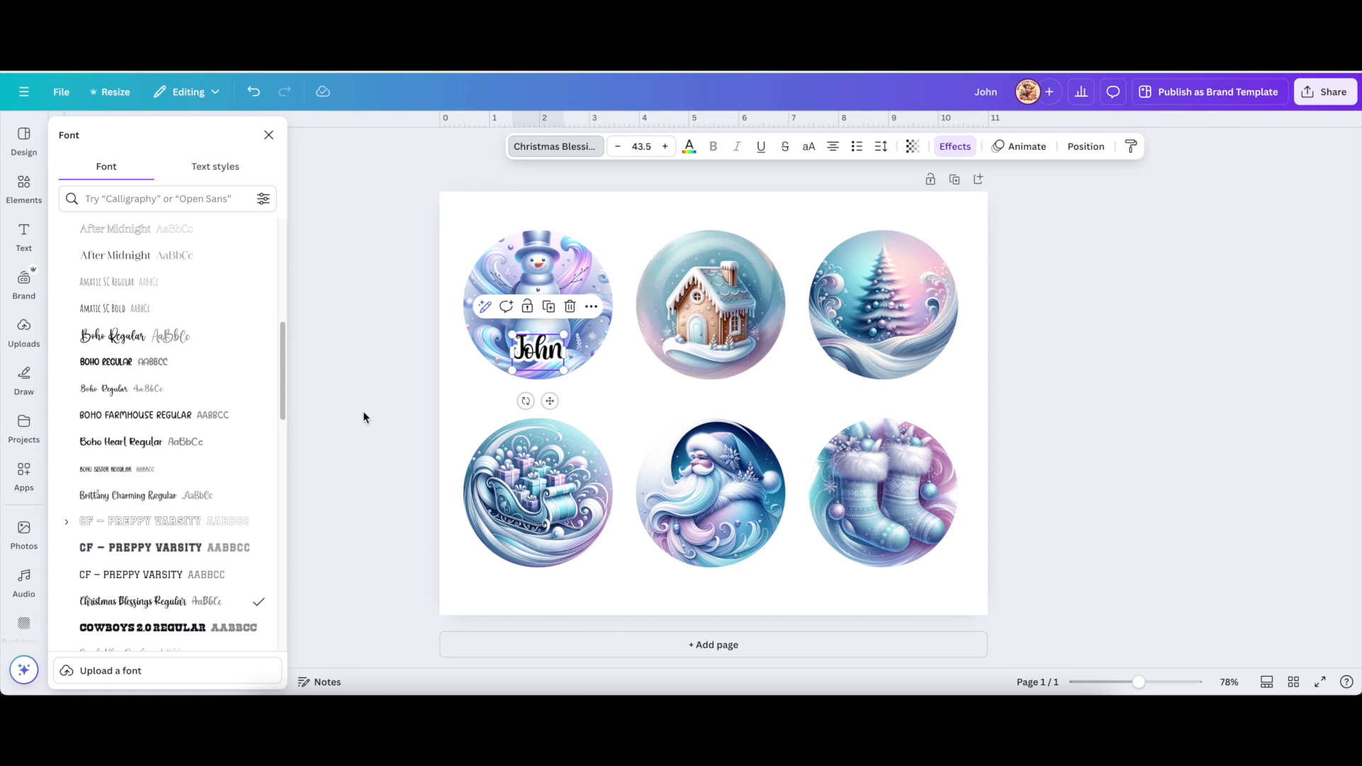
# Centre John on the snowman circle and raise its outline thickness to 200.
pyautogui.moveTo(1138, 683); pyautogui.dragTo(1181, 688)
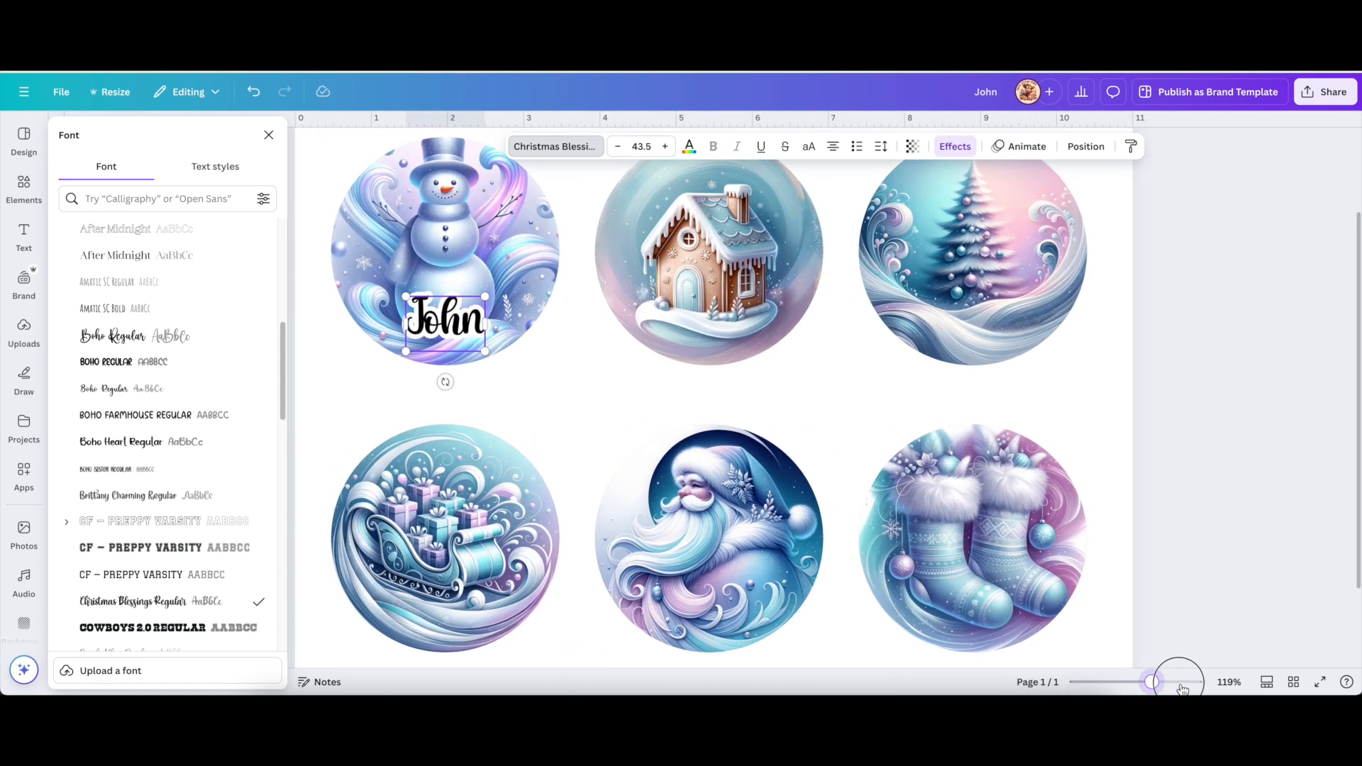
pyautogui.scroll(2, 610, 454)
pyautogui.hscroll(-2, 624, 457)
pyautogui.hscroll(-4, 624, 458)
pyautogui.scroll(3, 623, 457)
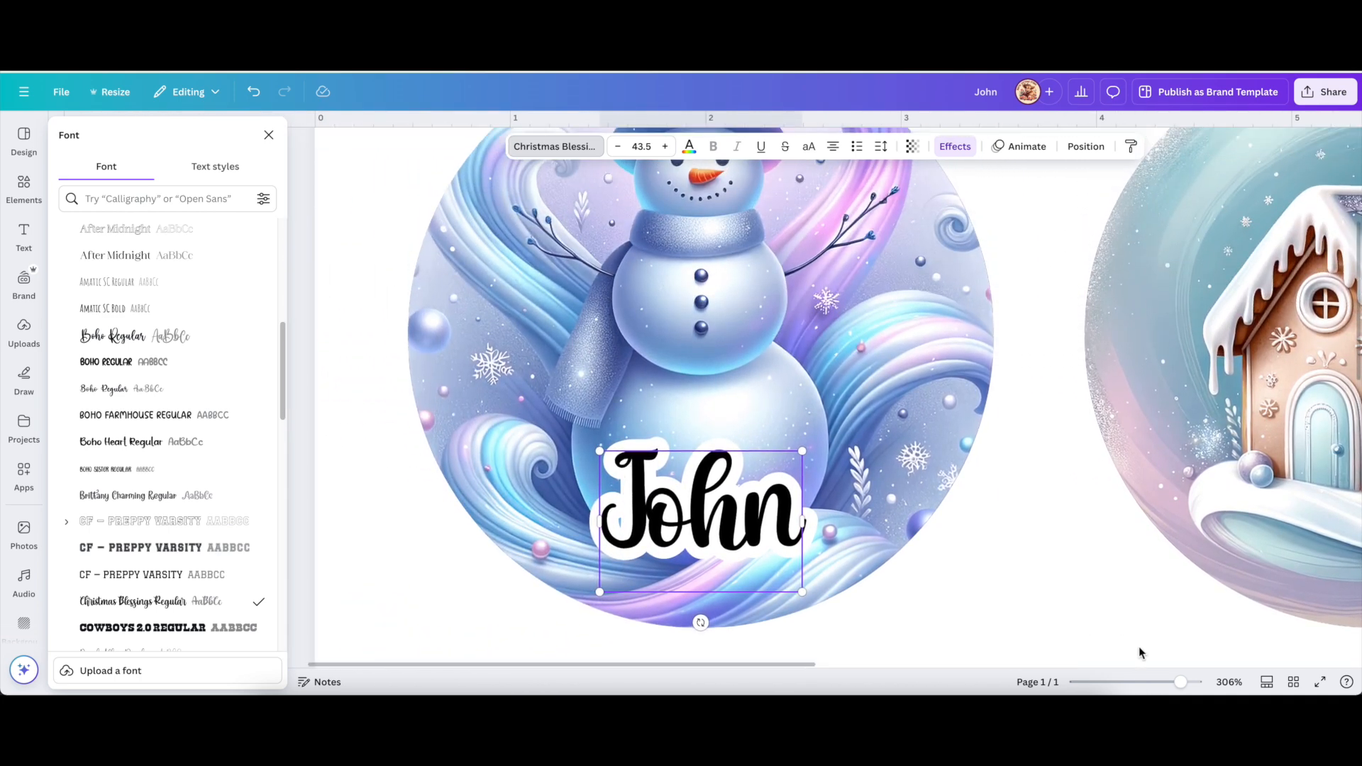
pyautogui.moveTo(1179, 682); pyautogui.dragTo(1168, 683)
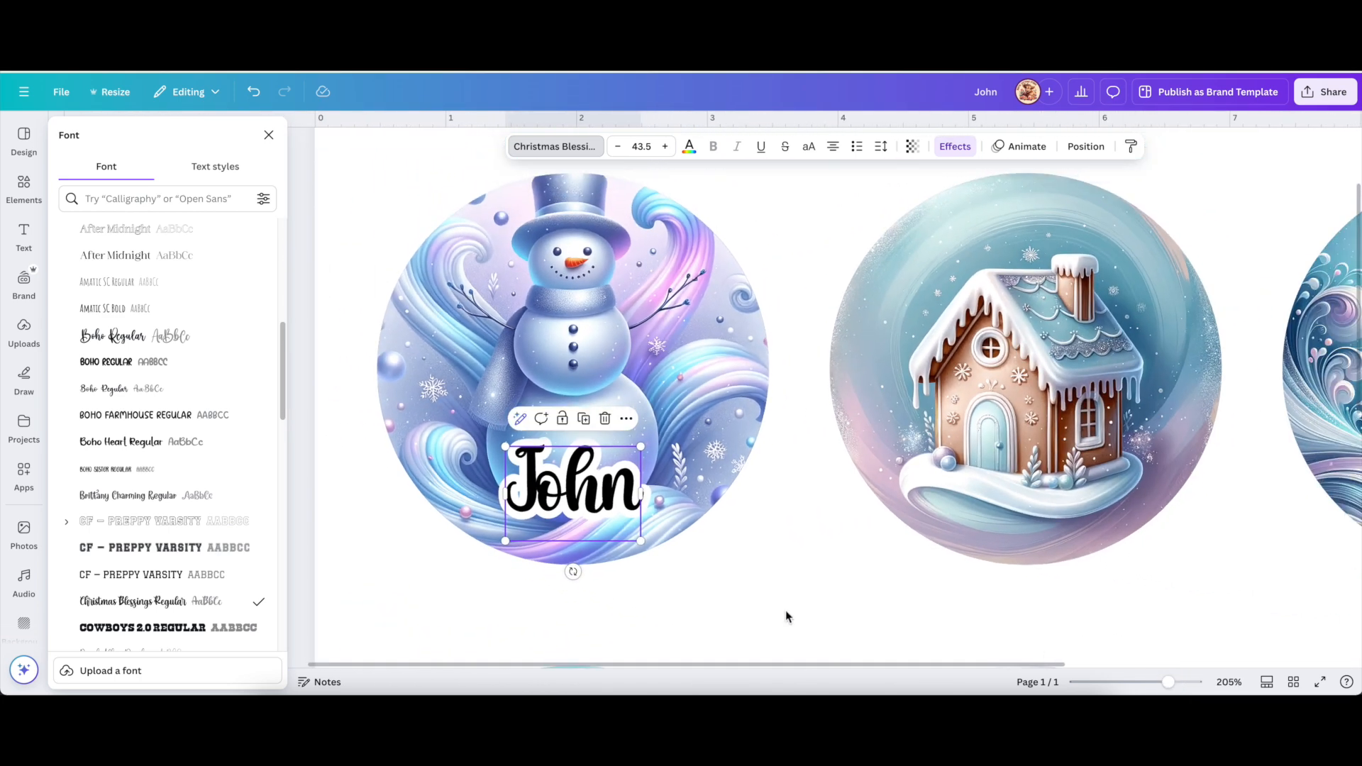
pyautogui.moveTo(603, 503); pyautogui.dragTo(610, 506)
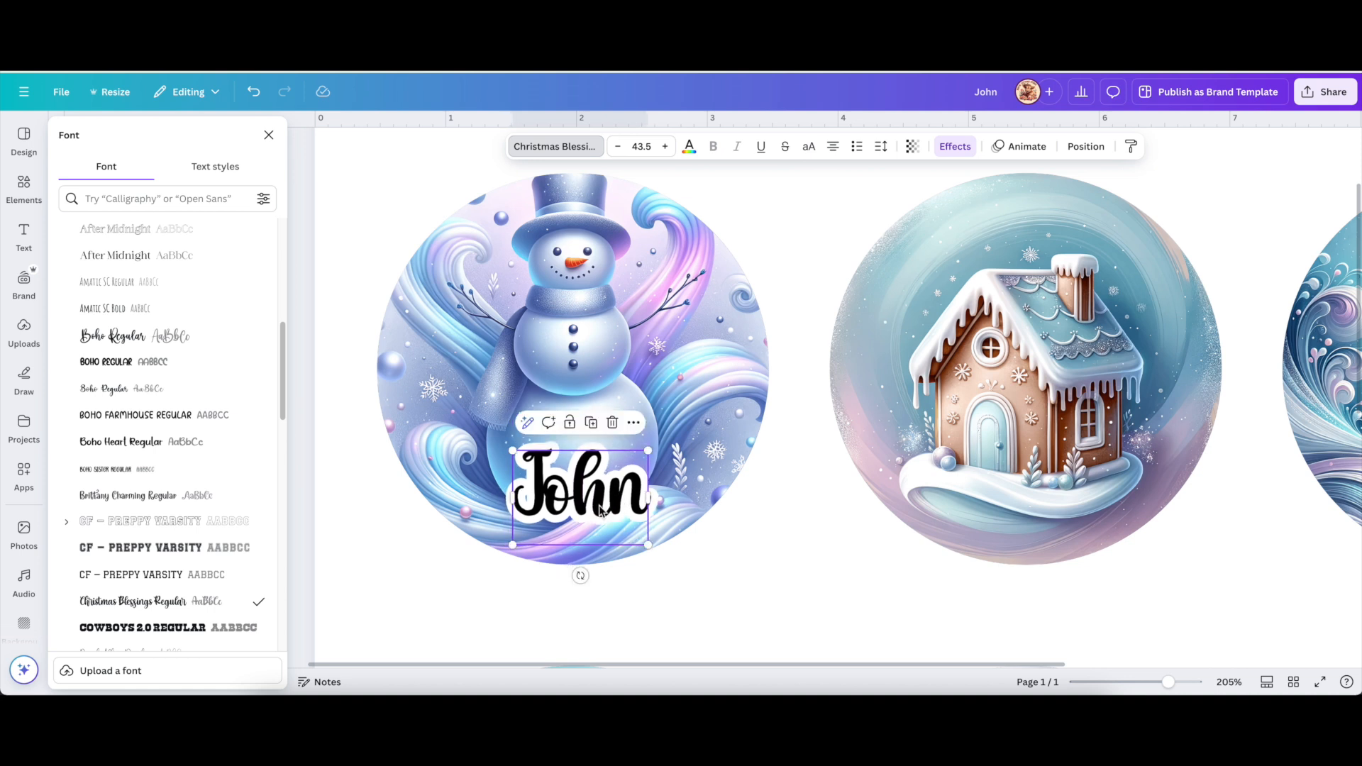
pyautogui.click(955, 146)
pyautogui.moveTo(146, 389); pyautogui.dragTo(206, 392)
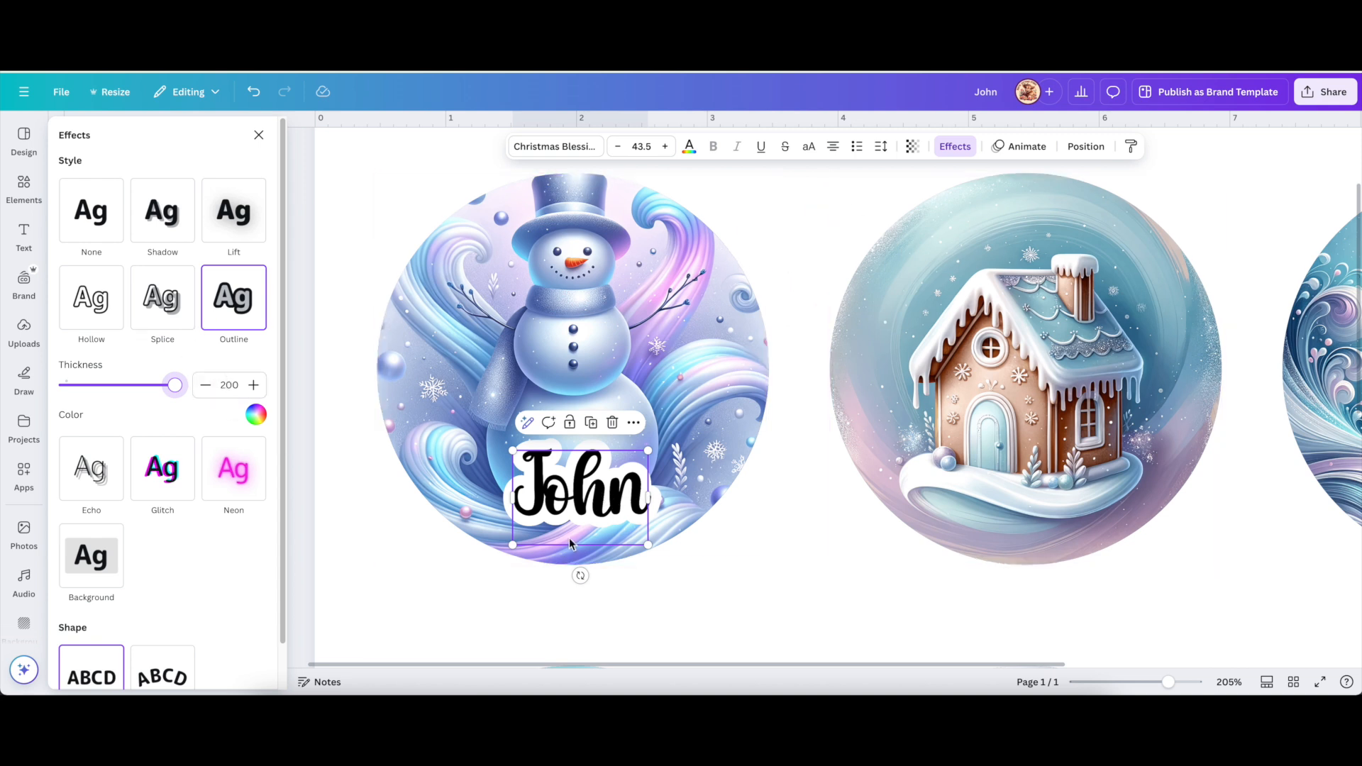
# Try several photo-colour swatches on the snowman's John label, settling on lavender #caaff1.
pyautogui.click(687, 149)
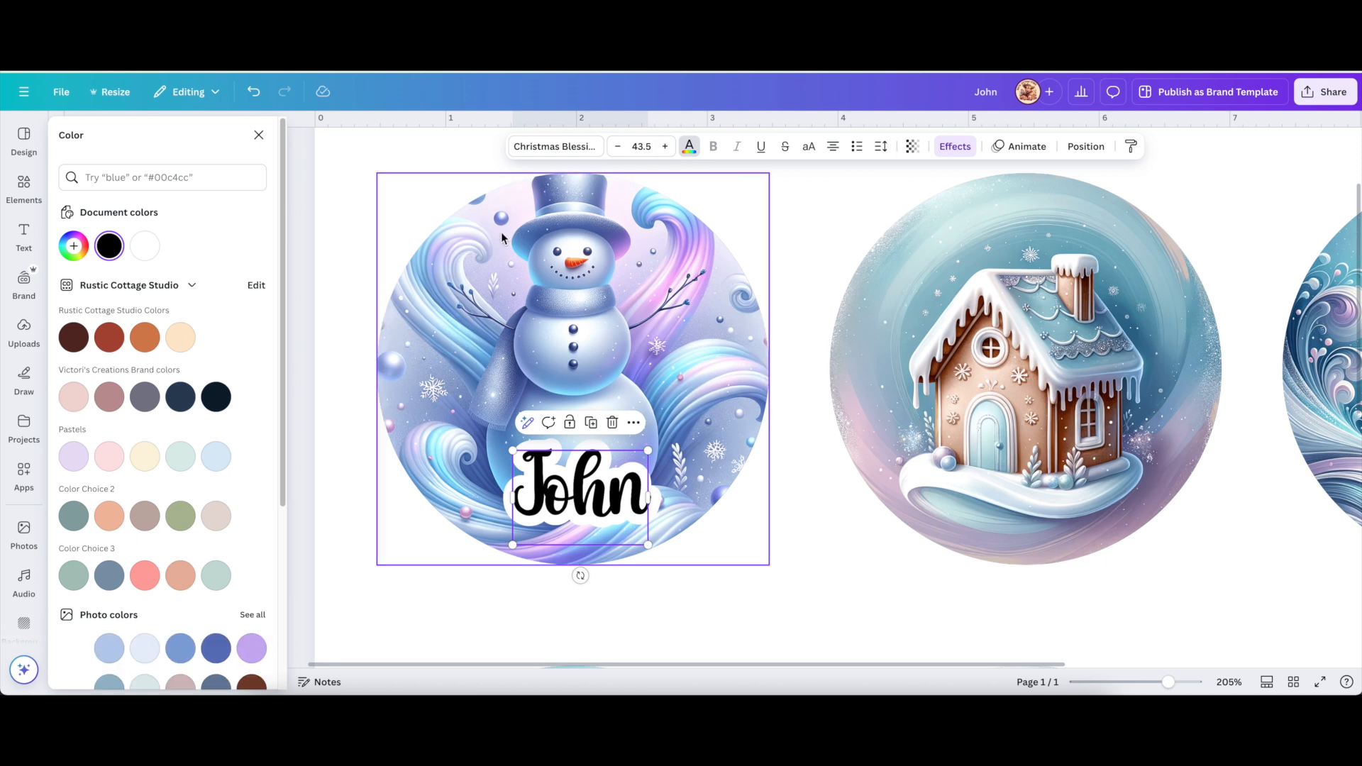
pyautogui.scroll(-3, 142, 440)
pyautogui.scroll(-1, 142, 448)
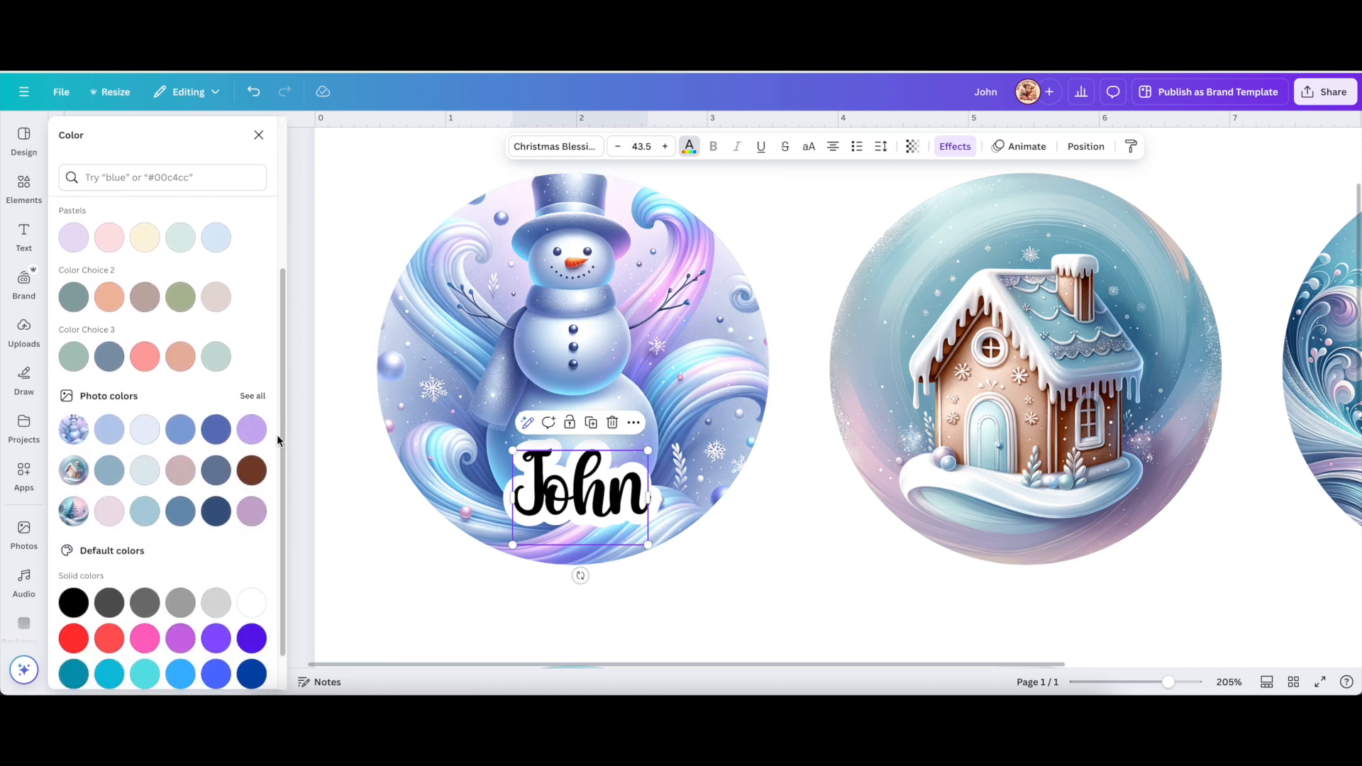
pyautogui.click(261, 433)
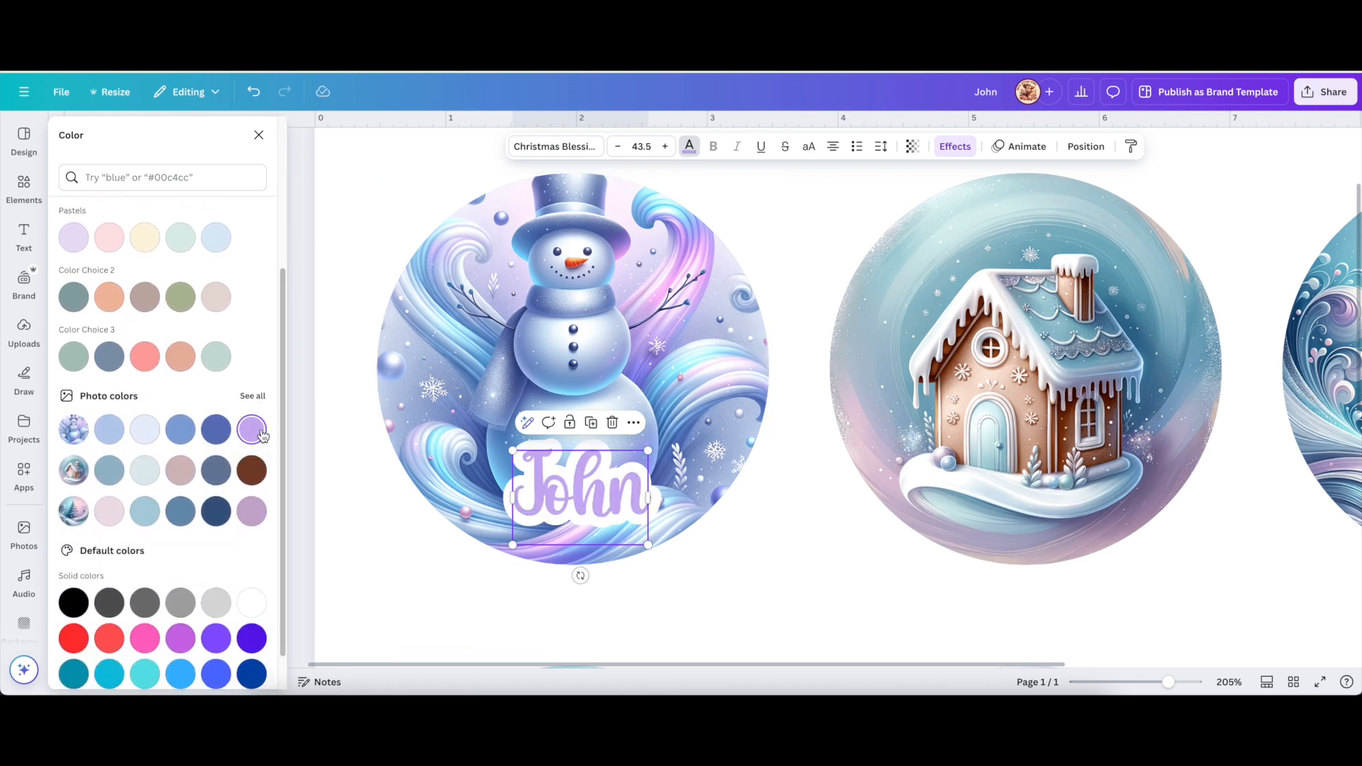
pyautogui.click(217, 434)
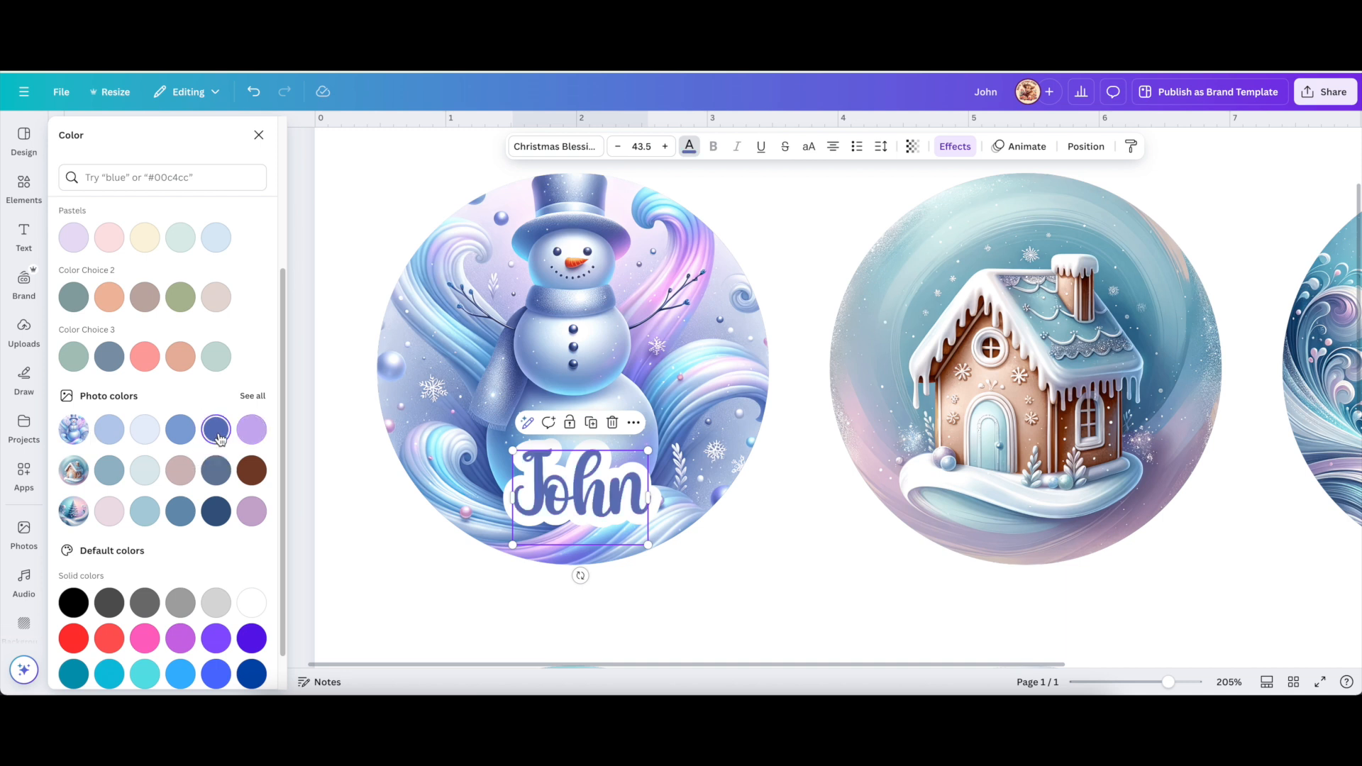
pyautogui.click(122, 438)
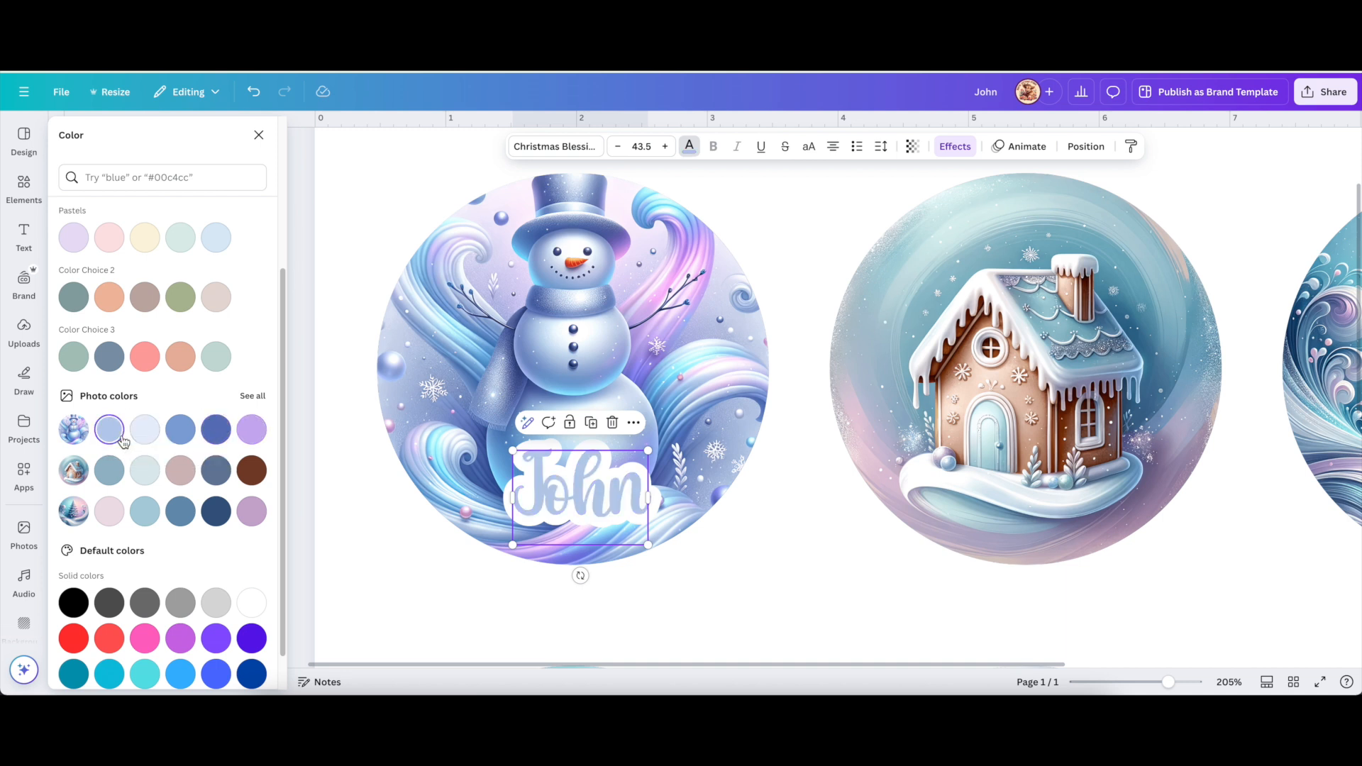
pyautogui.click(148, 434)
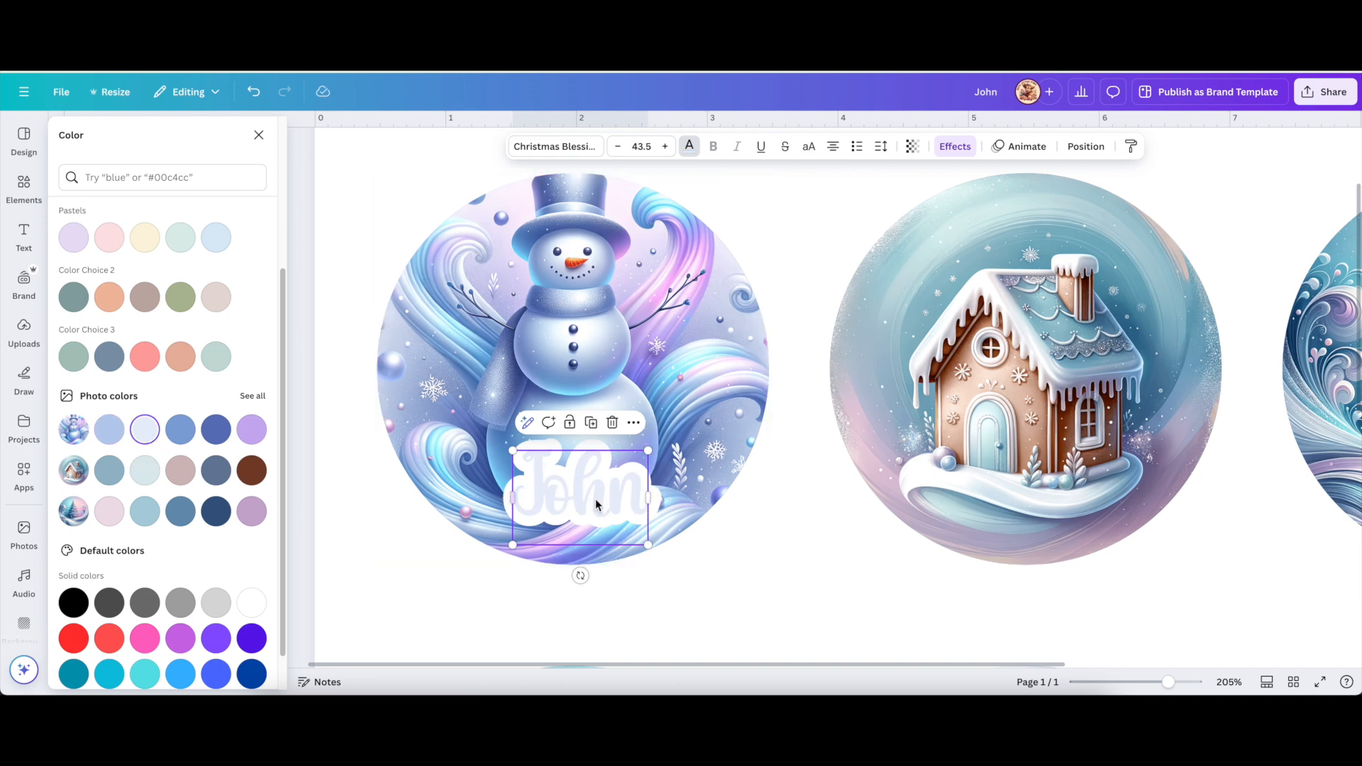
pyautogui.click(216, 429)
pyautogui.click(261, 438)
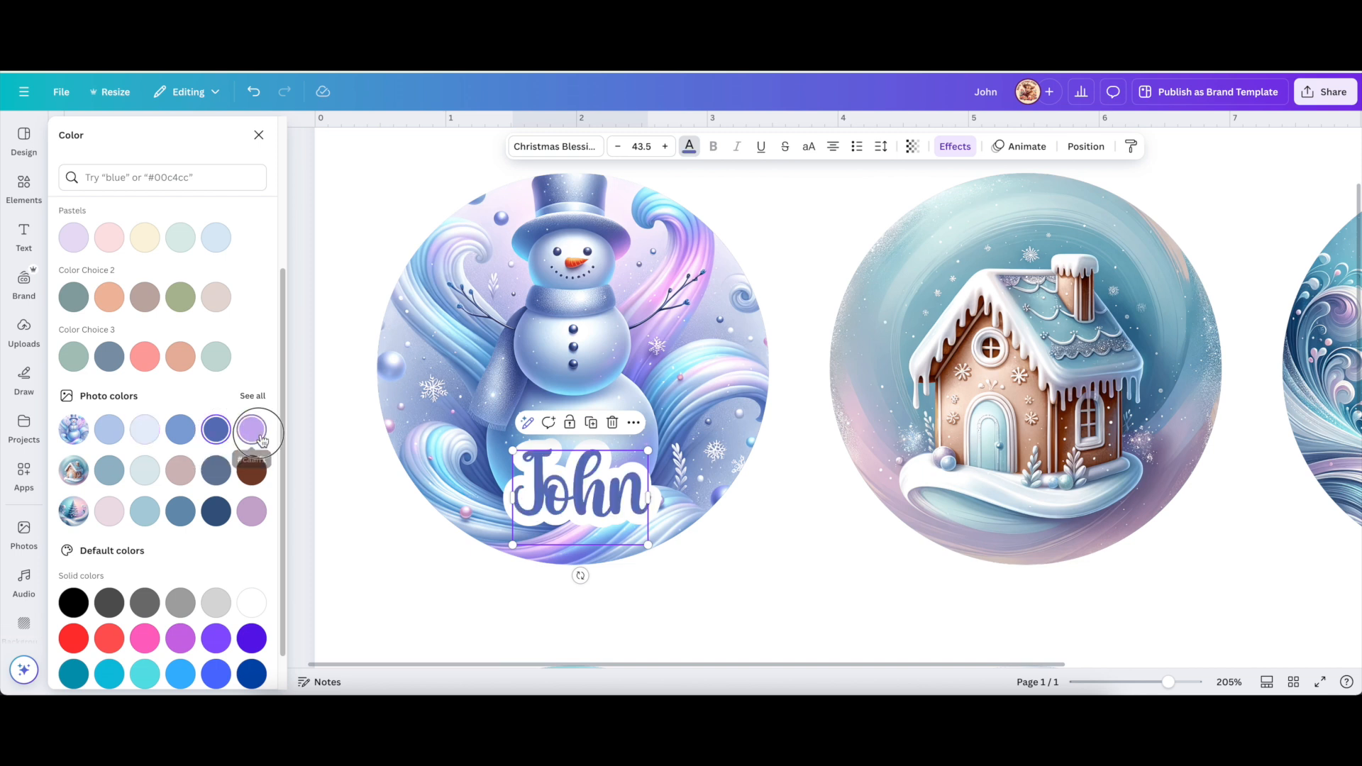
pyautogui.click(798, 545)
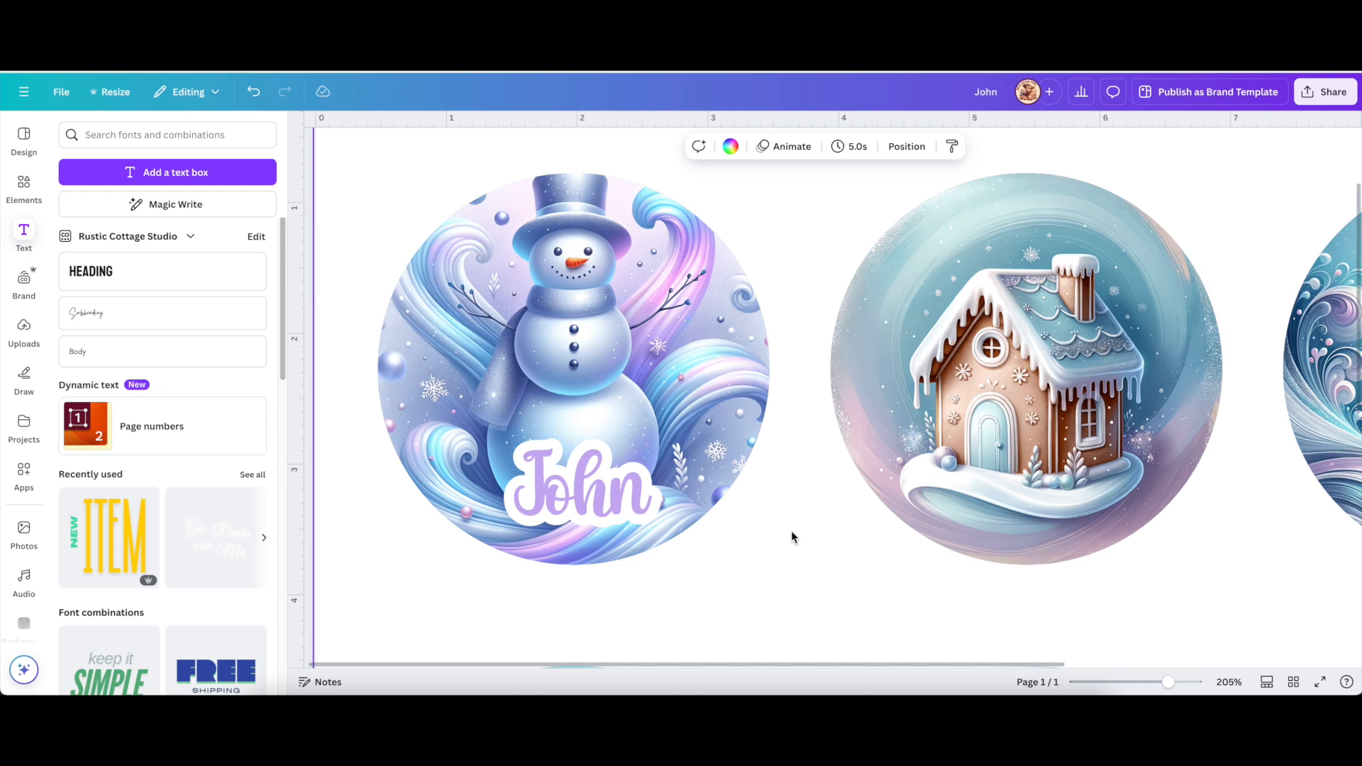
# Copy the John label onto the gingerbread house circle and search Elements for 'blur'.
pyautogui.click(598, 506)
pyautogui.moveTo(574, 501); pyautogui.dragTo(1026, 523)
pyautogui.click(25, 198)
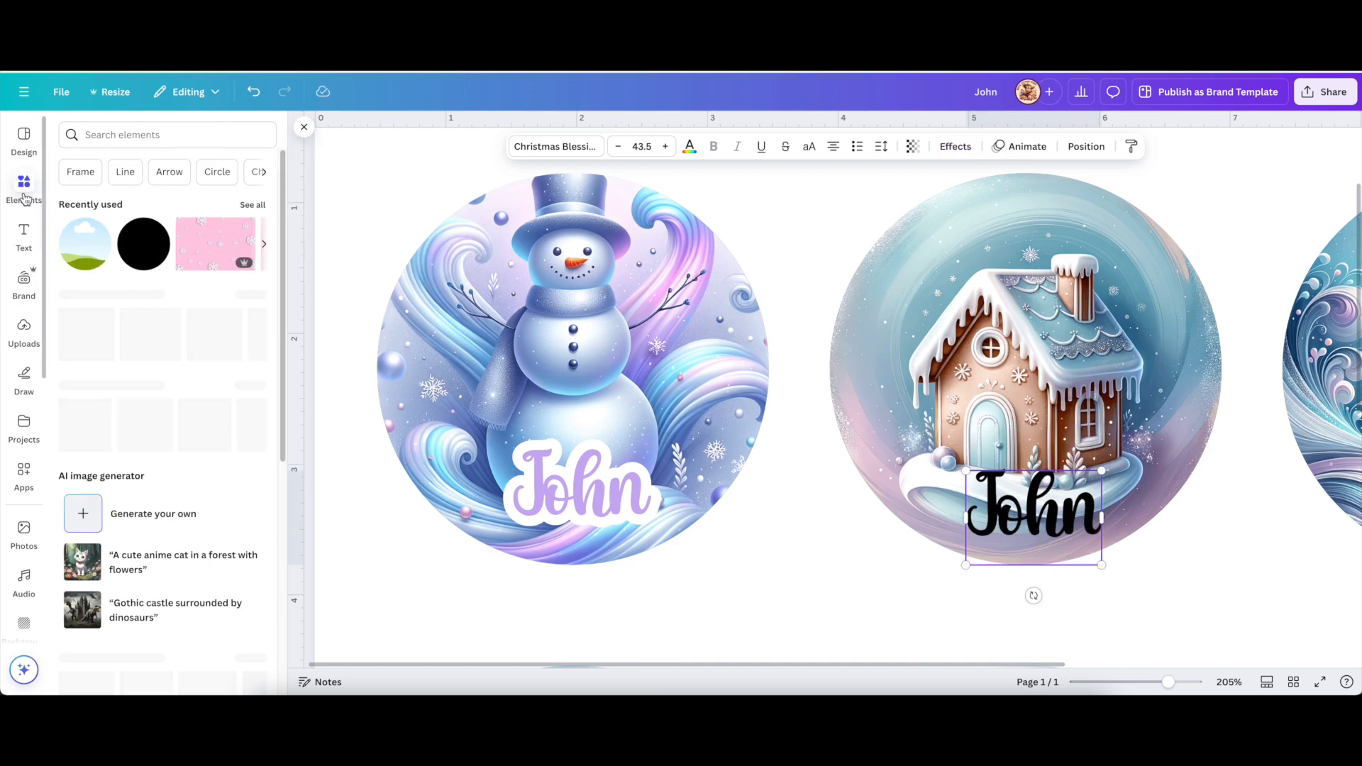
pyautogui.click(175, 134)
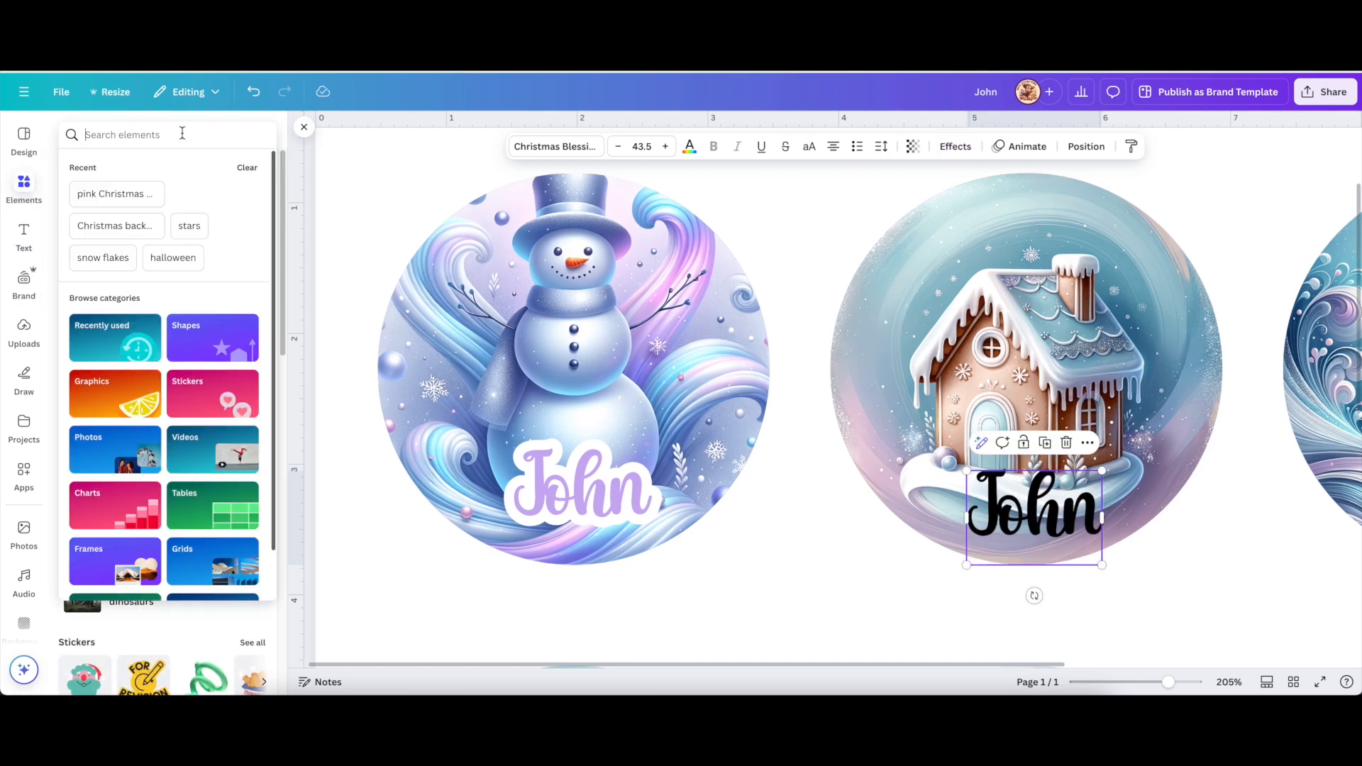
pyautogui.write('bl')
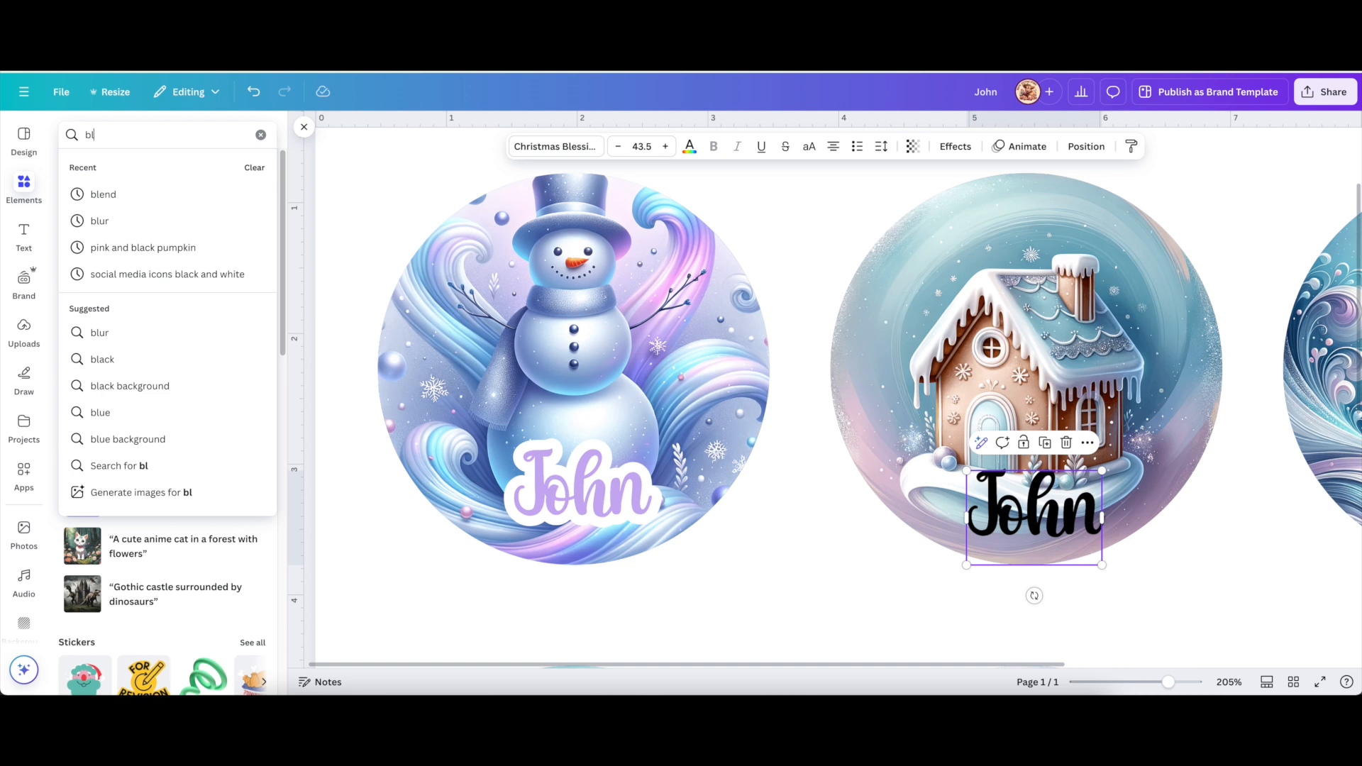
pyautogui.write('ur')
pyautogui.press('Return')
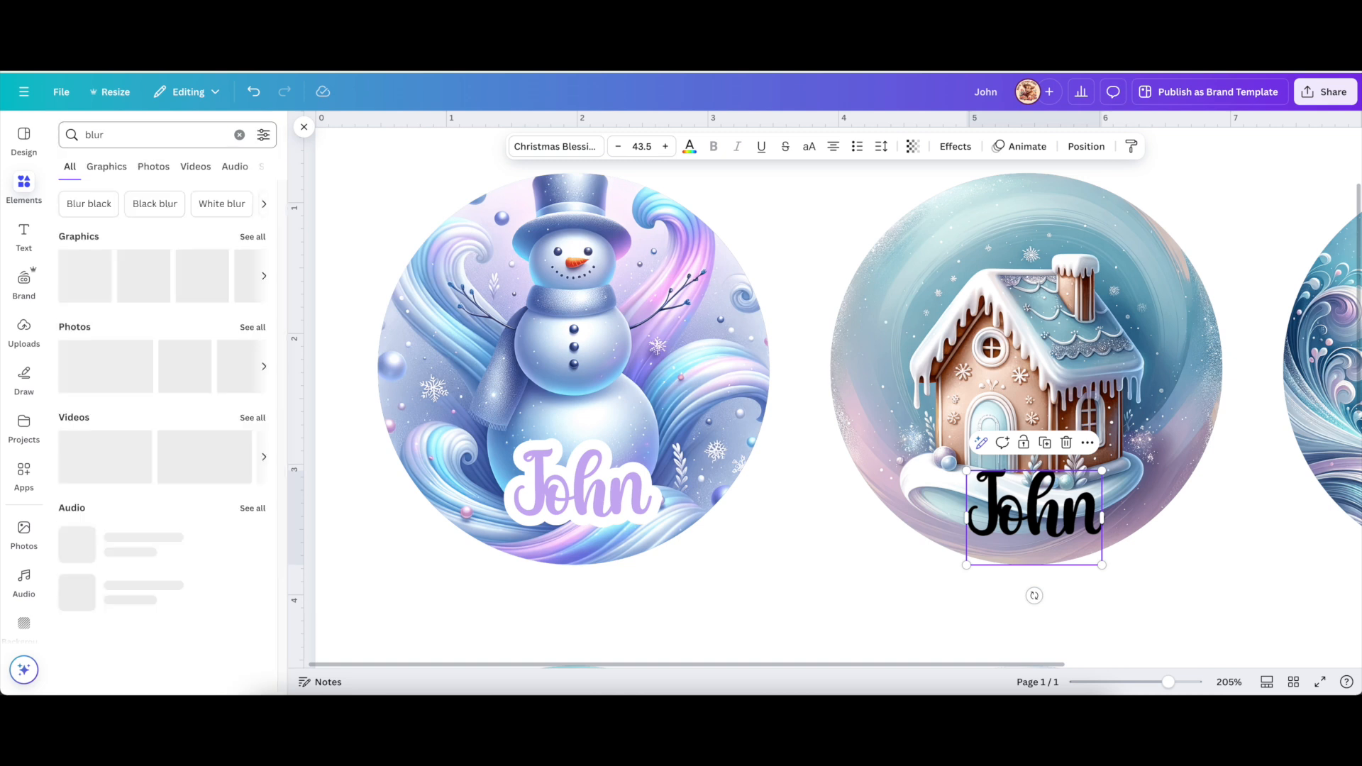
# Add a white blur graphic, rotate it horizontal, and centre it under the gingerbread John label.
pyautogui.click(252, 238)
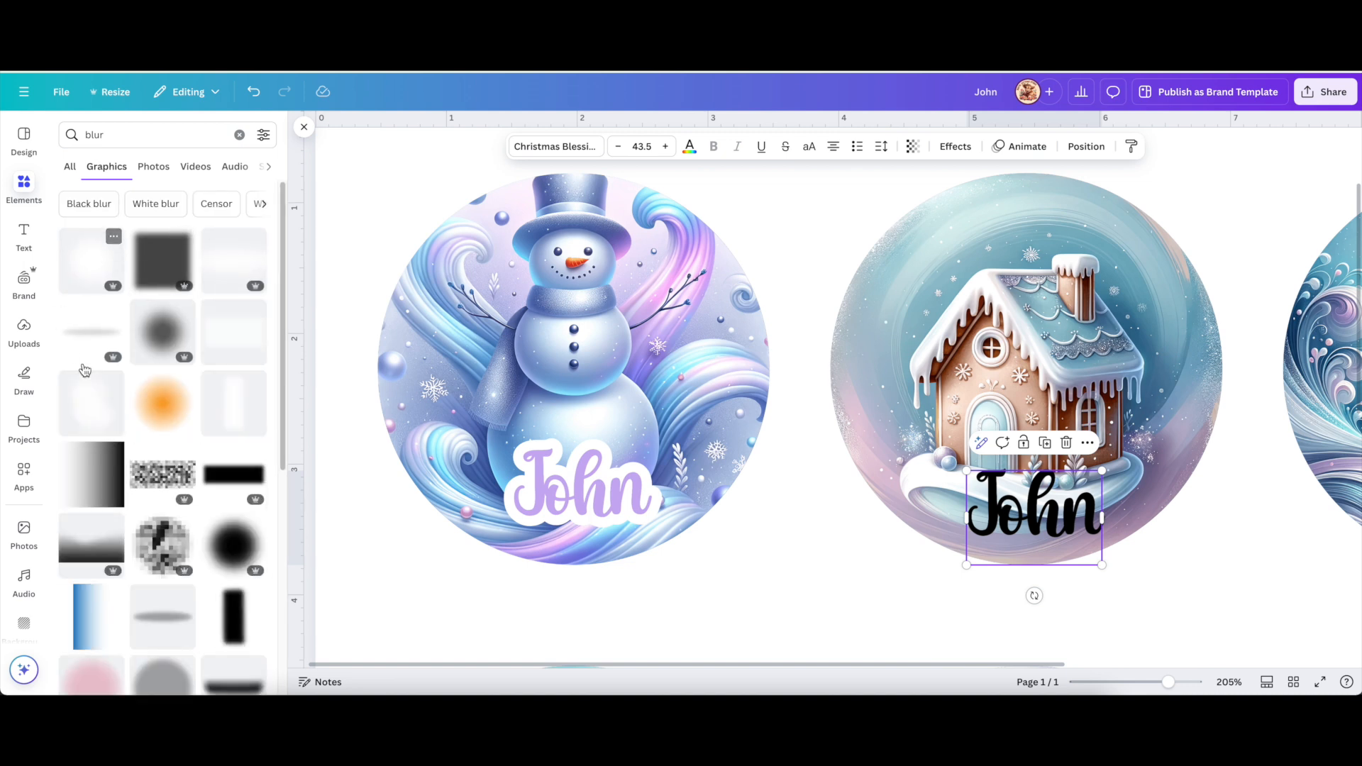
pyautogui.click(229, 415)
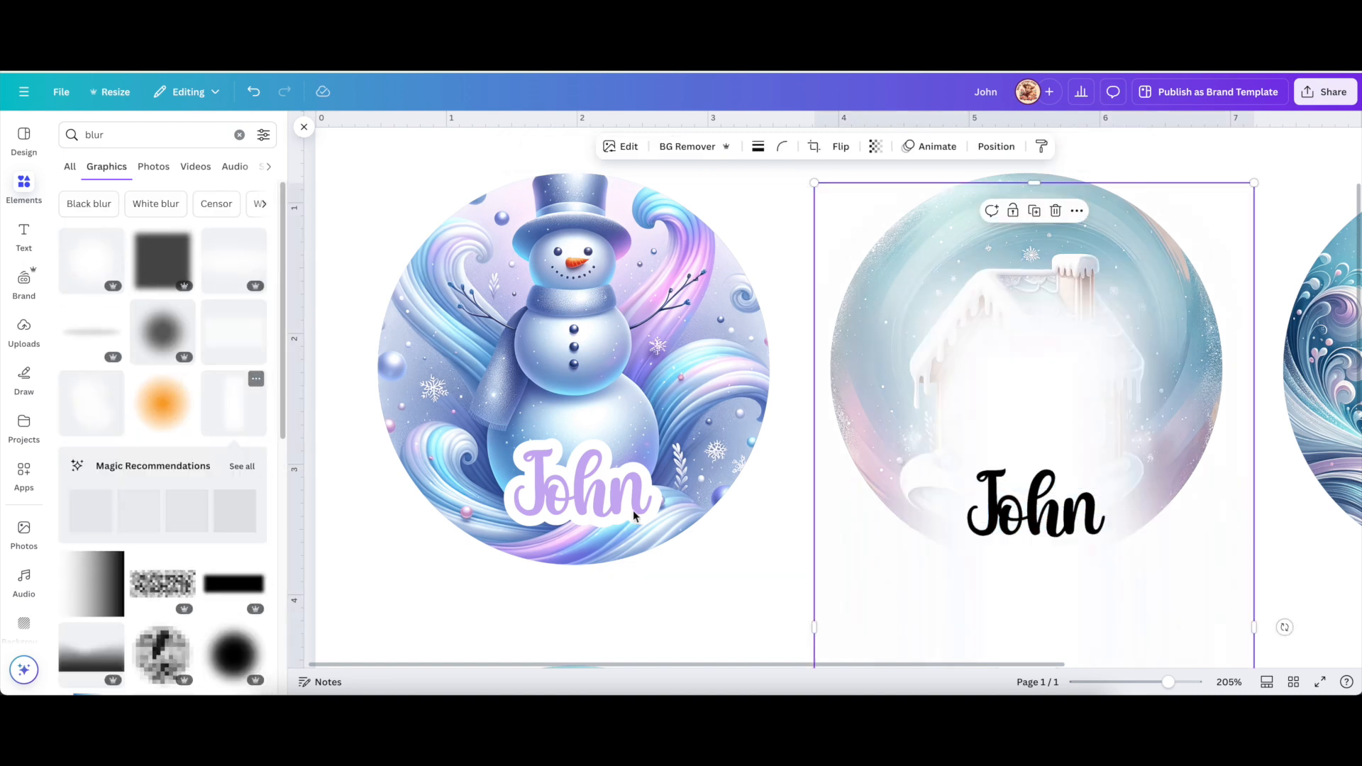
pyautogui.moveTo(1255, 186); pyautogui.dragTo(1151, 390)
pyautogui.scroll(-3, 1240, 607)
pyautogui.scroll(-2, 1241, 610)
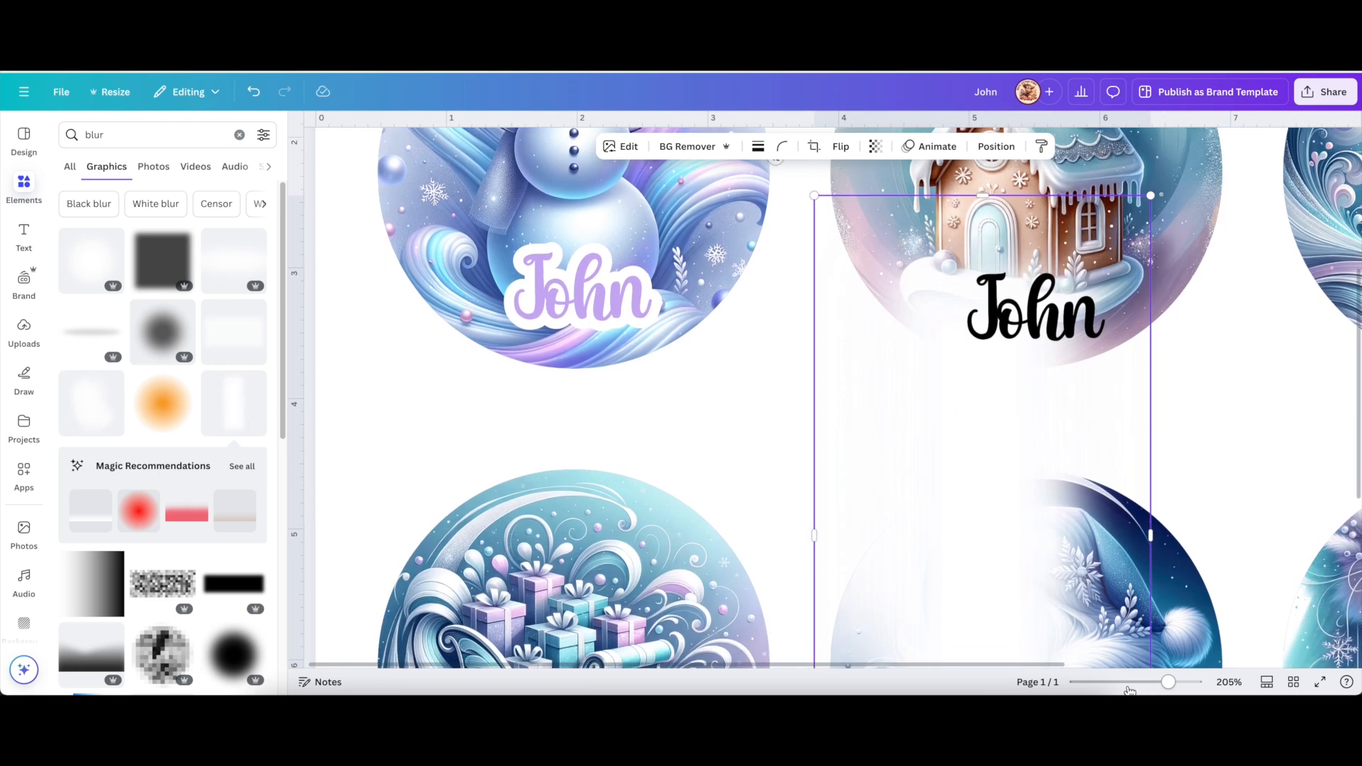
pyautogui.moveTo(1167, 681); pyautogui.dragTo(1112, 682)
pyautogui.moveTo(704, 523); pyautogui.dragTo(682, 402)
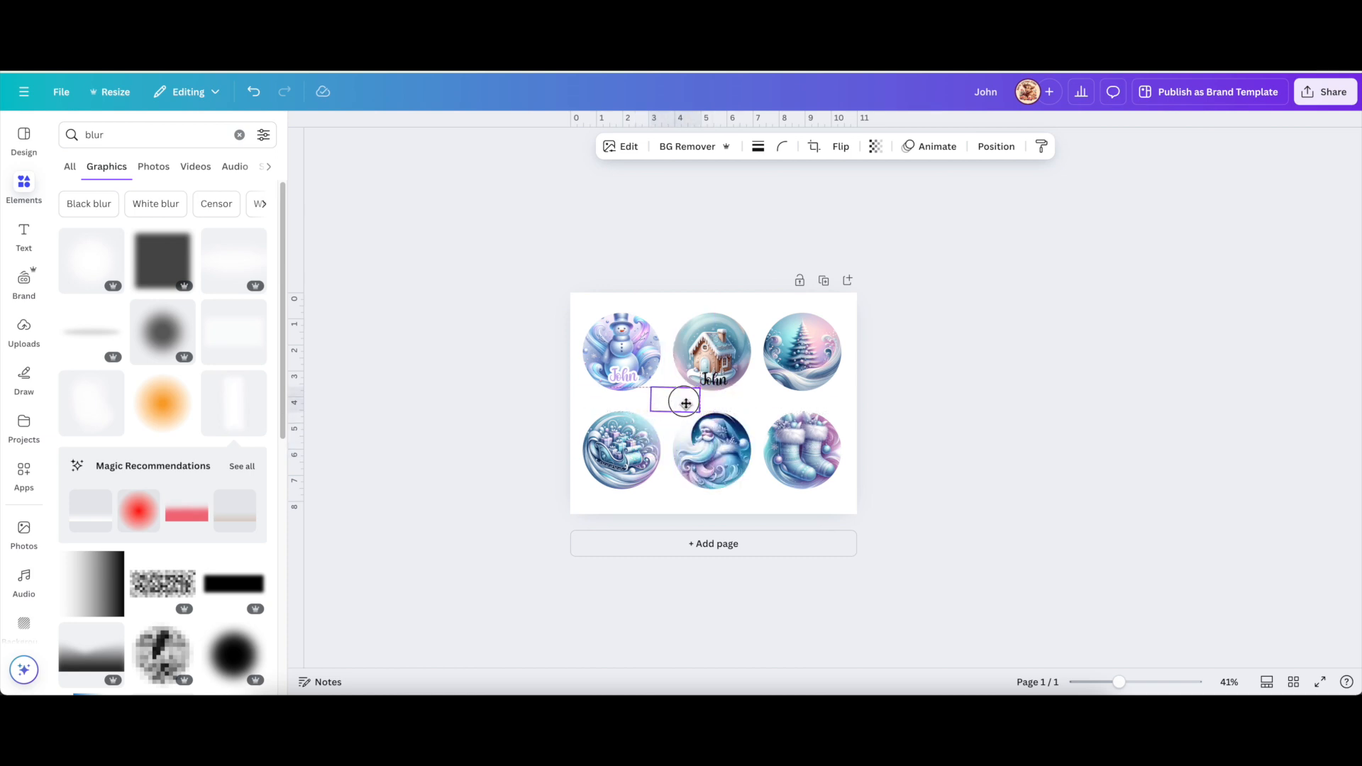
pyautogui.moveTo(1134, 690); pyautogui.dragTo(1153, 684)
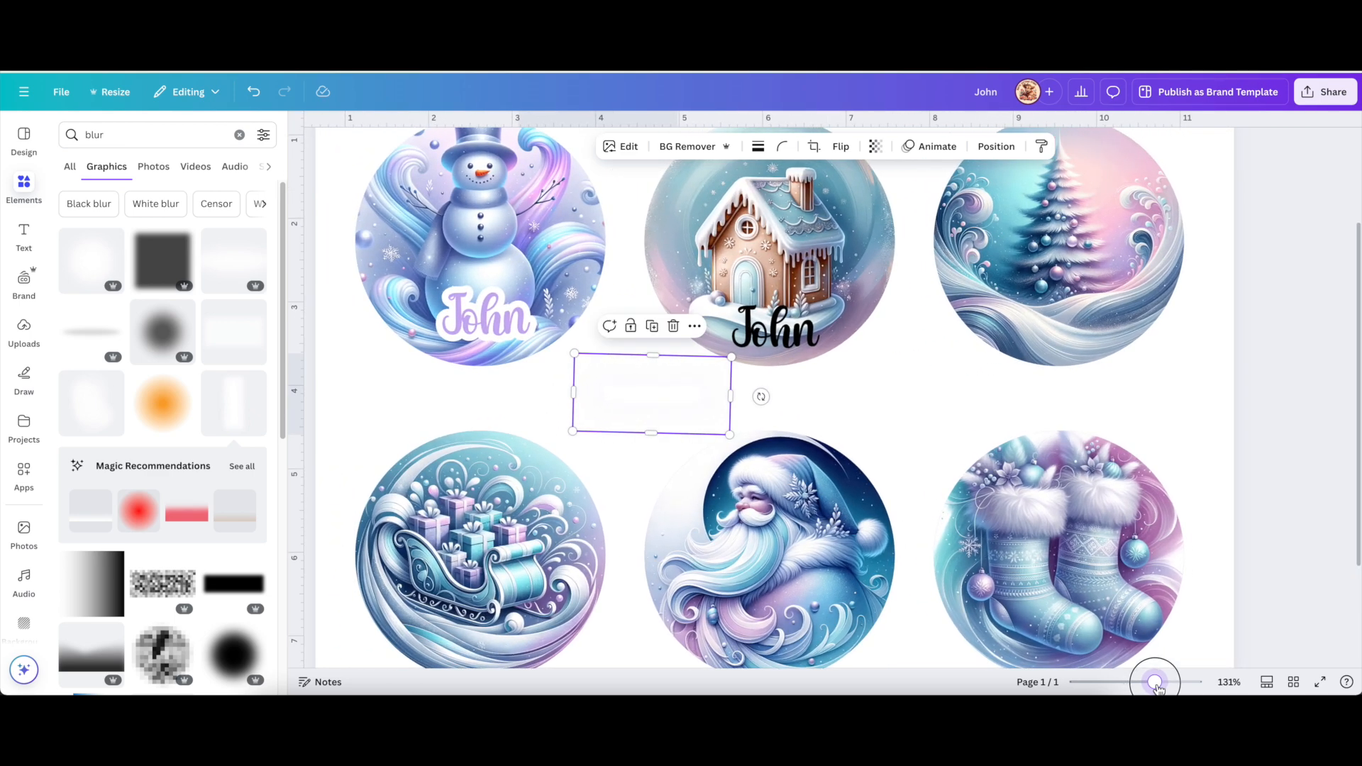
pyautogui.scroll(2, 899, 477)
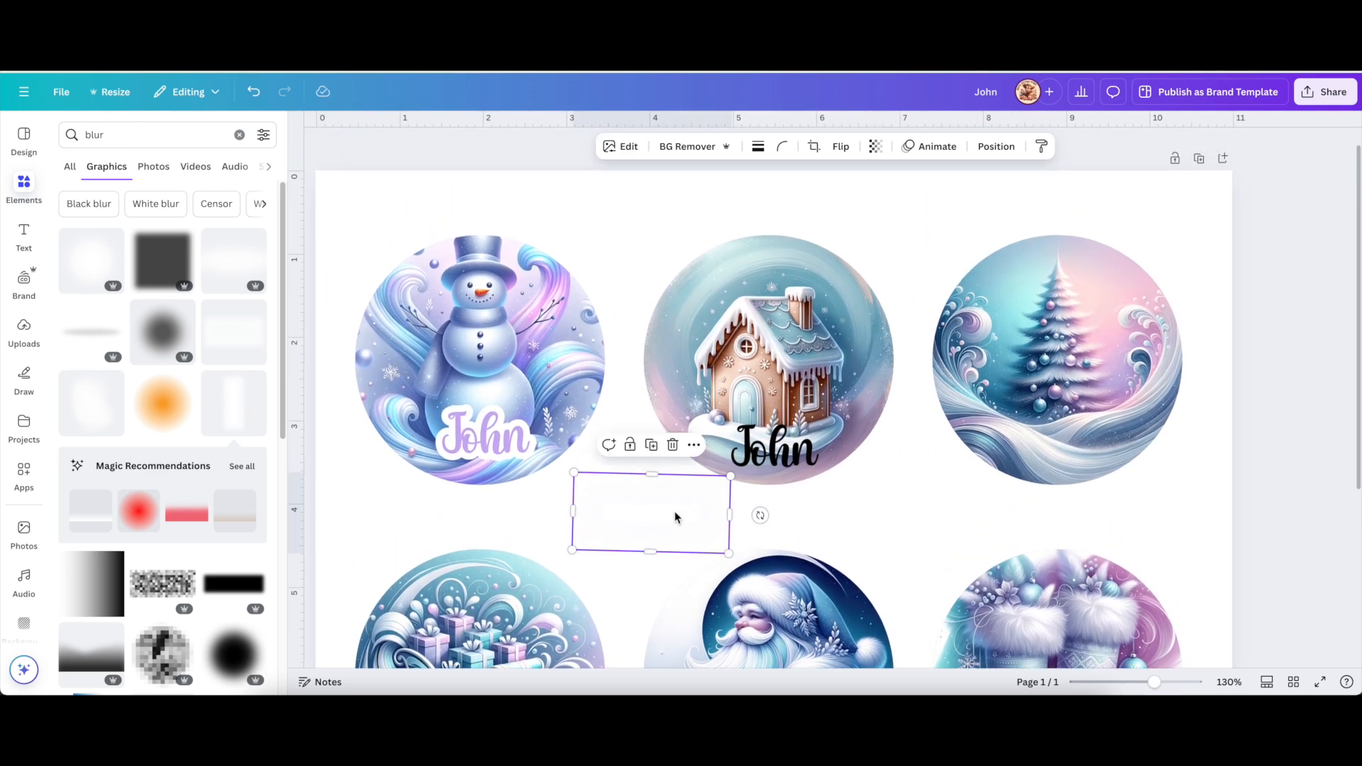
pyautogui.moveTo(655, 525); pyautogui.dragTo(722, 448)
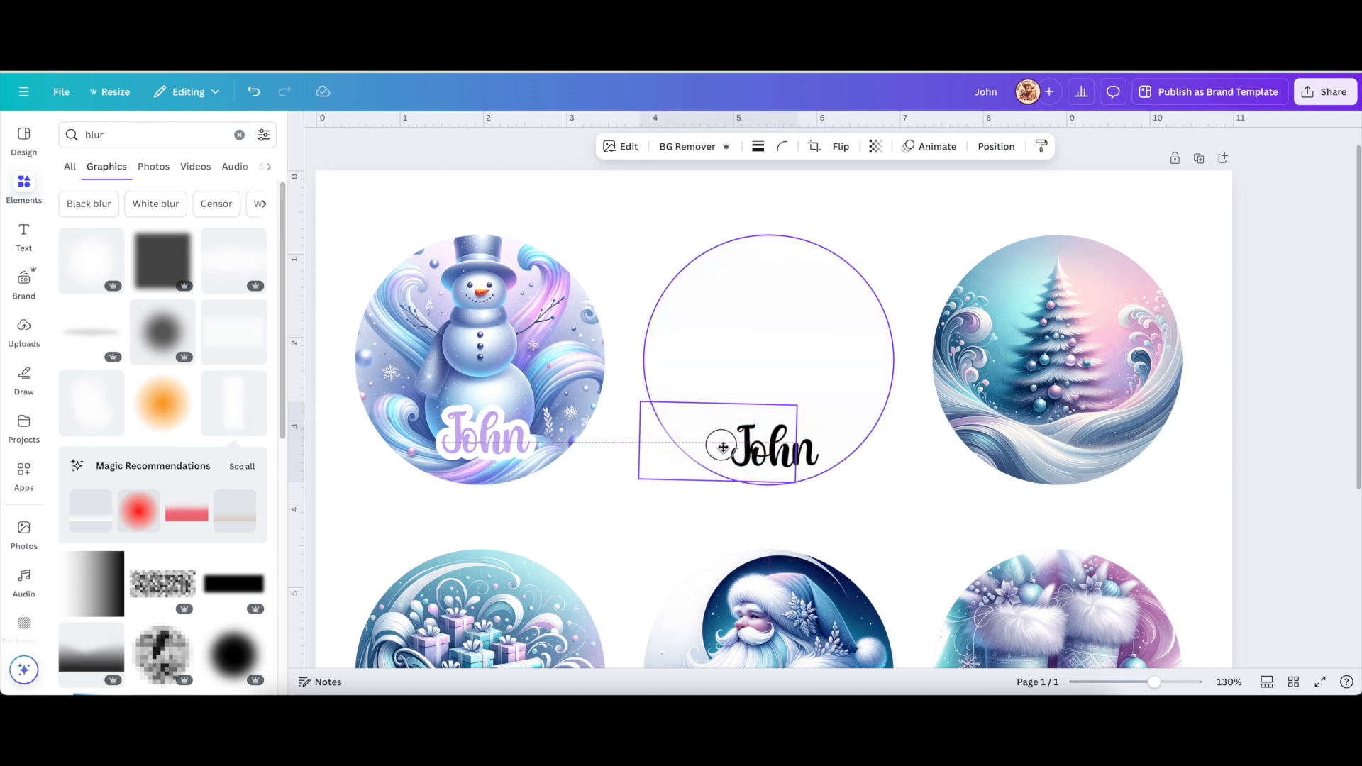
pyautogui.moveTo(722, 447); pyautogui.dragTo(774, 452)
# Select the gingerbread house ornament image and bring up its More options.
pyautogui.click(929, 523)
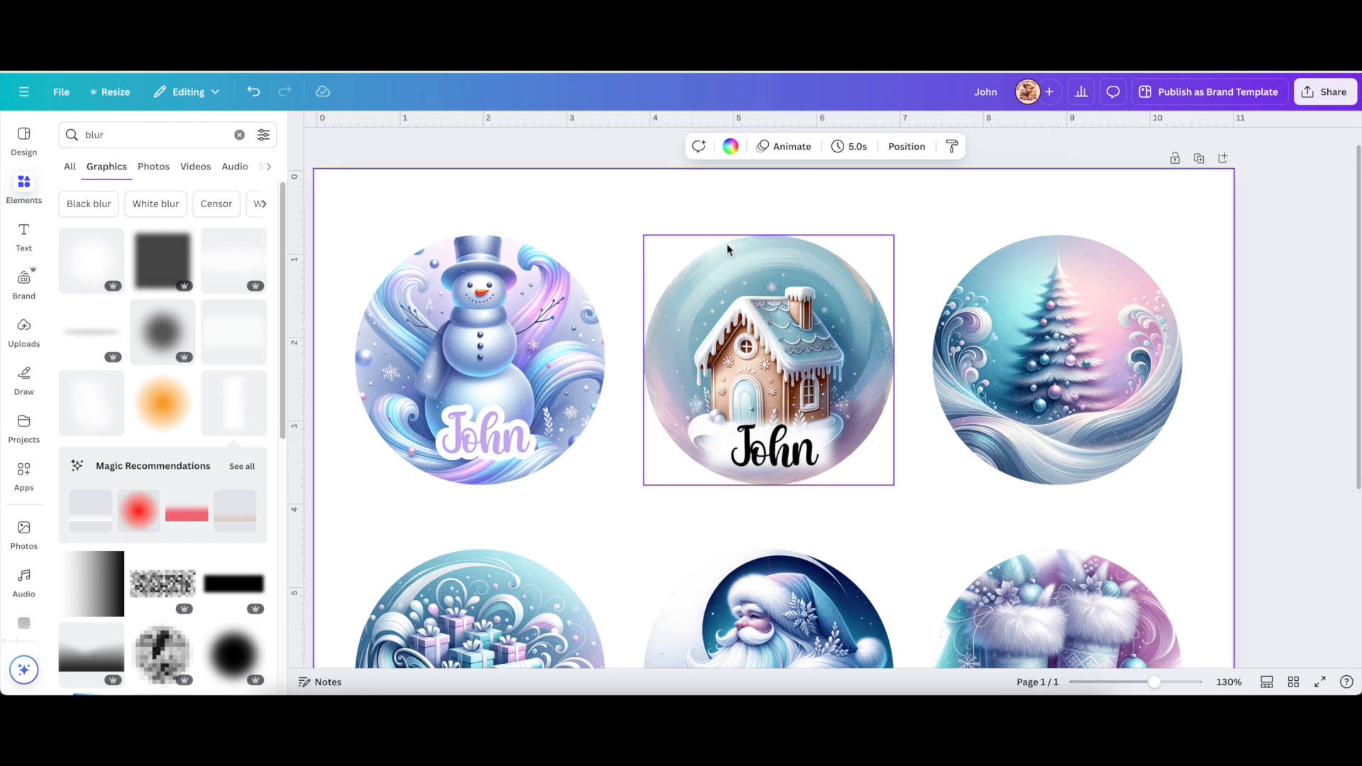
pyautogui.click(707, 265)
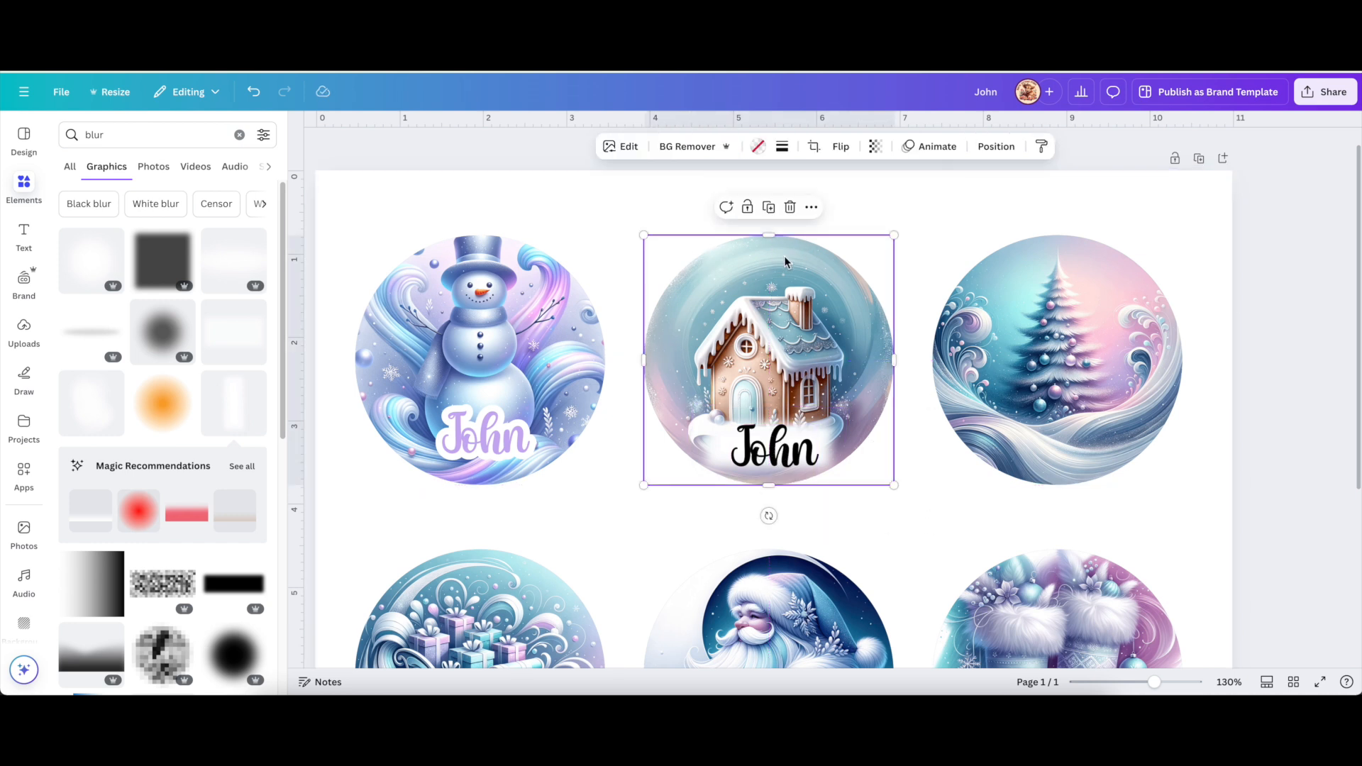
pyautogui.click(812, 208)
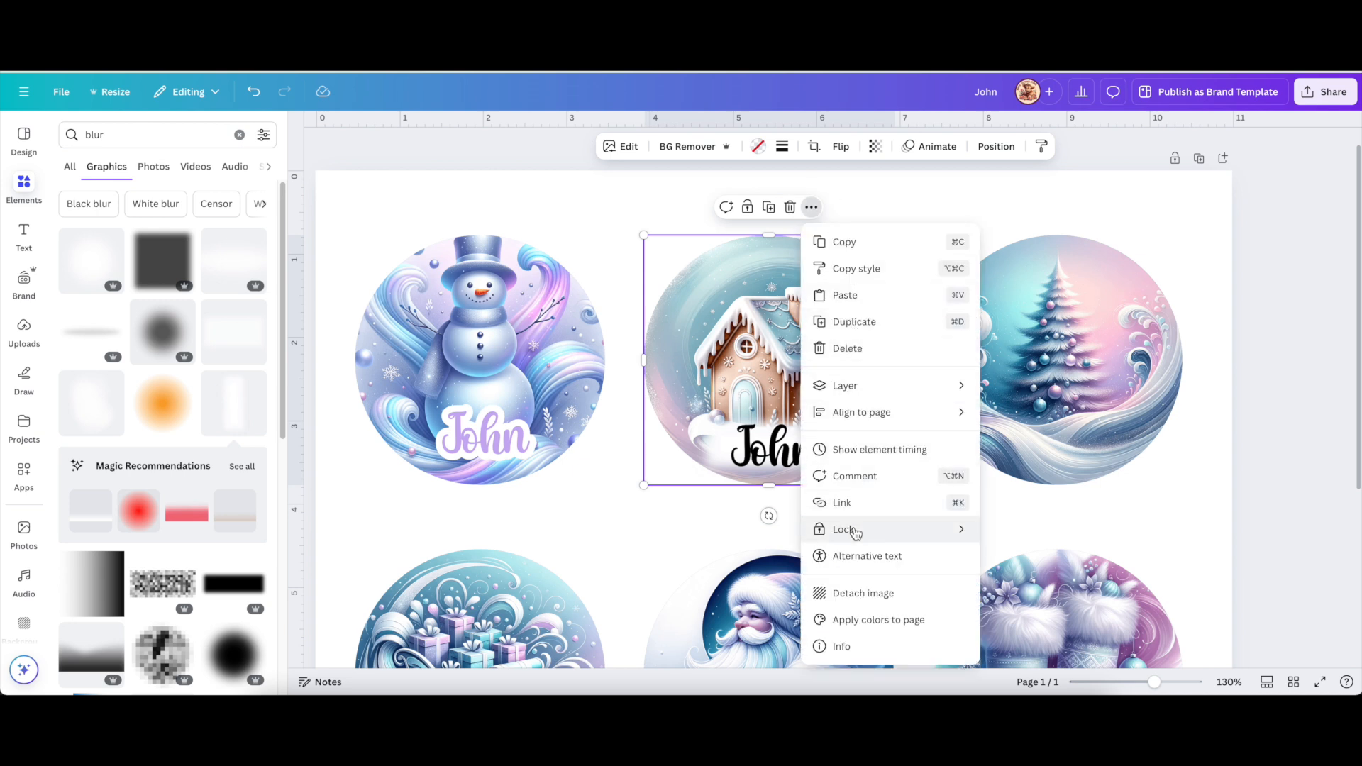
# Lock the gingerbread house ornament image in place.
pyautogui.moveTo(865, 536)
pyautogui.click(1044, 536)
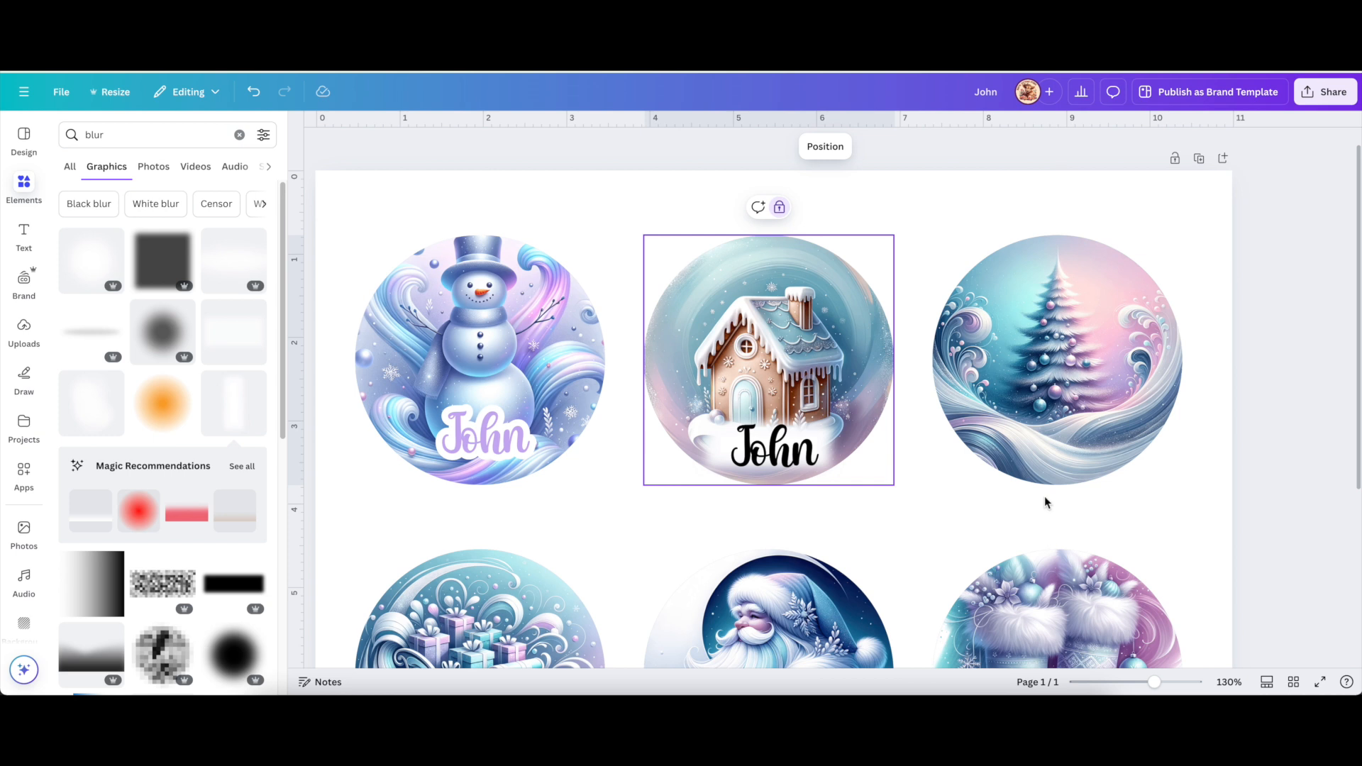
pyautogui.click(859, 198)
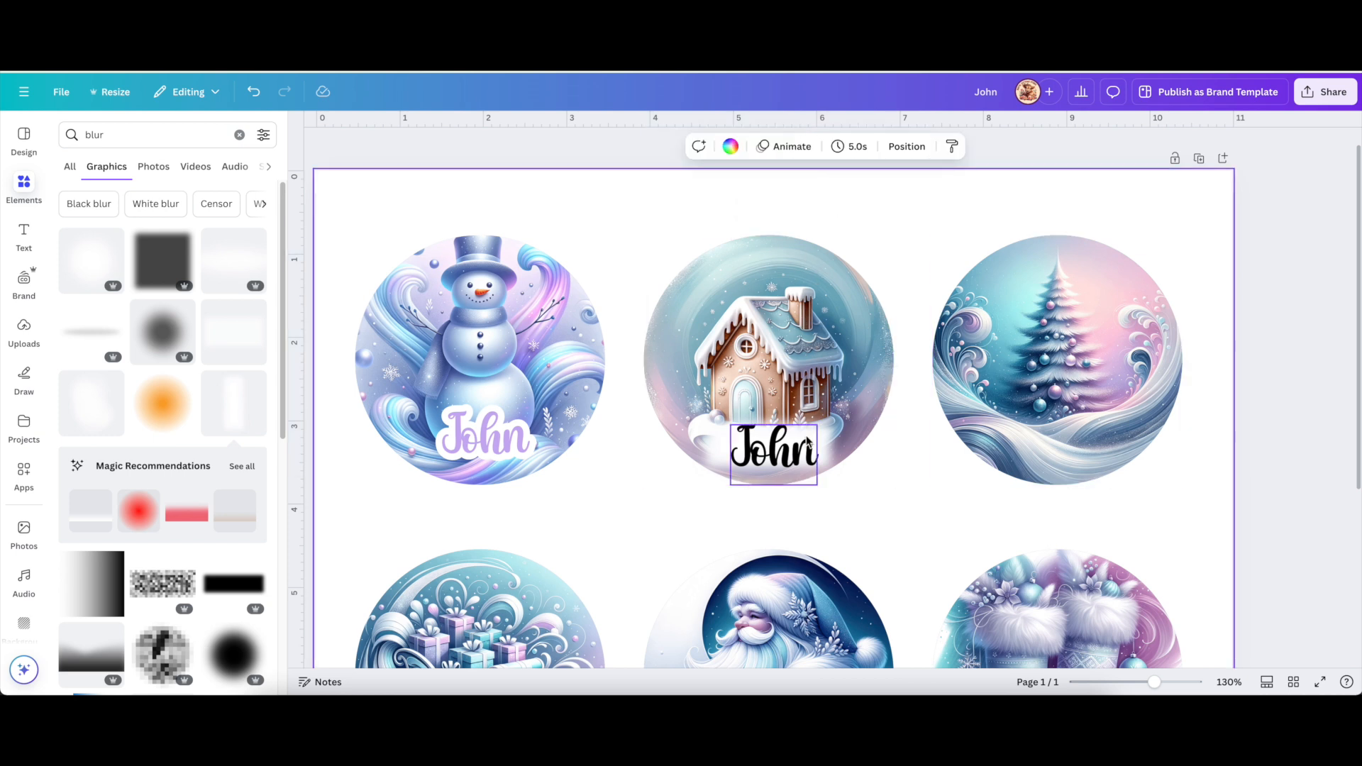
# Reposition and resize the white blur snugly behind John, then select both together.
pyautogui.moveTo(724, 439)
pyautogui.mouseDown()
pyautogui.moveTo(772, 353)
pyautogui.moveTo(693, 292)
pyautogui.moveTo(824, 325)
pyautogui.moveTo(738, 283)
pyautogui.moveTo(684, 386)
pyautogui.moveTo(727, 446)
pyautogui.mouseUp()
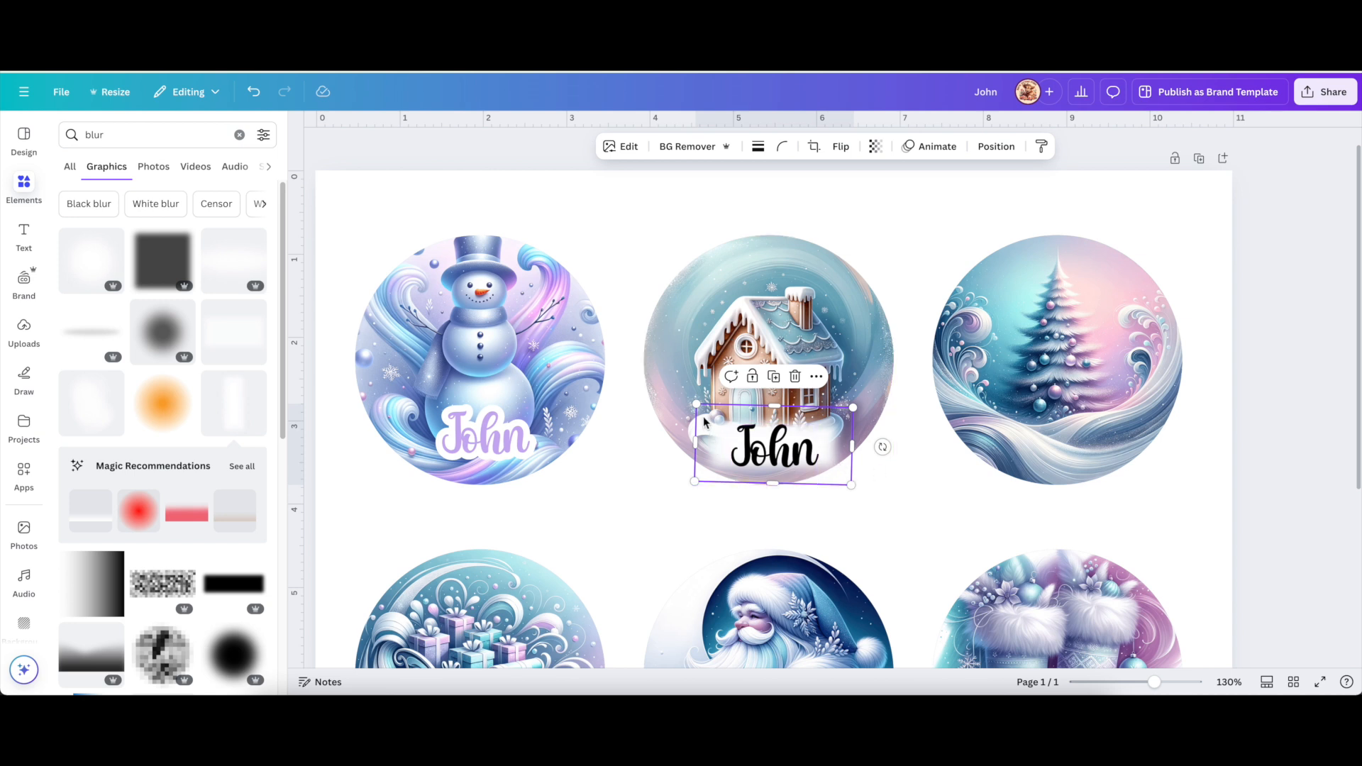
pyautogui.moveTo(698, 408)
pyautogui.mouseDown()
pyautogui.moveTo(629, 350)
pyautogui.moveTo(699, 407)
pyautogui.mouseUp()
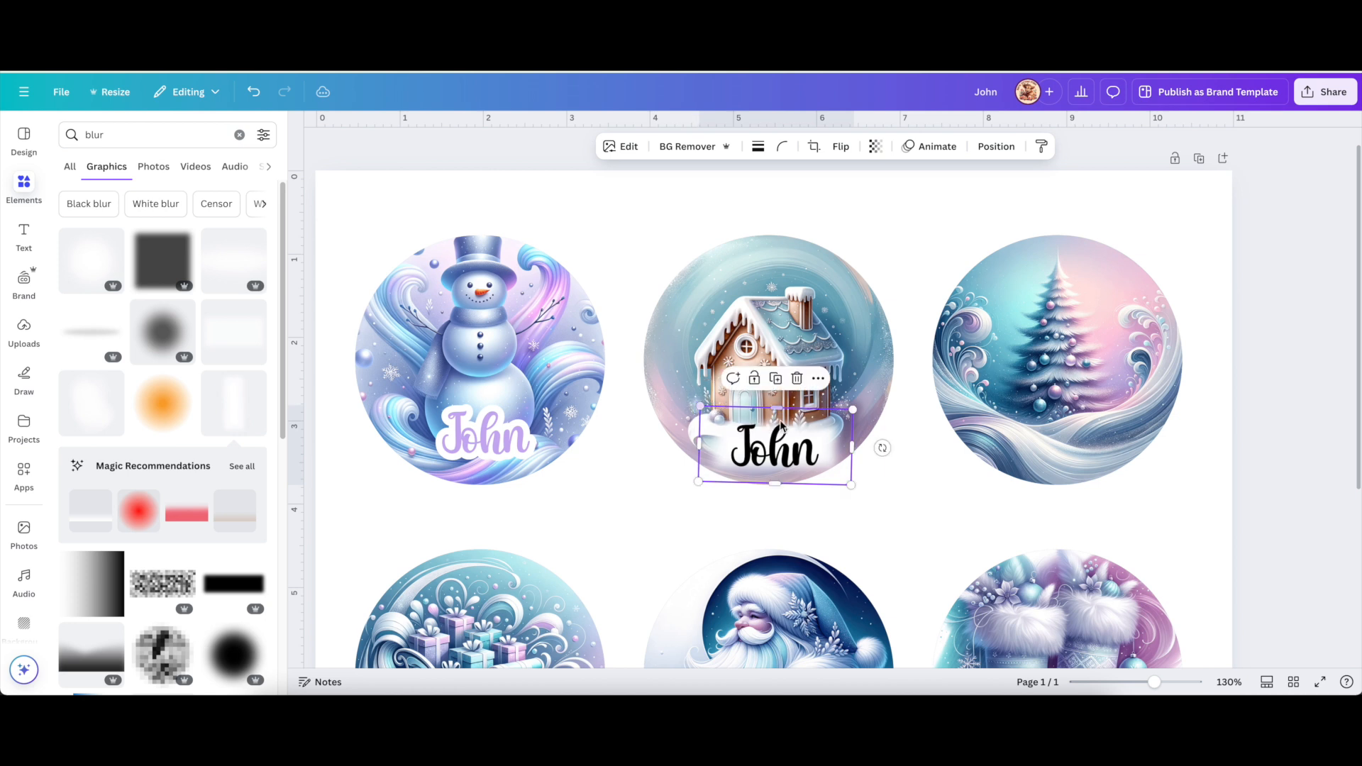
pyautogui.moveTo(853, 411); pyautogui.dragTo(849, 413)
pyautogui.moveTo(720, 466); pyautogui.dragTo(720, 465)
pyautogui.click(914, 511)
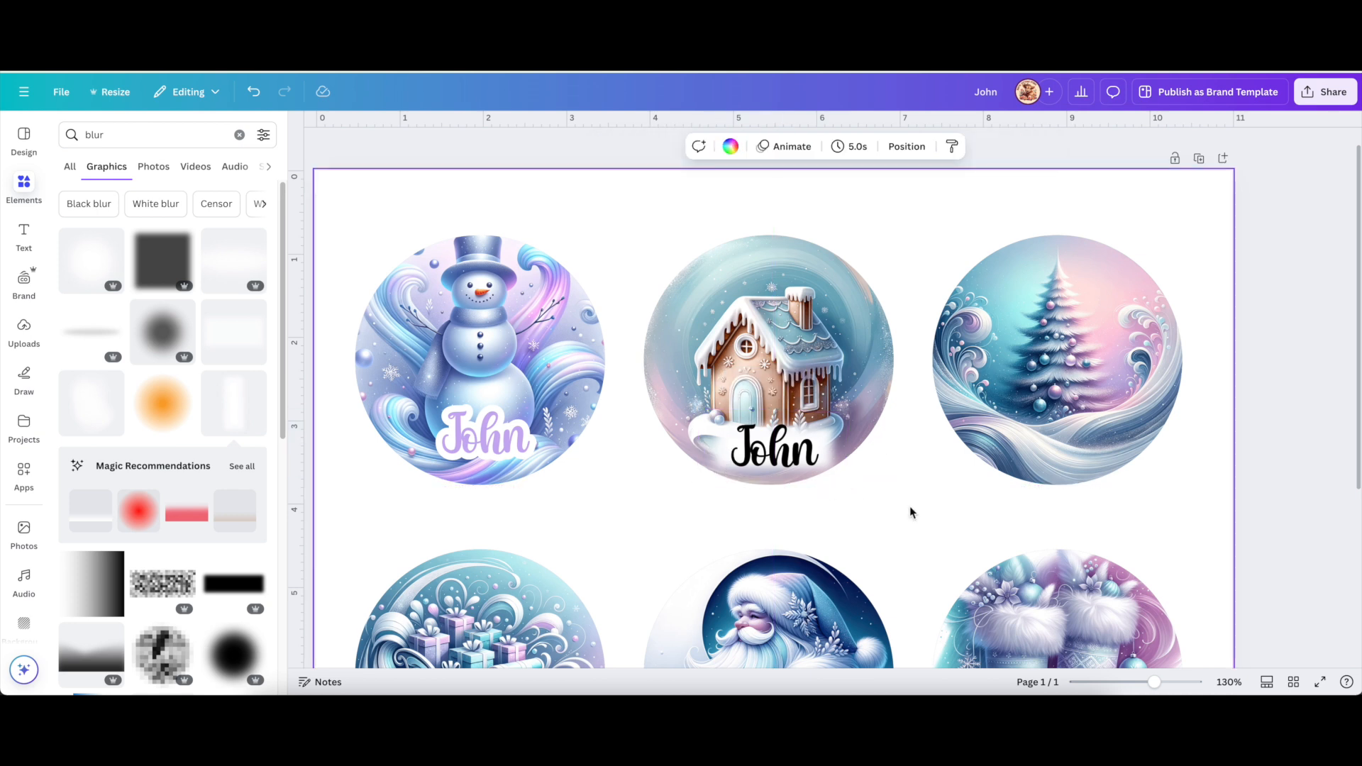
pyautogui.click(798, 459)
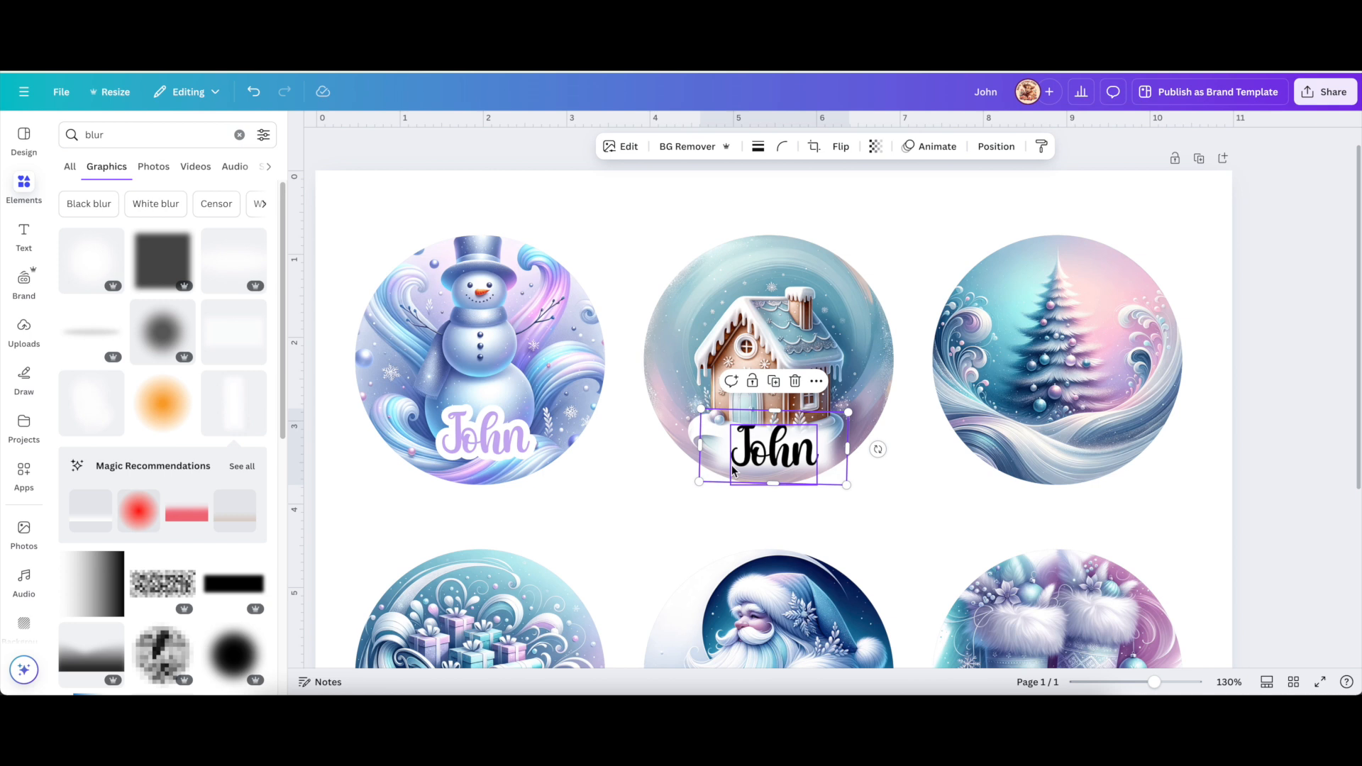
pyautogui.moveTo(701, 410); pyautogui.dragTo(703, 410)
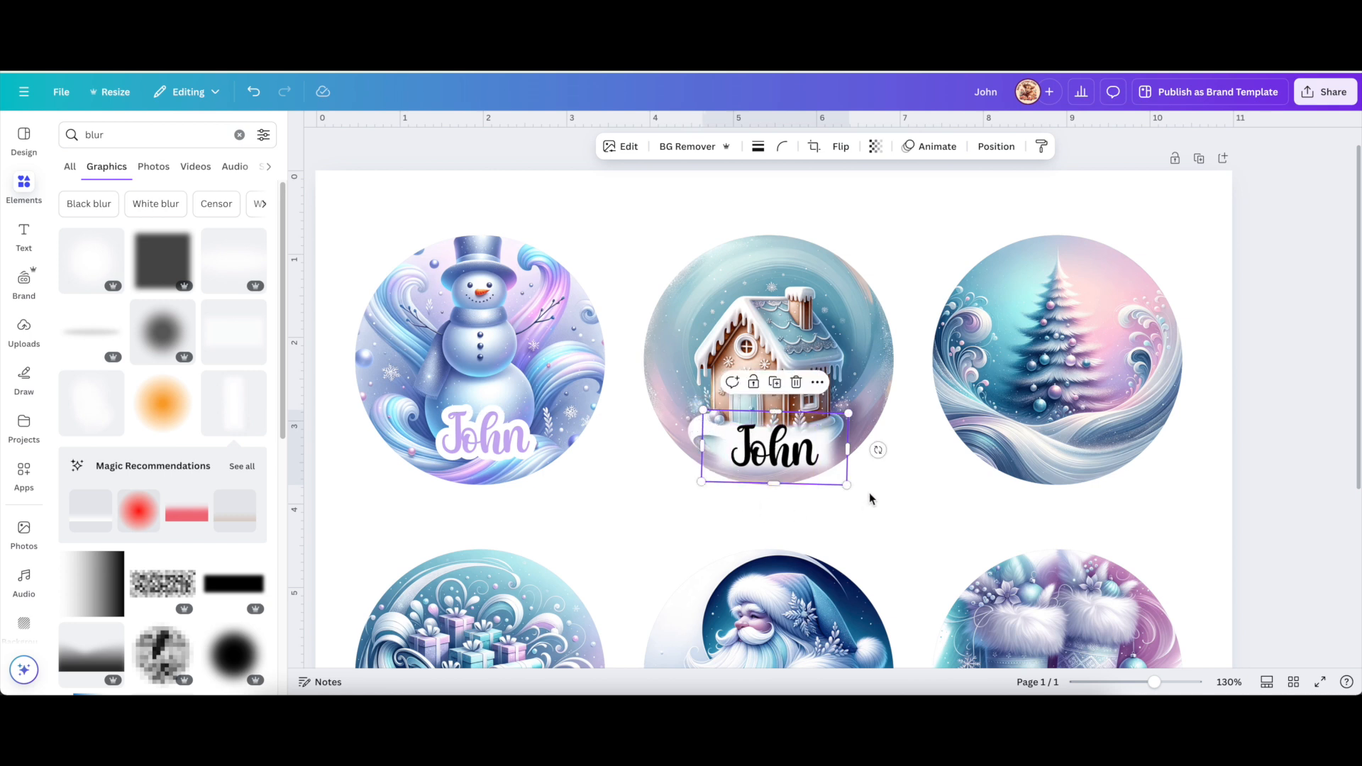
pyautogui.click(895, 515)
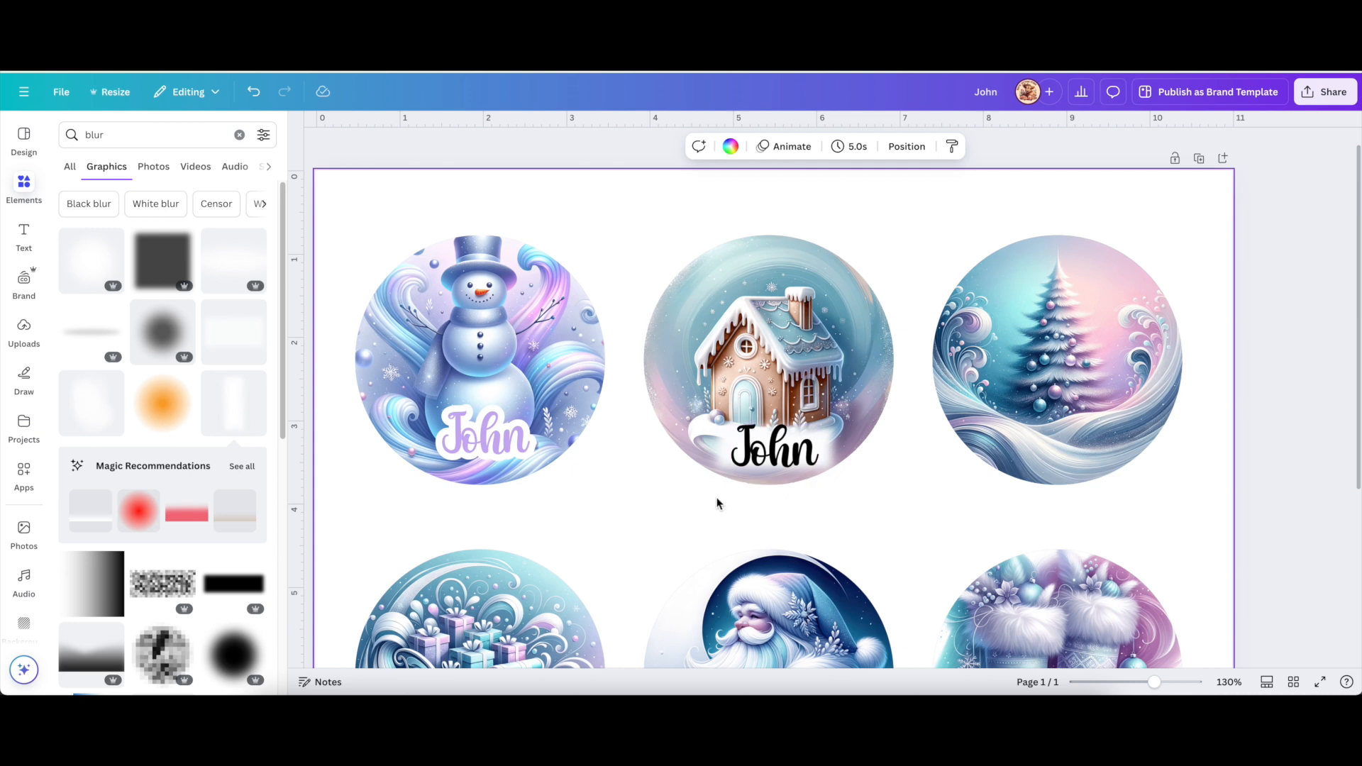
pyautogui.moveTo(627, 466); pyautogui.dragTo(783, 464)
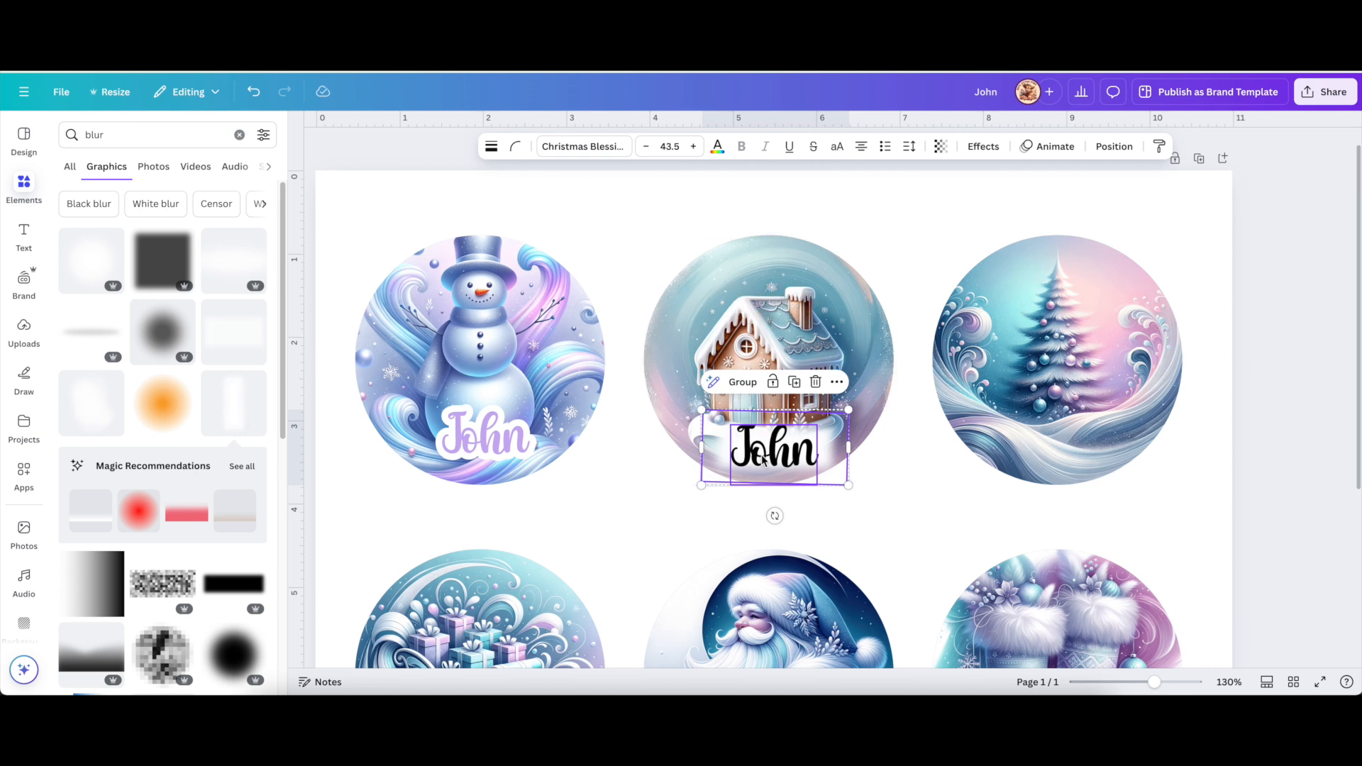
# Slightly rotate the white blur, group it with the John label, and re-centre the group.
pyautogui.click(874, 505)
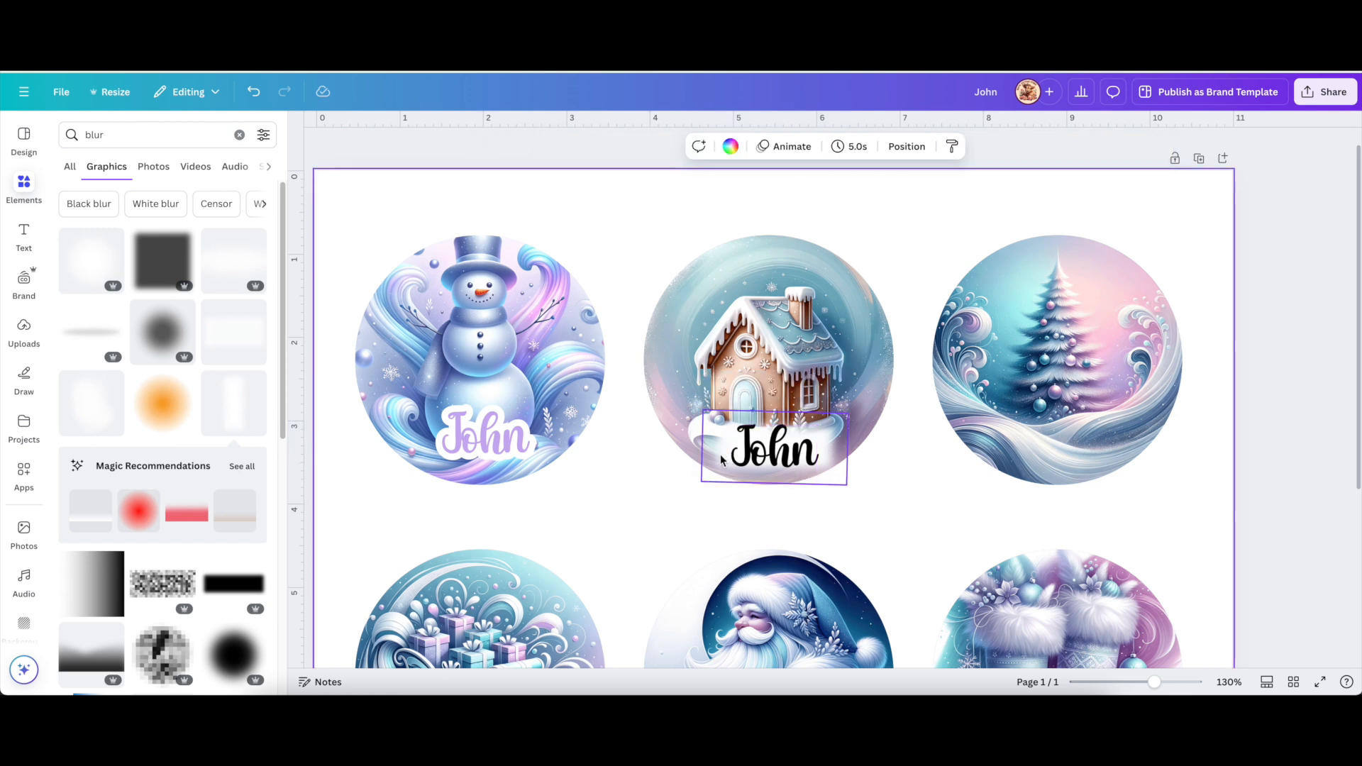
pyautogui.click(724, 465)
pyautogui.moveTo(878, 450)
pyautogui.mouseDown()
pyautogui.moveTo(888, 435)
pyautogui.moveTo(875, 465)
pyautogui.moveTo(882, 449)
pyautogui.mouseUp()
pyautogui.click(629, 517)
pyautogui.moveTo(624, 493); pyautogui.dragTo(834, 468)
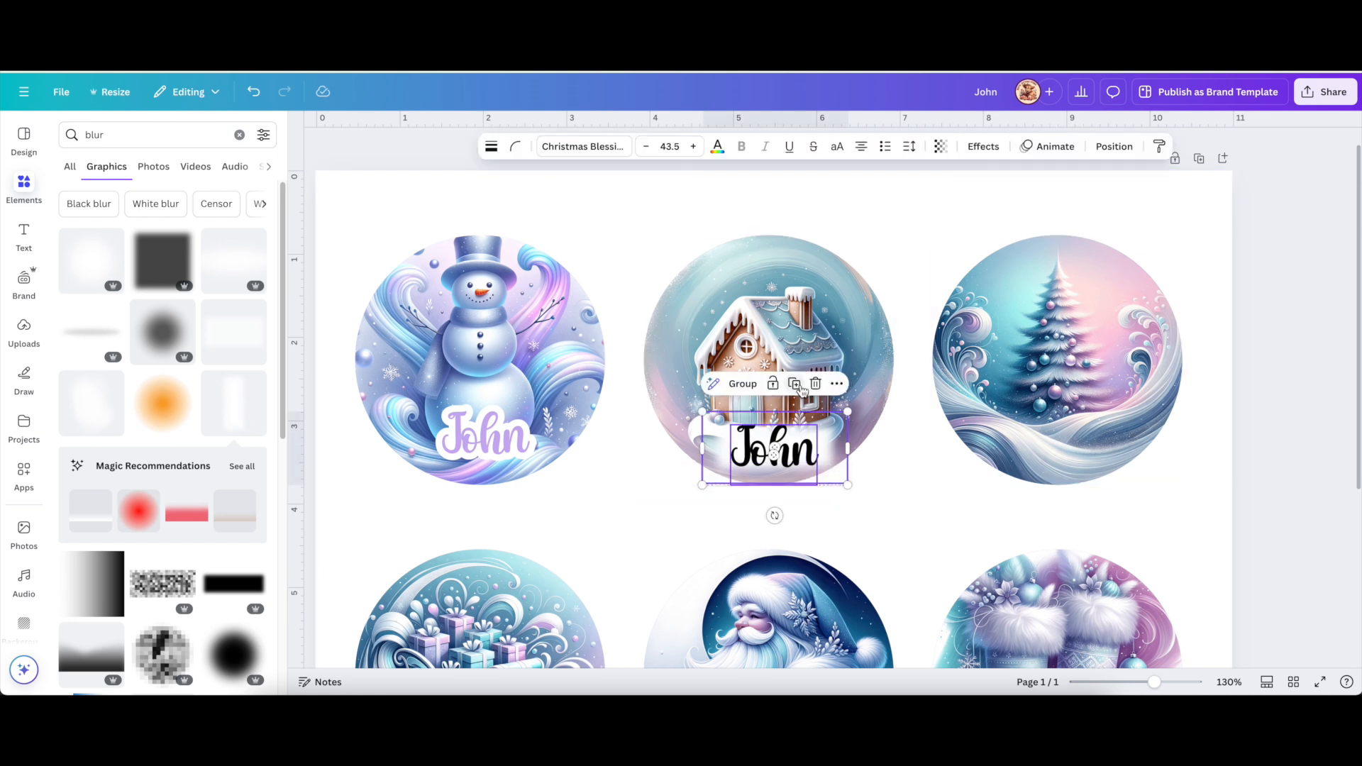
pyautogui.click(742, 384)
pyautogui.moveTo(760, 443)
pyautogui.mouseDown()
pyautogui.moveTo(822, 436)
pyautogui.moveTo(743, 282)
pyautogui.moveTo(723, 330)
pyautogui.moveTo(749, 445)
pyautogui.mouseUp()
pyautogui.click(635, 466)
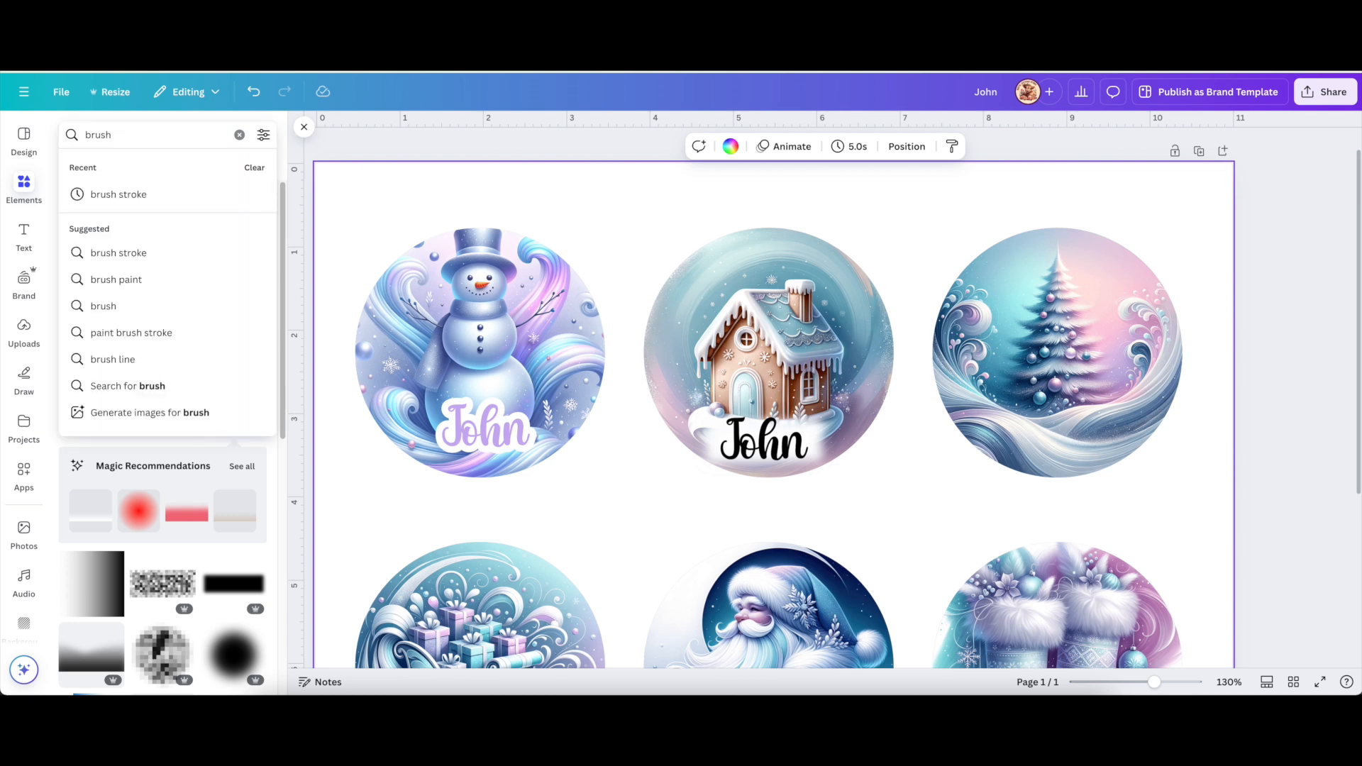
# Search for 'stroke' and add a black brush stroke, shrinking it down.
pyautogui.write('str')
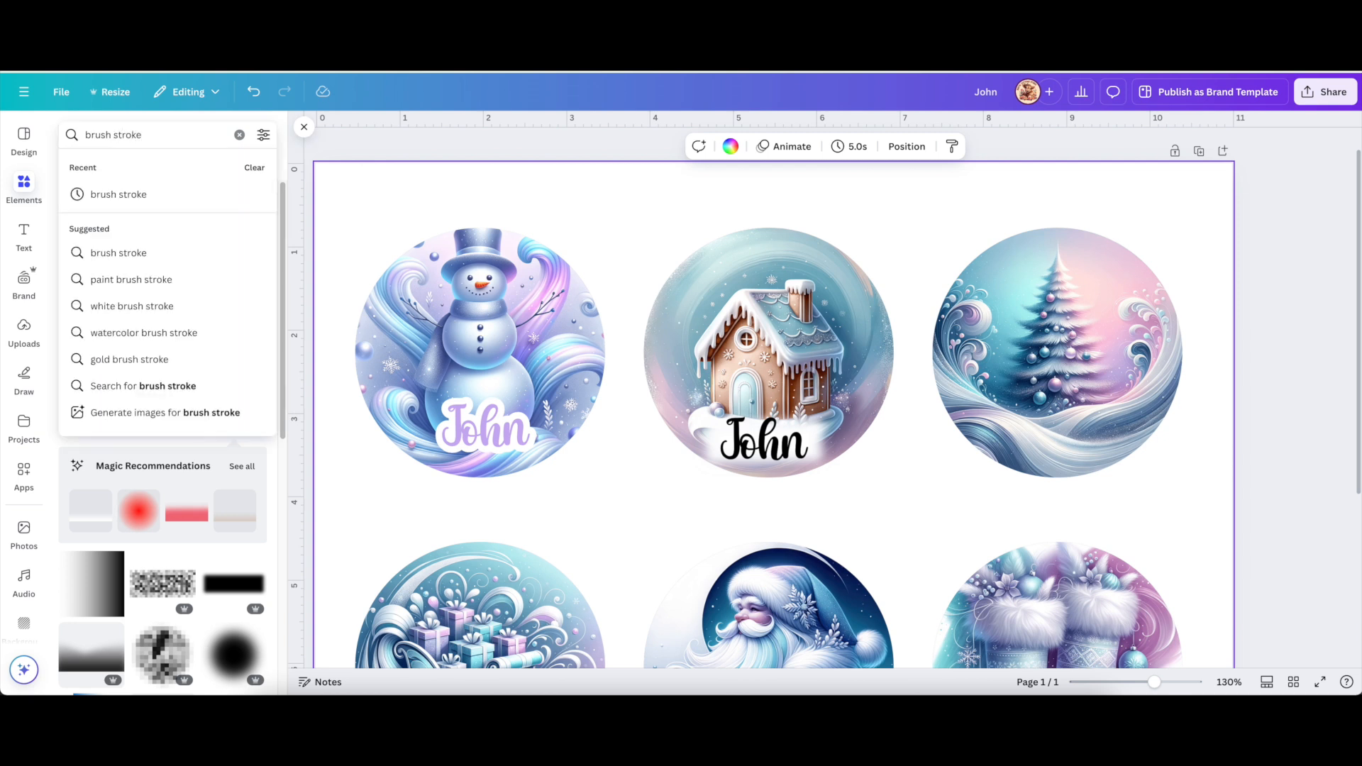
pyautogui.write('oke')
pyautogui.press('Return')
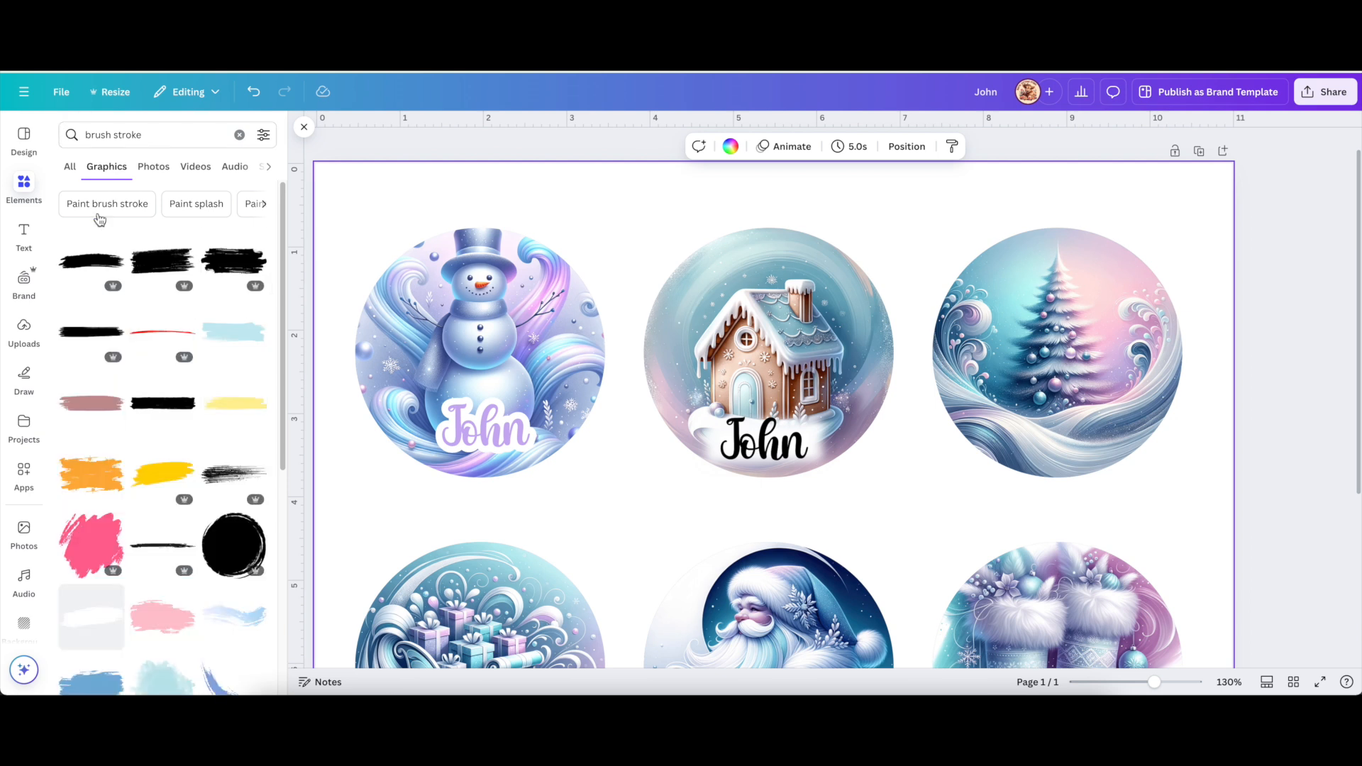
pyautogui.click(154, 272)
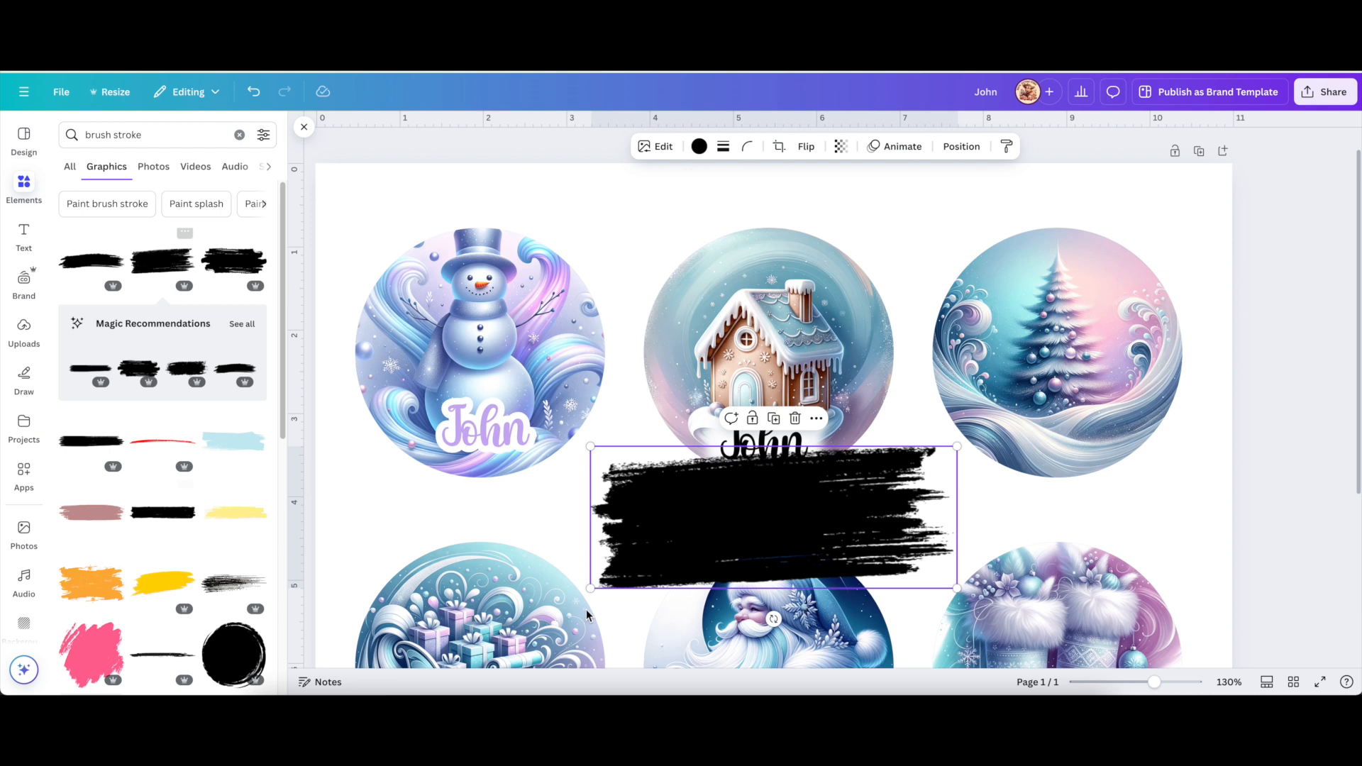
pyautogui.moveTo(590, 446)
pyautogui.mouseDown()
pyautogui.moveTo(816, 542)
pyautogui.moveTo(961, 507)
pyautogui.mouseUp()
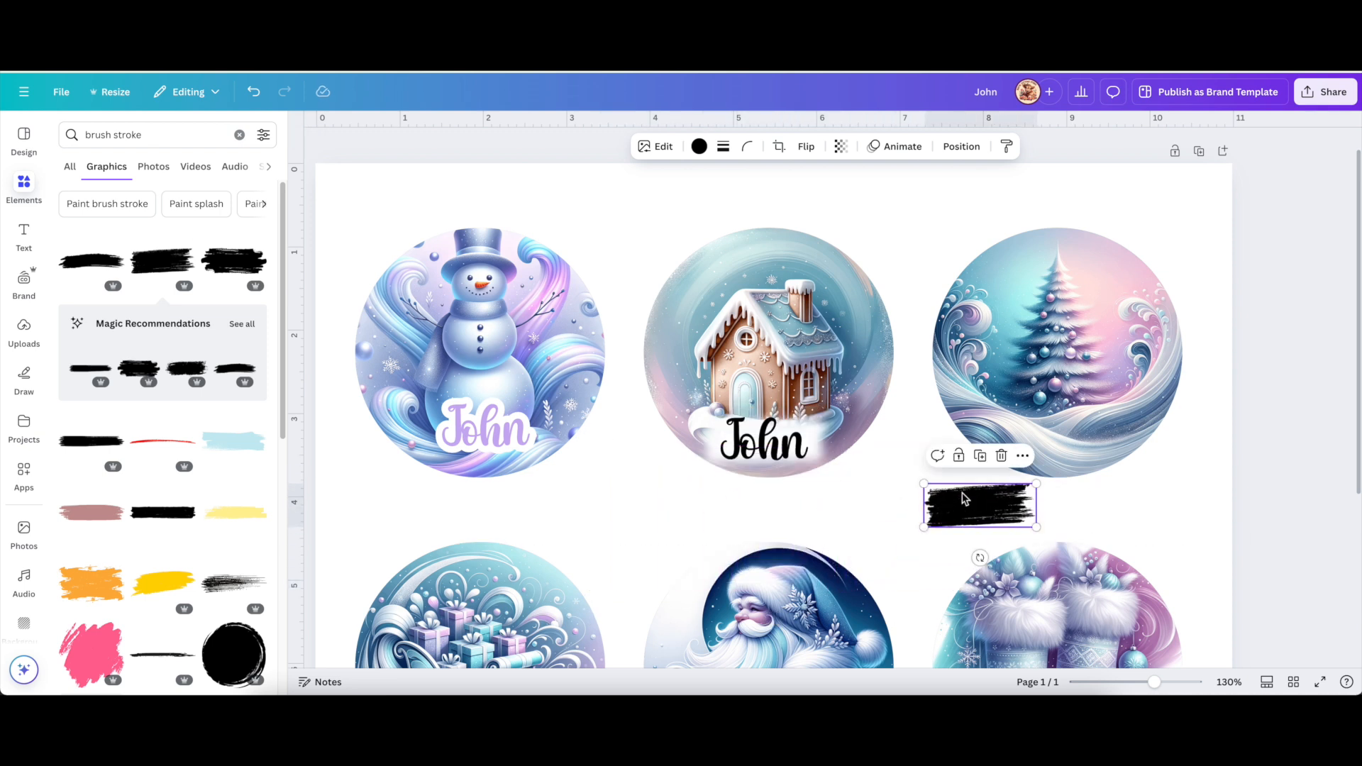
# Lock the tree circle, place the brush stroke across its lower centre, and make it white.
pyautogui.click(1011, 335)
pyautogui.click(1035, 199)
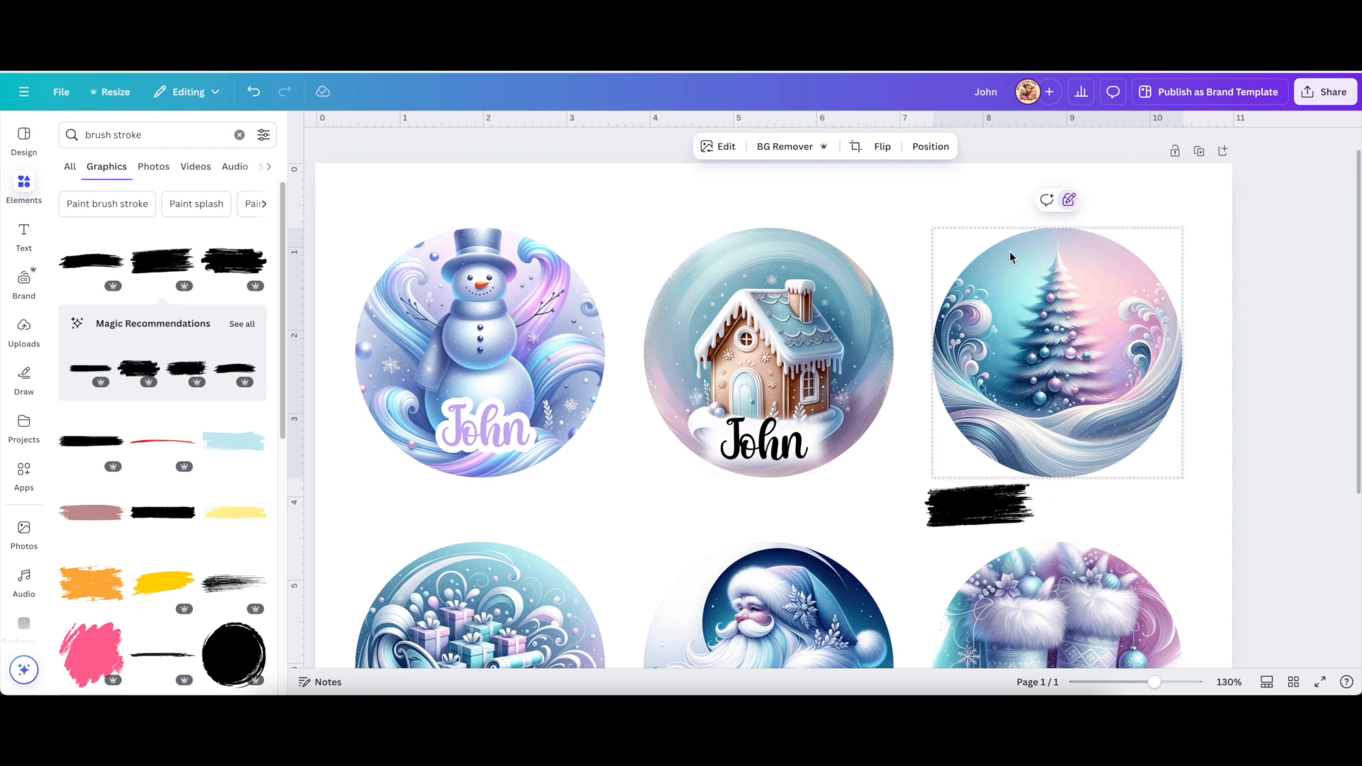
pyautogui.click(1068, 201)
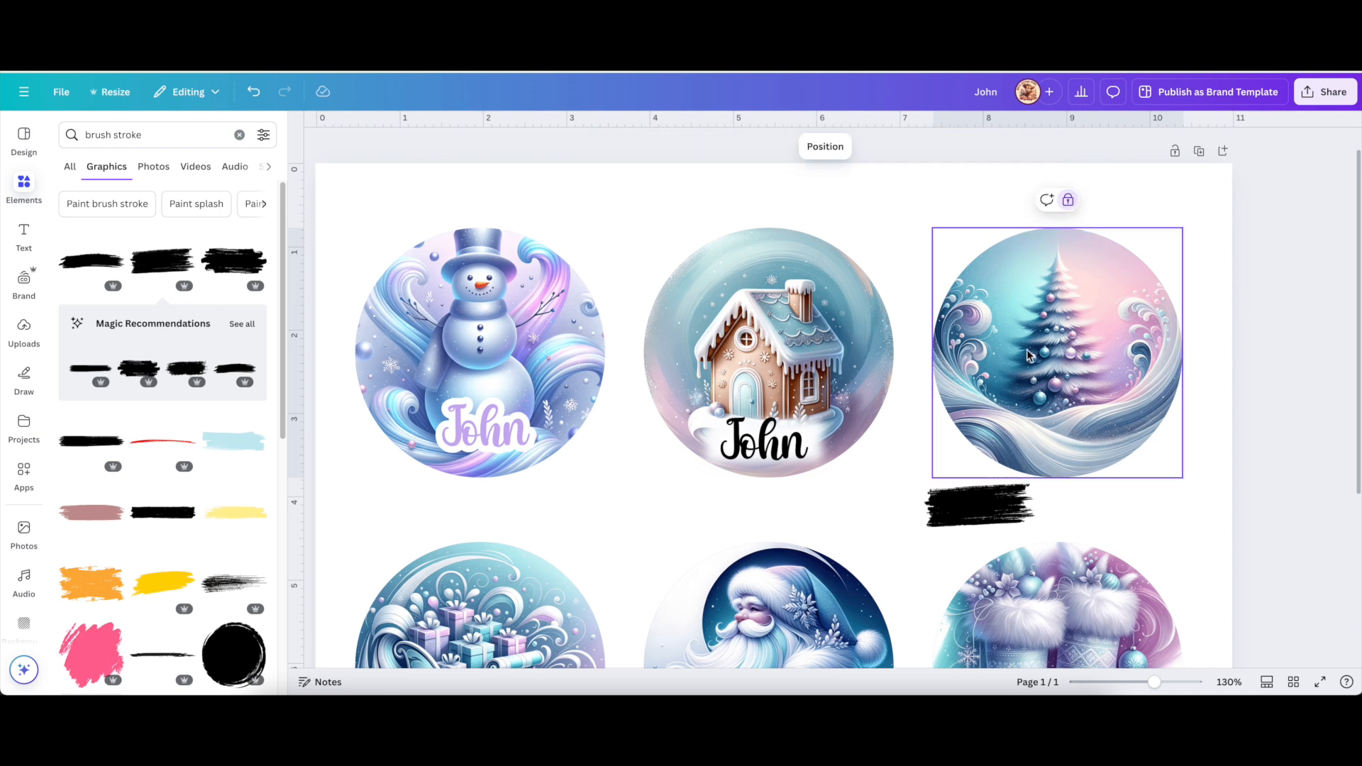
pyautogui.moveTo(983, 511); pyautogui.dragTo(1061, 447)
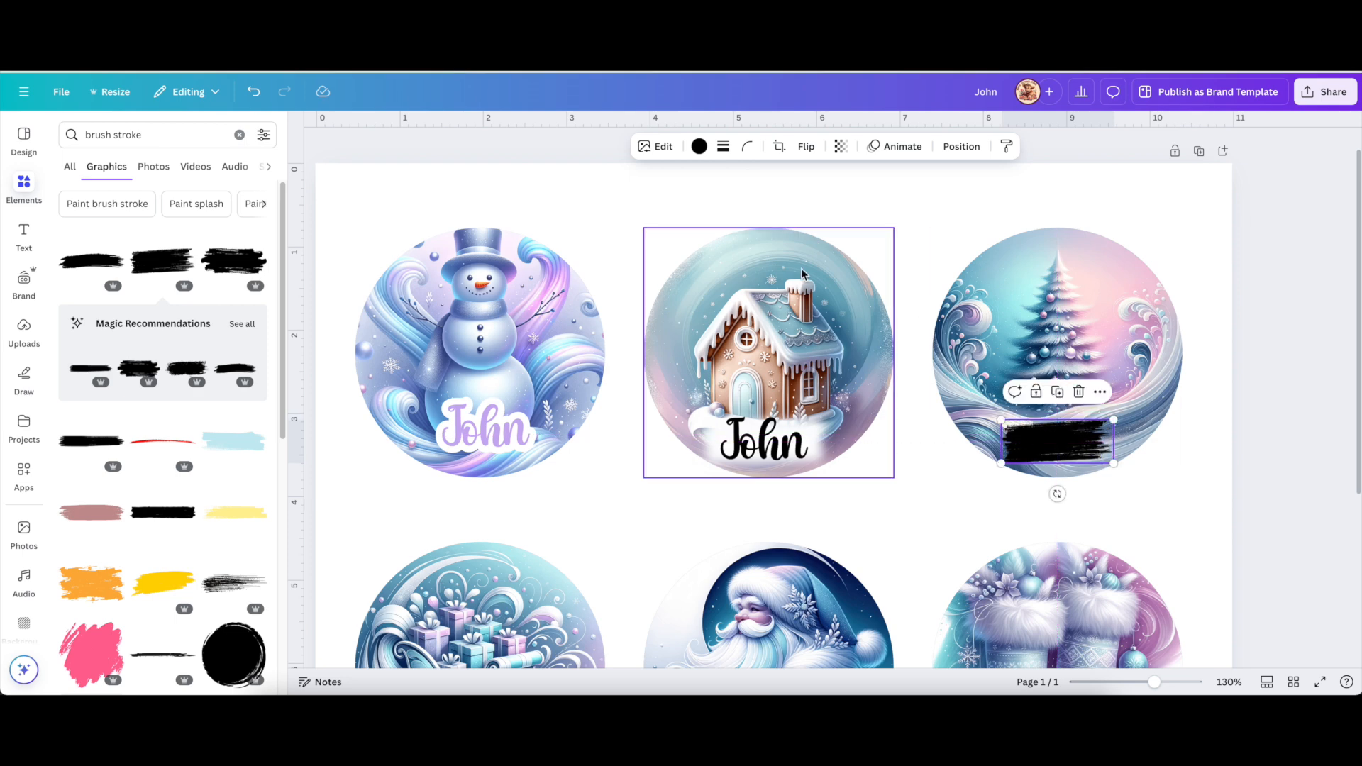
pyautogui.click(699, 147)
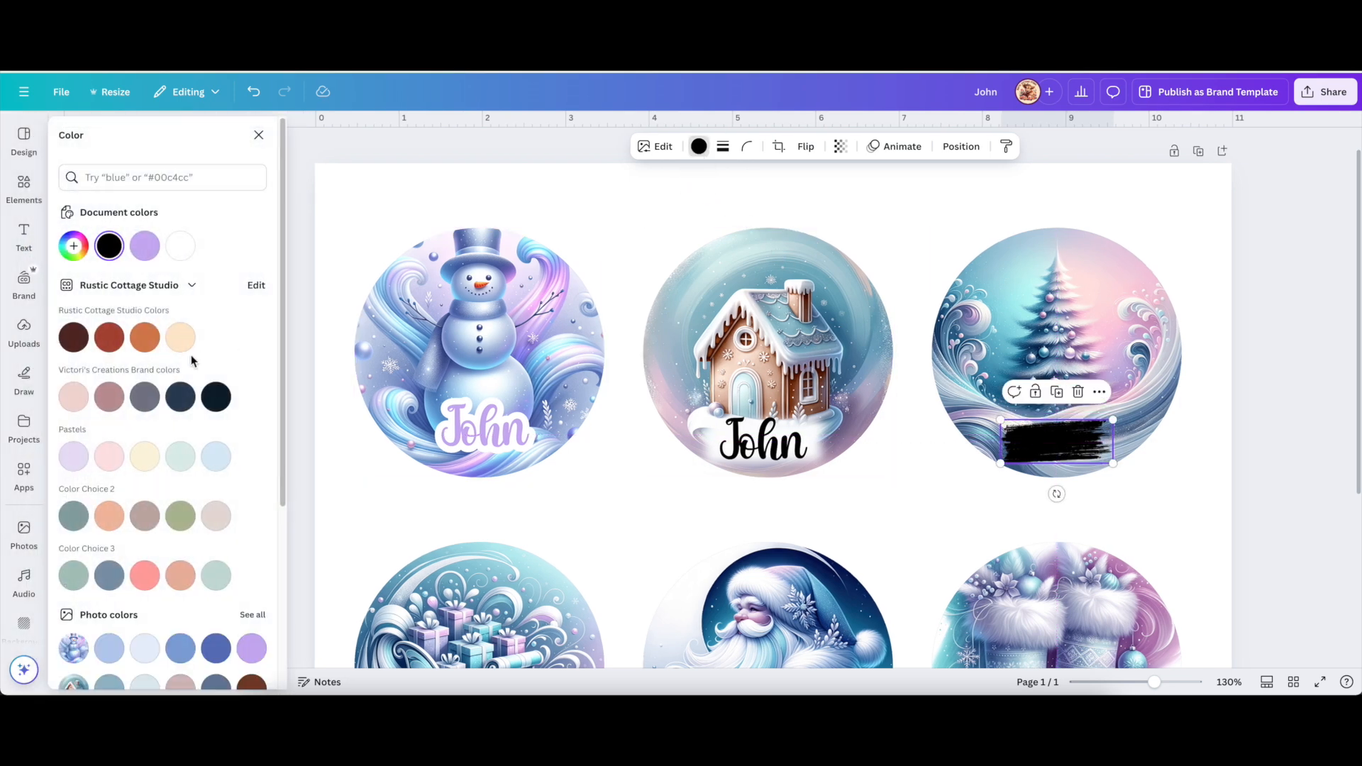
pyautogui.click(181, 245)
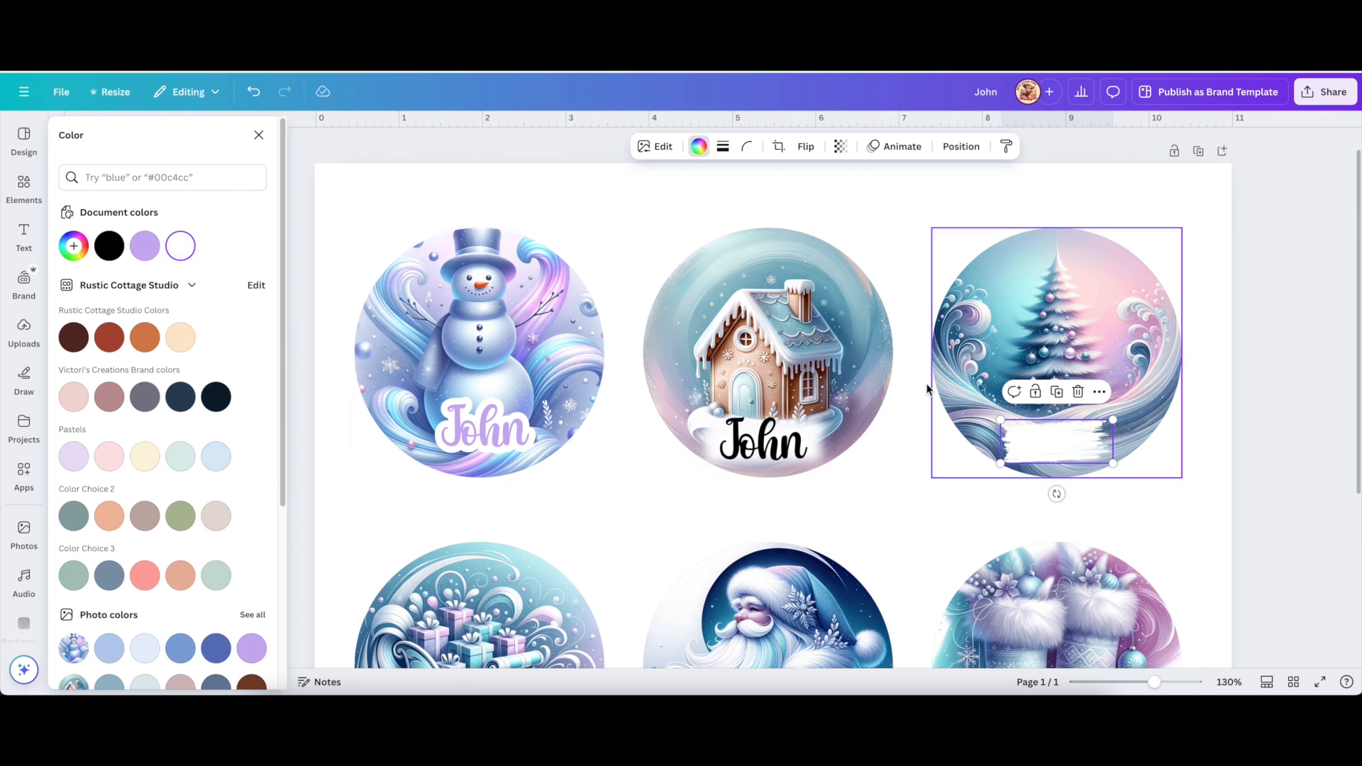
pyautogui.click(1167, 523)
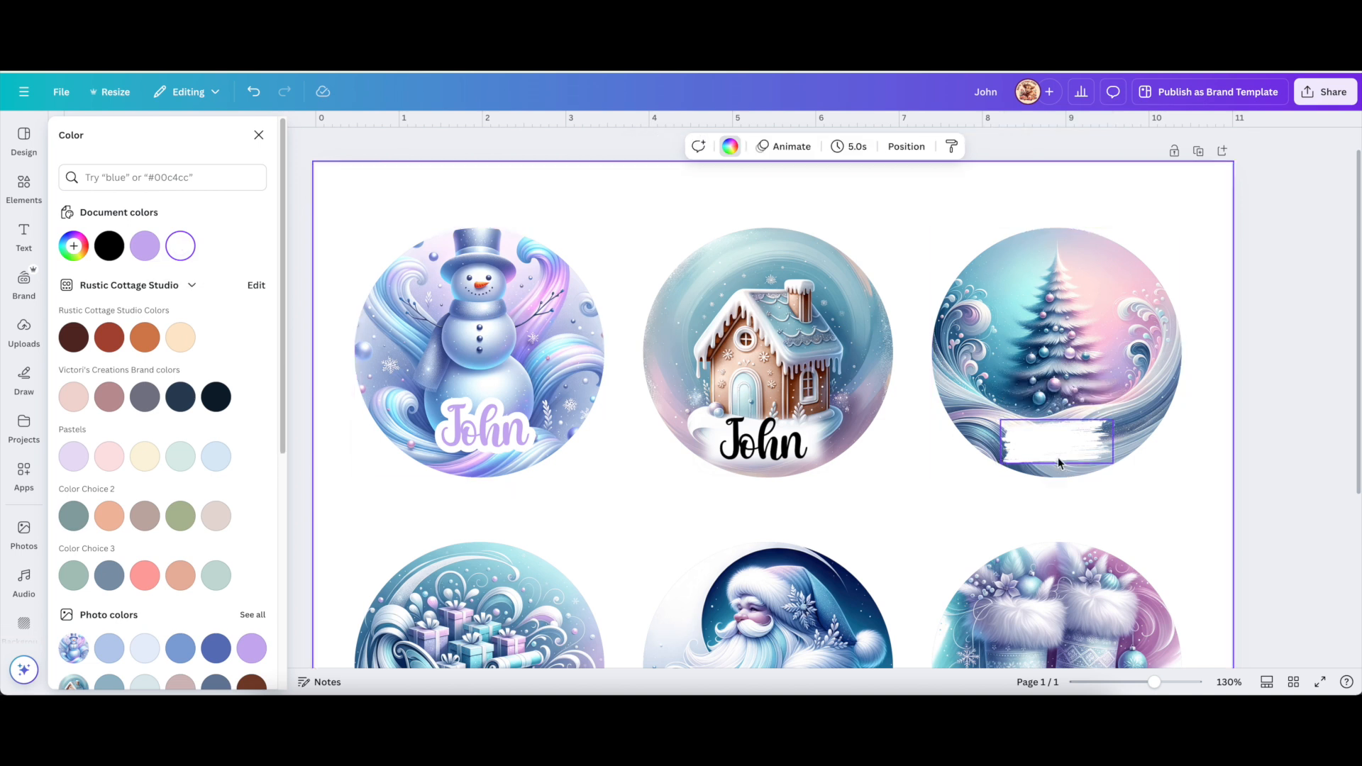
# Duplicate the gingerbread John label onto the tree's brush stroke and tilt it about -7°.
pyautogui.click(761, 445)
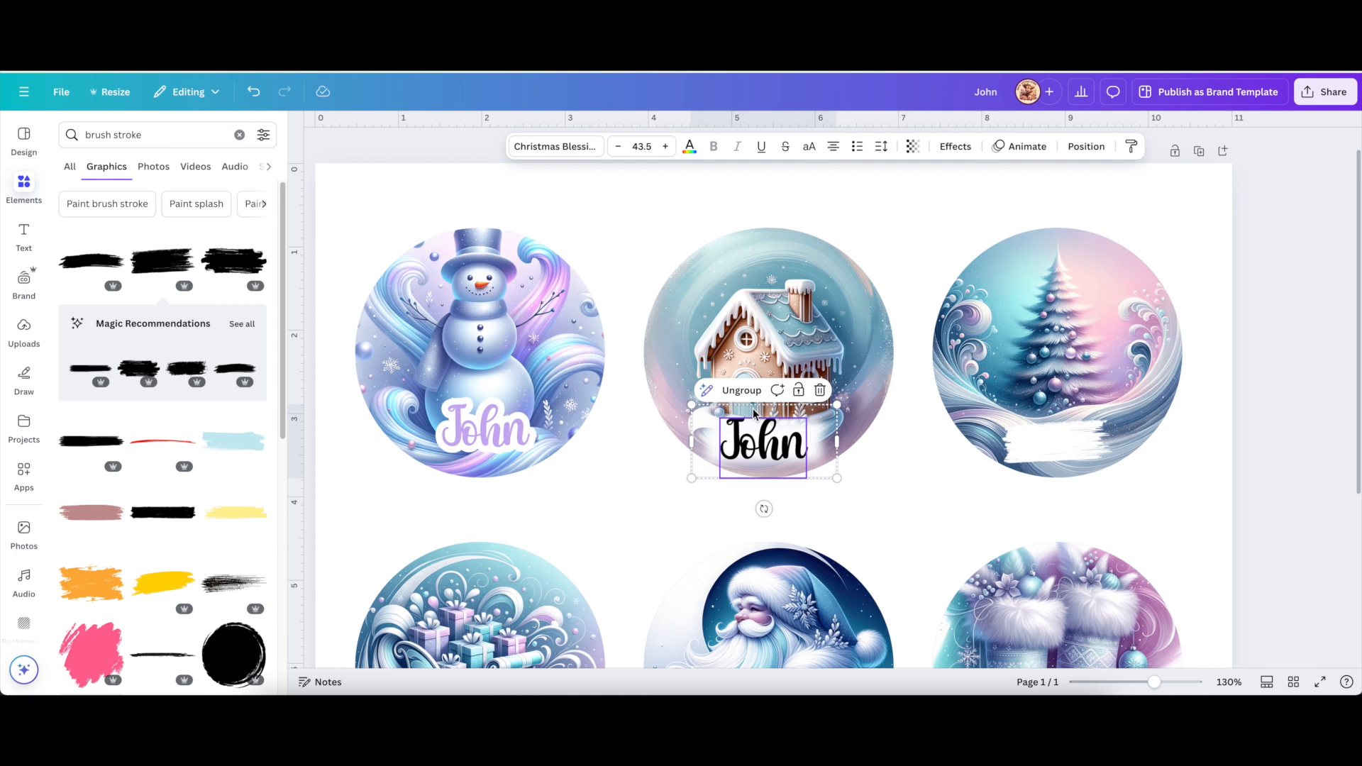
pyautogui.click(624, 457)
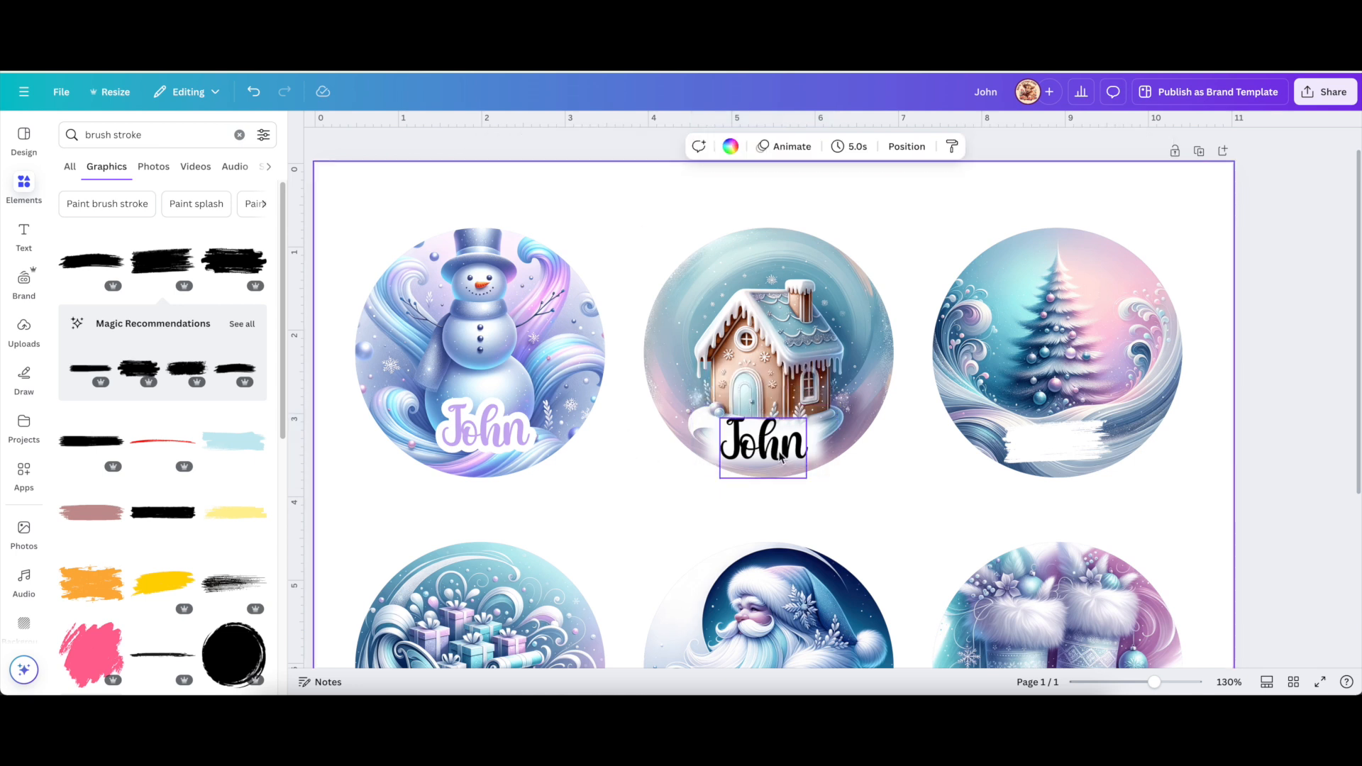
pyautogui.click(779, 457)
pyautogui.click(775, 392)
pyautogui.moveTo(777, 454); pyautogui.dragTo(1052, 446)
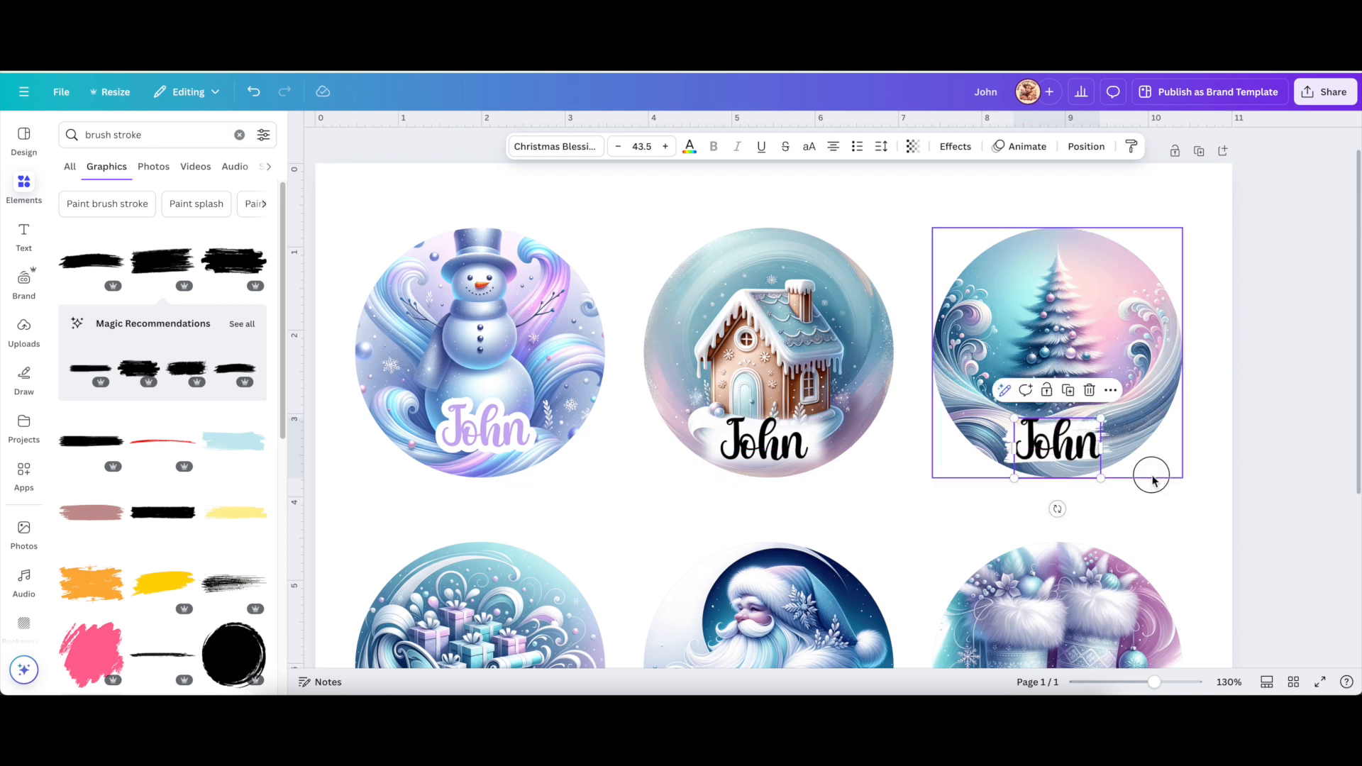
pyautogui.click(1152, 476)
pyautogui.click(897, 521)
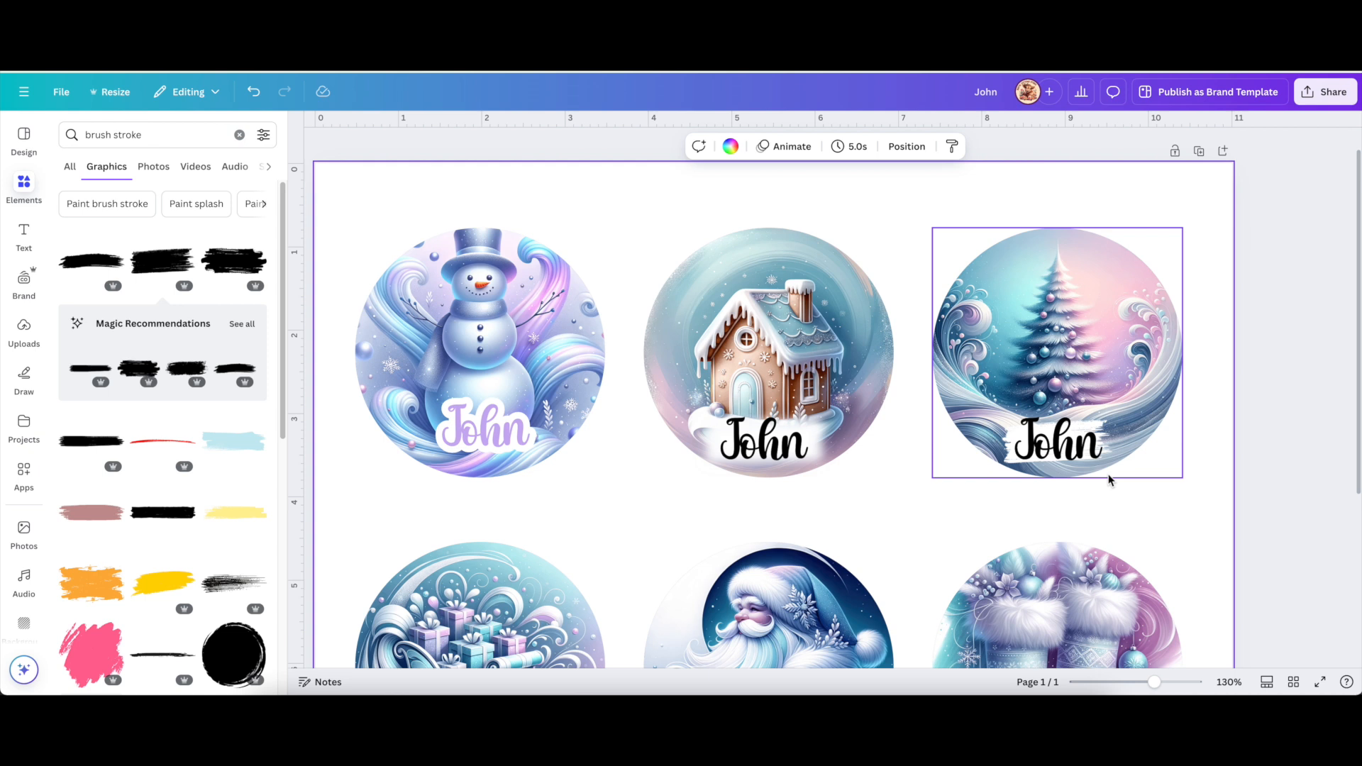
pyautogui.click(1057, 445)
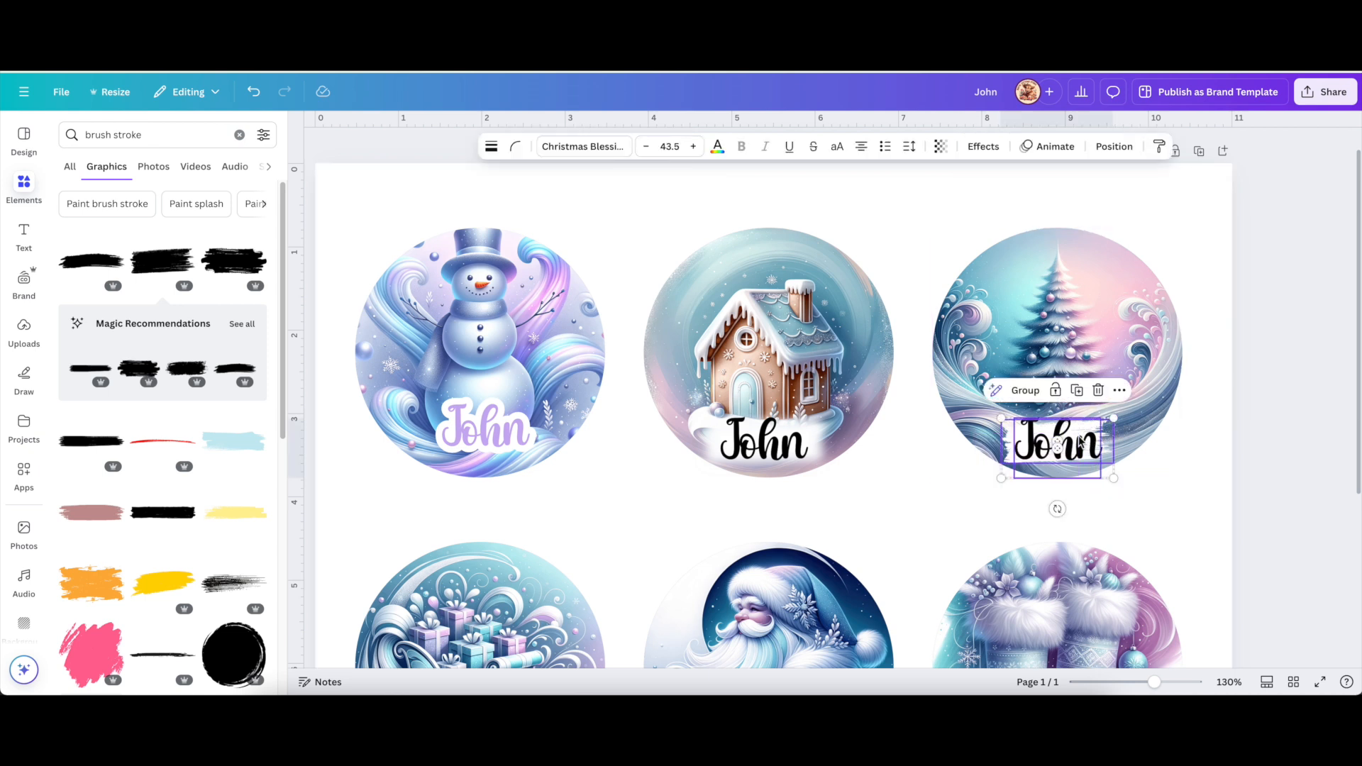
pyautogui.moveTo(1056, 509); pyautogui.dragTo(1092, 461)
pyautogui.click(1202, 474)
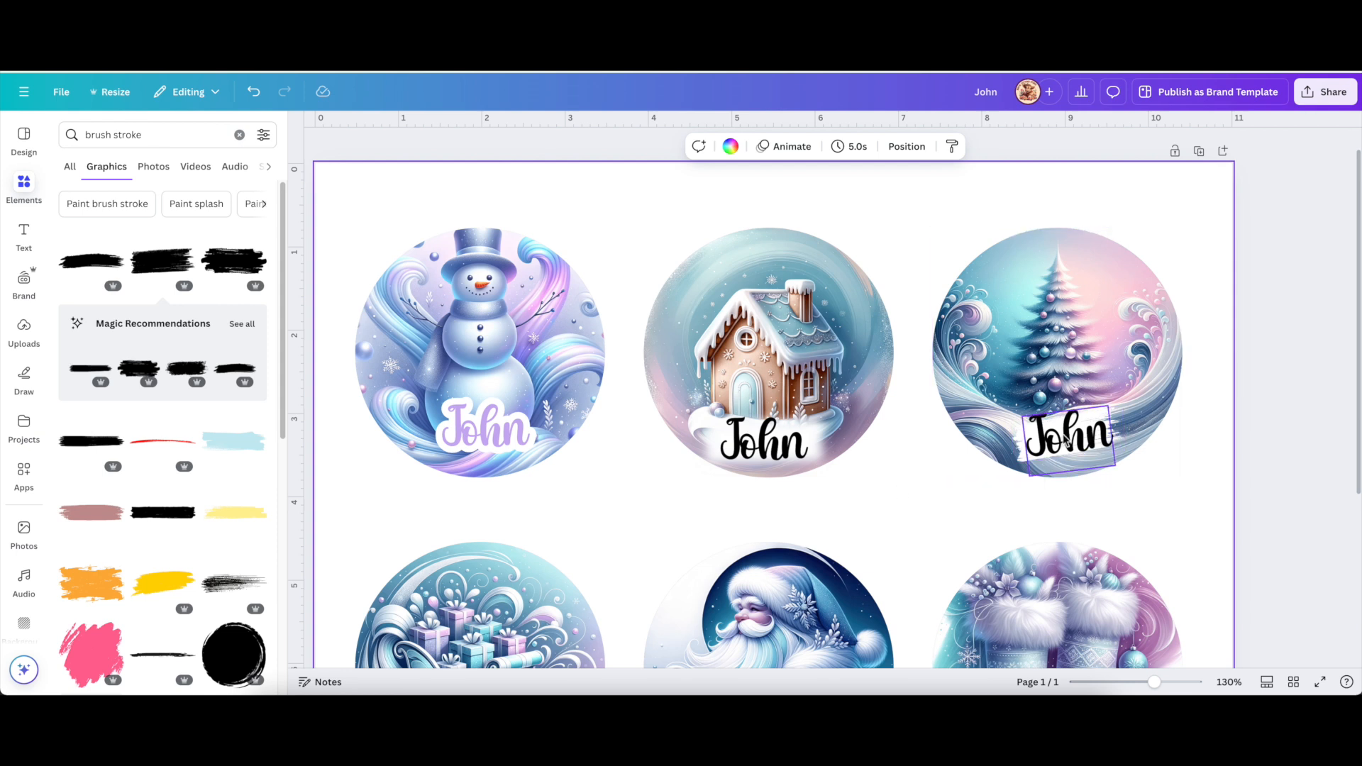
pyautogui.click(1066, 443)
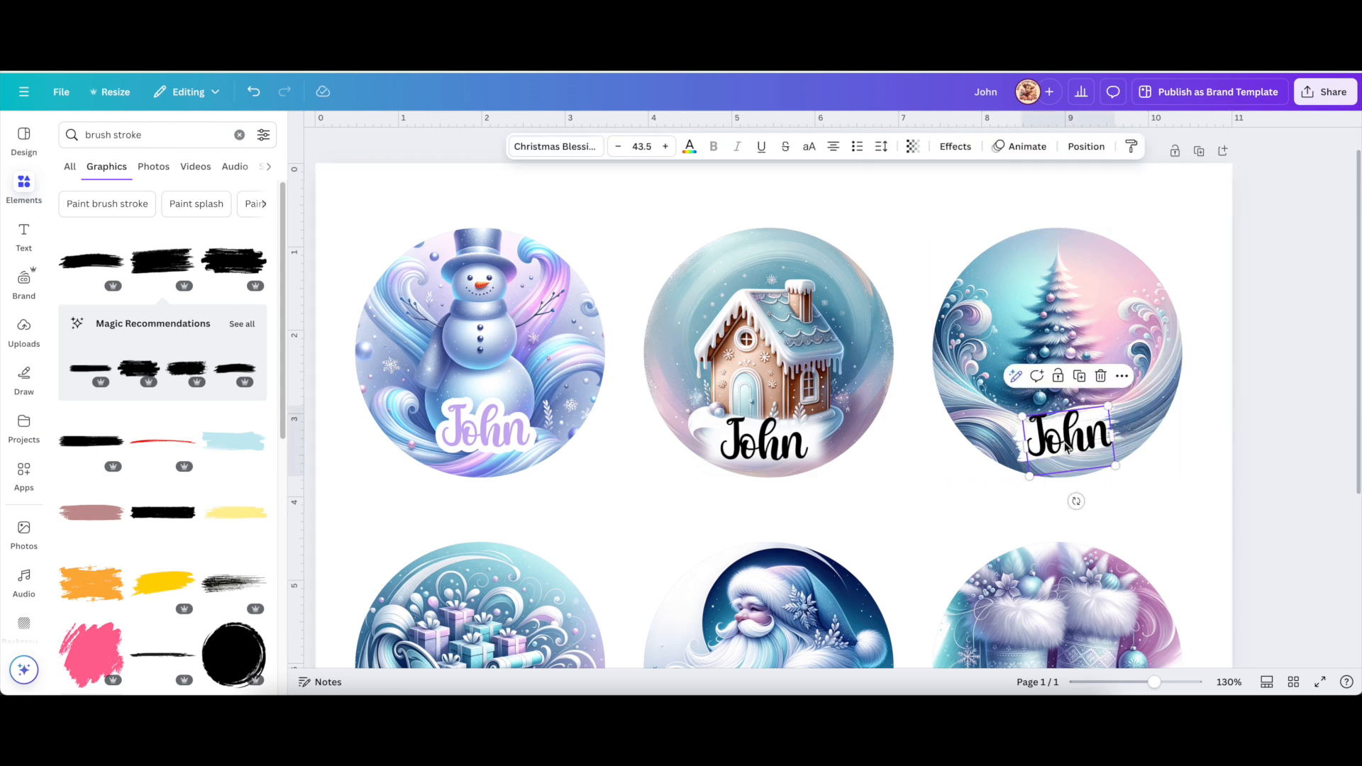
# Give the tree ornament's John a black Outline effect and white letters, then nudge it into place.
pyautogui.click(954, 146)
pyautogui.click(252, 316)
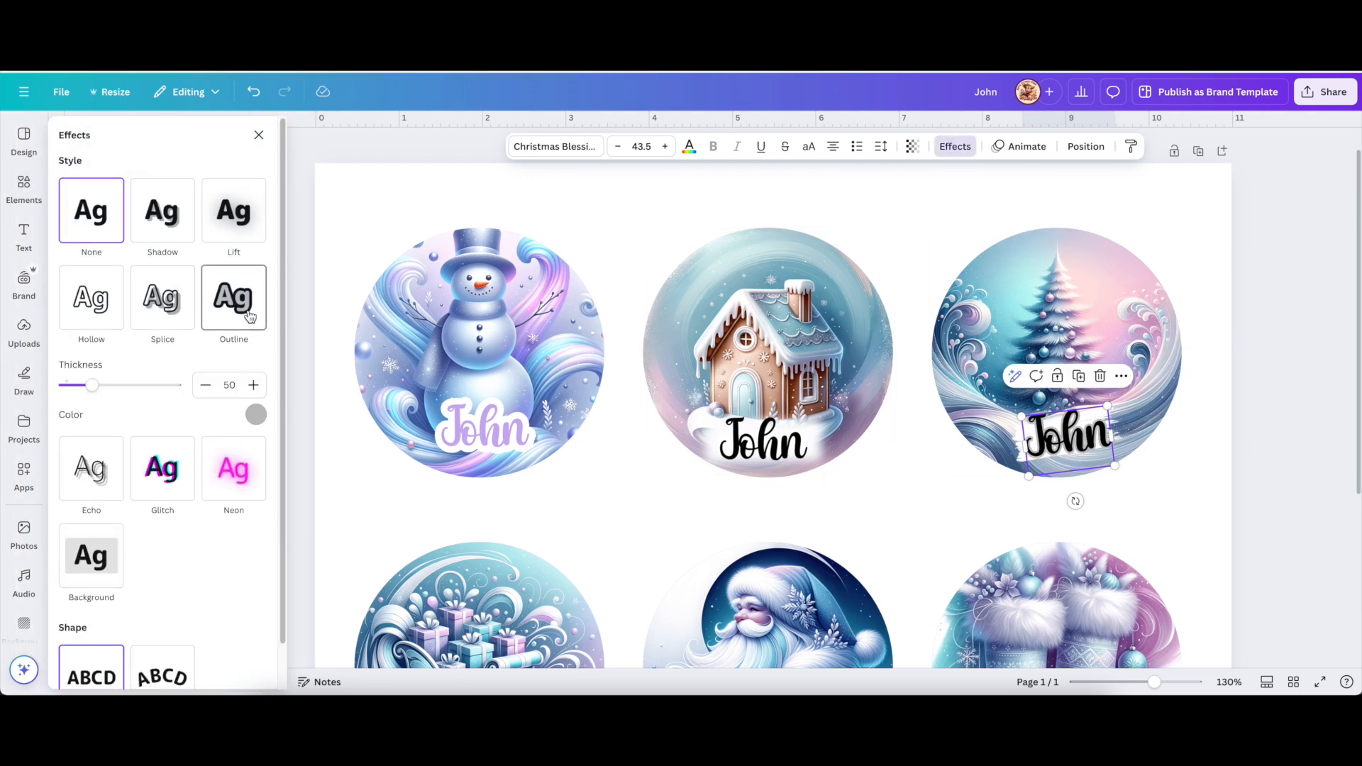
pyautogui.click(256, 416)
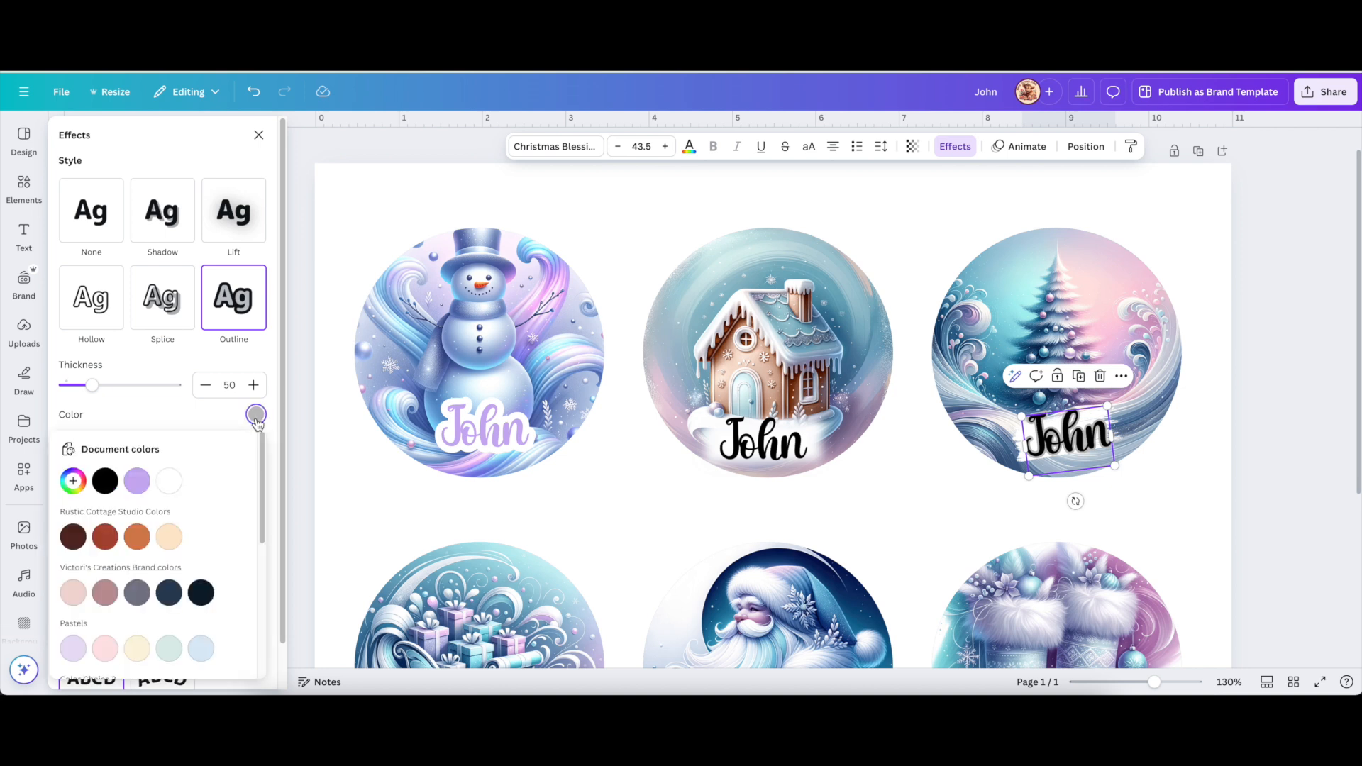
pyautogui.click(105, 481)
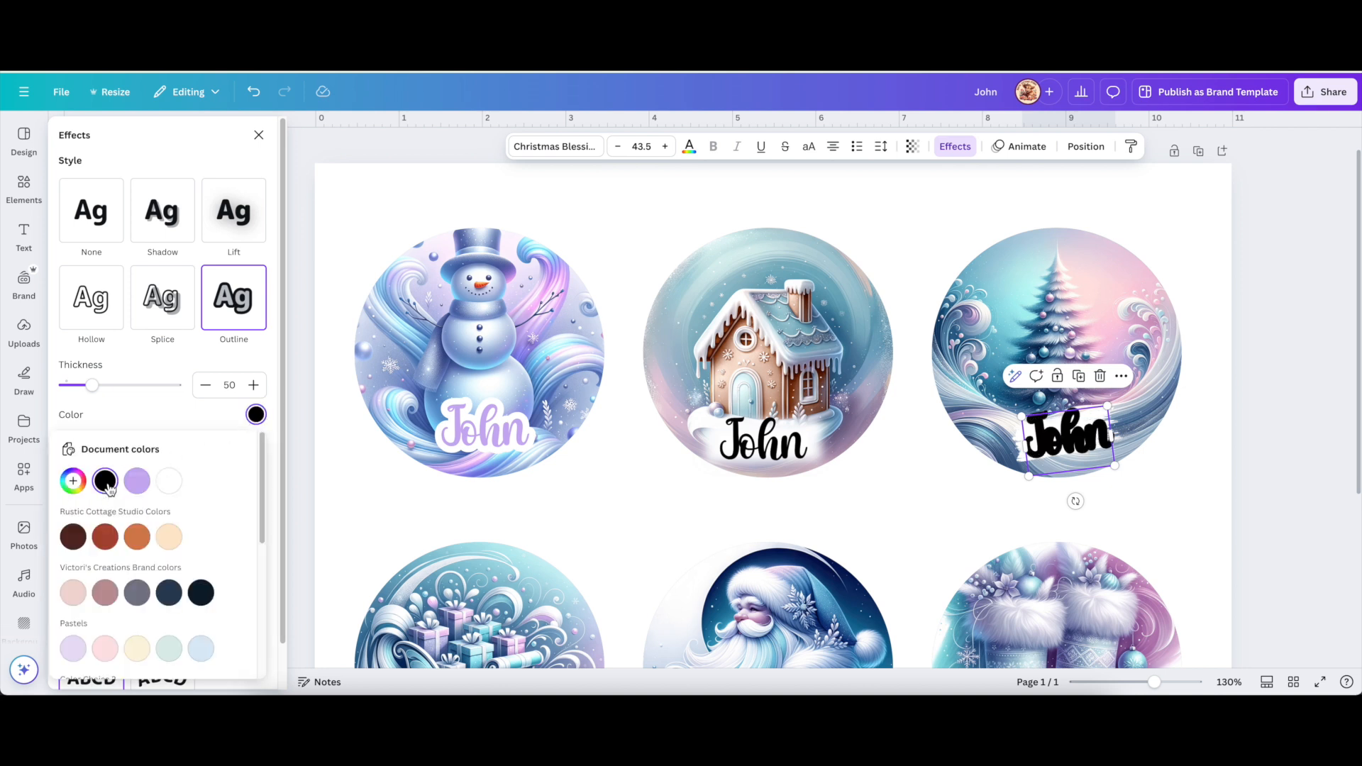
pyautogui.click(689, 146)
pyautogui.click(183, 245)
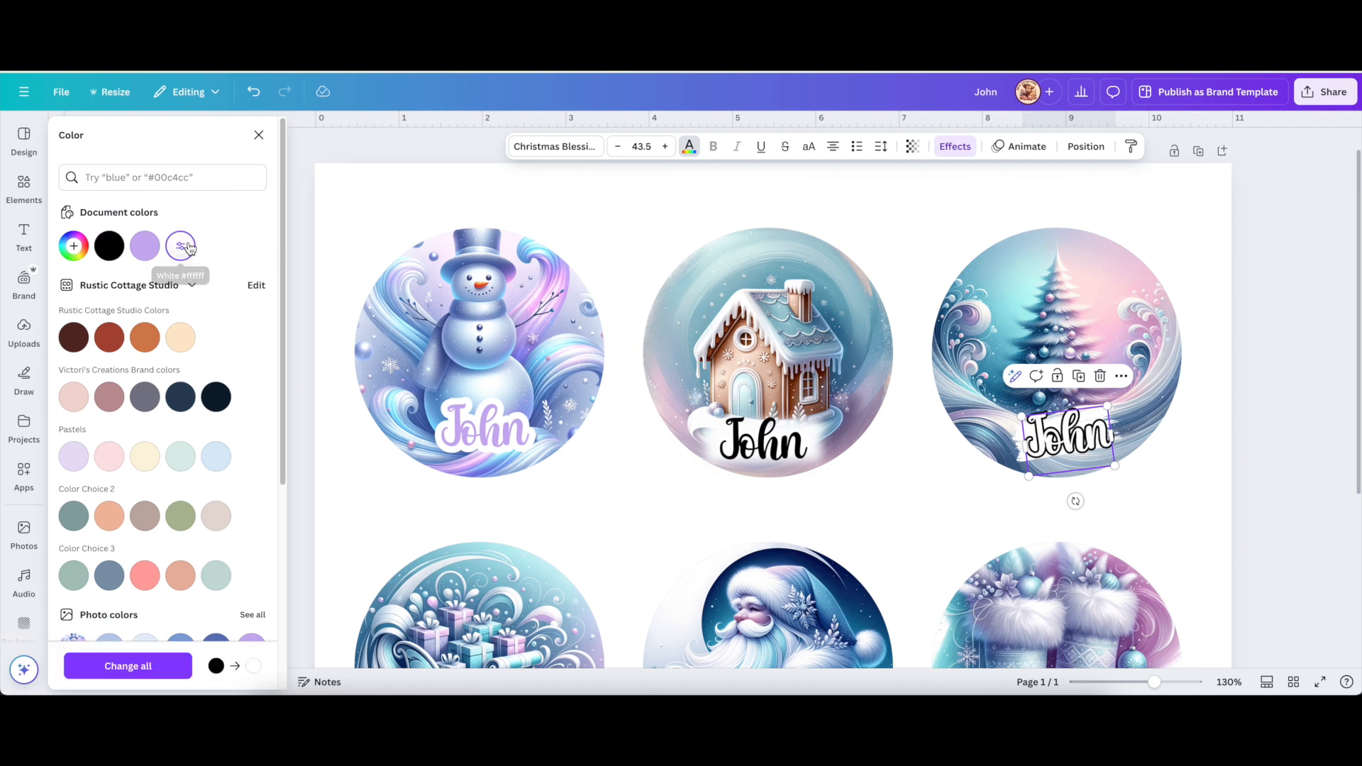
pyautogui.click(981, 203)
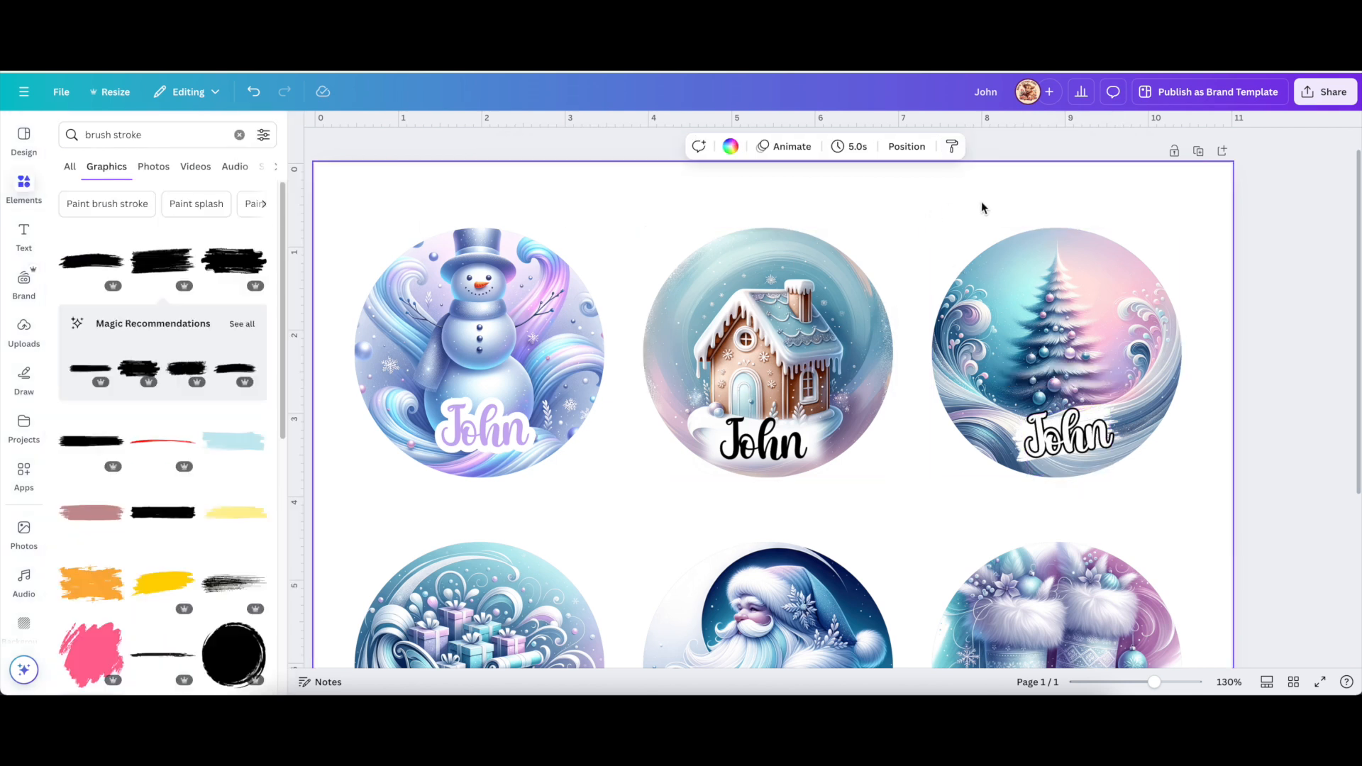
pyautogui.moveTo(1074, 434)
pyautogui.mouseDown()
pyautogui.moveTo(1086, 353)
pyautogui.moveTo(1075, 365)
pyautogui.moveTo(1018, 350)
pyautogui.moveTo(1023, 285)
pyautogui.moveTo(1062, 447)
pyautogui.mouseUp()
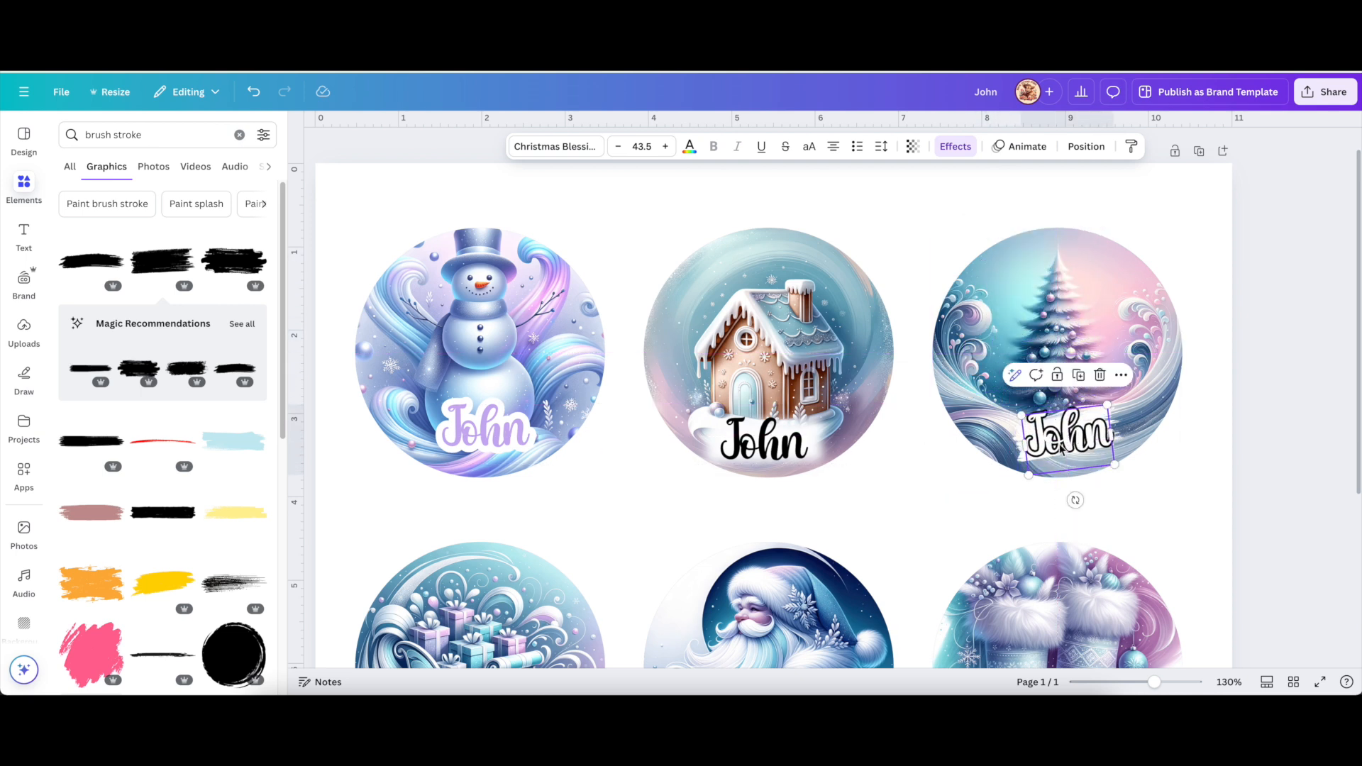
# Try lavender, mauve, pale pink and light blue swatches on the tree ornament's John letters.
pyautogui.click(689, 148)
pyautogui.click(146, 247)
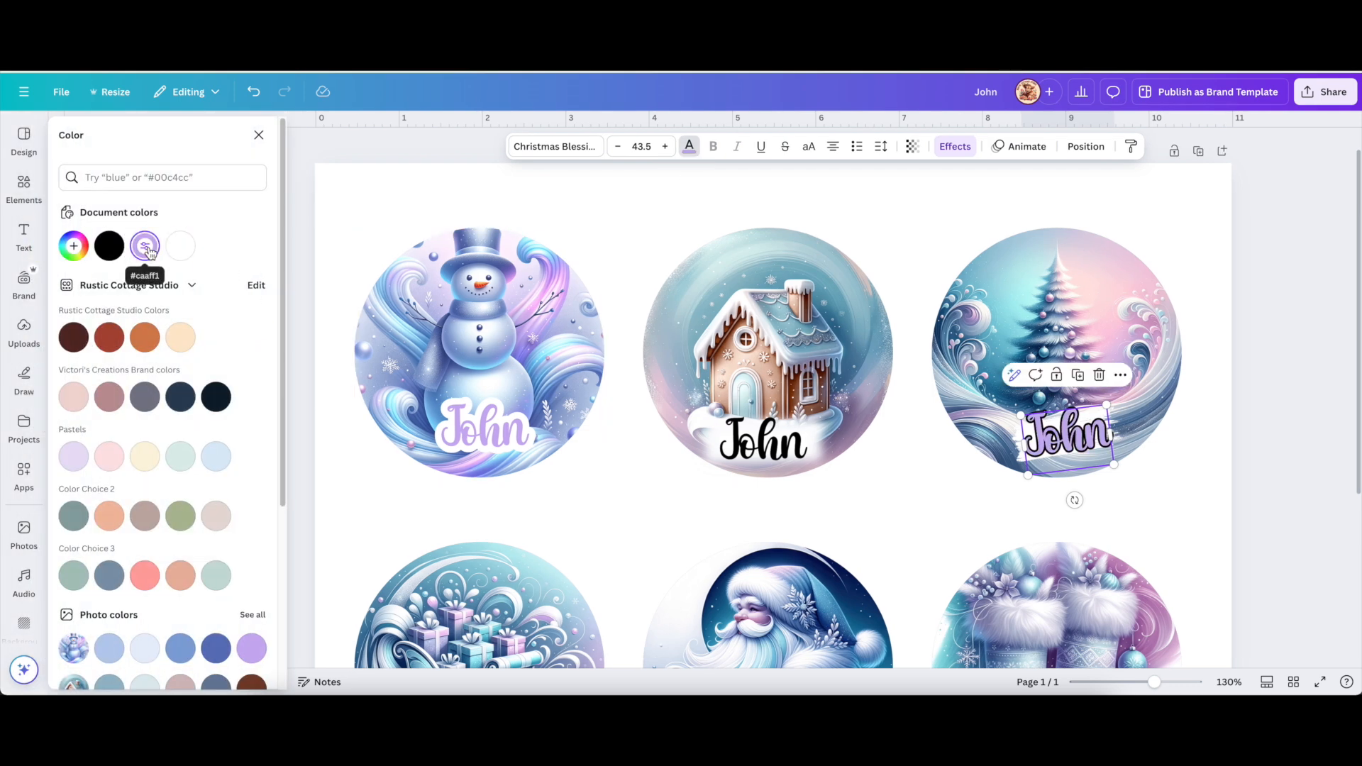
pyautogui.click(1082, 509)
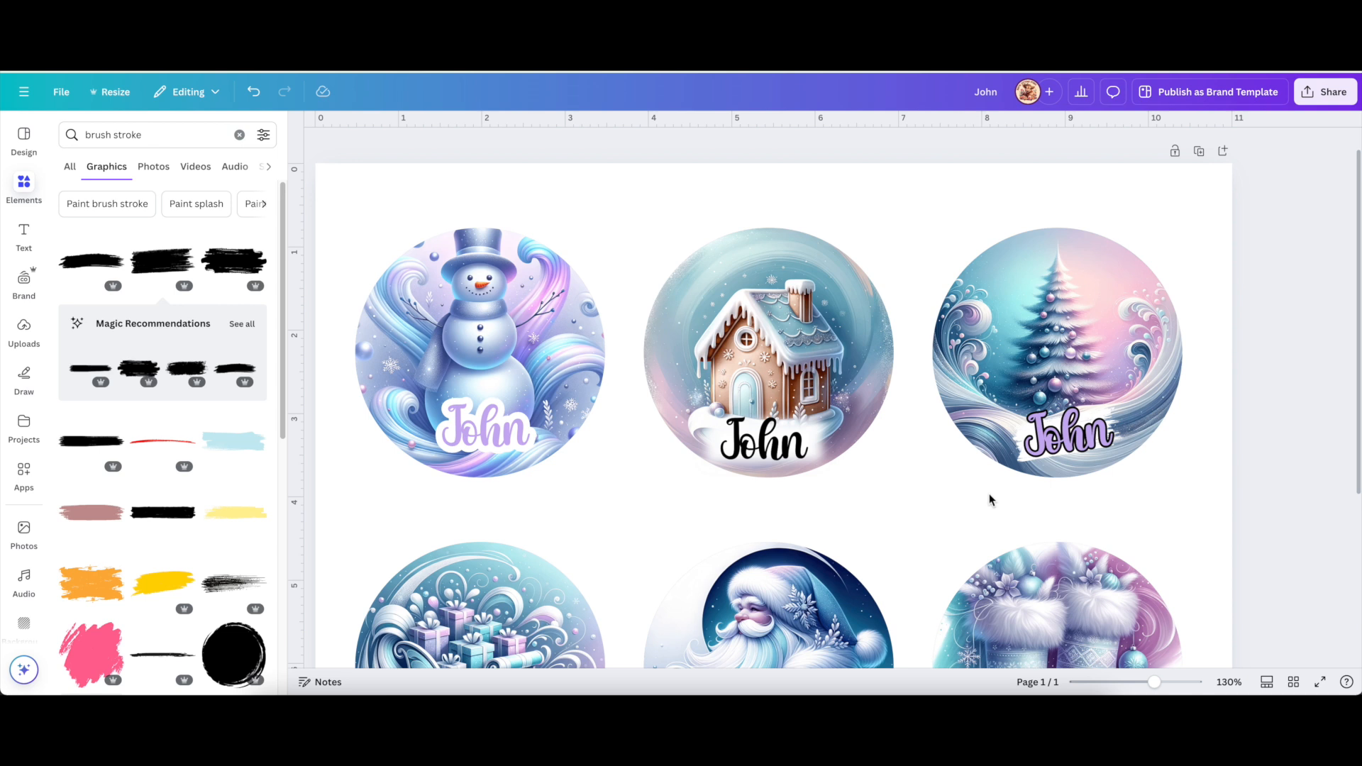
pyautogui.click(1040, 449)
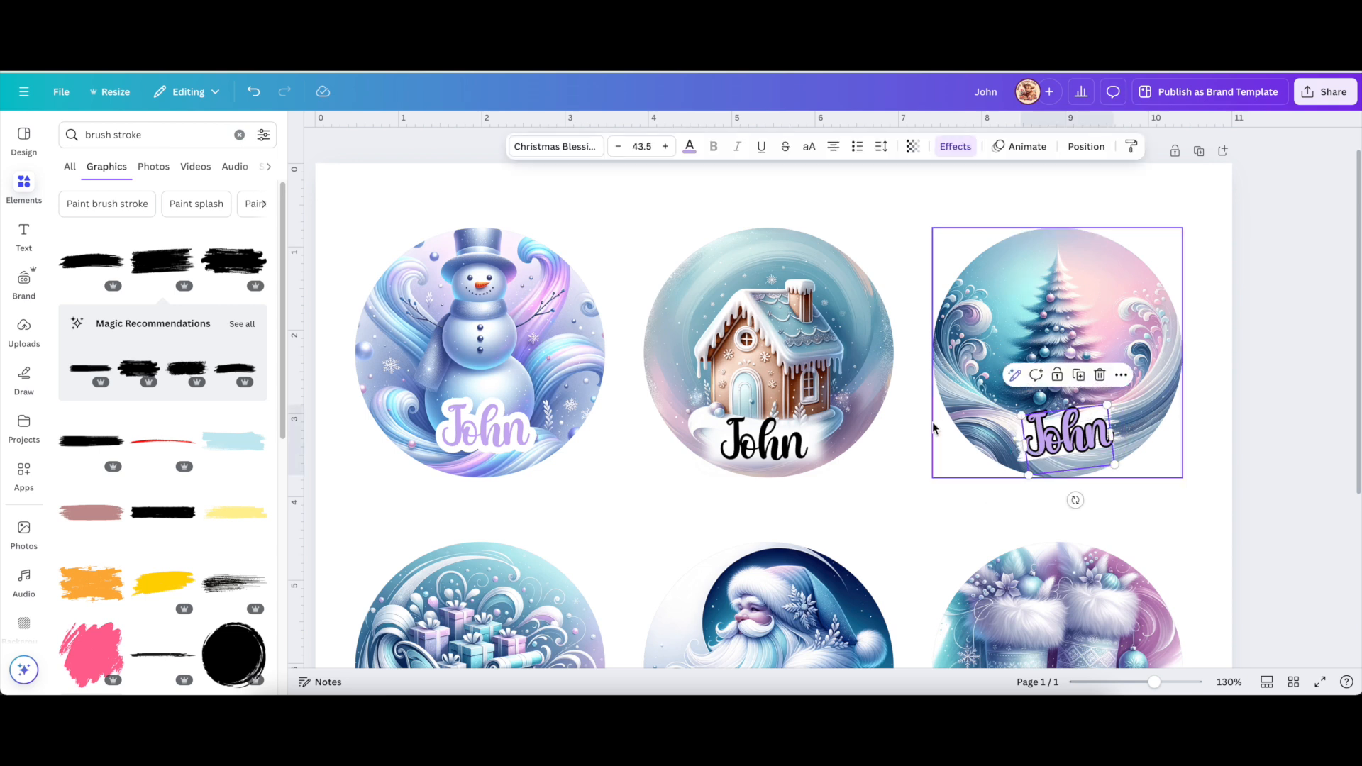
pyautogui.click(689, 146)
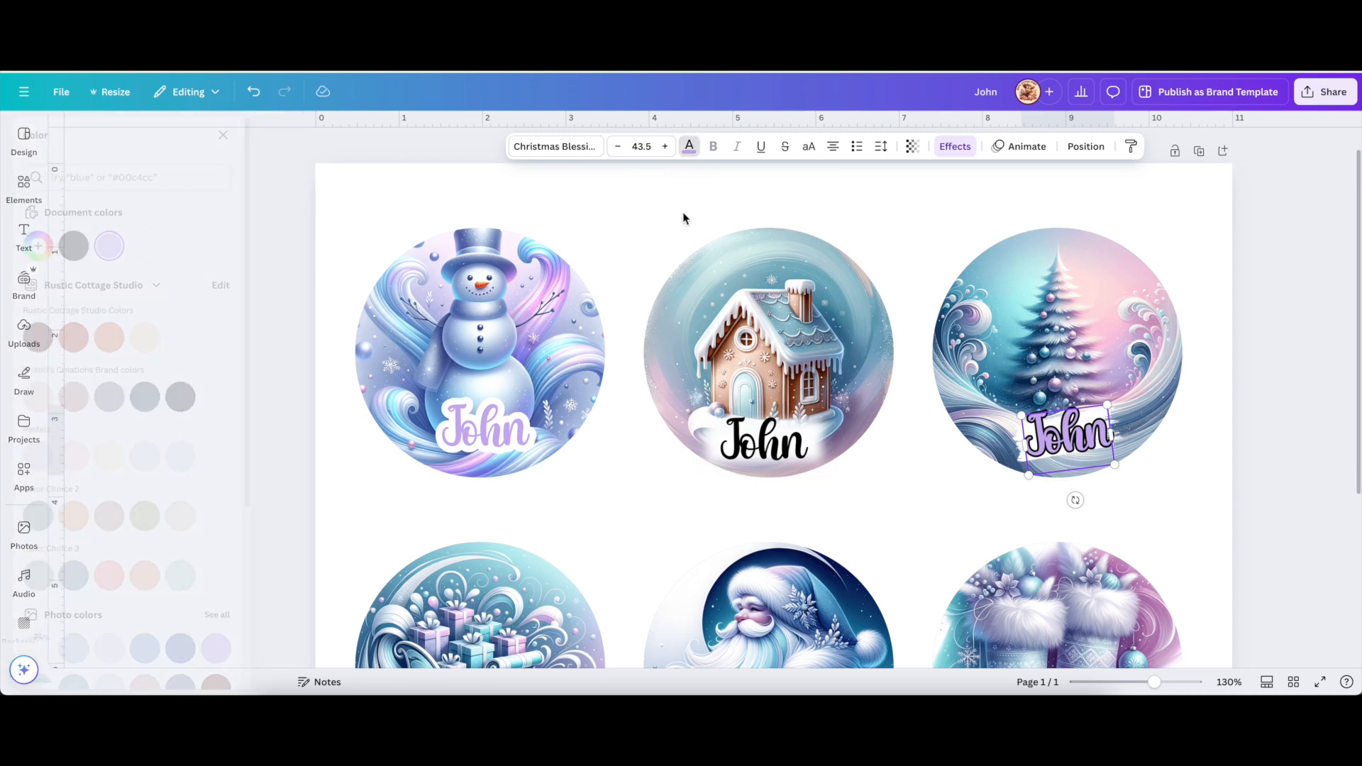
pyautogui.scroll(-1, 240, 343)
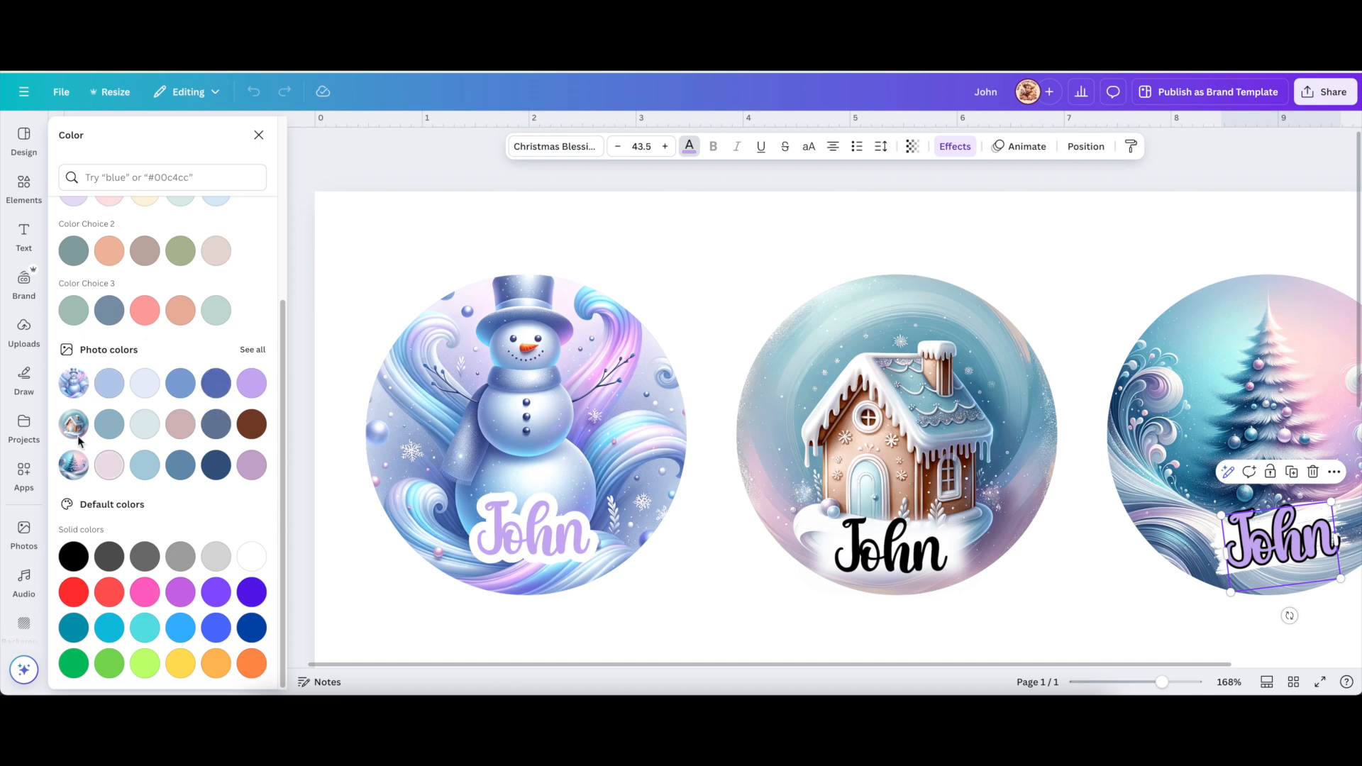
pyautogui.click(256, 476)
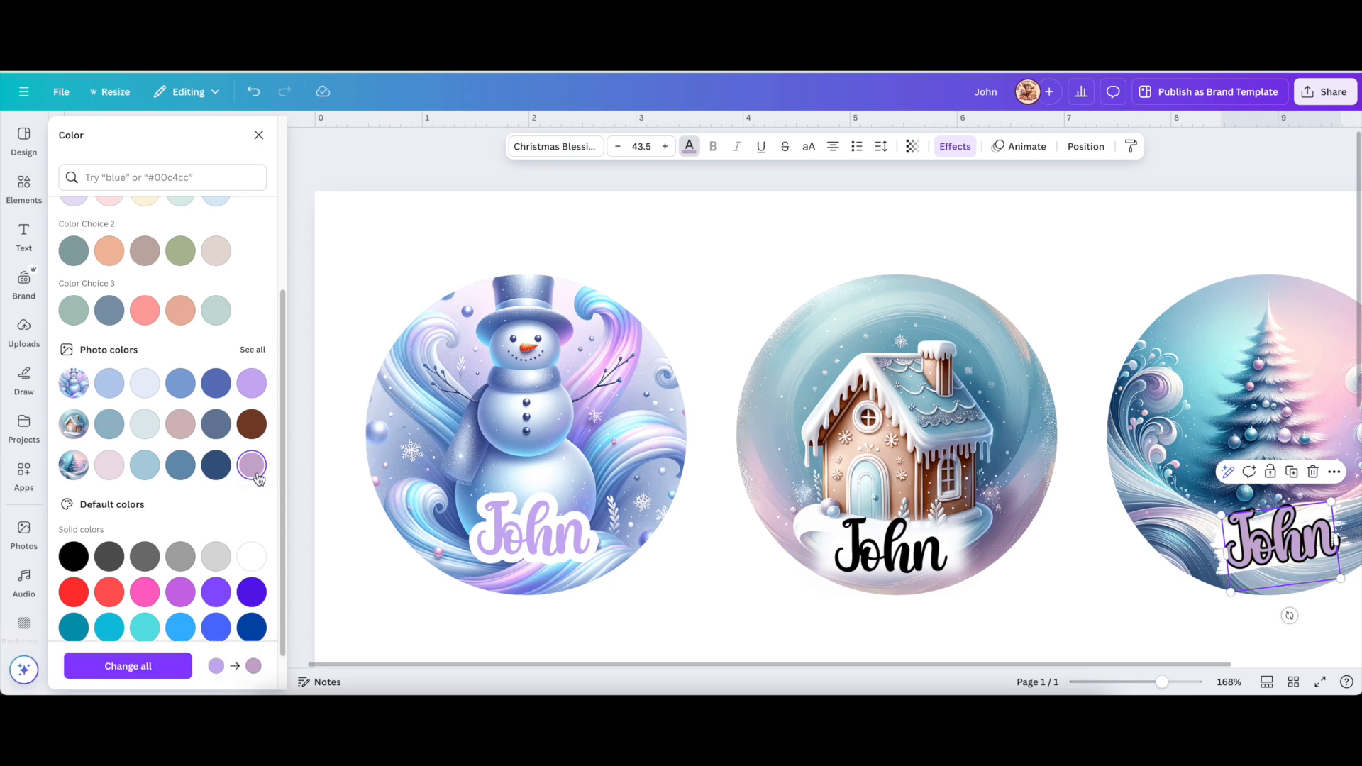
pyautogui.click(108, 473)
pyautogui.click(144, 473)
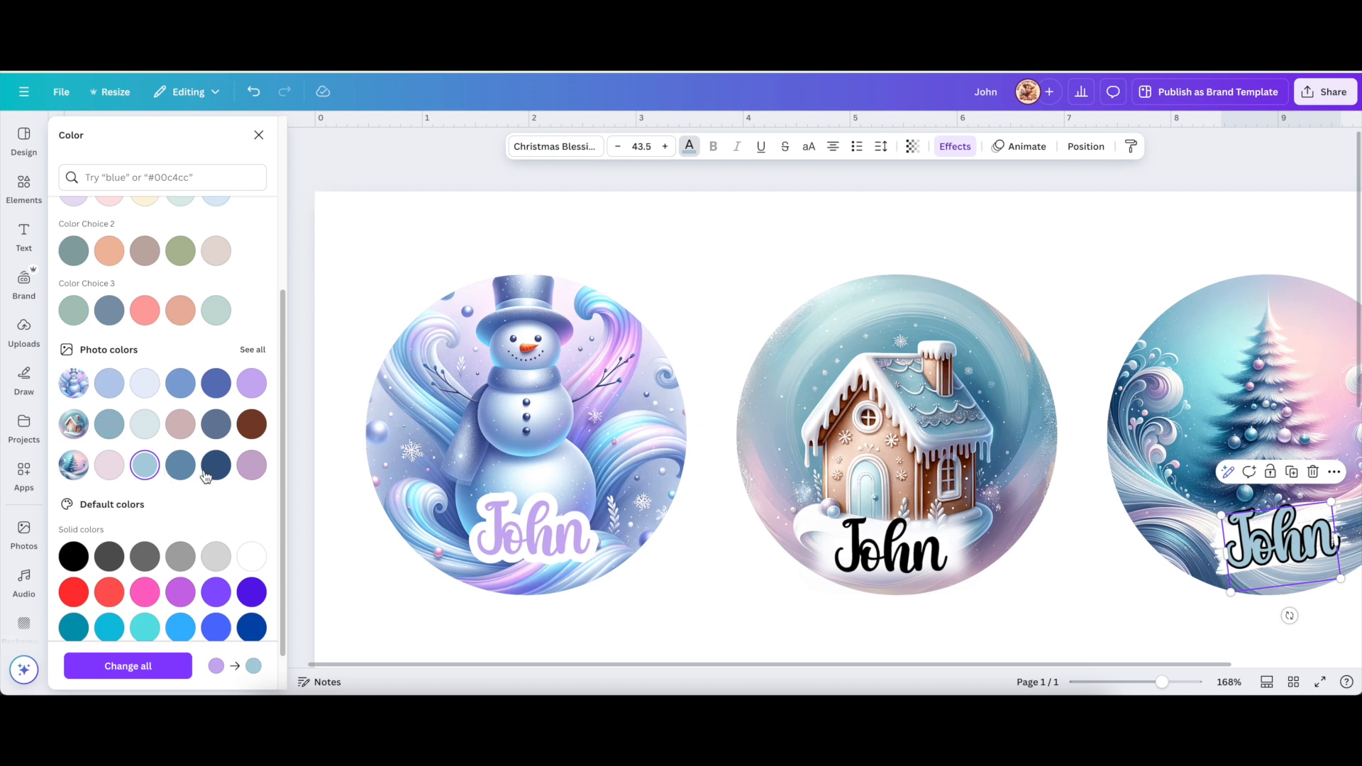
# Sample pale aqua #A6EBEE from the ornament artwork with the eyedropper for the John letters.
pyautogui.scroll(1, 206, 477)
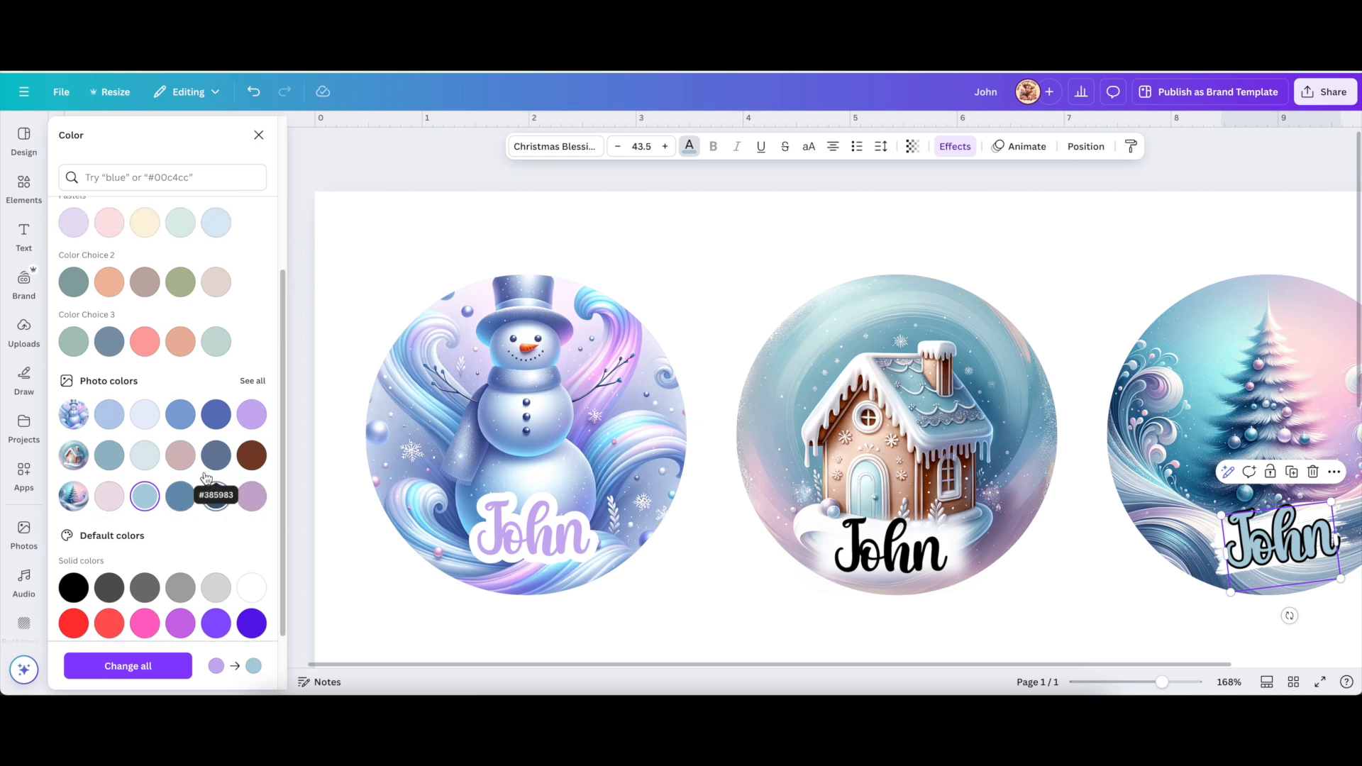
pyautogui.scroll(3, 206, 477)
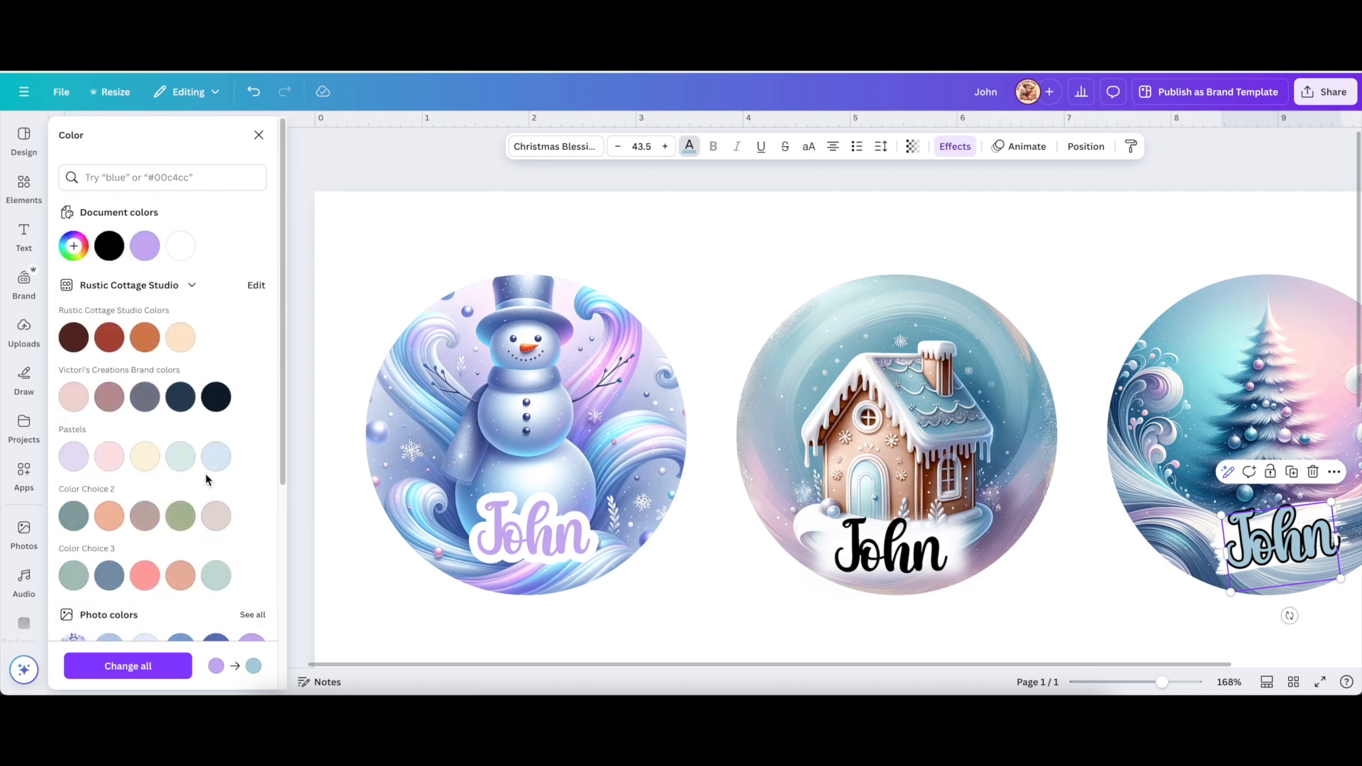
pyautogui.click(74, 246)
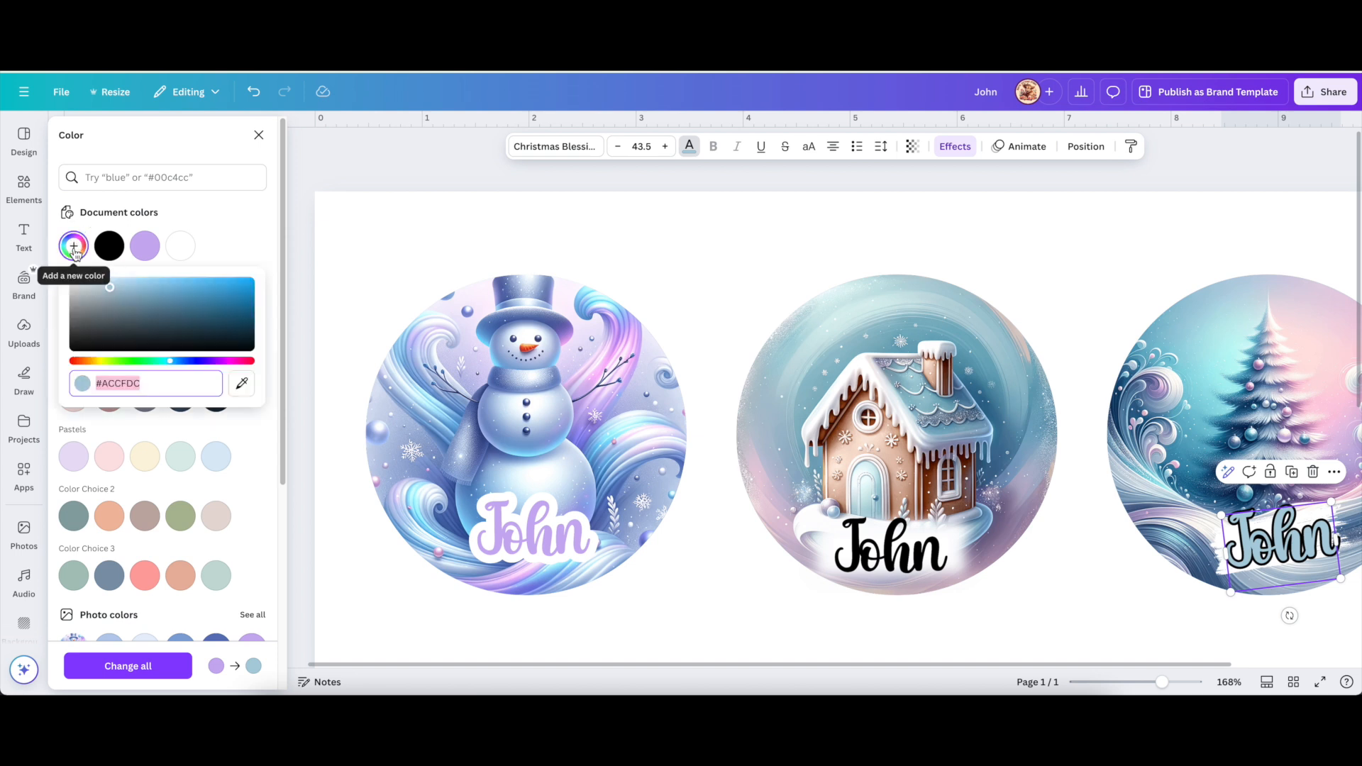
pyautogui.click(242, 387)
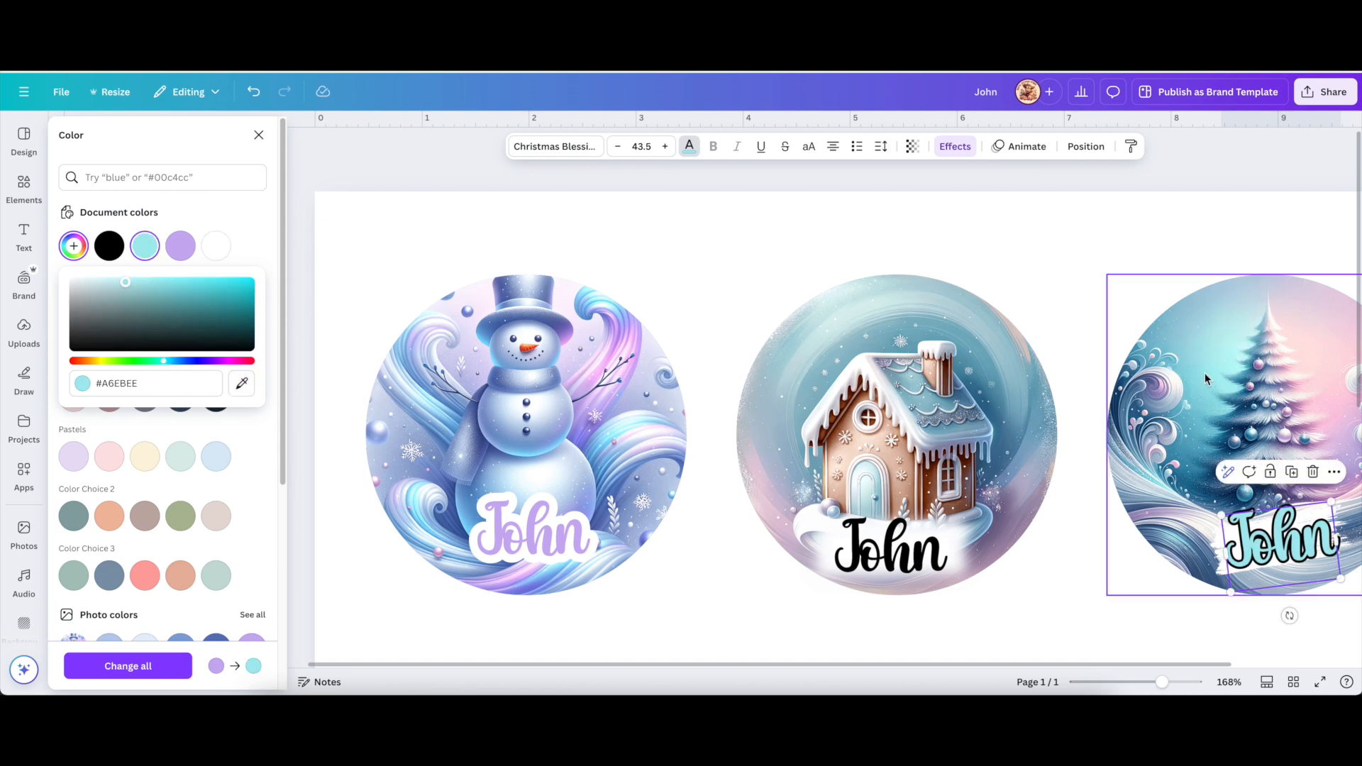
pyautogui.moveTo(1029, 664); pyautogui.dragTo(1171, 663)
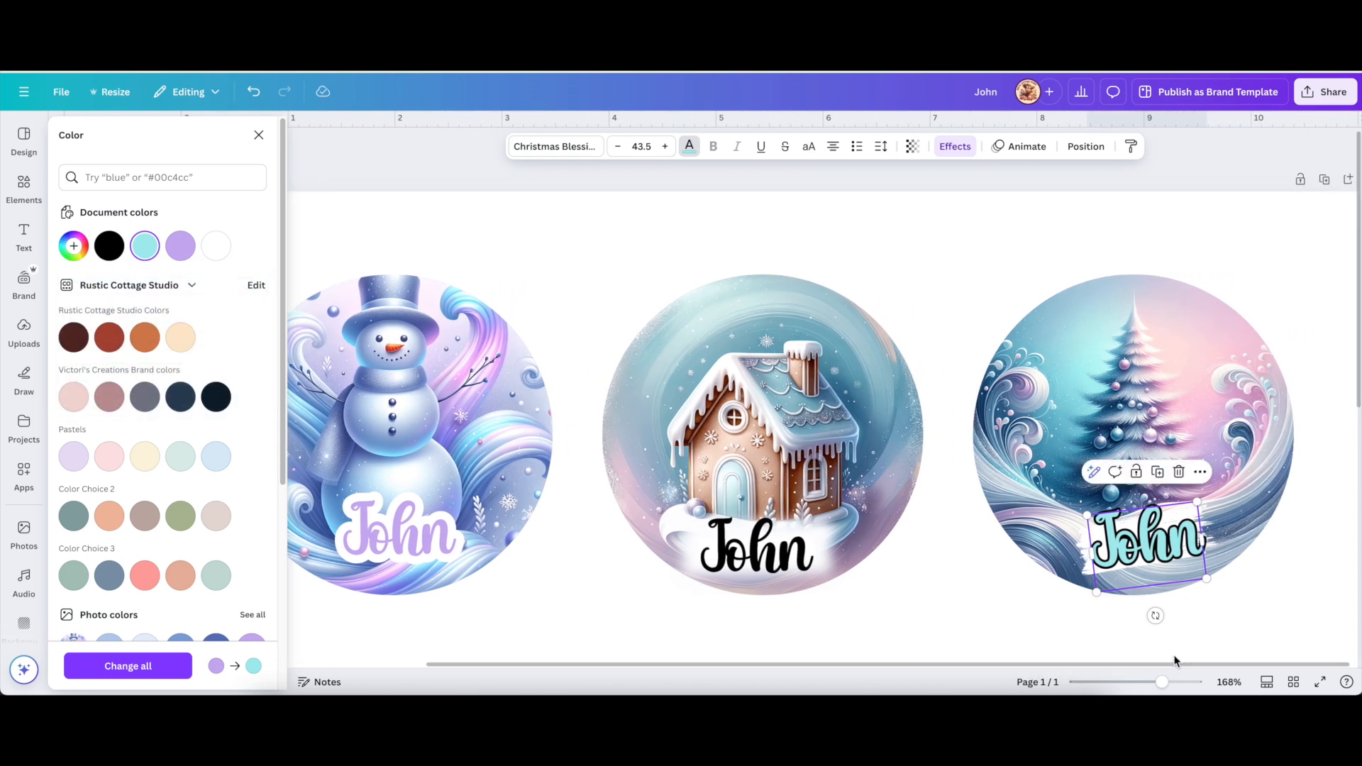
pyautogui.click(1036, 619)
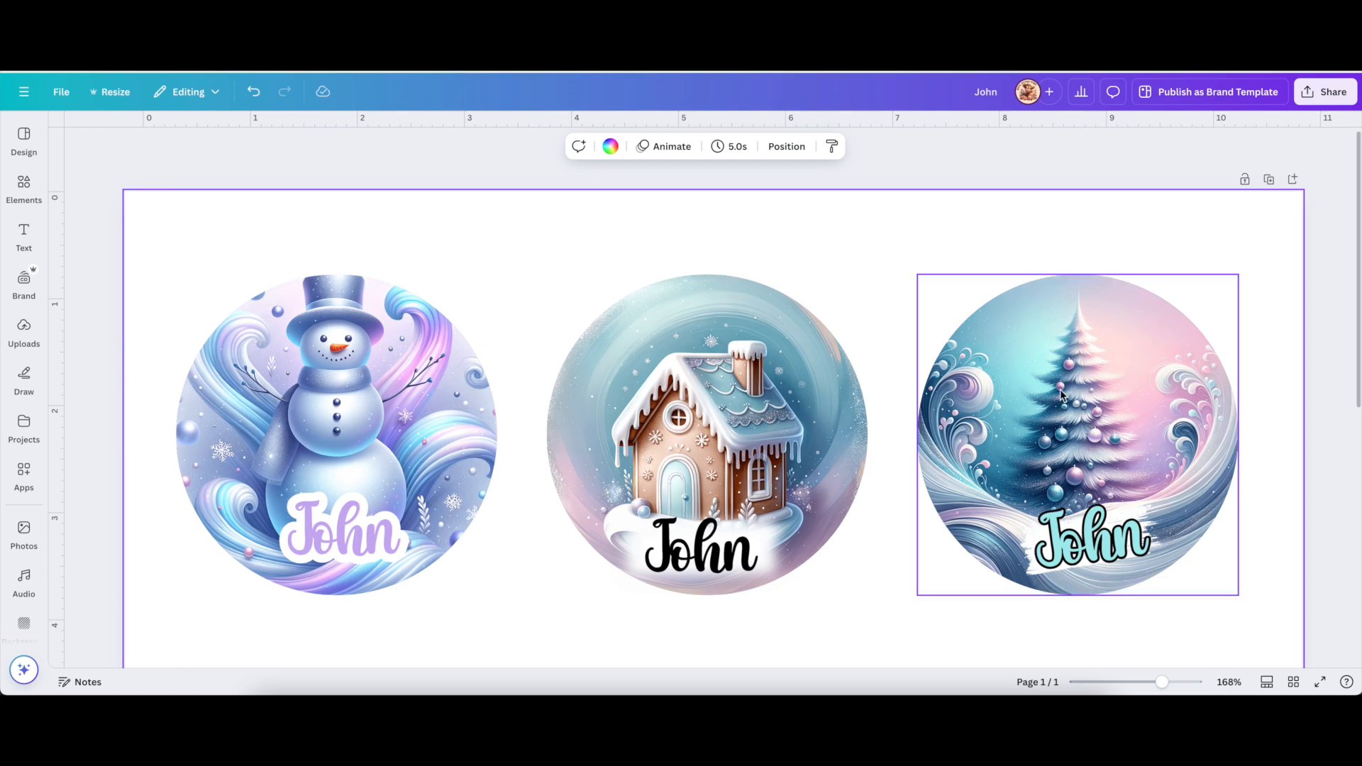
# Add a heart shape from Elements' Shapes collection to the design.
pyautogui.scroll(-1, 1054, 431)
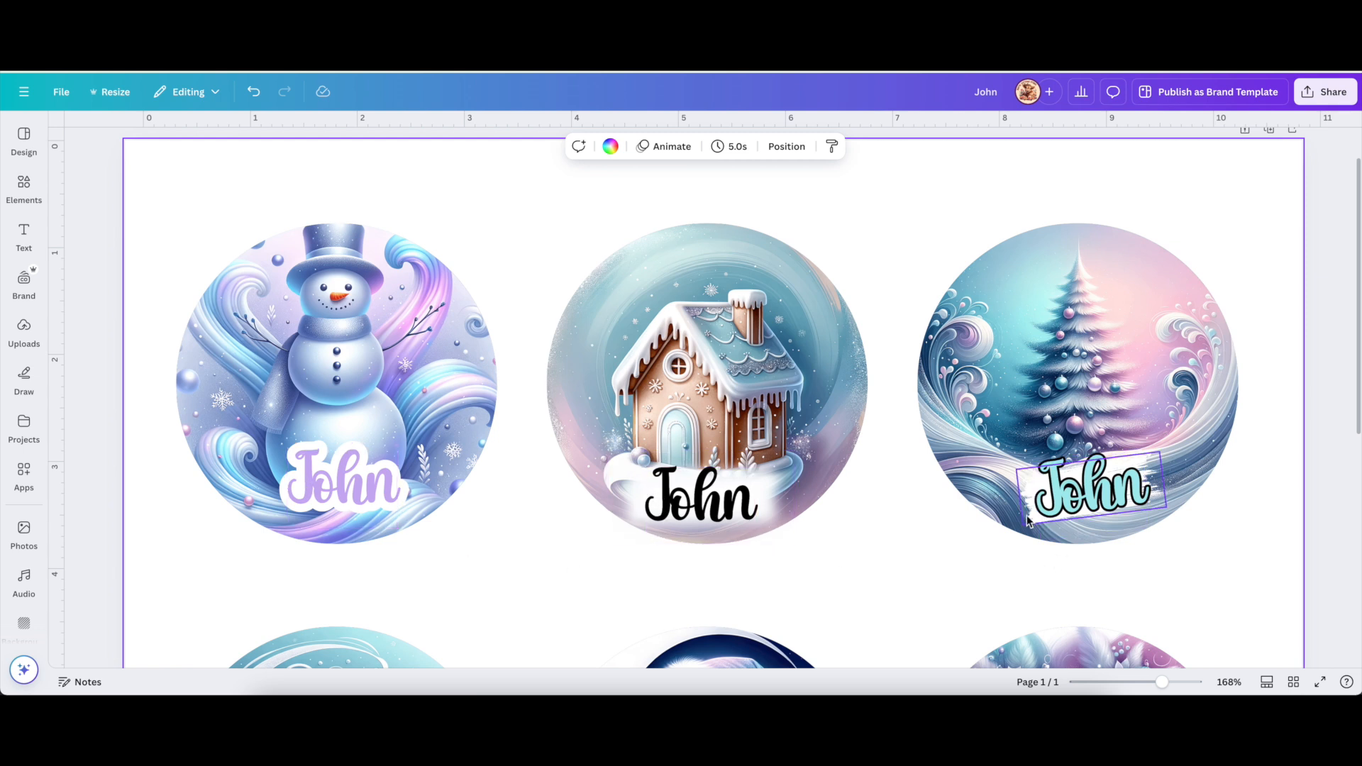
pyautogui.scroll(-6, 953, 537)
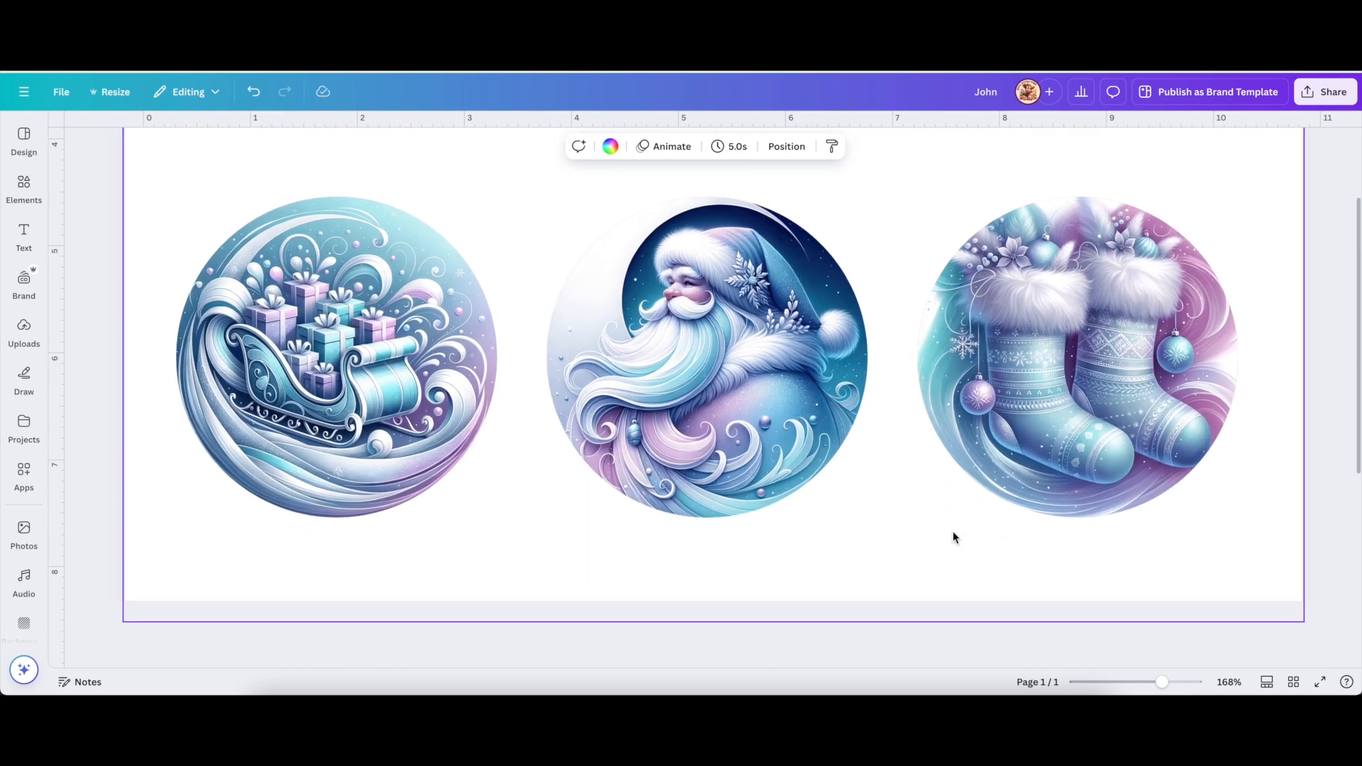
pyautogui.click(23, 186)
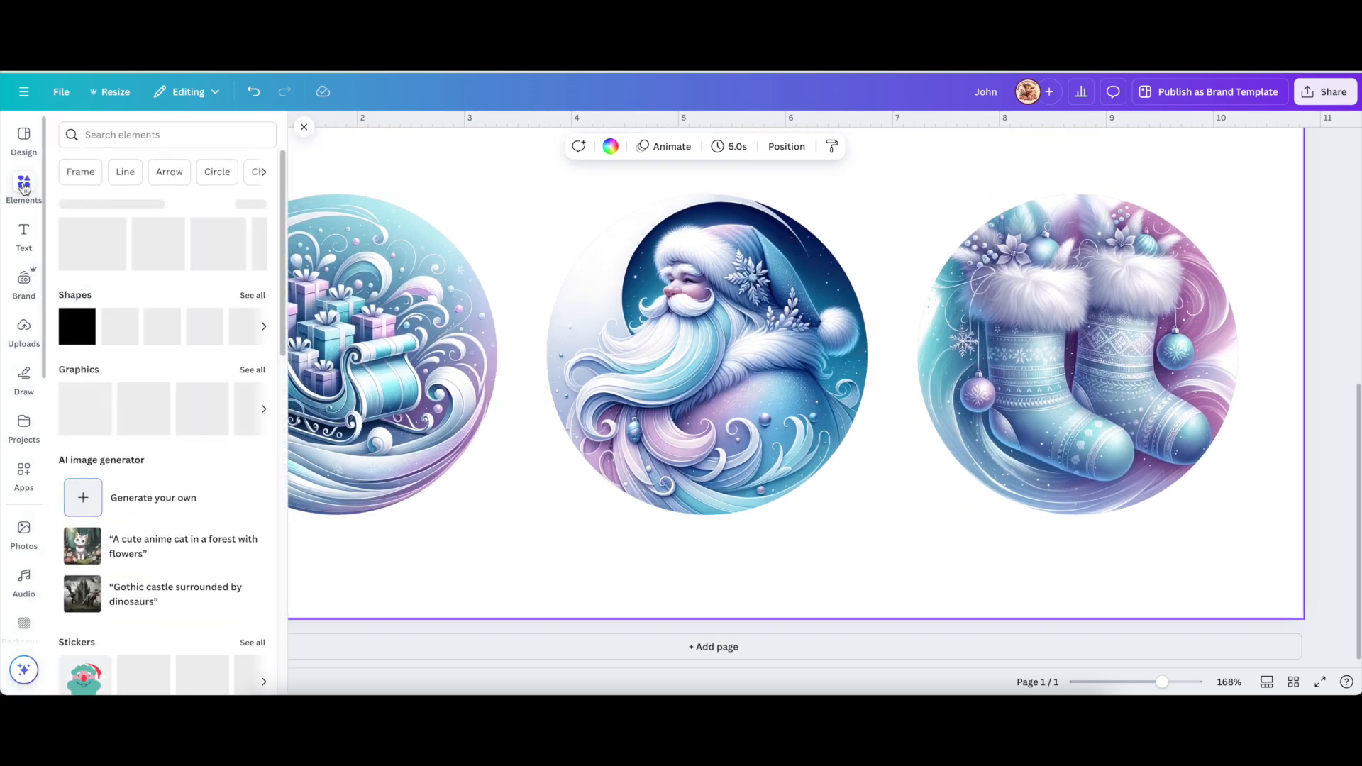
pyautogui.click(260, 298)
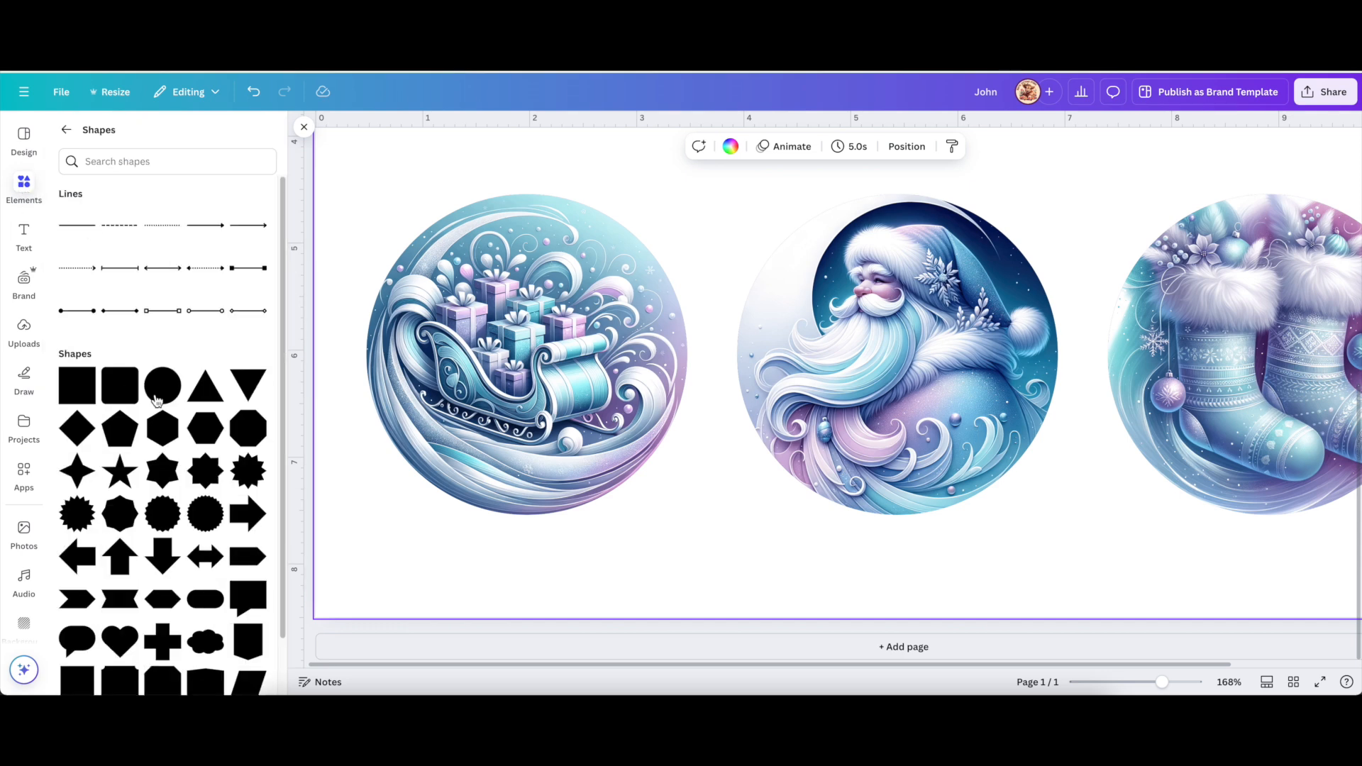
pyautogui.scroll(-1, 177, 560)
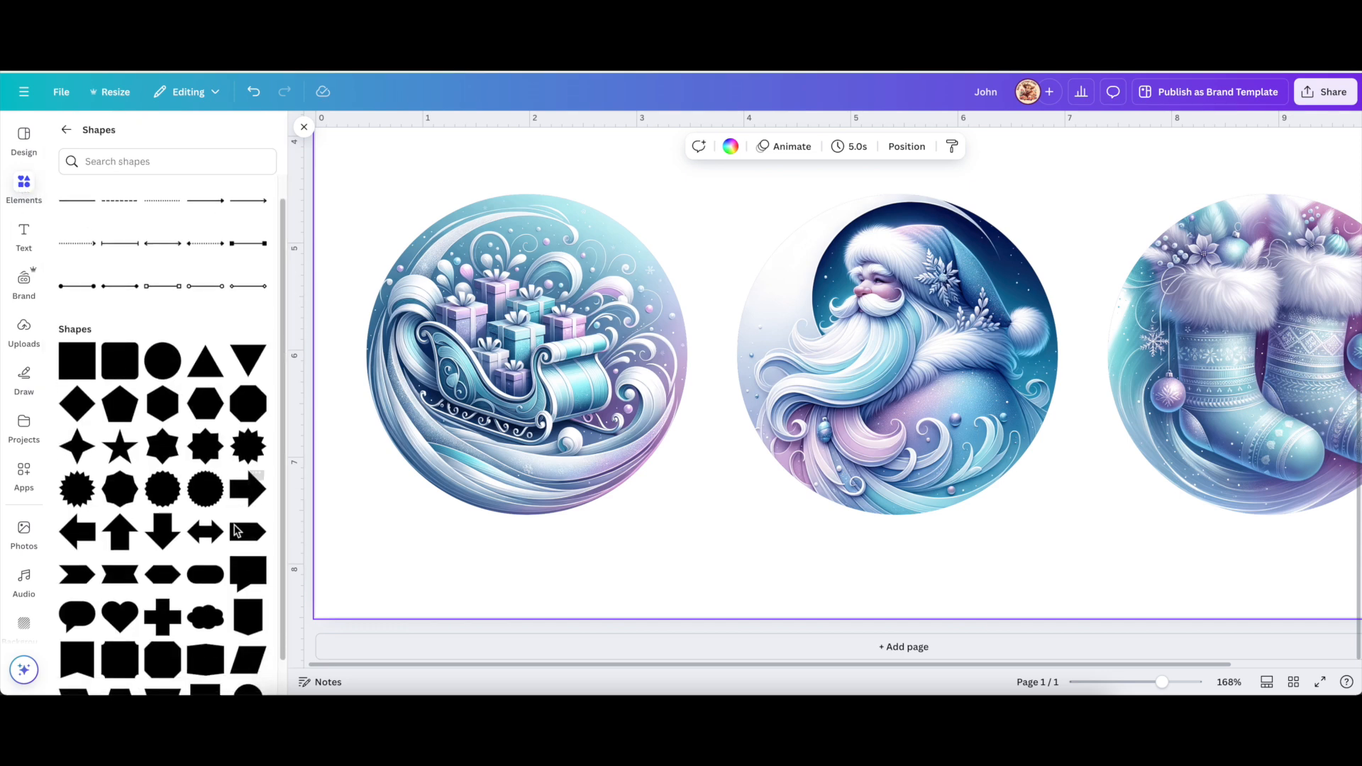
pyautogui.scroll(-1, 830, 561)
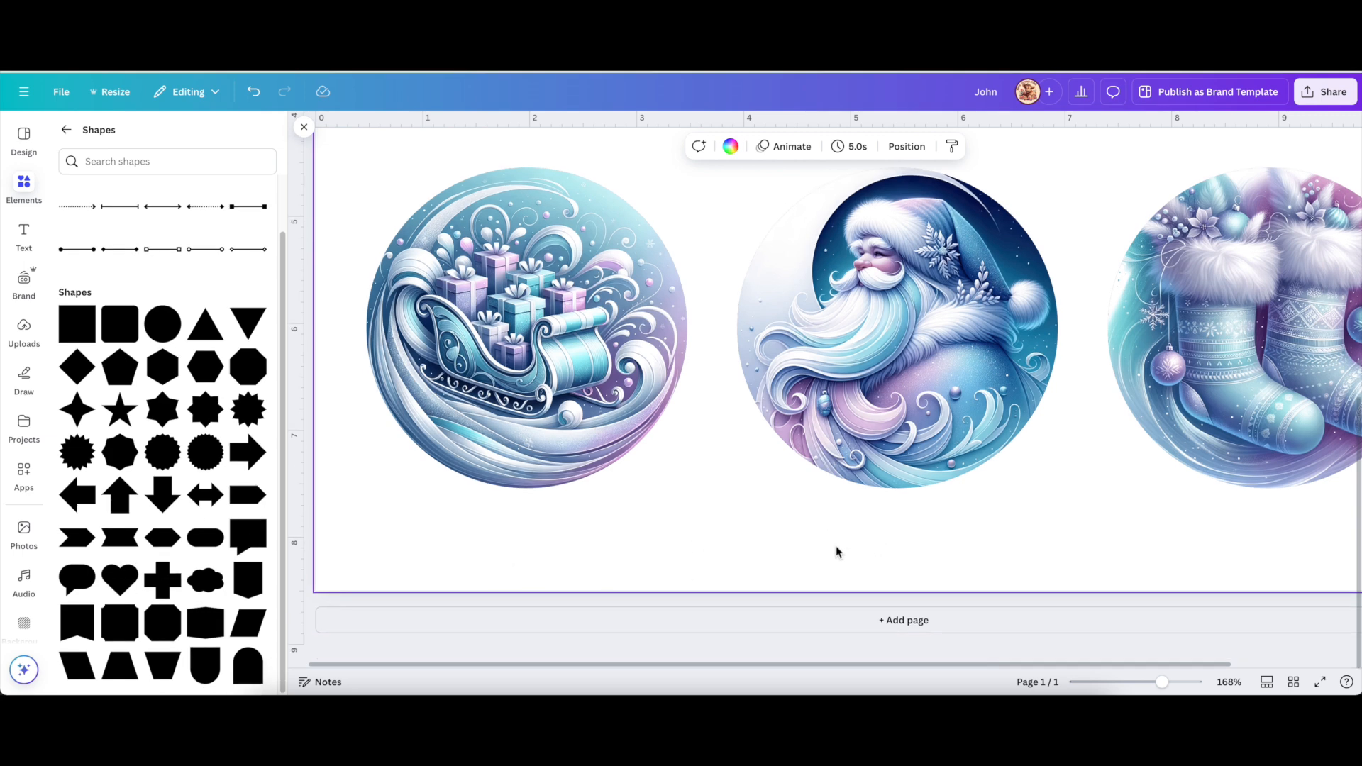
pyautogui.click(128, 572)
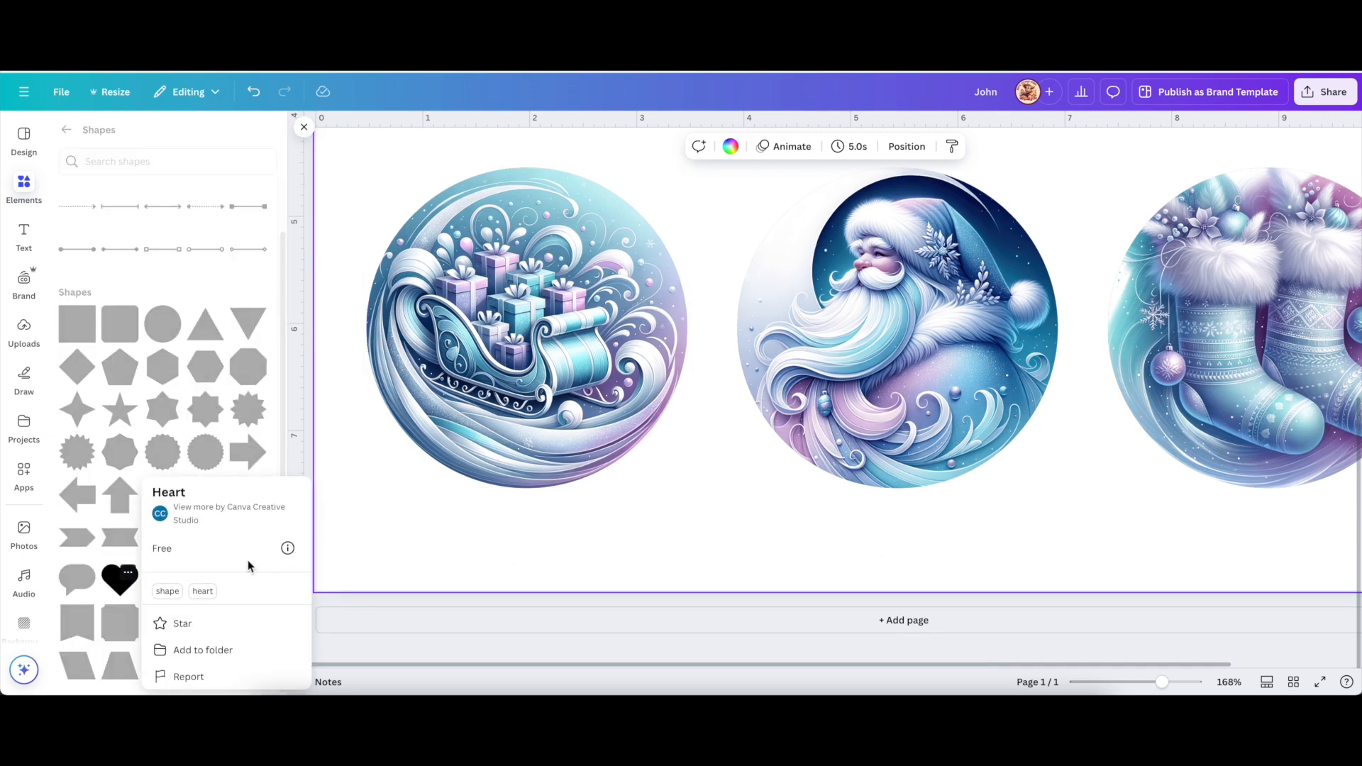
pyautogui.click(115, 590)
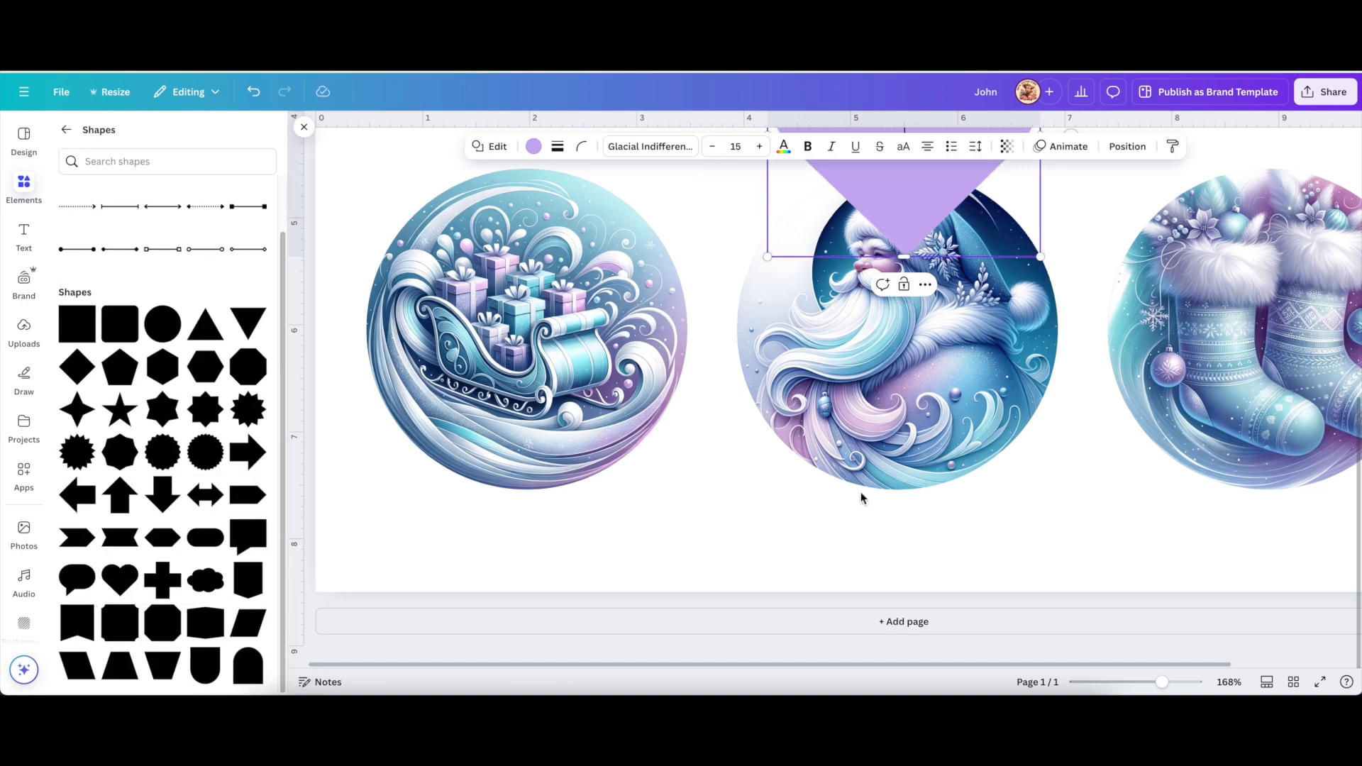
# Shrink the heart and place it at the bottom of the sleigh circle, then copy the cyan John label.
pyautogui.scroll(4, 861, 492)
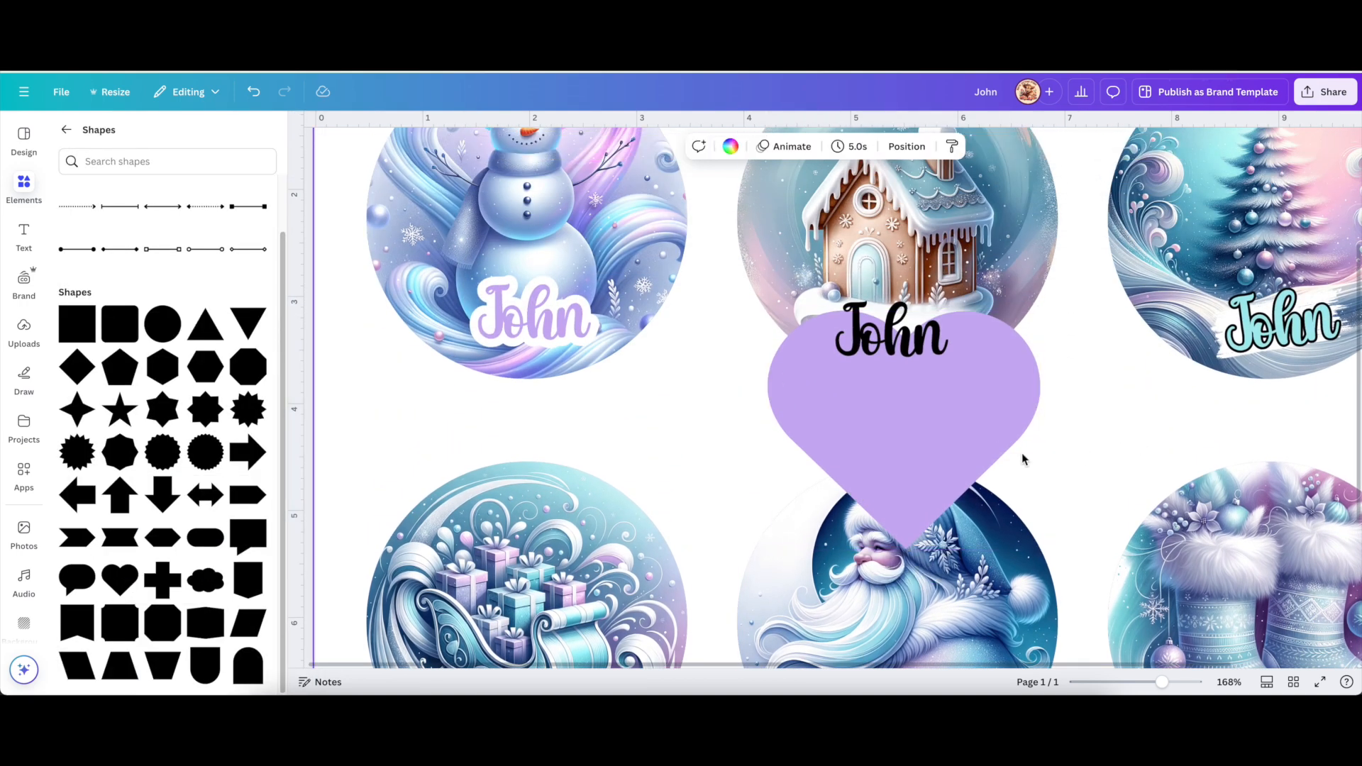
pyautogui.moveTo(985, 427); pyautogui.dragTo(628, 600)
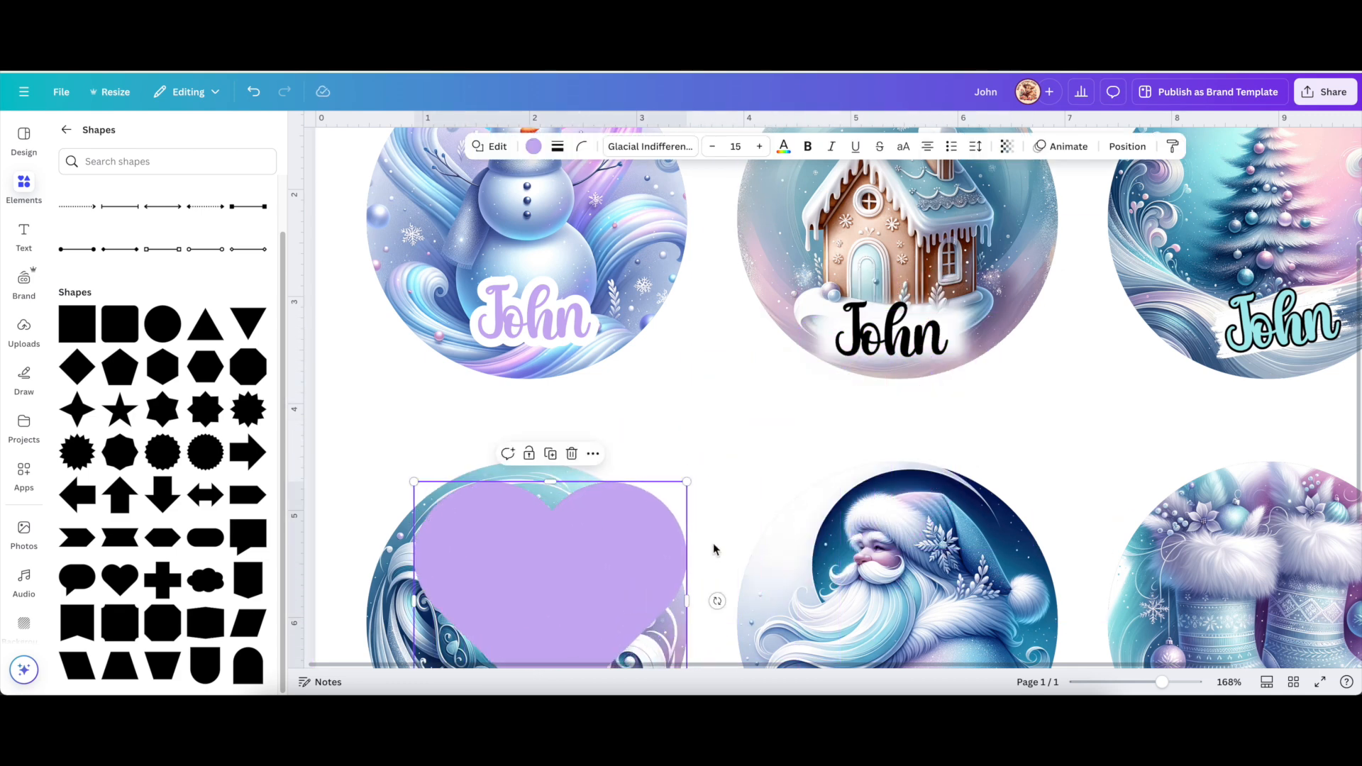
pyautogui.scroll(-2, 713, 542)
pyautogui.moveTo(687, 314); pyautogui.dragTo(541, 458)
pyautogui.moveTo(481, 500); pyautogui.dragTo(529, 555)
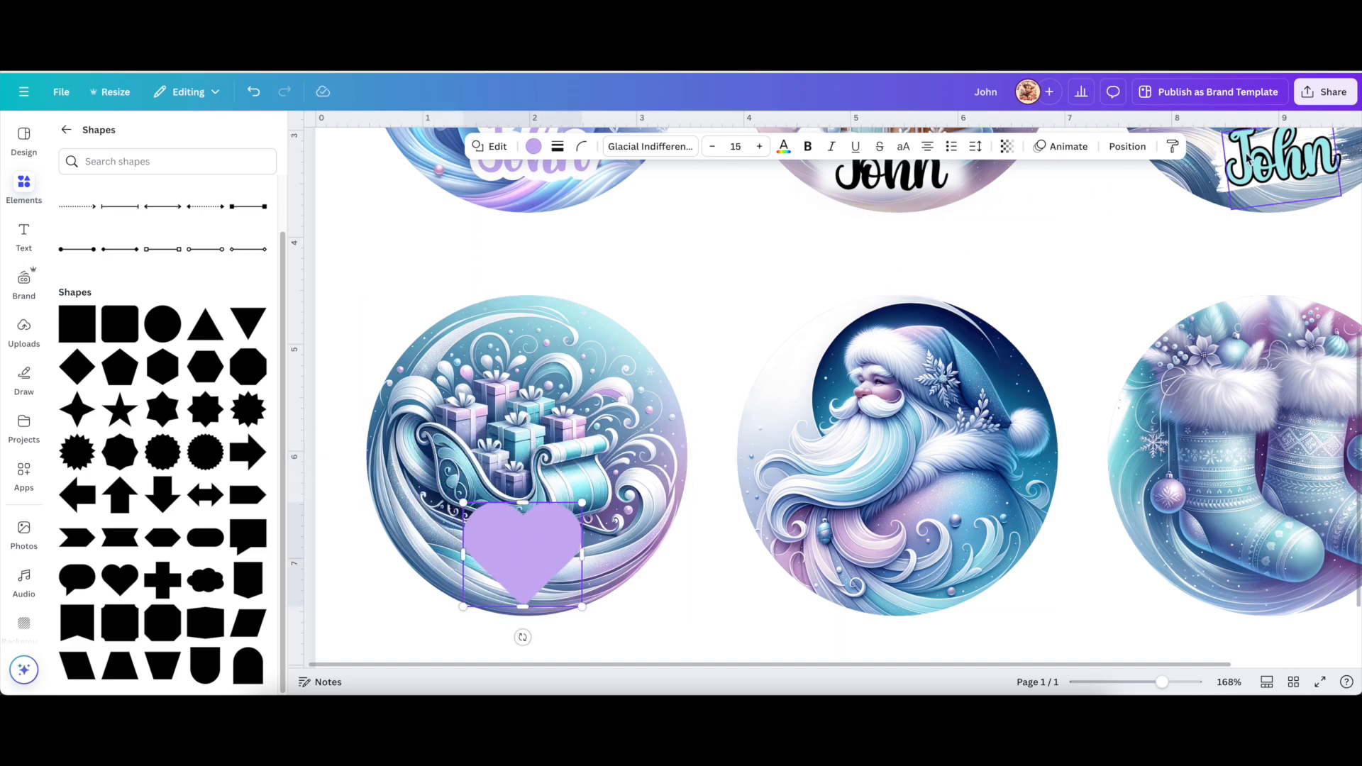
pyautogui.click(1263, 170)
pyautogui.click(1293, 243)
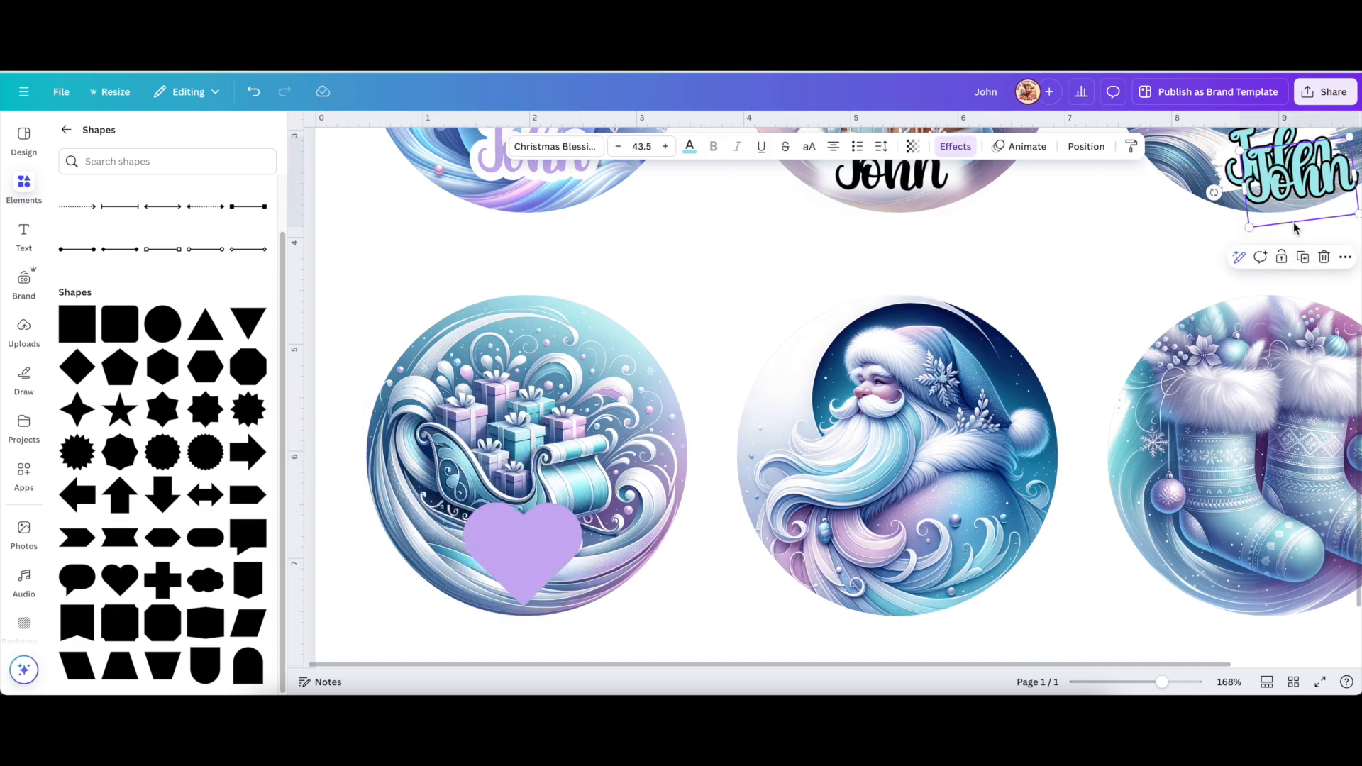
# Place the John copy on the sleigh heart and fill the heart with the gifts' pink via eyedropper.
pyautogui.moveTo(1278, 232); pyautogui.dragTo(525, 553)
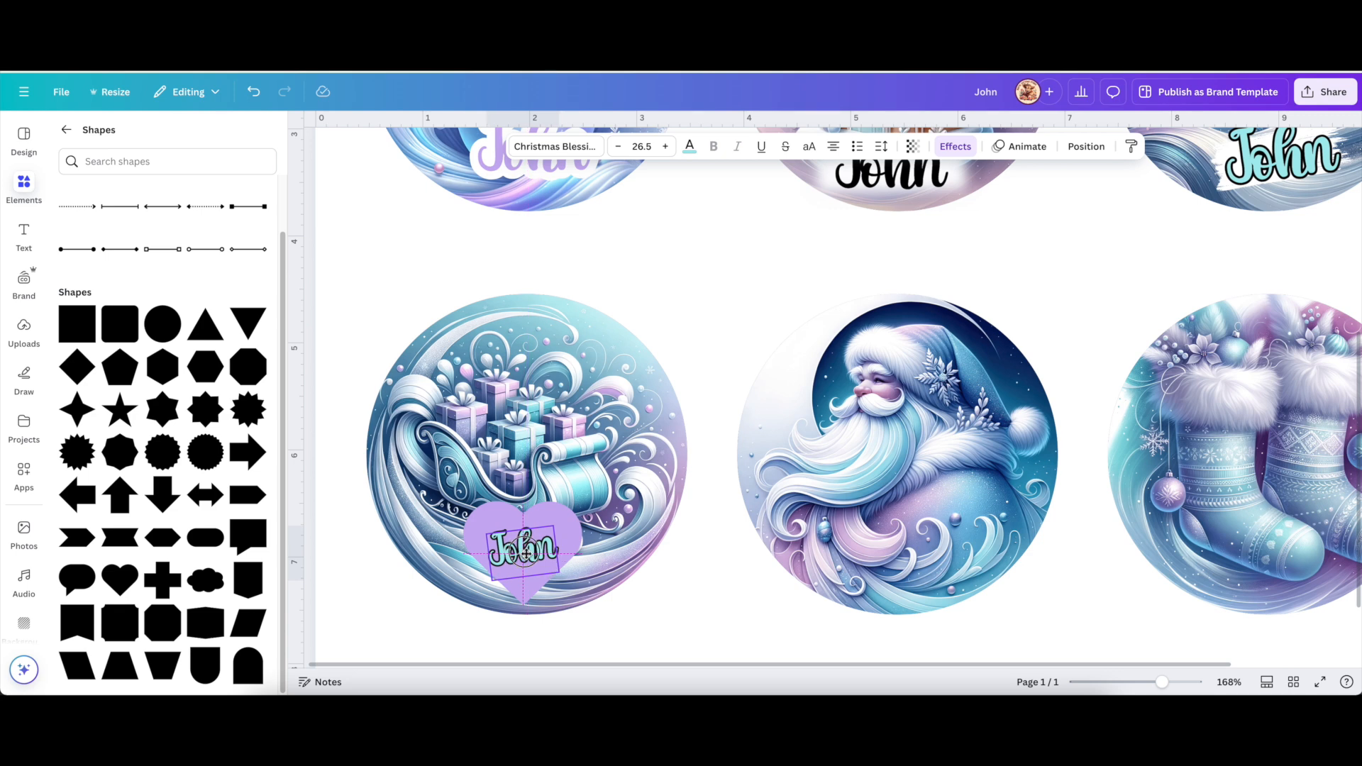
pyautogui.click(719, 570)
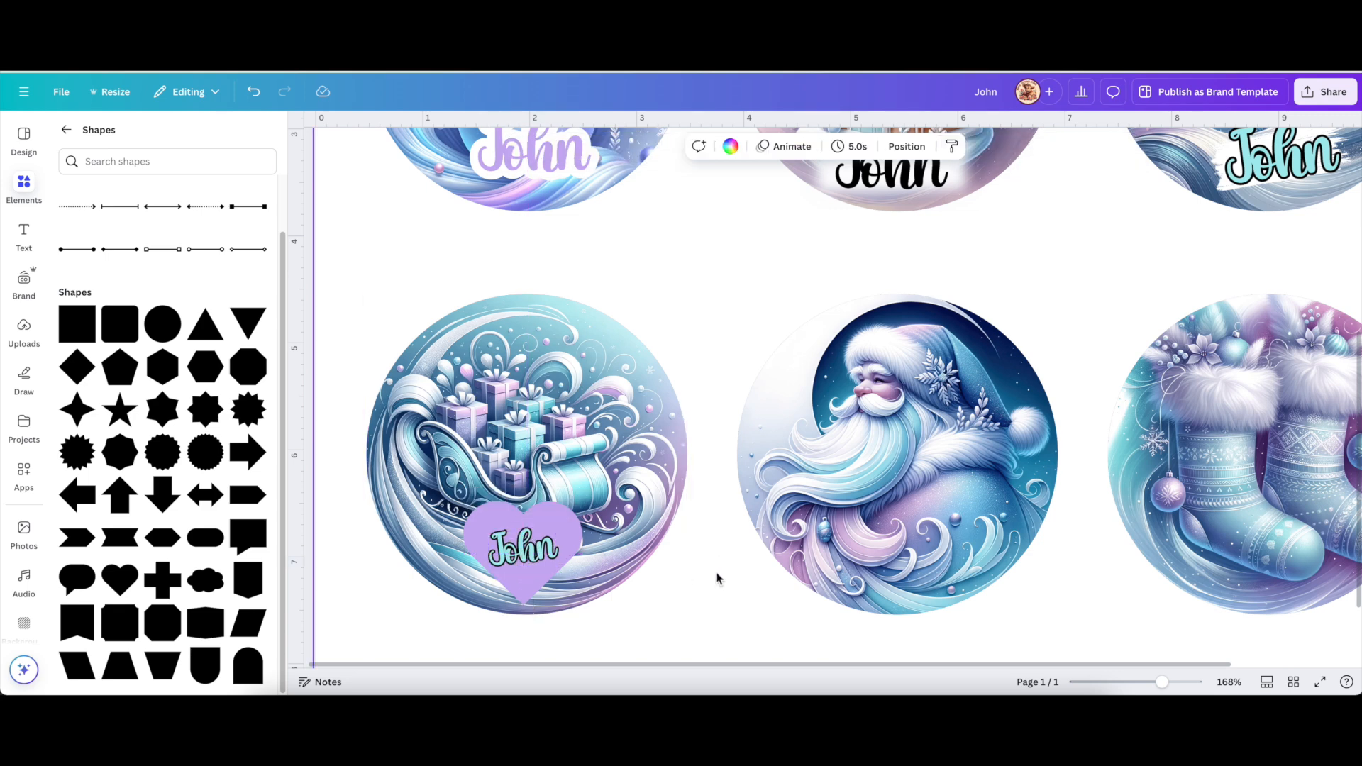
pyautogui.click(558, 528)
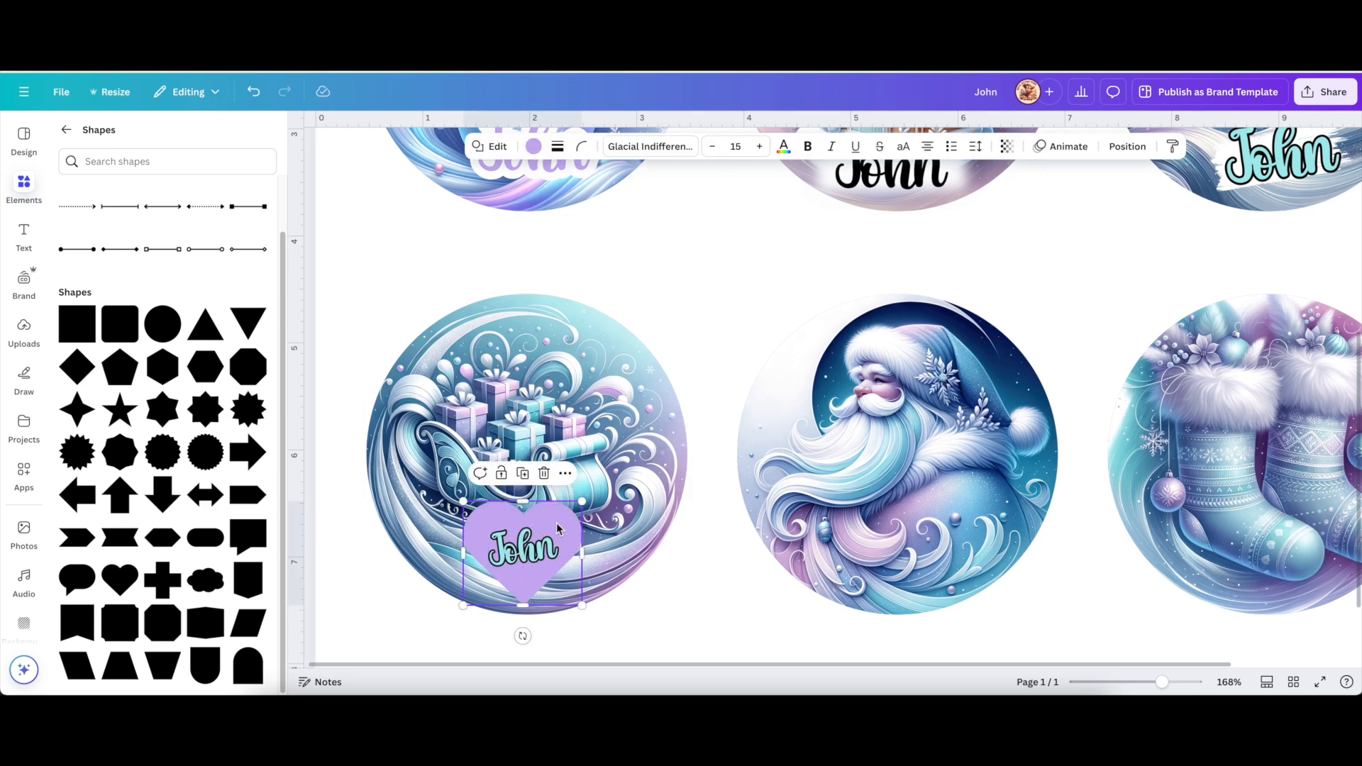
pyautogui.click(534, 146)
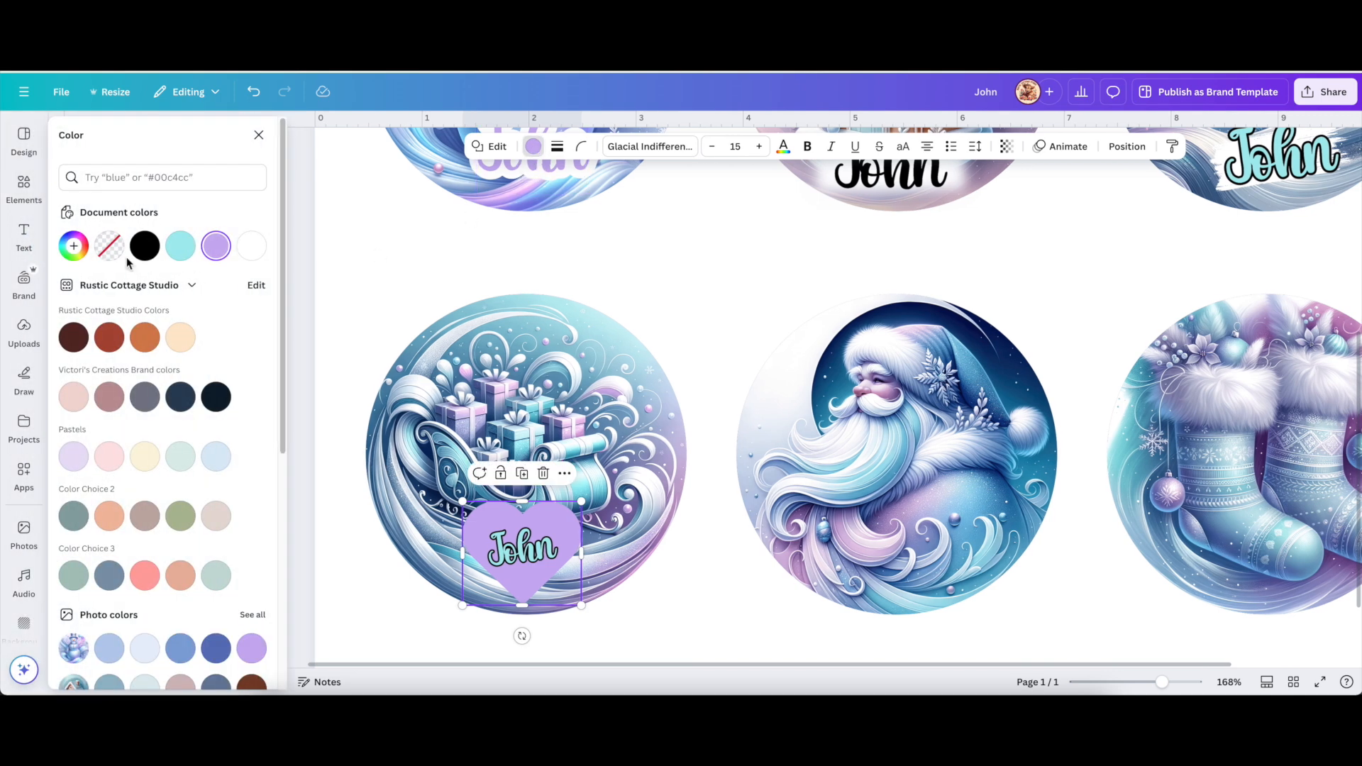
pyautogui.click(73, 246)
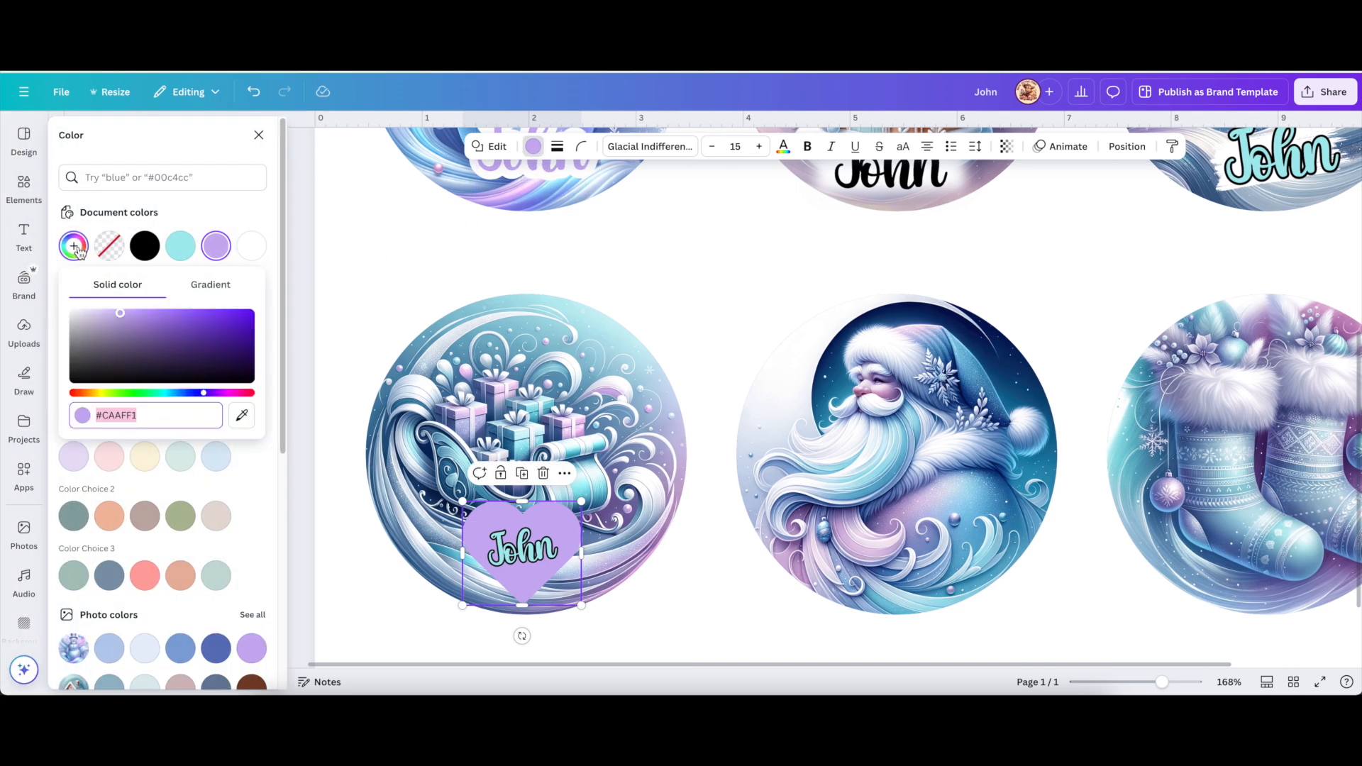
pyautogui.click(242, 417)
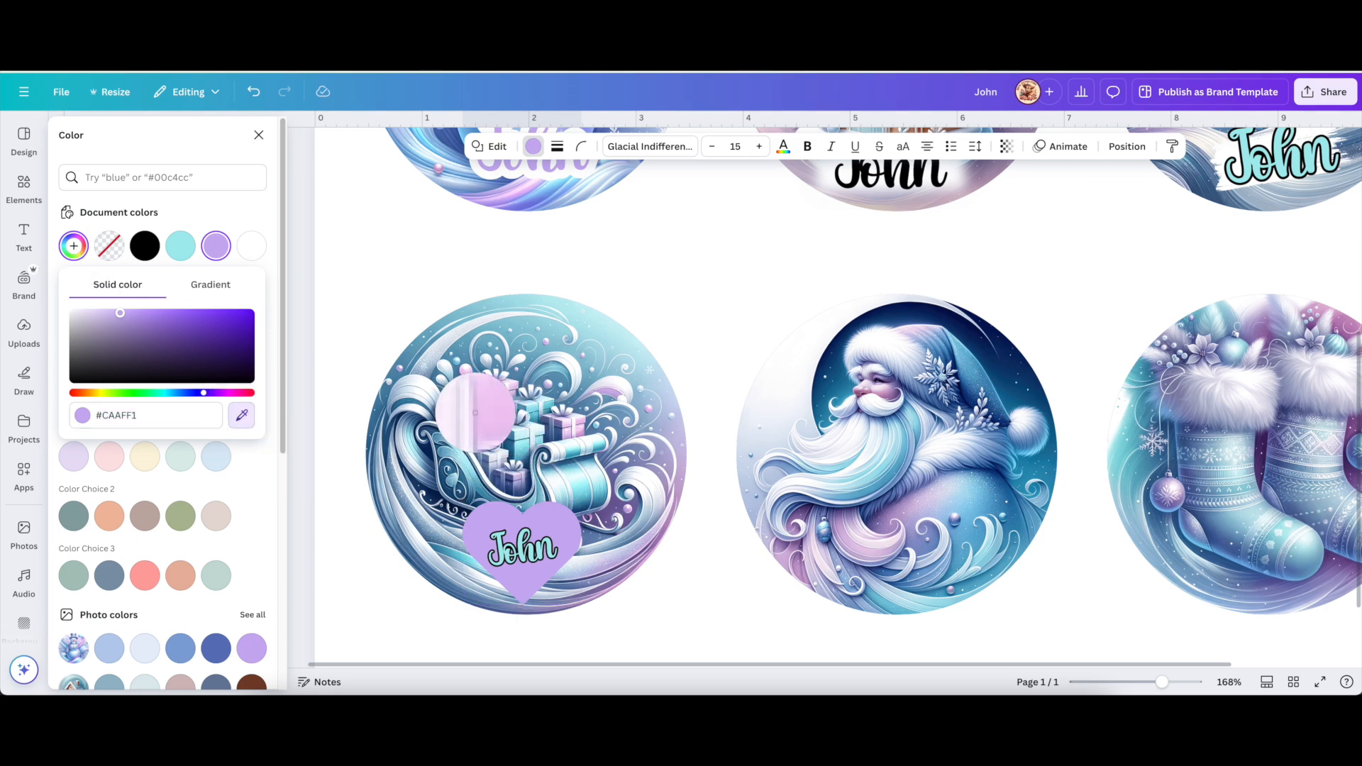
pyautogui.click(475, 414)
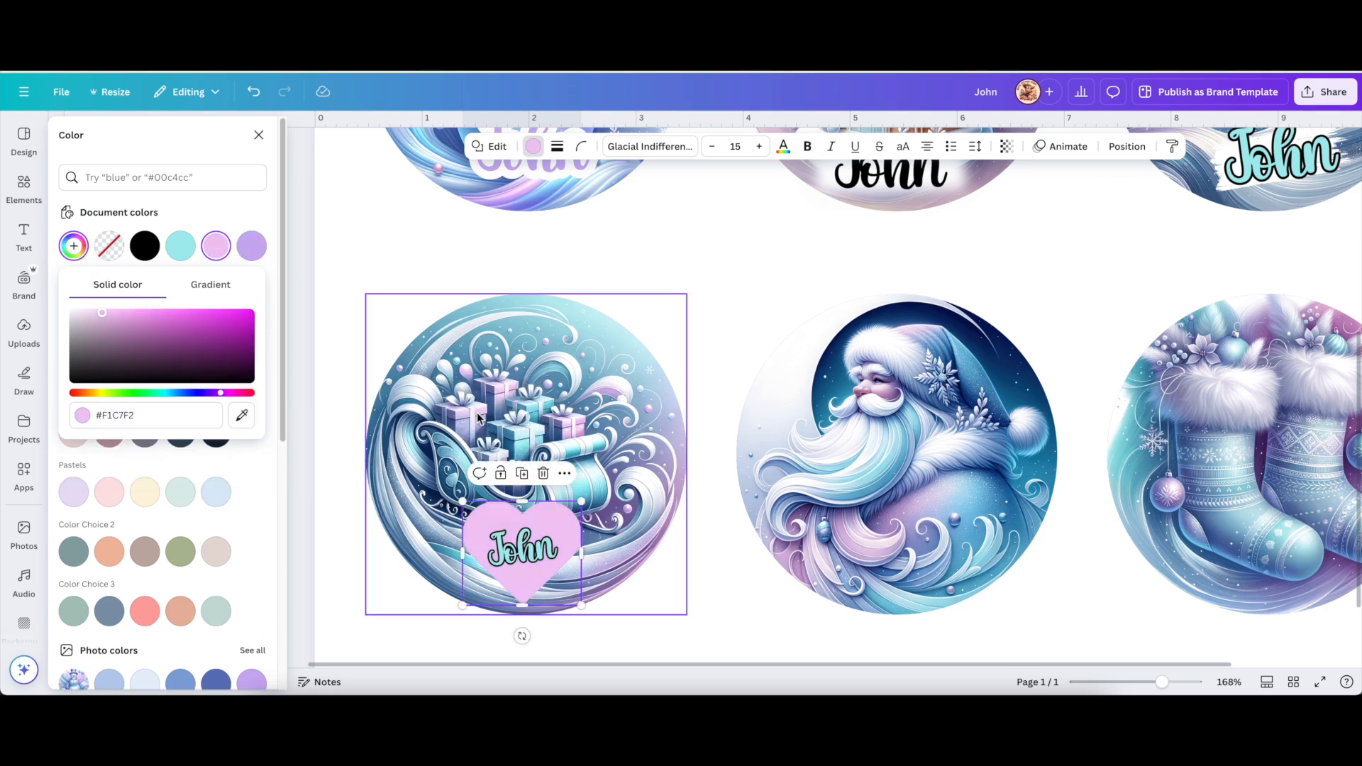
pyautogui.click(716, 298)
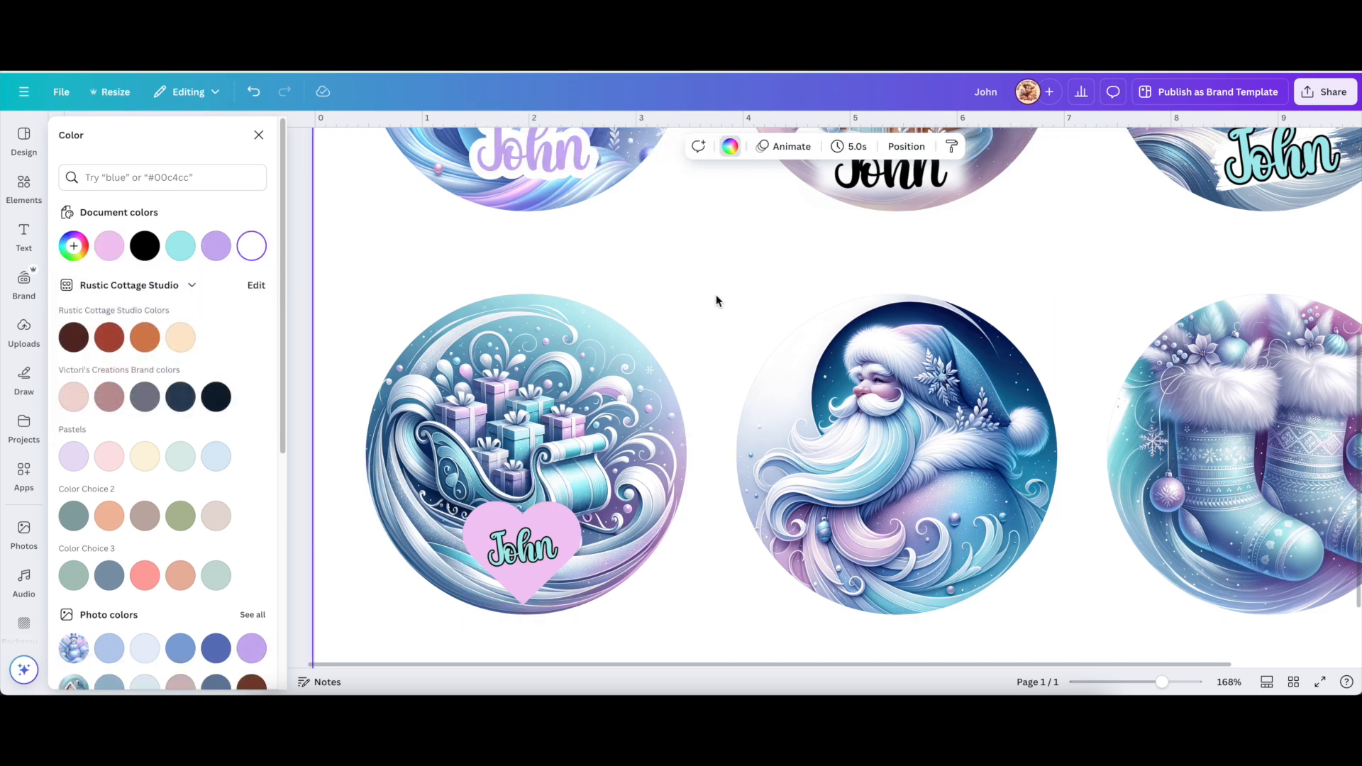
# Give the heart a solid cyan border with weight 2.
pyautogui.click(522, 574)
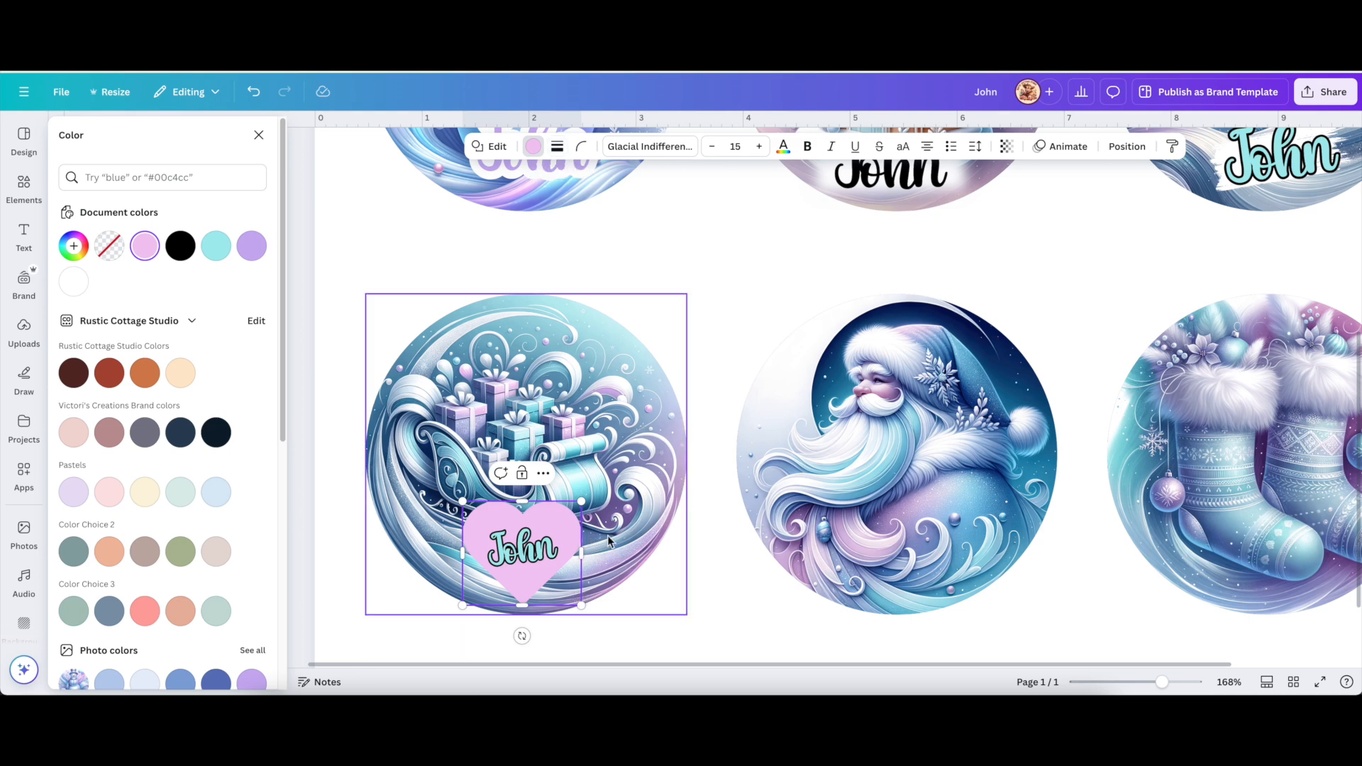
pyautogui.click(559, 148)
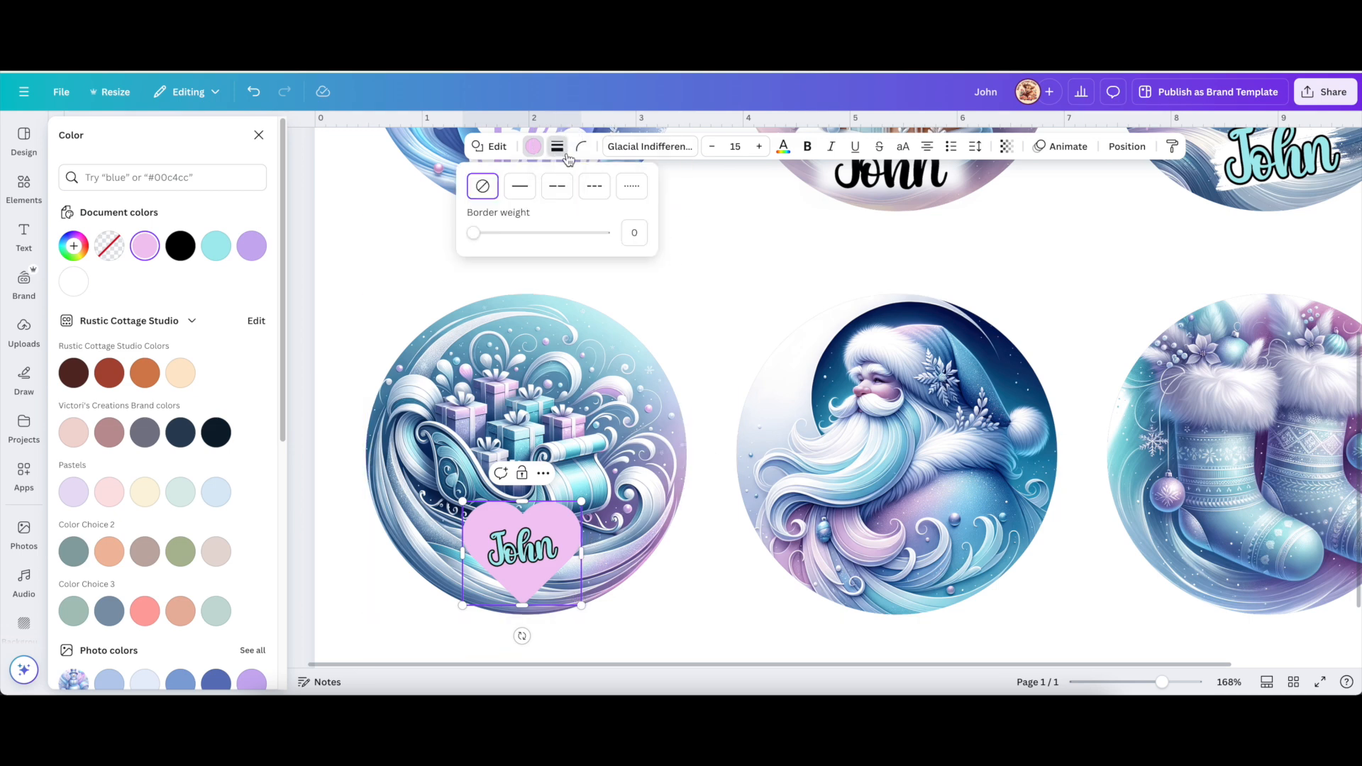
pyautogui.click(525, 191)
pyautogui.click(632, 233)
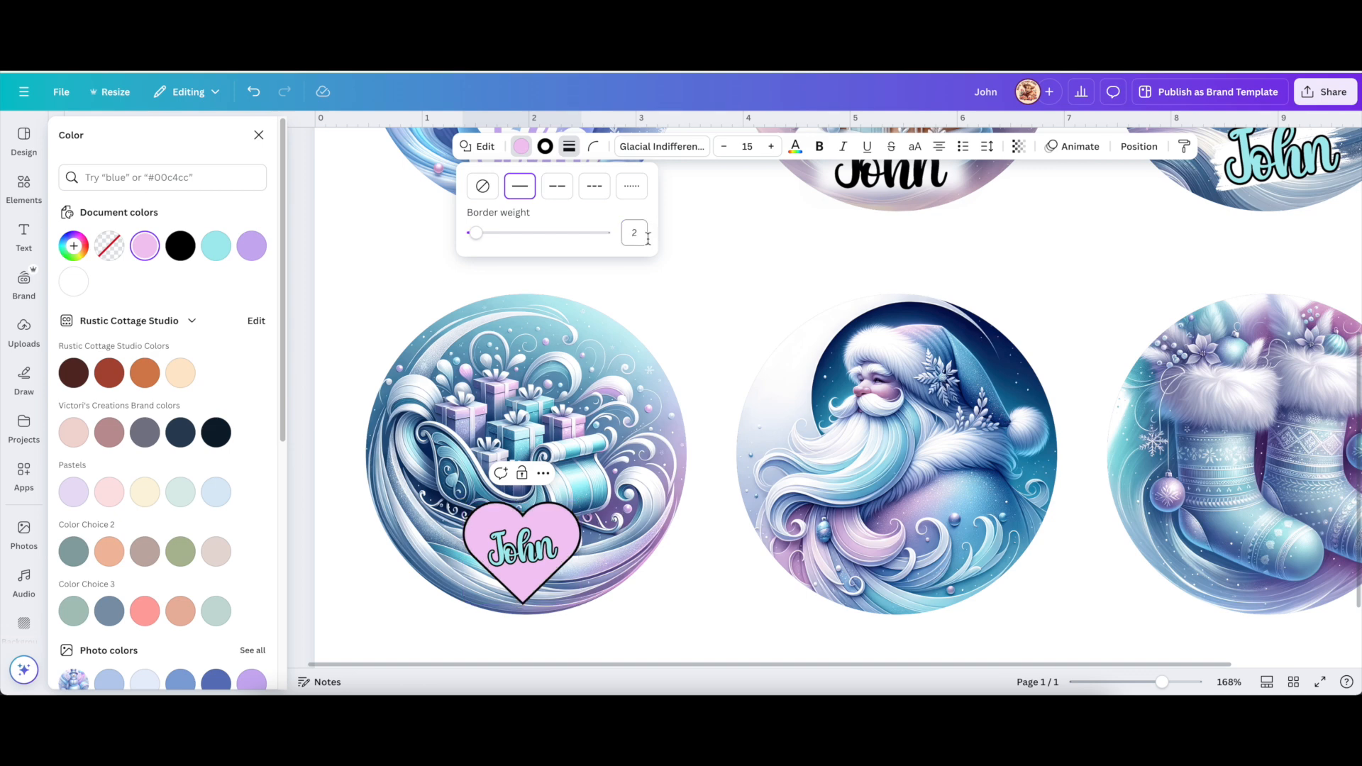
pyautogui.click(545, 147)
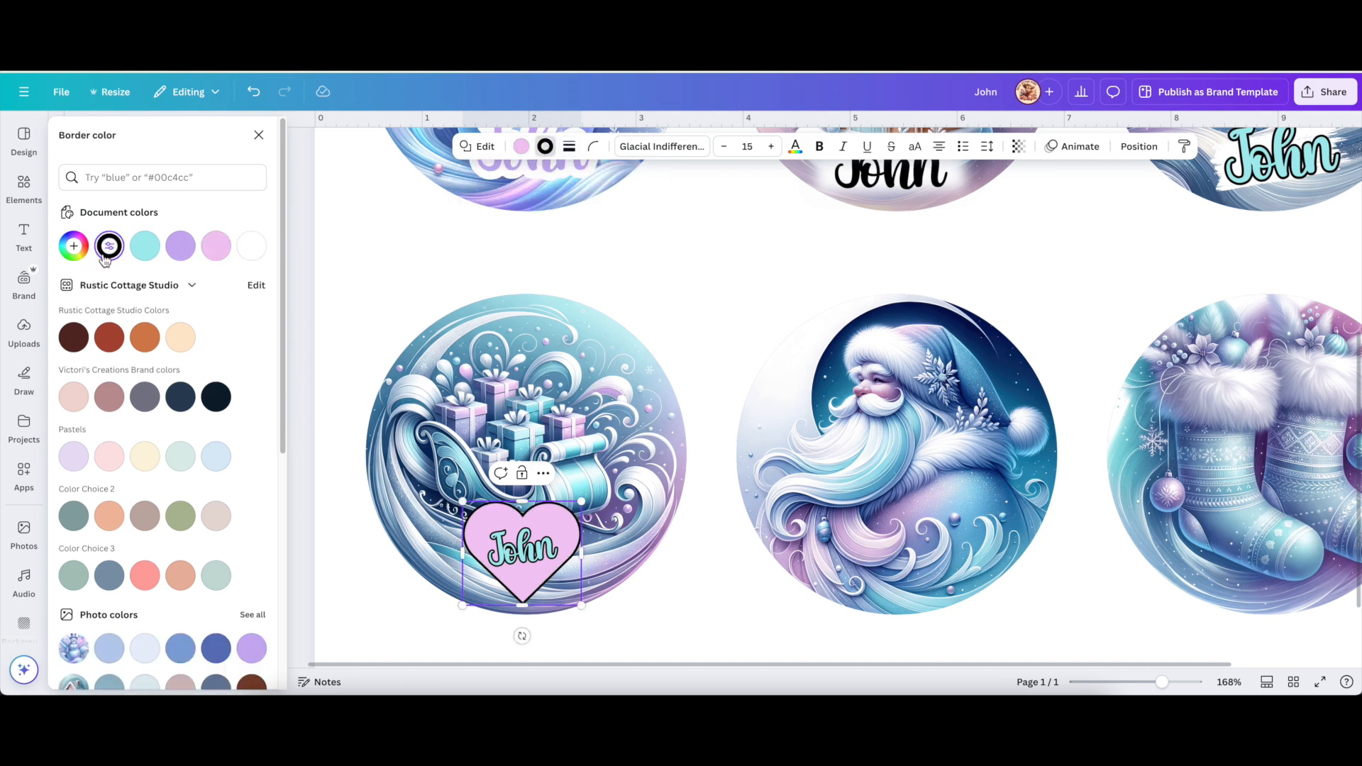
pyautogui.click(145, 245)
pyautogui.press('Escape')
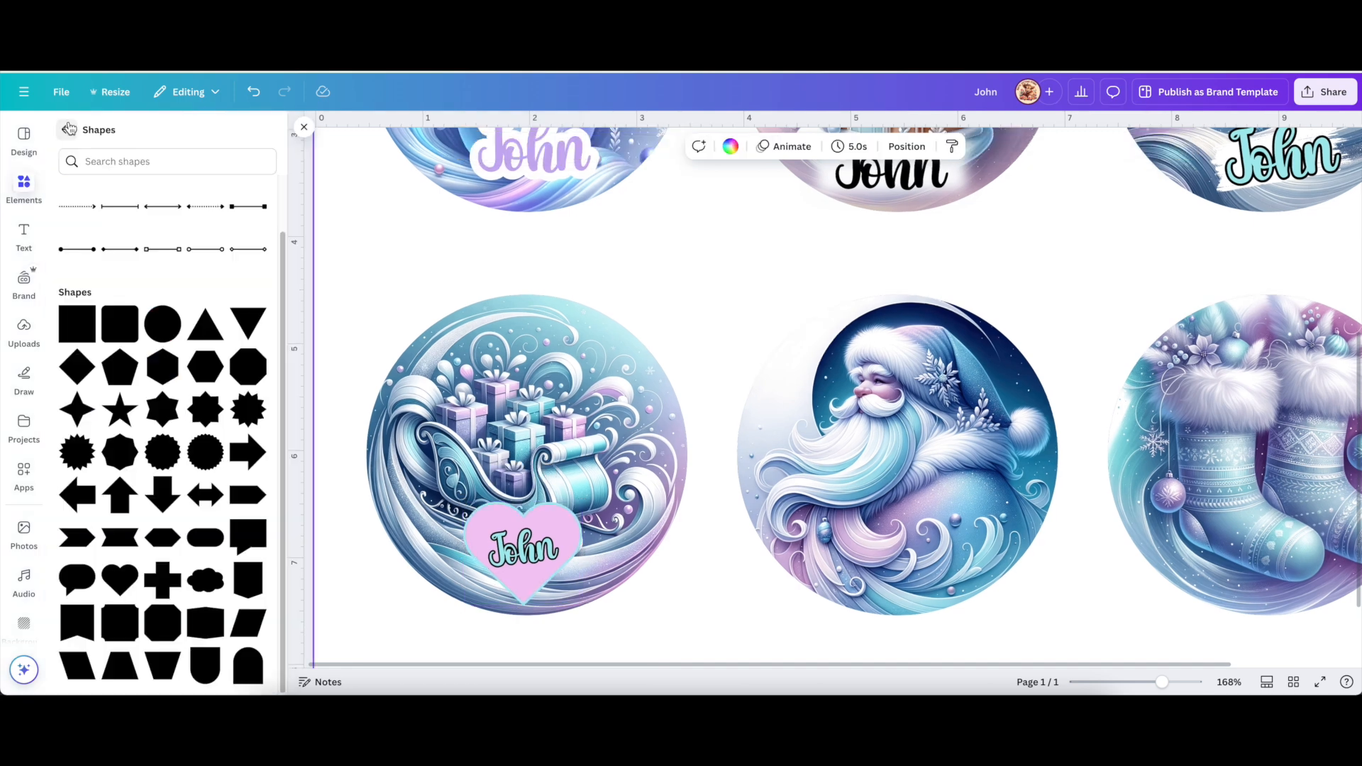
# Search Elements for 'ribbons', then add a black banner and a white scroll banner below it.
pyautogui.click(66, 130)
pyautogui.click(165, 136)
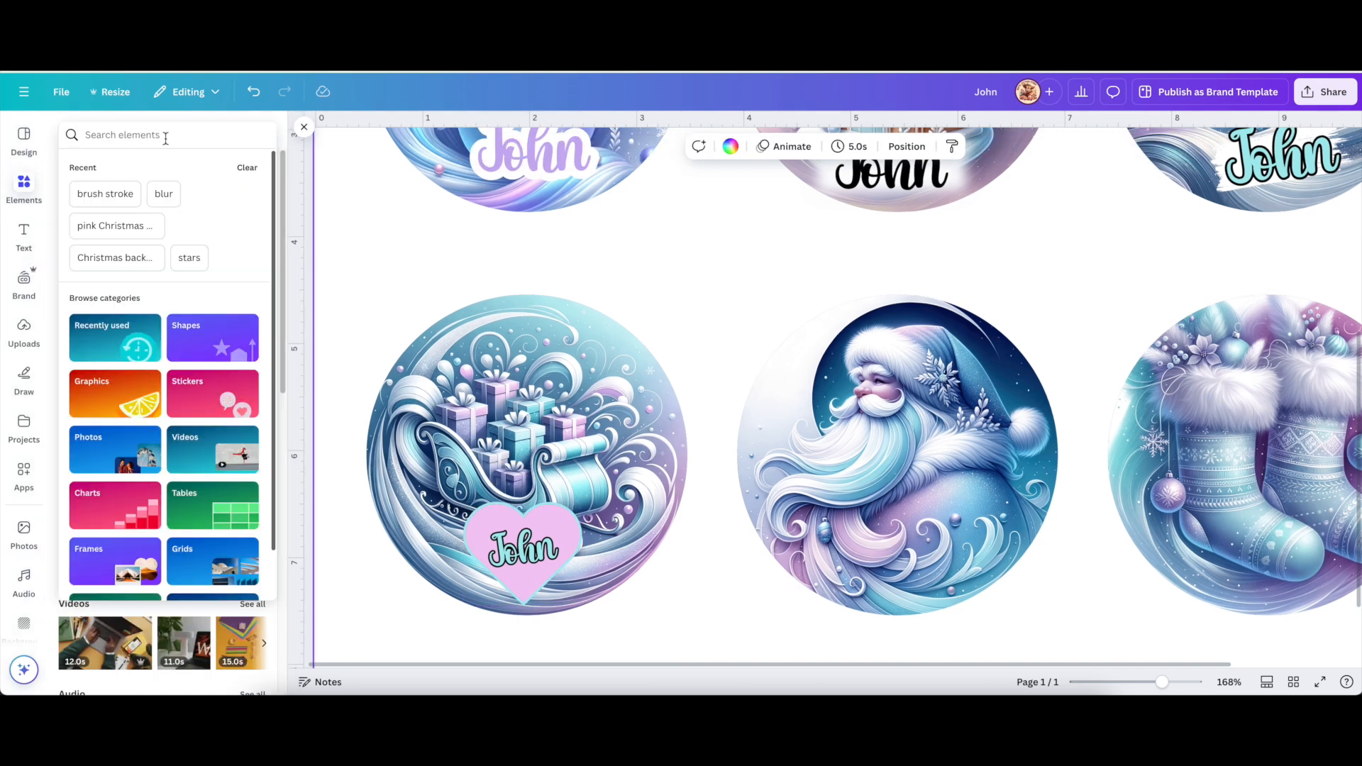
pyautogui.write('ribbons')
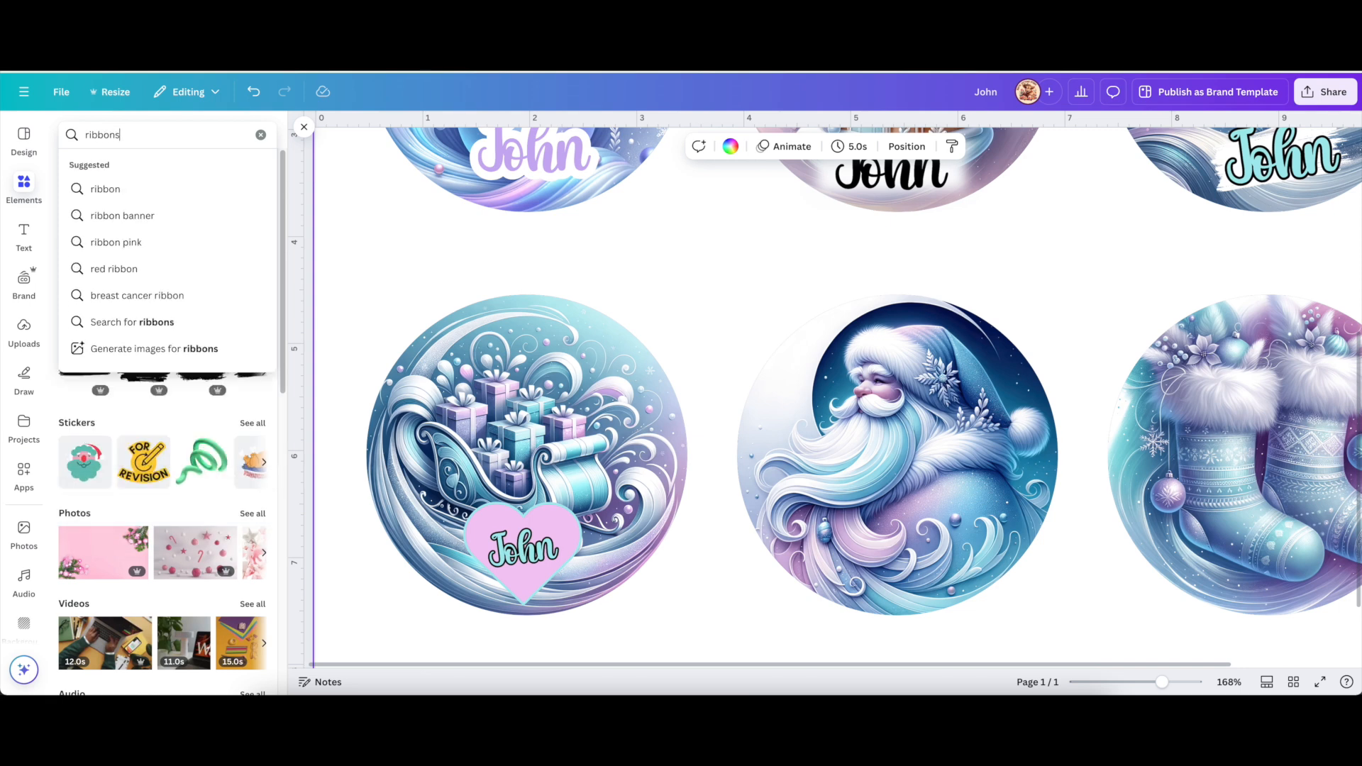
pyautogui.press('Return')
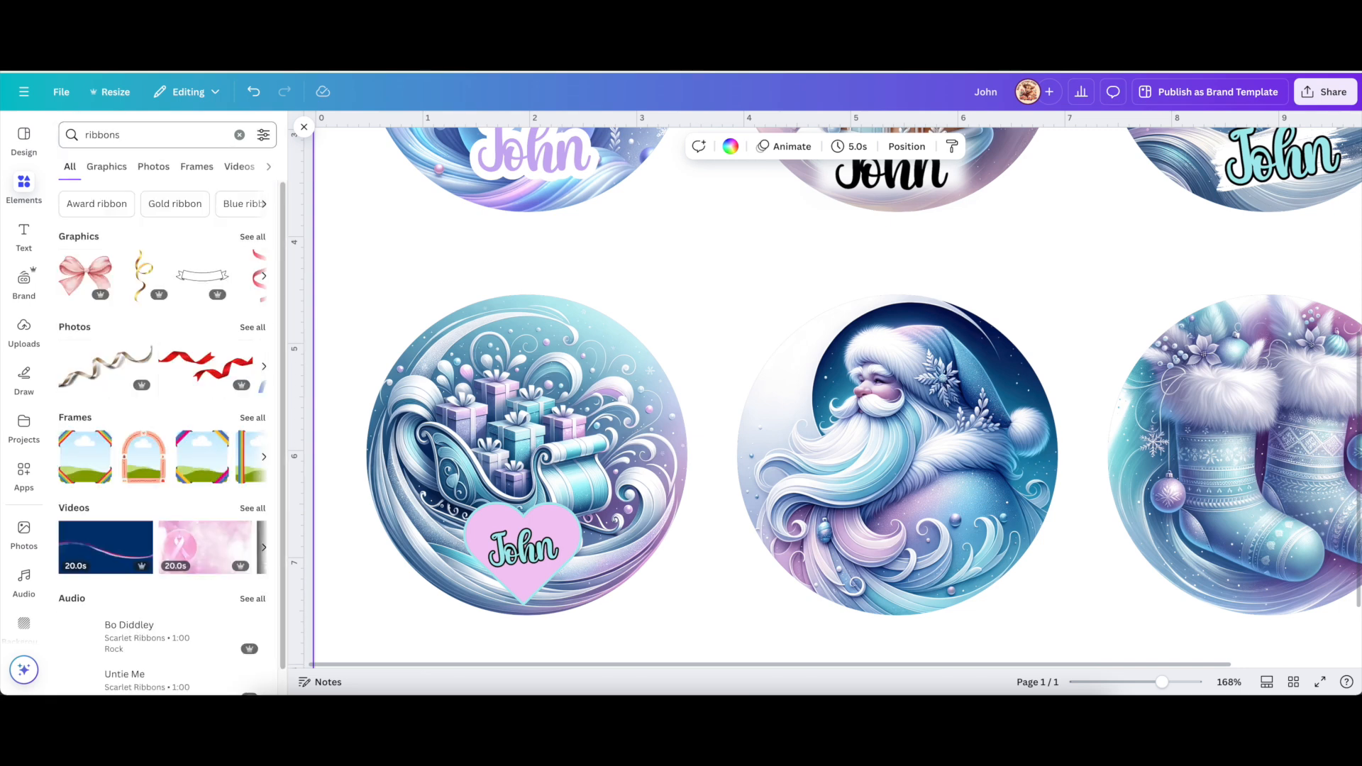
pyautogui.scroll(-1, 177, 207)
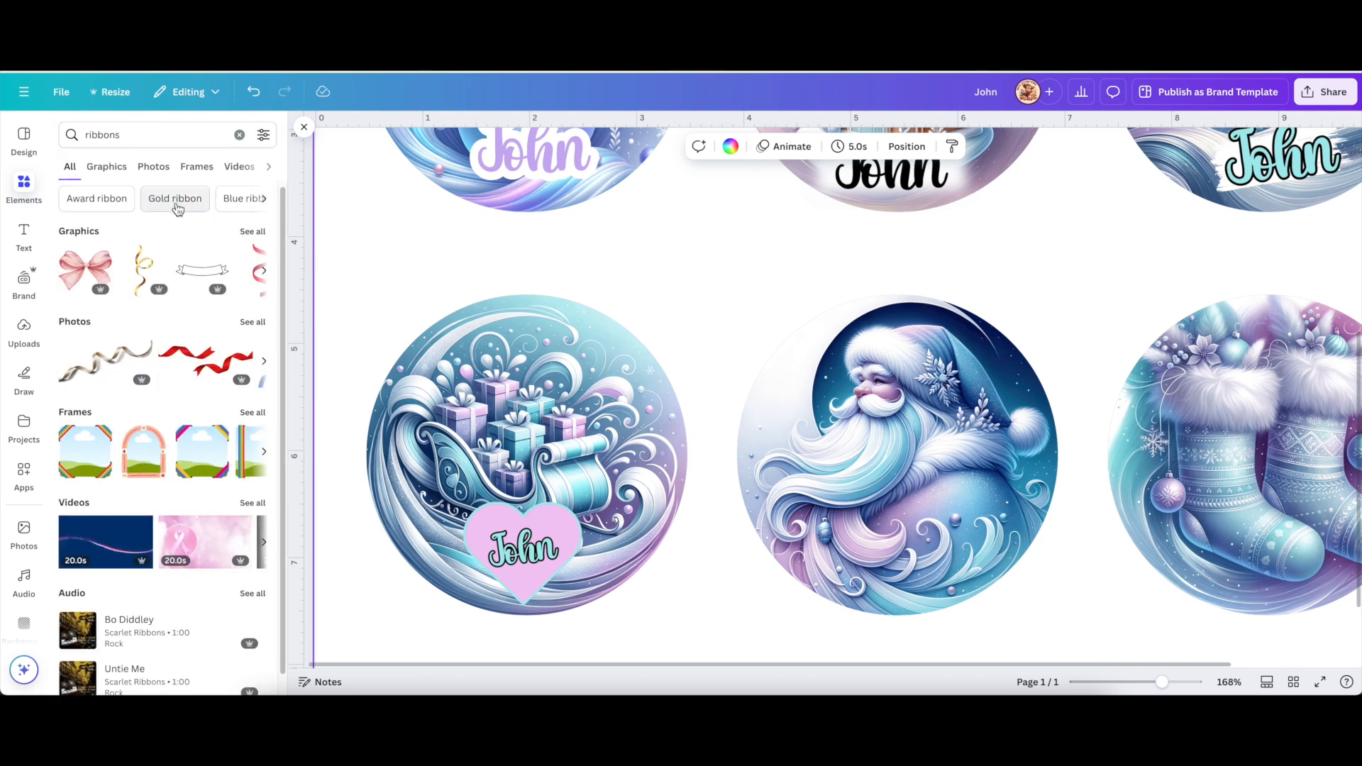
pyautogui.click(256, 232)
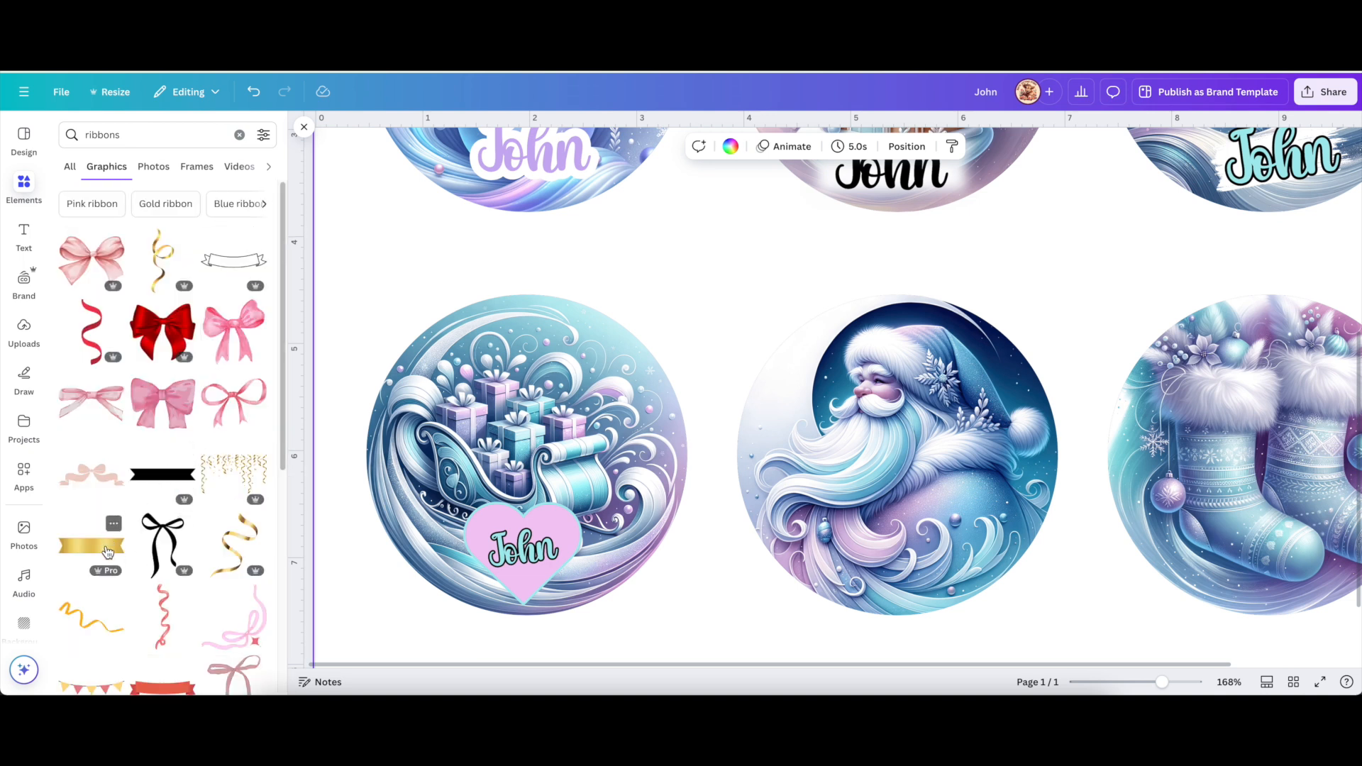
pyautogui.click(163, 475)
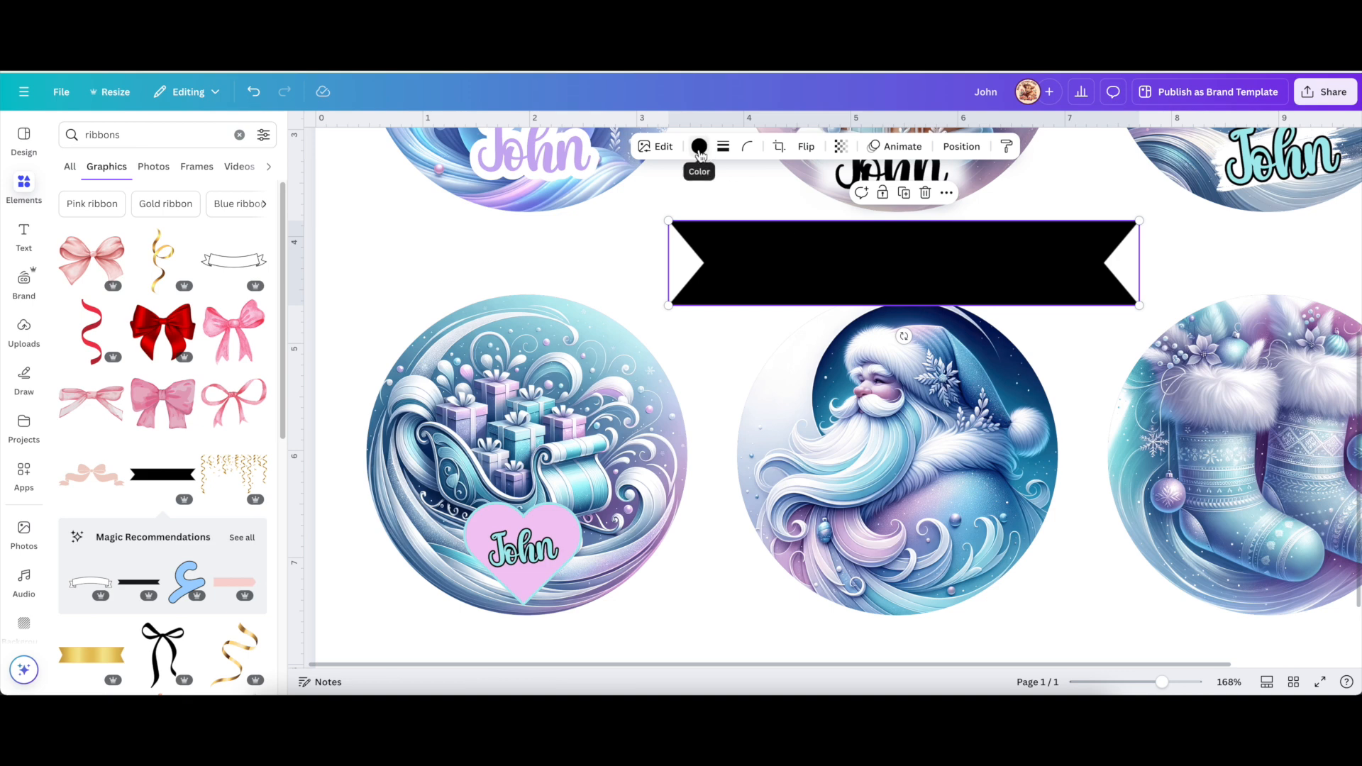
pyautogui.click(234, 260)
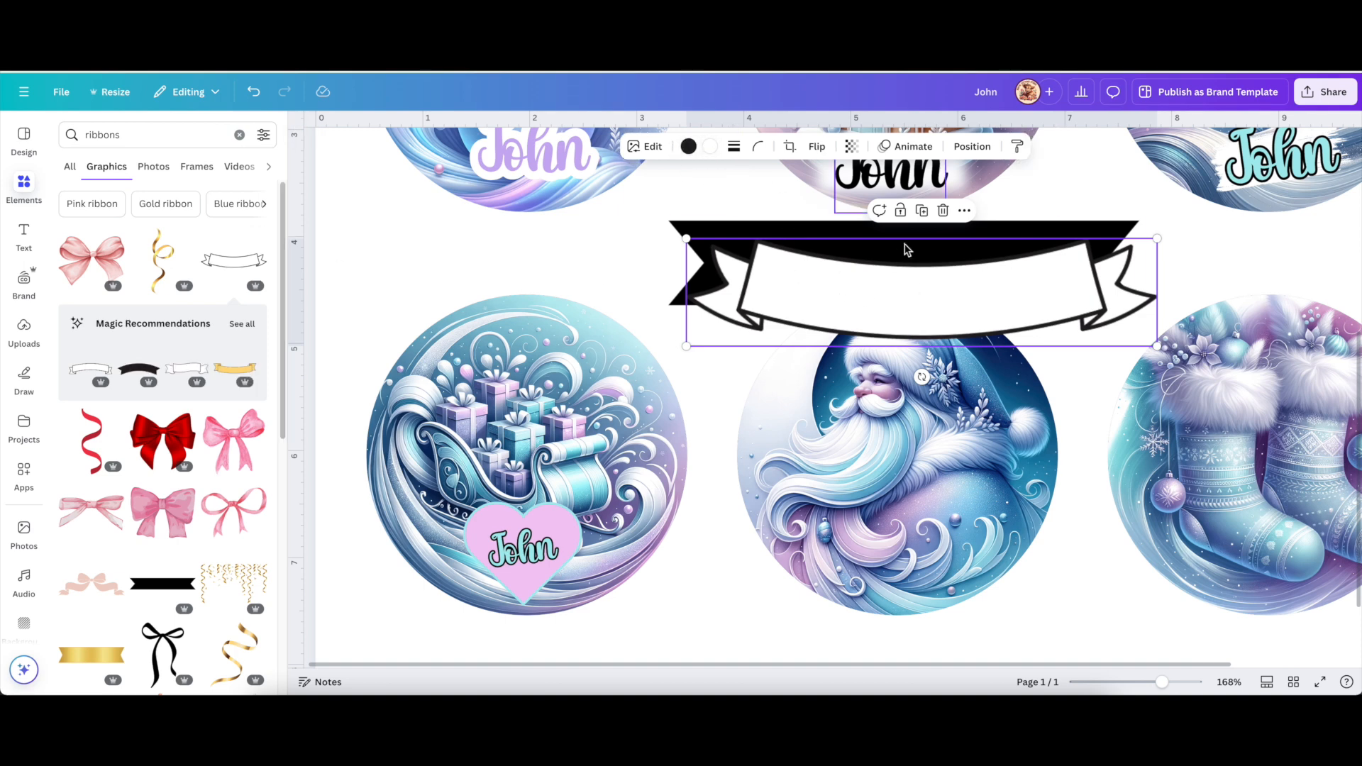
pyautogui.moveTo(898, 287); pyautogui.dragTo(895, 346)
# Delete the black banner, place a gold banner over the middle ornaments, and show its filters.
pyautogui.click(860, 248)
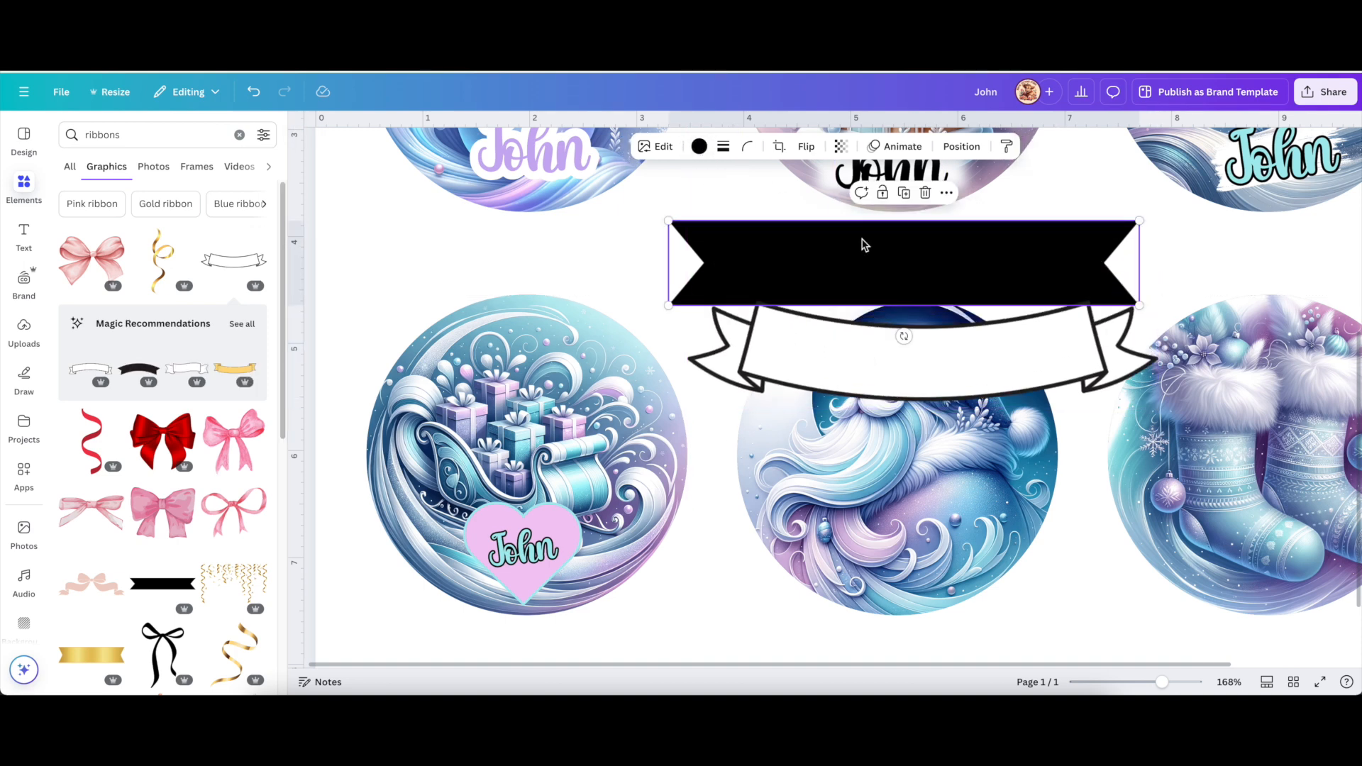
pyautogui.click(924, 192)
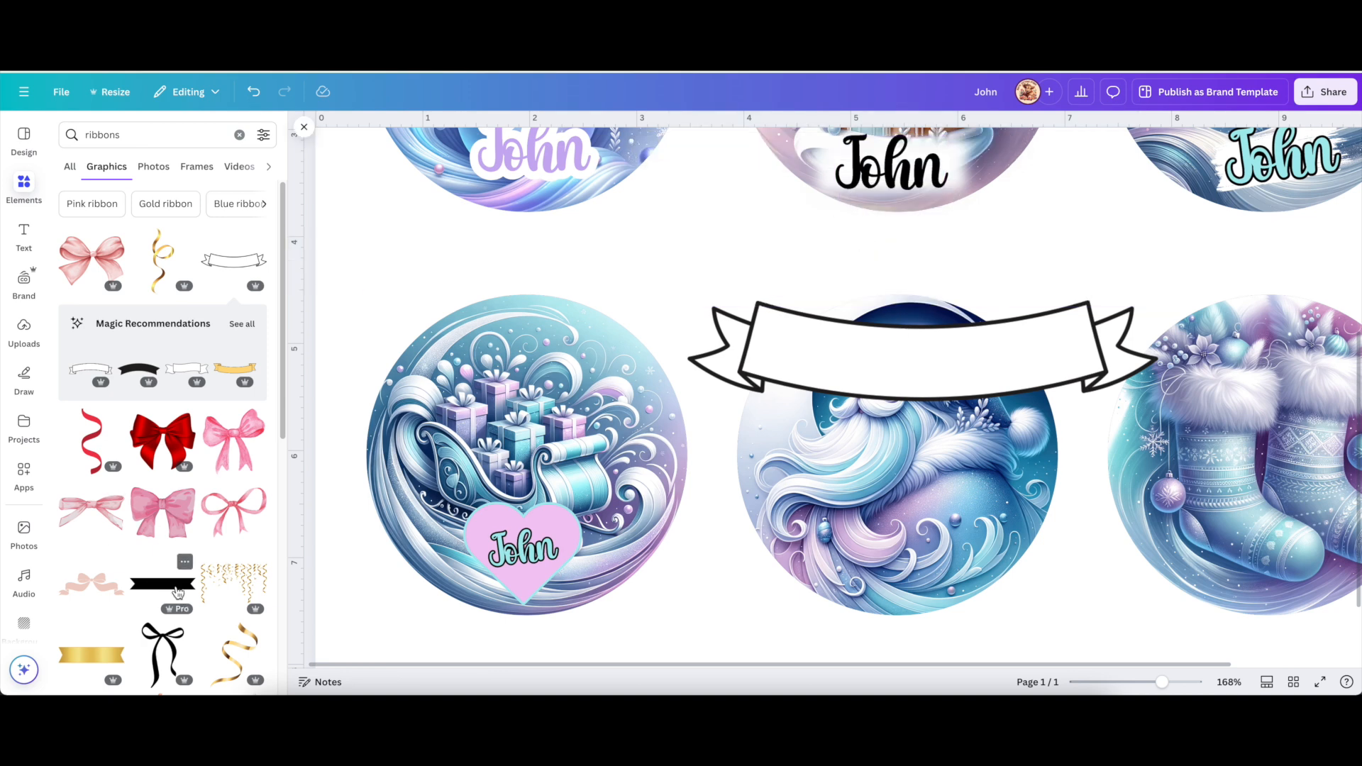
pyautogui.click(85, 654)
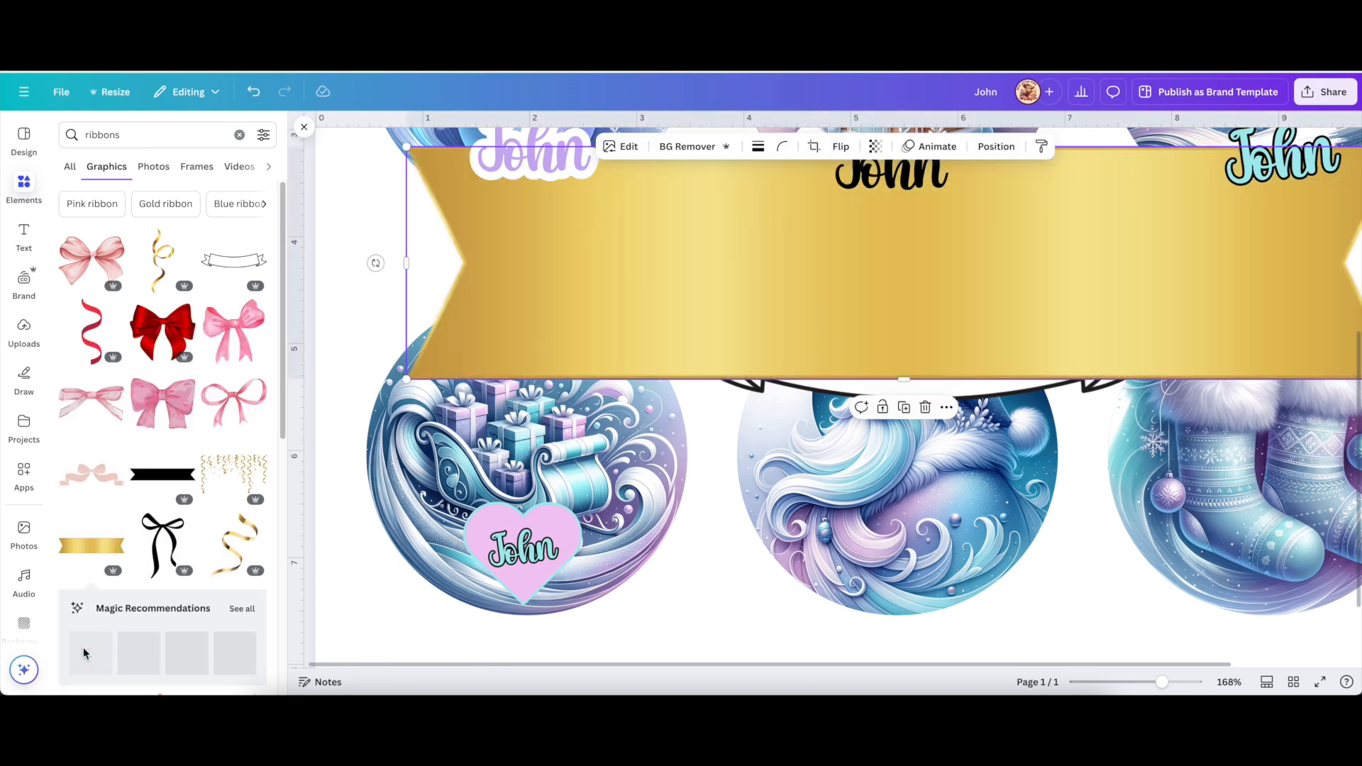
pyautogui.moveTo(1198, 273); pyautogui.dragTo(1021, 417)
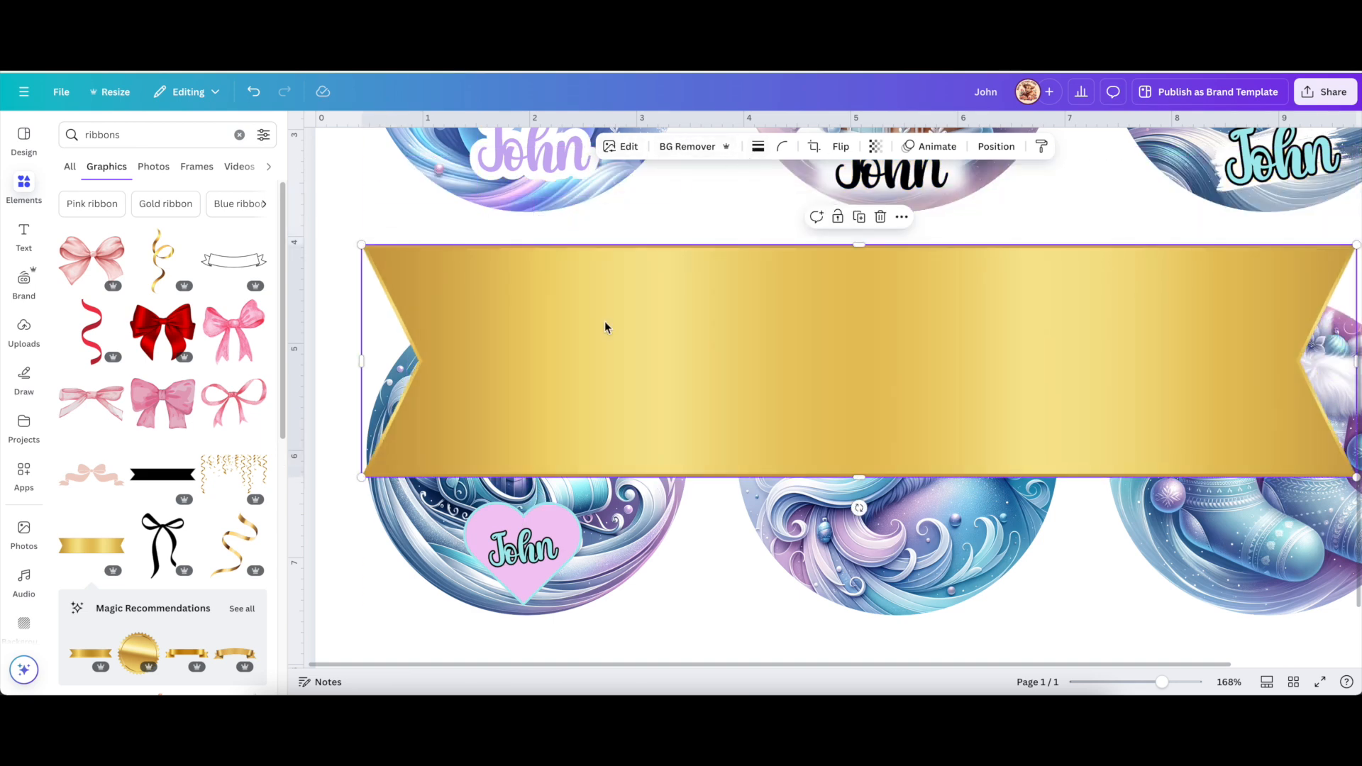
pyautogui.click(629, 148)
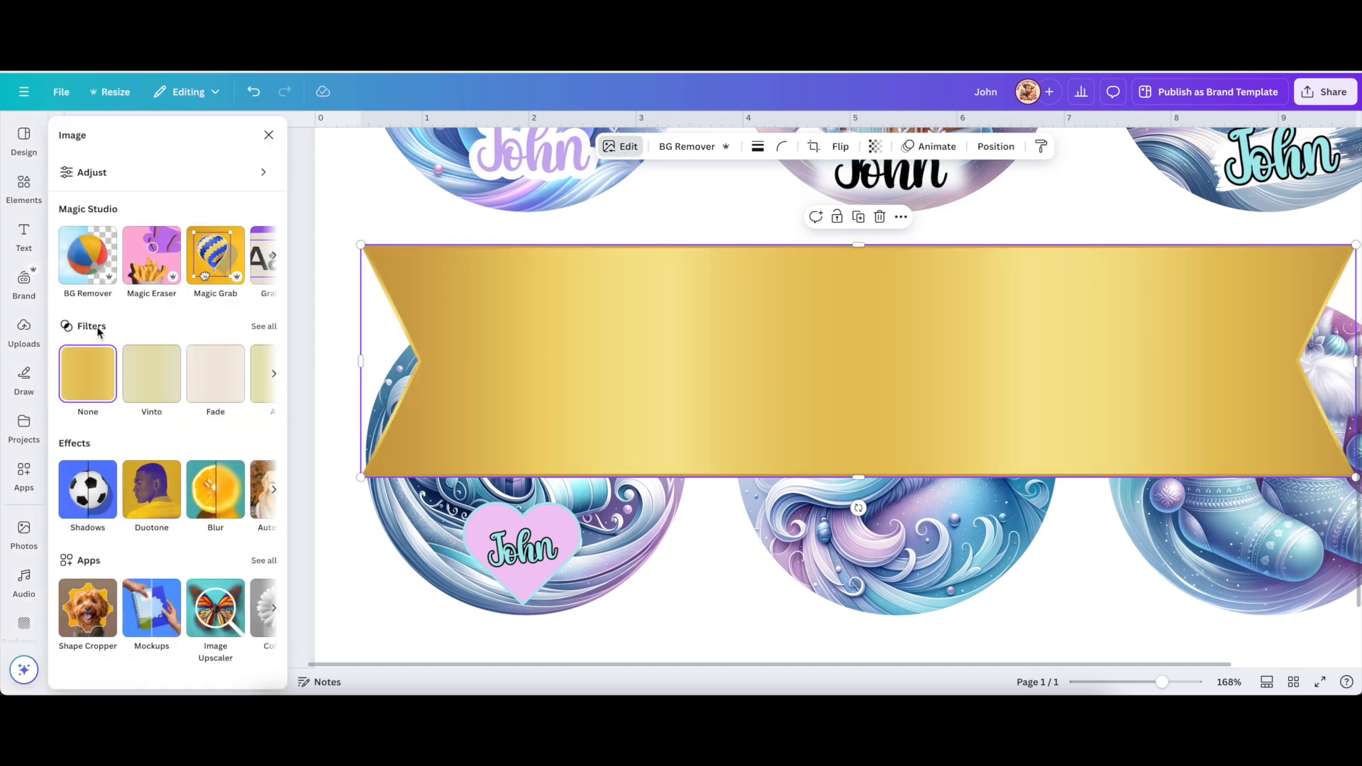
pyautogui.click(262, 327)
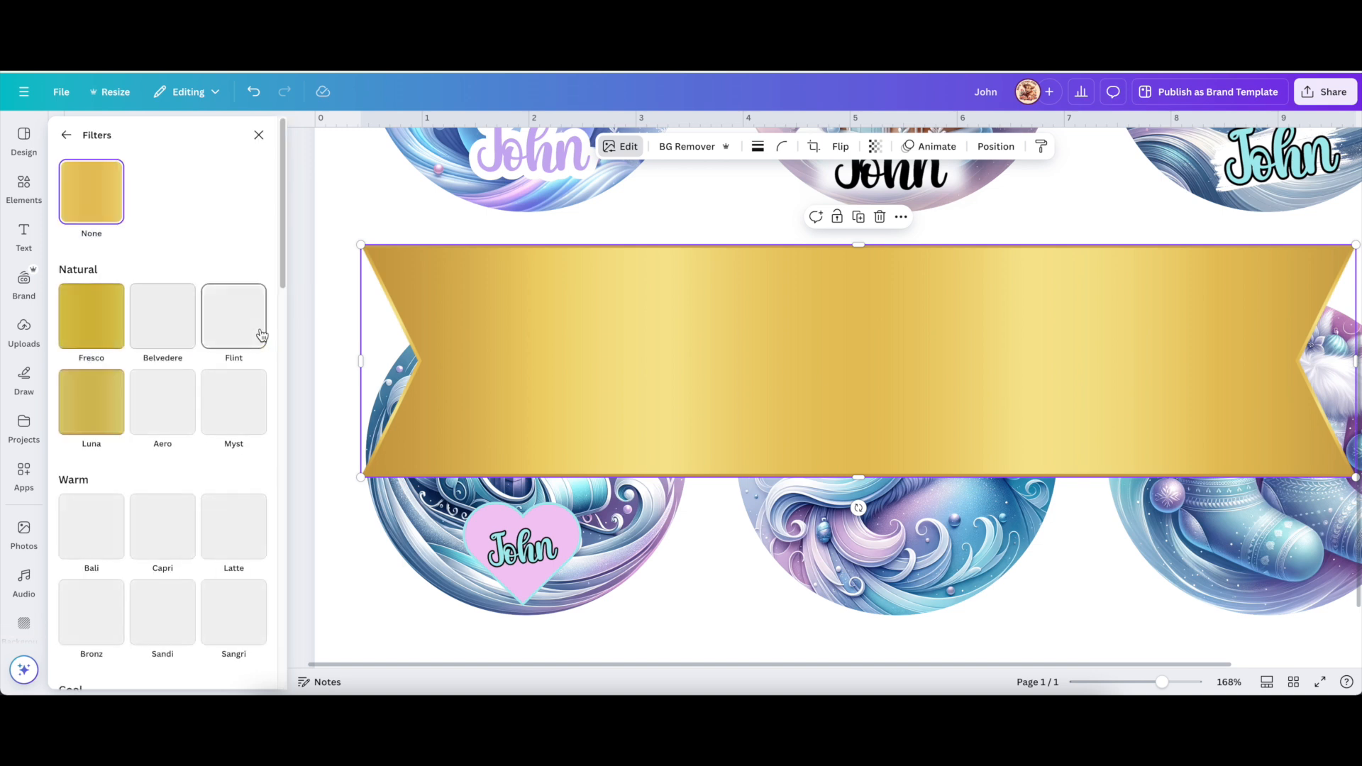
# After trying Dream, give the gold banner the Rose filter at slightly reduced intensity.
pyautogui.scroll(-1, 216, 485)
pyautogui.scroll(-5, 215, 485)
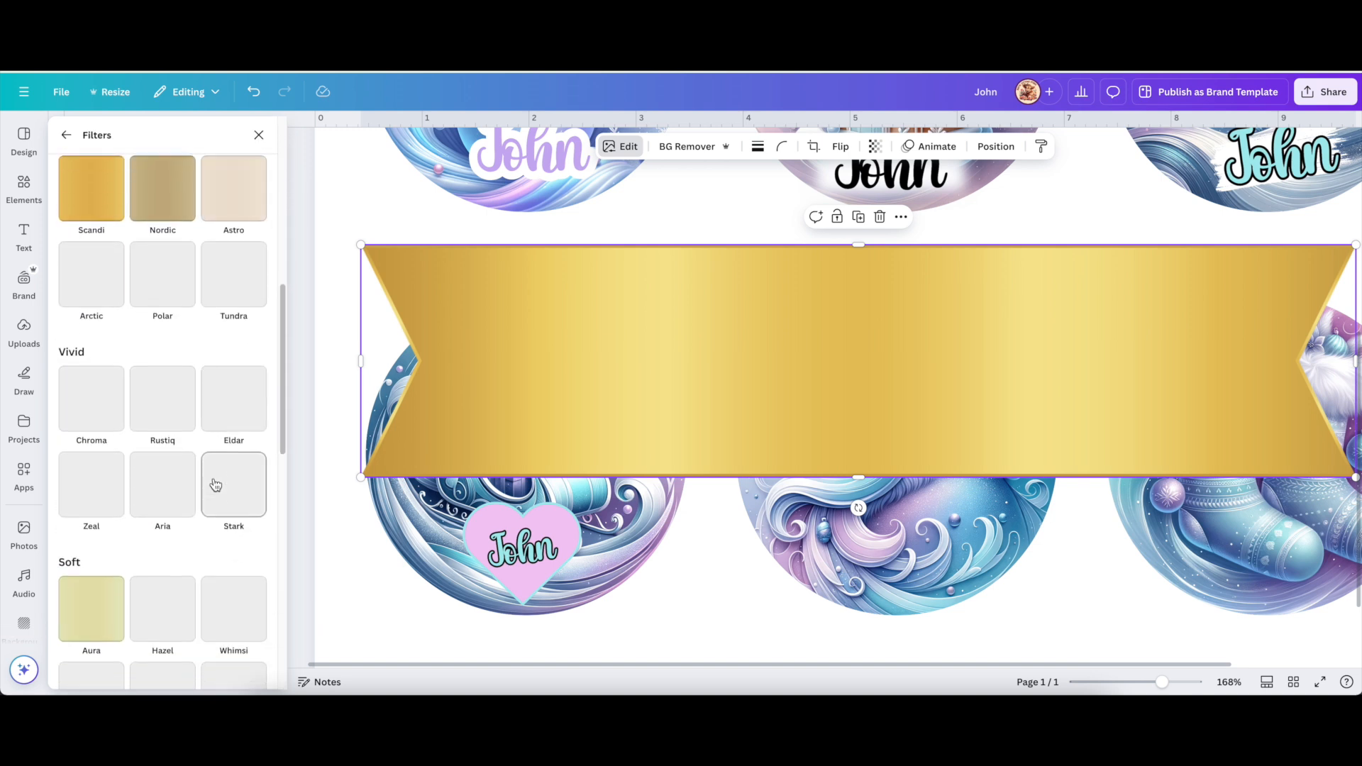
pyautogui.scroll(-5, 212, 411)
pyautogui.click(171, 487)
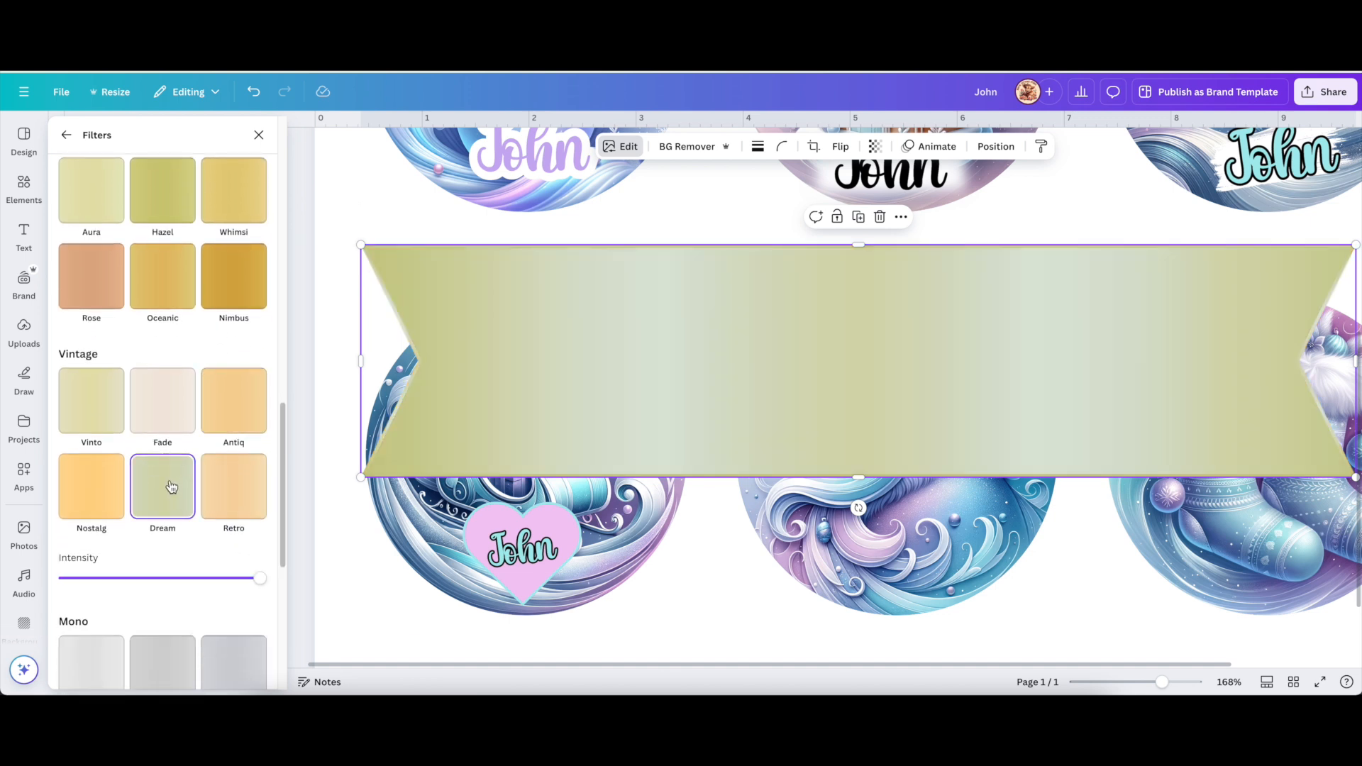
pyautogui.scroll(-2, 171, 487)
pyautogui.moveTo(261, 426)
pyautogui.mouseDown()
pyautogui.moveTo(138, 429)
pyautogui.moveTo(252, 426)
pyautogui.mouseUp()
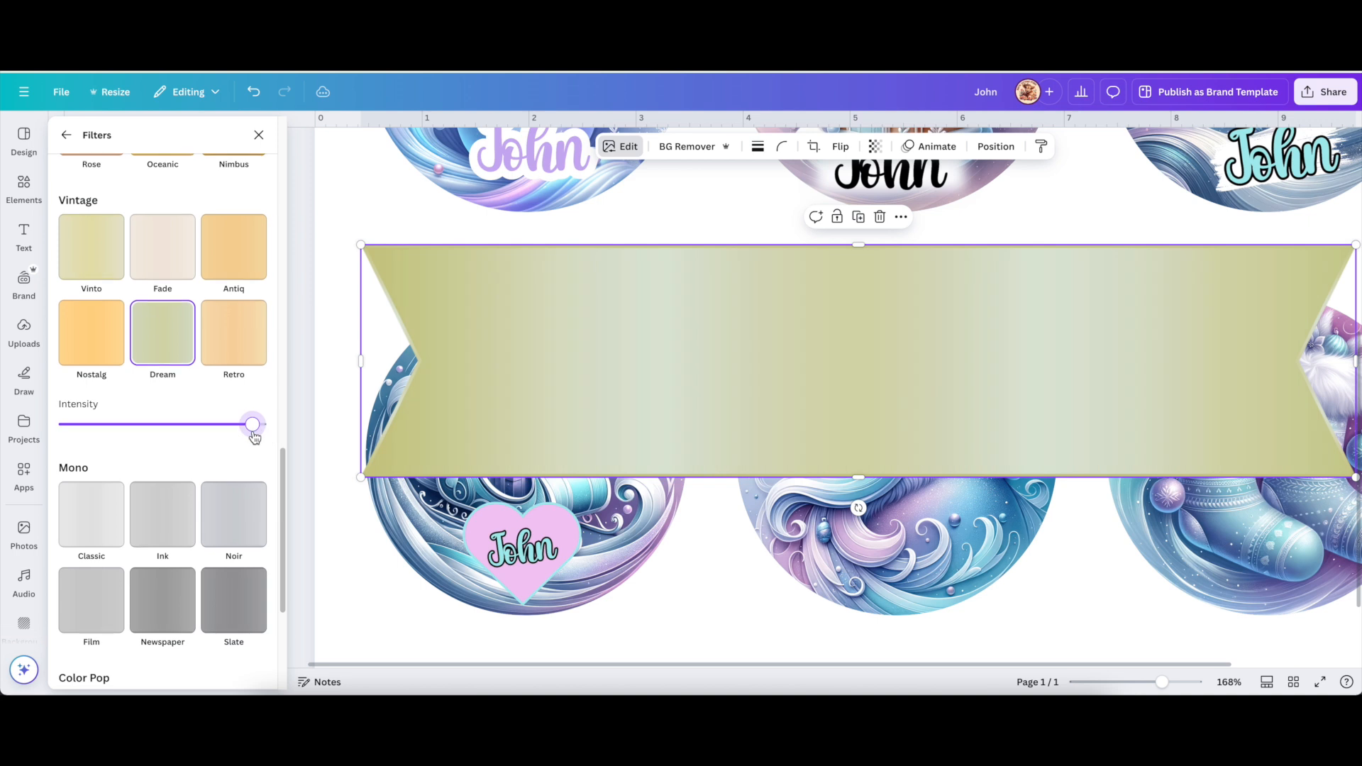
pyautogui.scroll(2, 254, 436)
pyautogui.scroll(2, 254, 437)
pyautogui.click(96, 406)
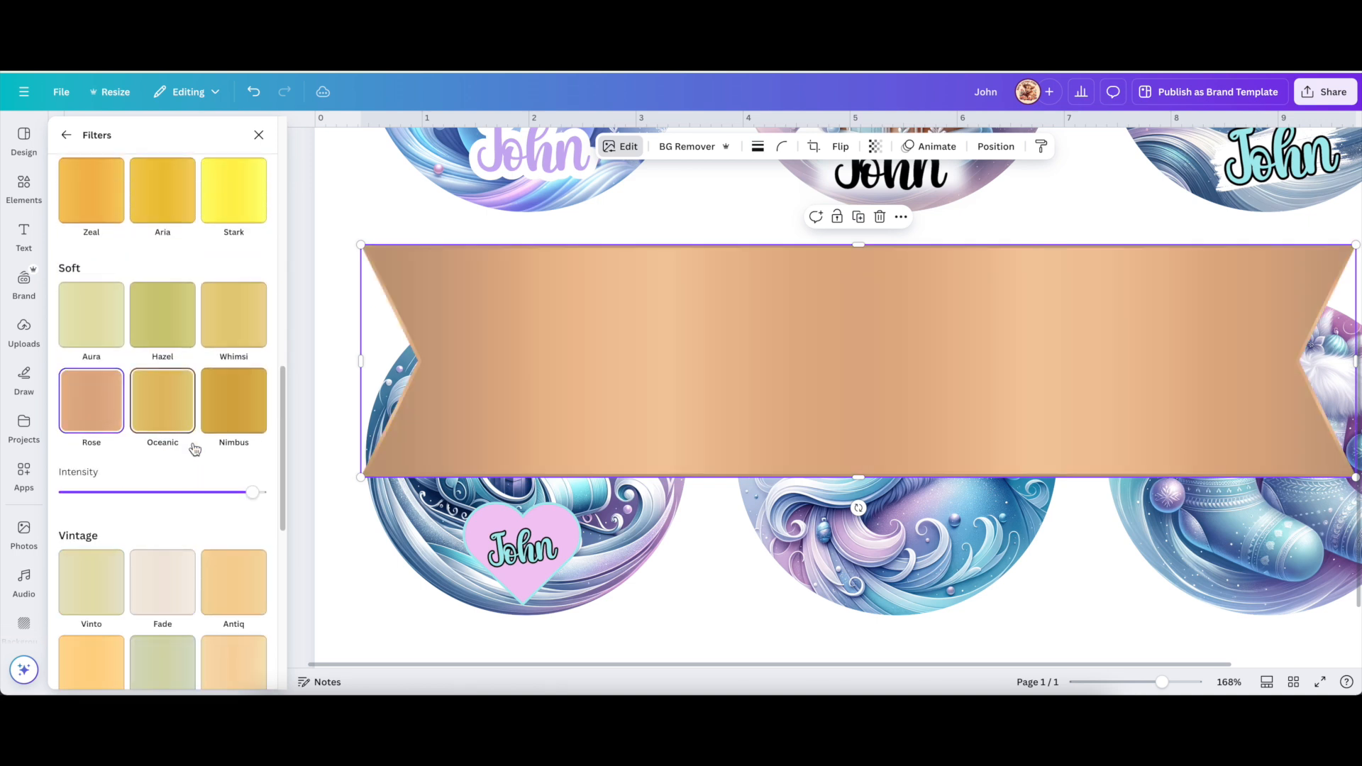
pyautogui.moveTo(252, 491); pyautogui.dragTo(220, 495)
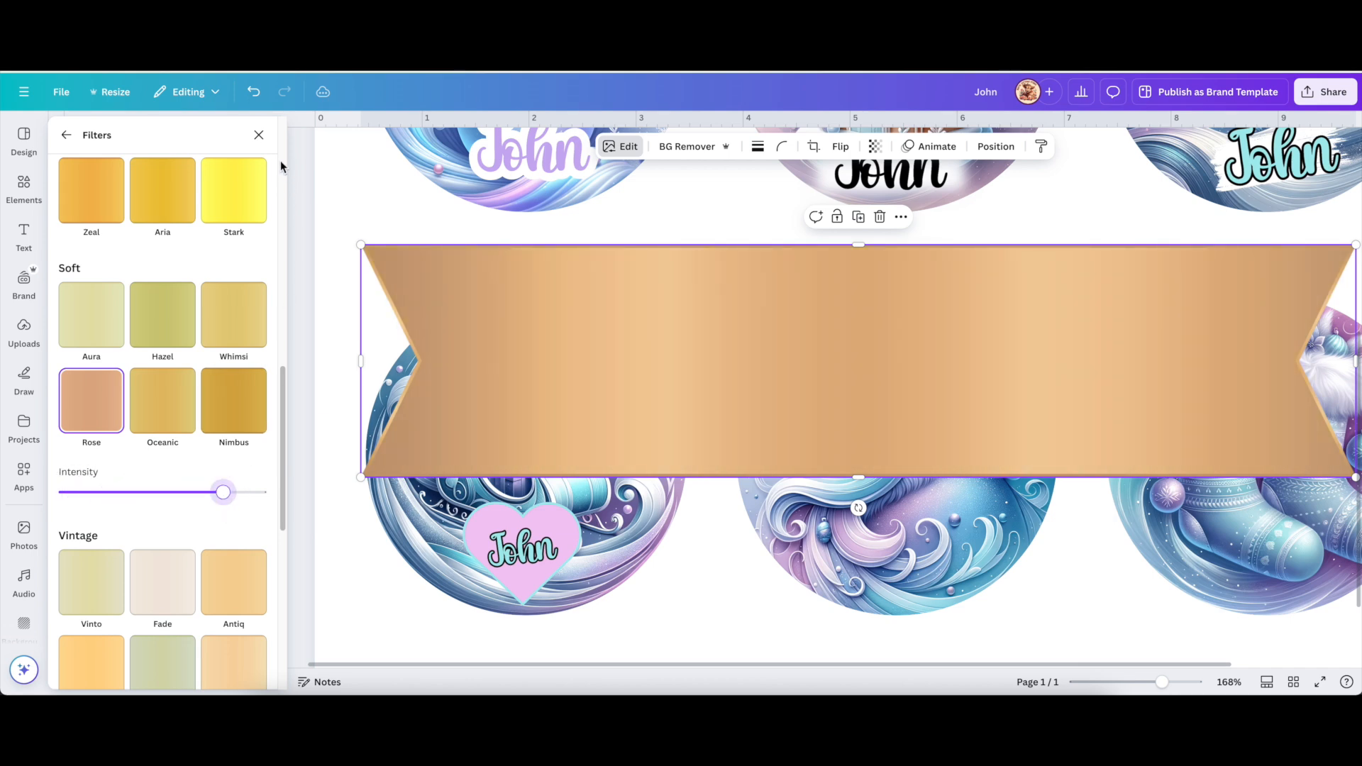
pyautogui.click(258, 134)
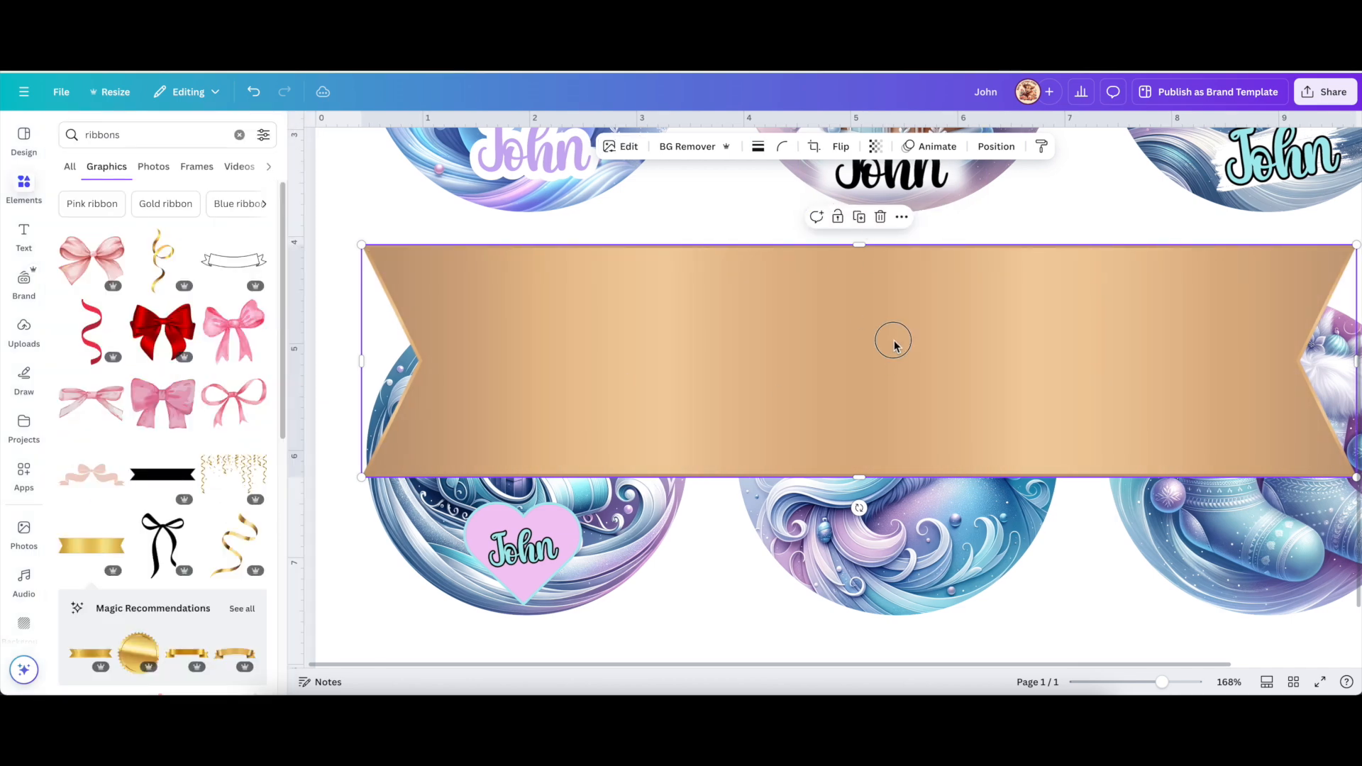
# Delete the peach banner and shrink the white outline ribbon, centring it across the Santa circle's bottom.
pyautogui.click(879, 216)
pyautogui.click(890, 359)
pyautogui.moveTo(891, 359); pyautogui.dragTo(890, 535)
pyautogui.moveTo(673, 479); pyautogui.dragTo(899, 527)
pyautogui.moveTo(988, 564); pyautogui.dragTo(915, 555)
pyautogui.moveTo(781, 523); pyautogui.dragTo(831, 529)
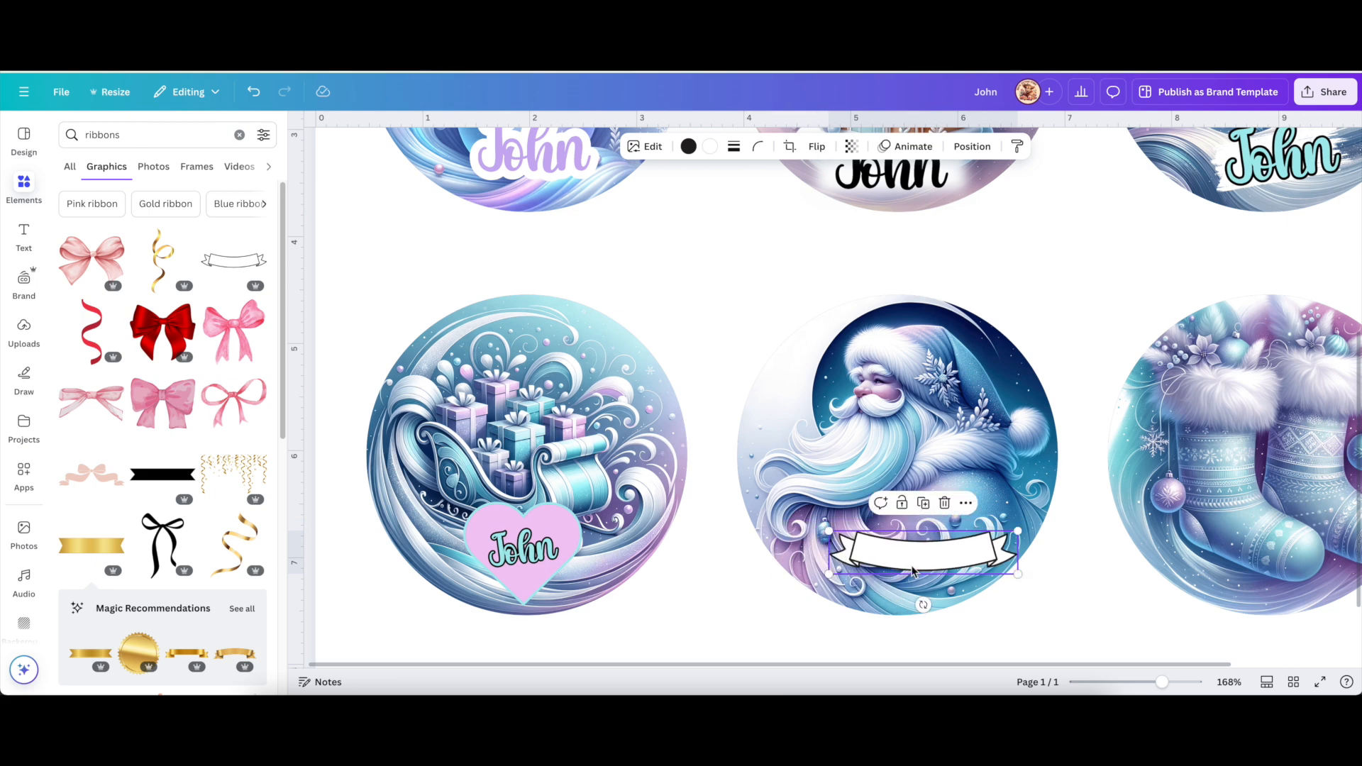
pyautogui.moveTo(907, 560); pyautogui.dragTo(885, 581)
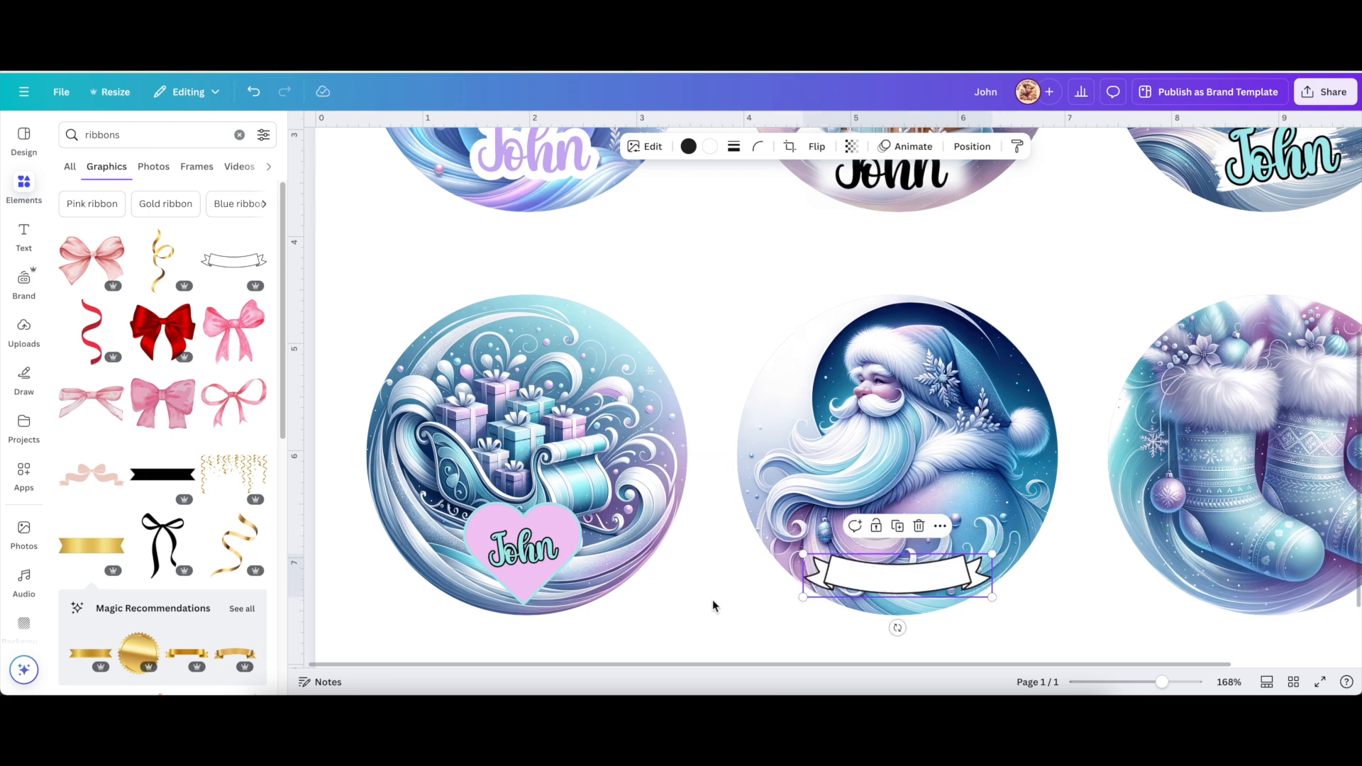
pyautogui.click(528, 558)
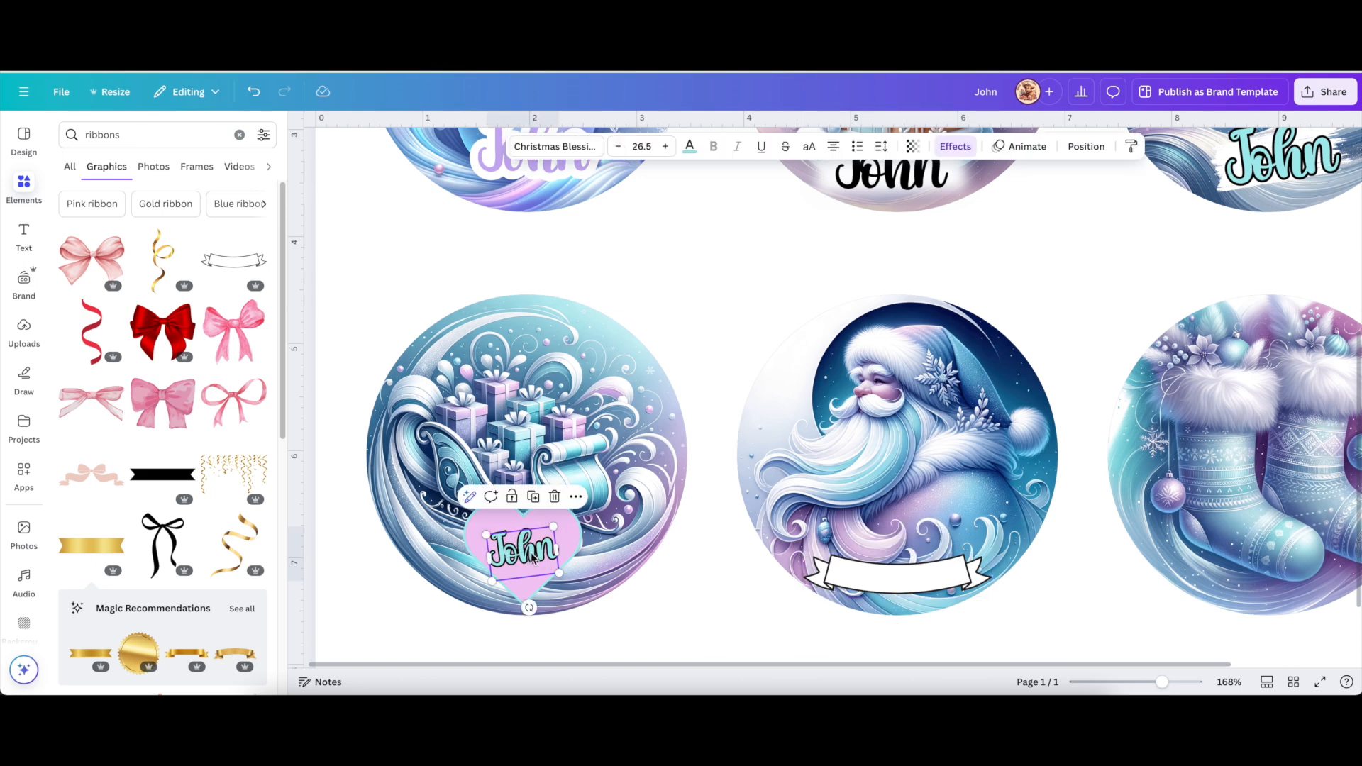
# Duplicate the heart's John label, move the copy onto the Santa ribbon, and nudge it into place.
pyautogui.click(532, 497)
pyautogui.moveTo(543, 557); pyautogui.dragTo(890, 589)
pyautogui.moveTo(890, 642); pyautogui.dragTo(884, 644)
pyautogui.moveTo(890, 593)
pyautogui.mouseDown()
pyautogui.moveTo(922, 578)
pyautogui.moveTo(908, 584)
pyautogui.mouseUp()
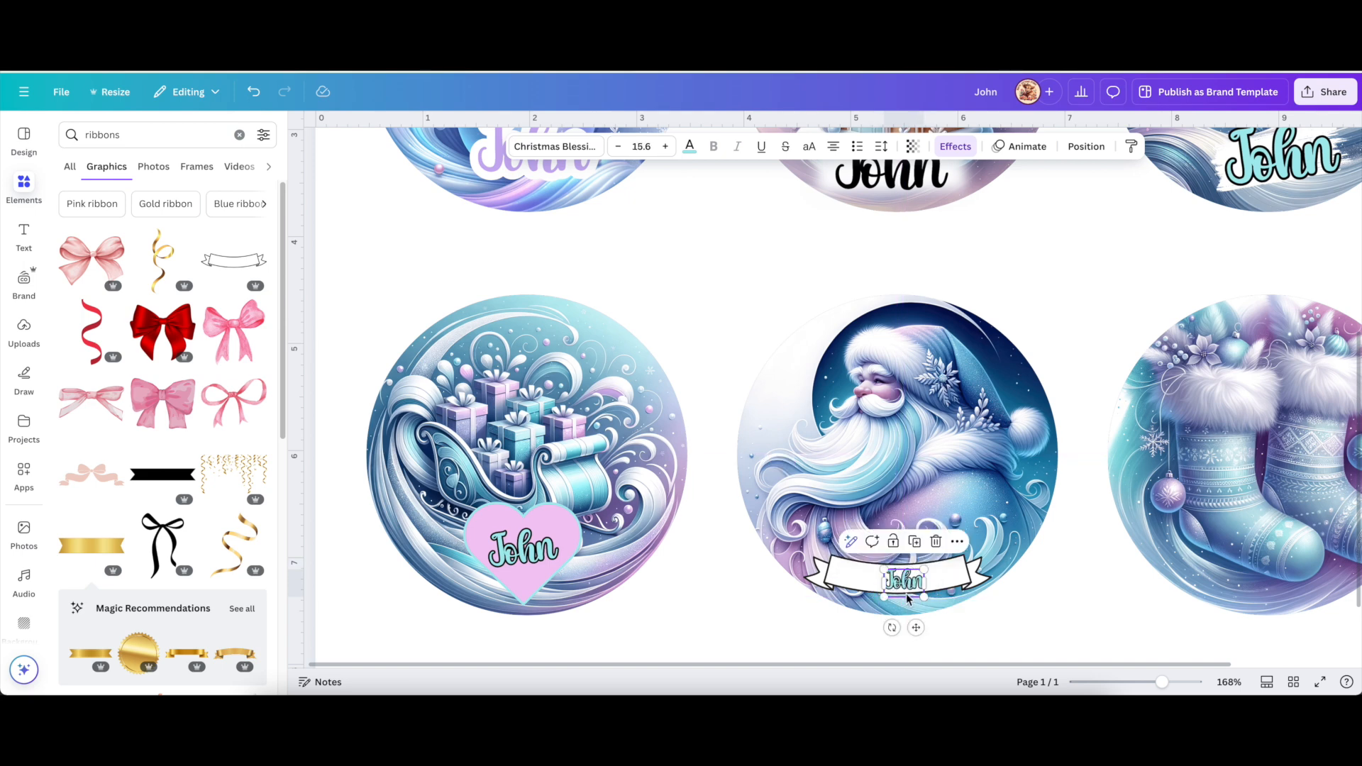
pyautogui.moveTo(1161, 682); pyautogui.dragTo(1181, 682)
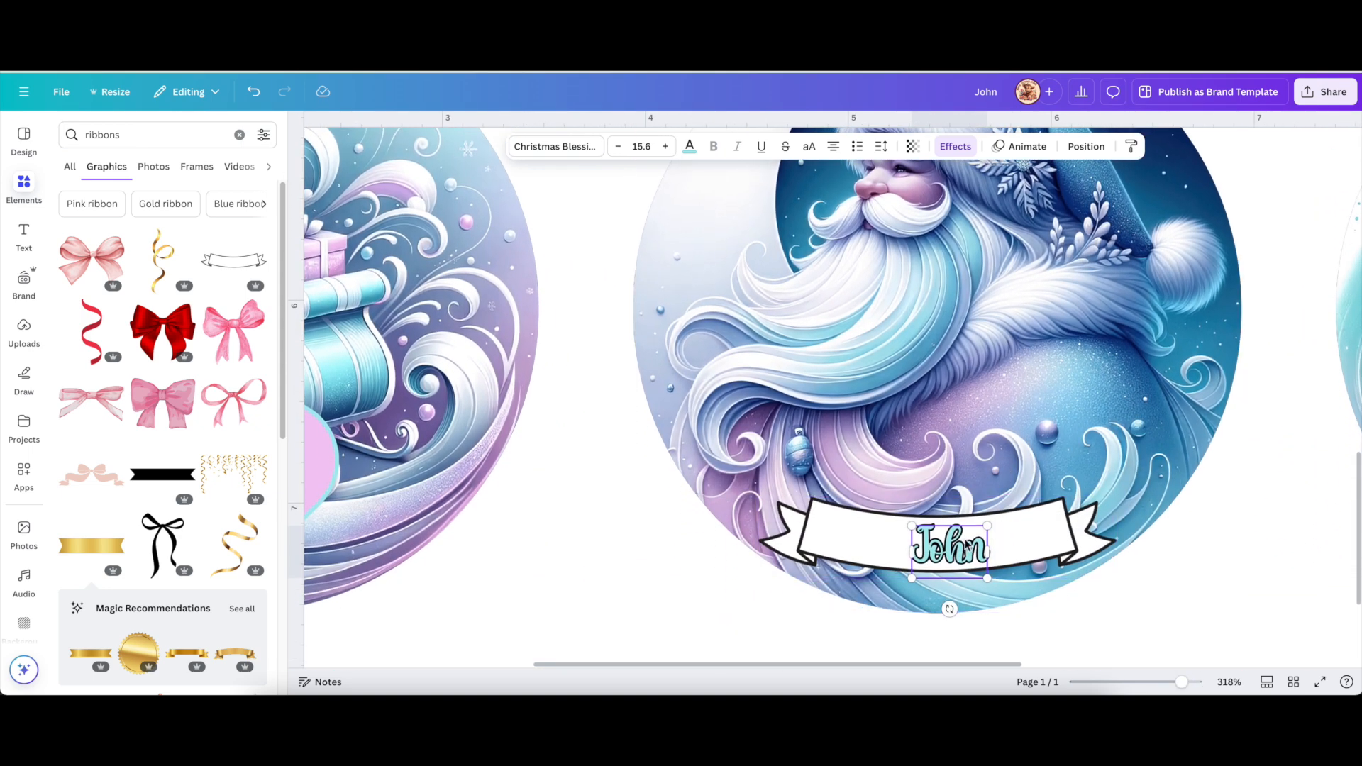
pyautogui.moveTo(946, 551); pyautogui.dragTo(940, 550)
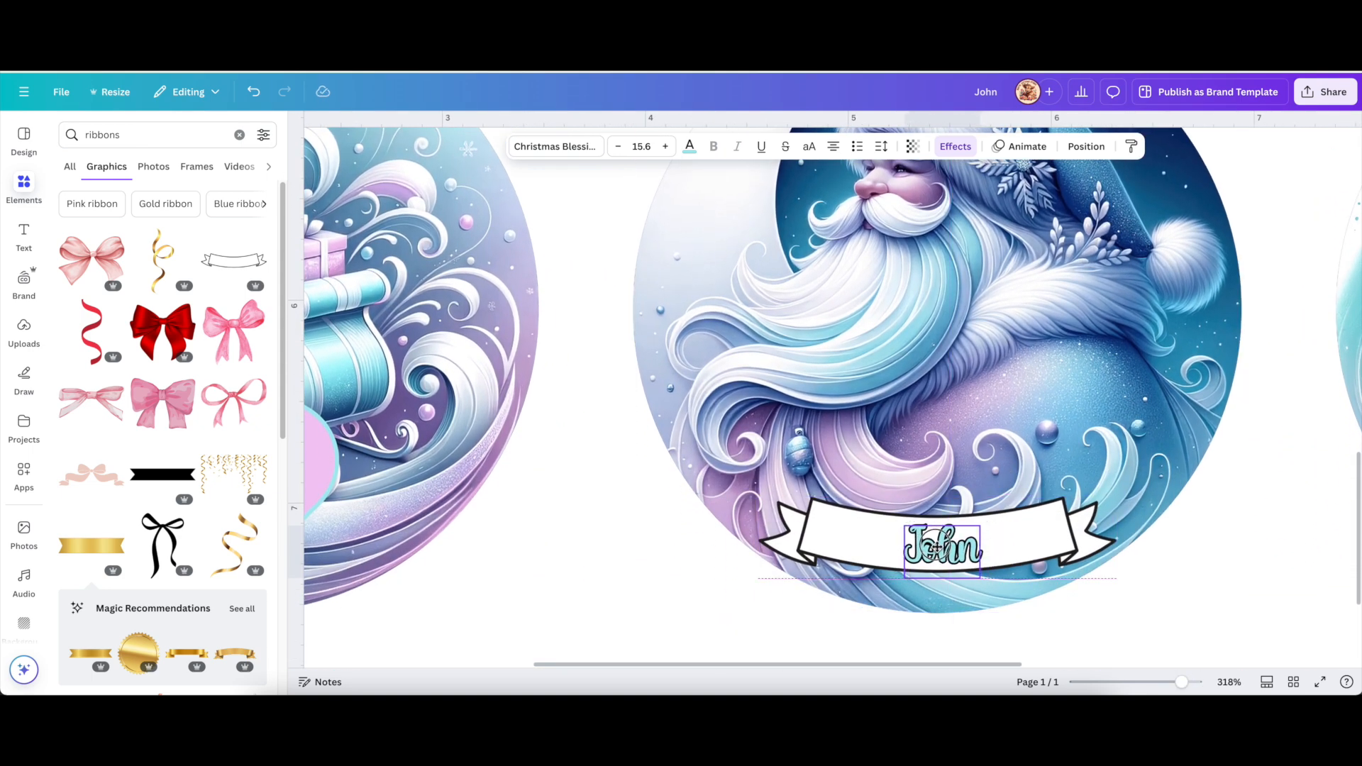
pyautogui.keyDown('shift'); pyautogui.click(888, 547); pyautogui.keyUp('shift')
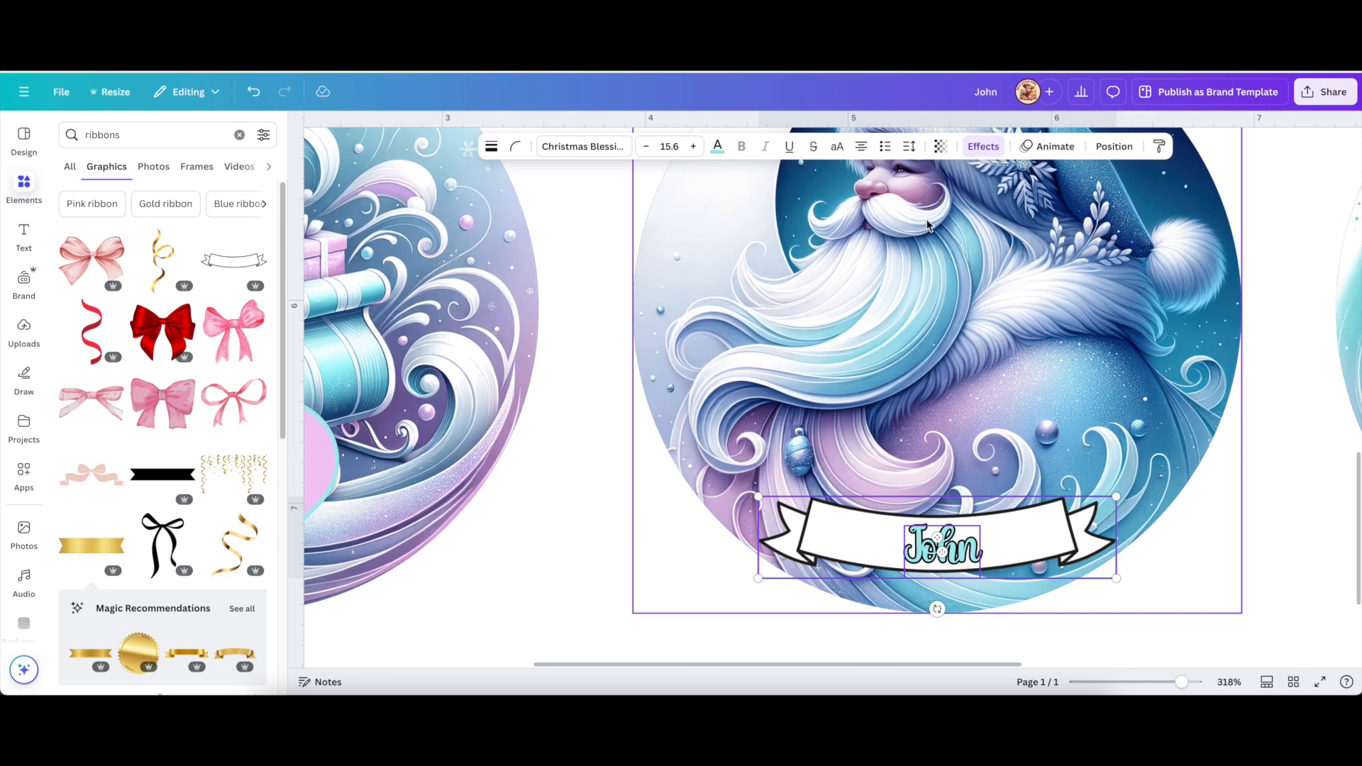
# Centre the John label horizontally on the Santa ribbon, undoing an accidental vertical-middle alignment.
pyautogui.click(1114, 146)
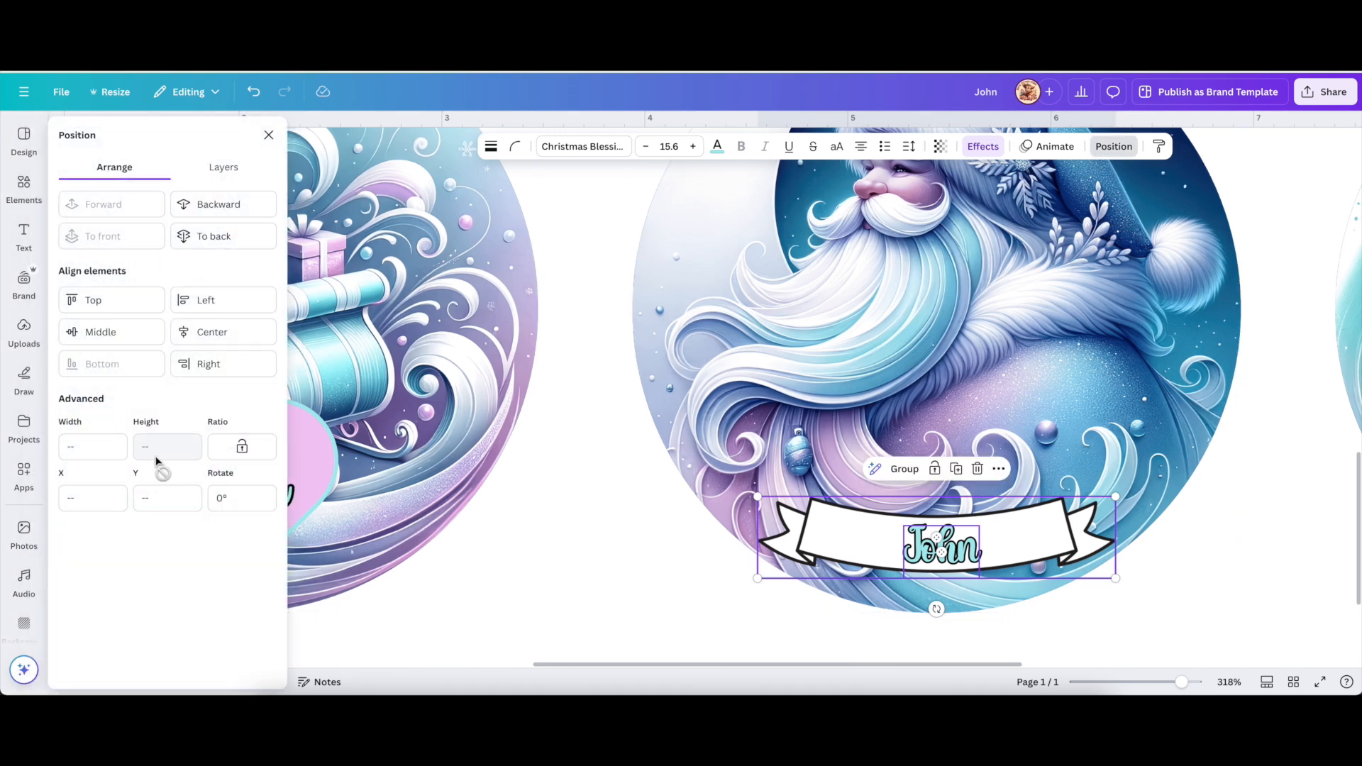
pyautogui.click(104, 333)
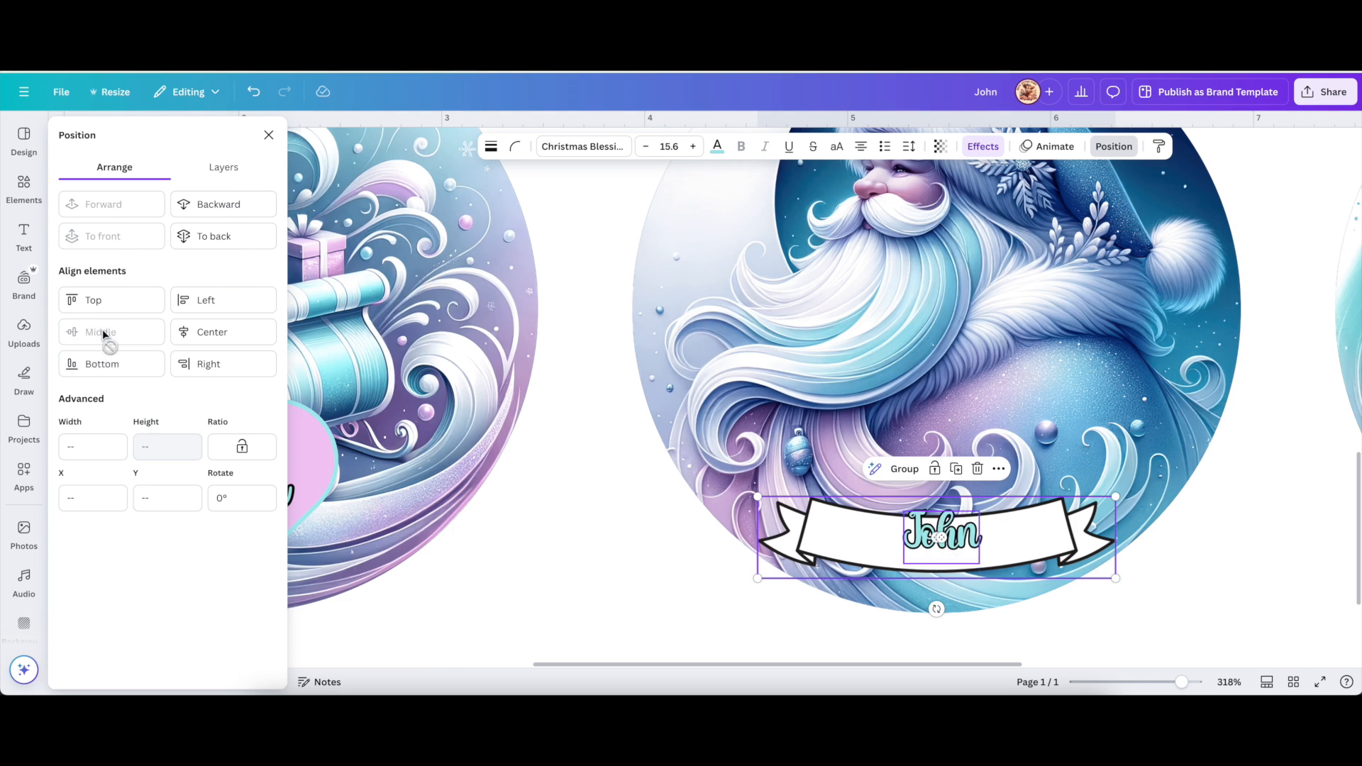
pyautogui.click(254, 92)
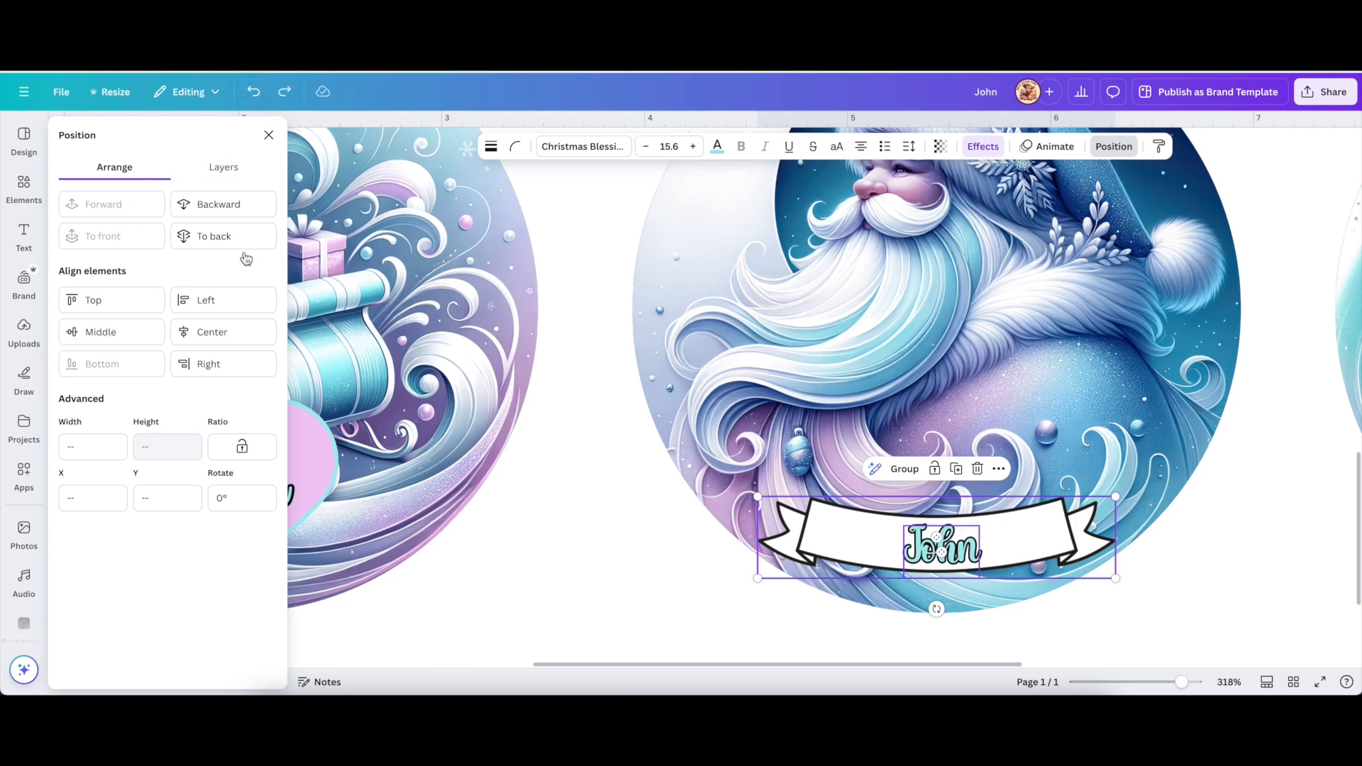
pyautogui.click(232, 338)
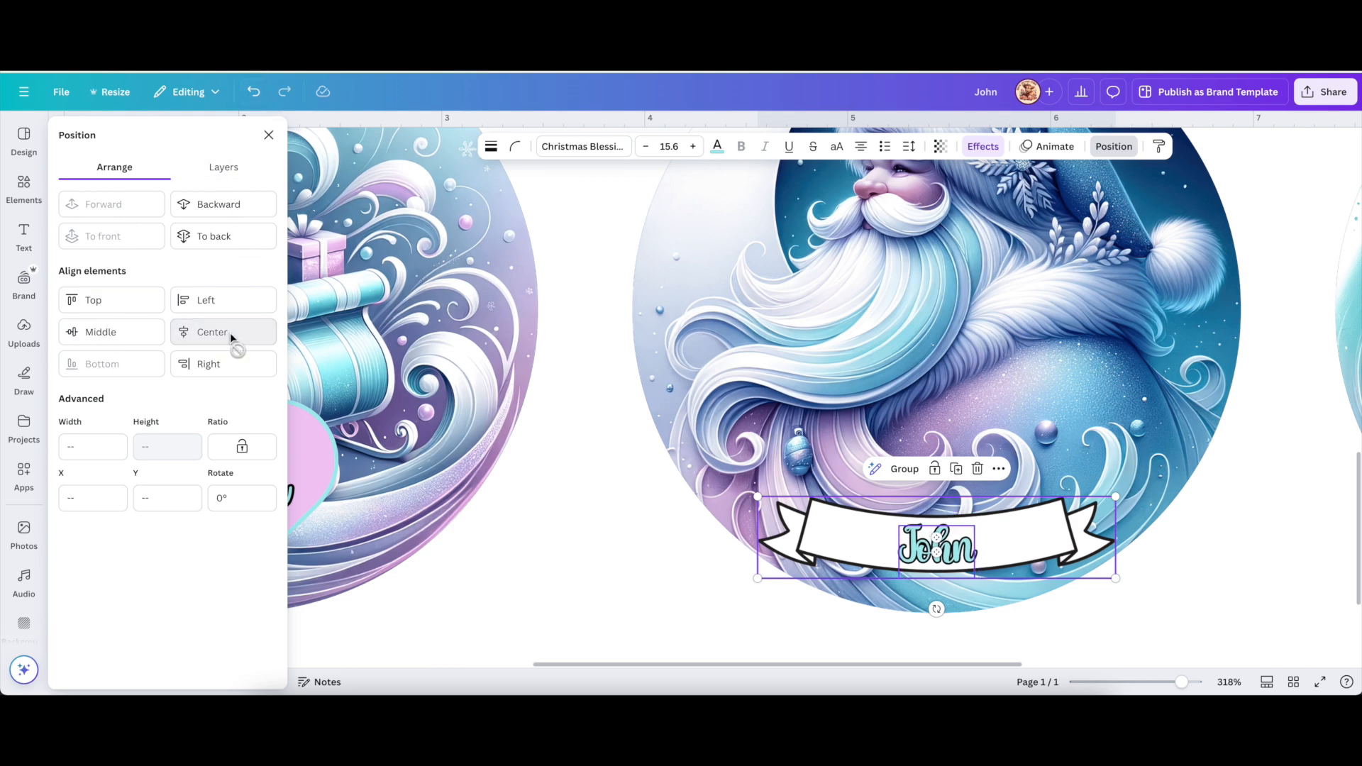
pyautogui.click(580, 488)
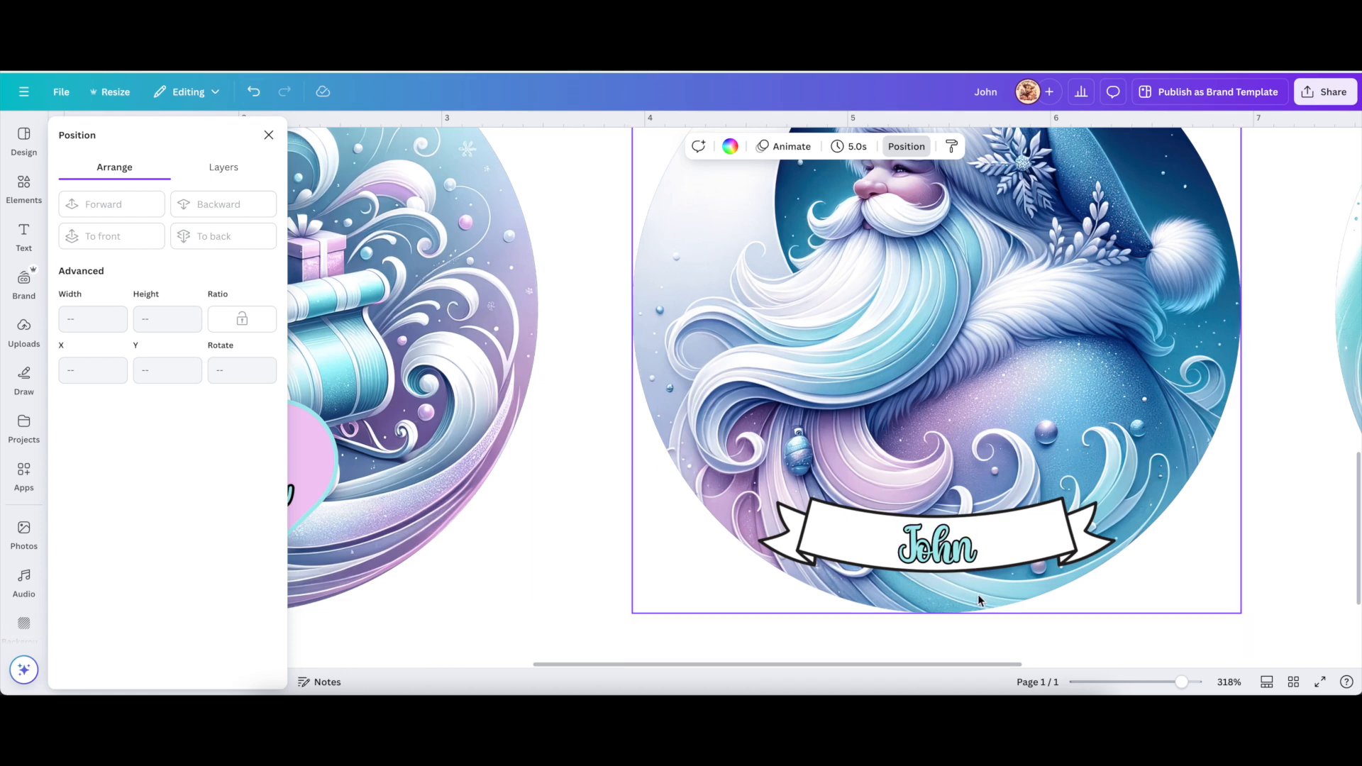
pyautogui.click(940, 552)
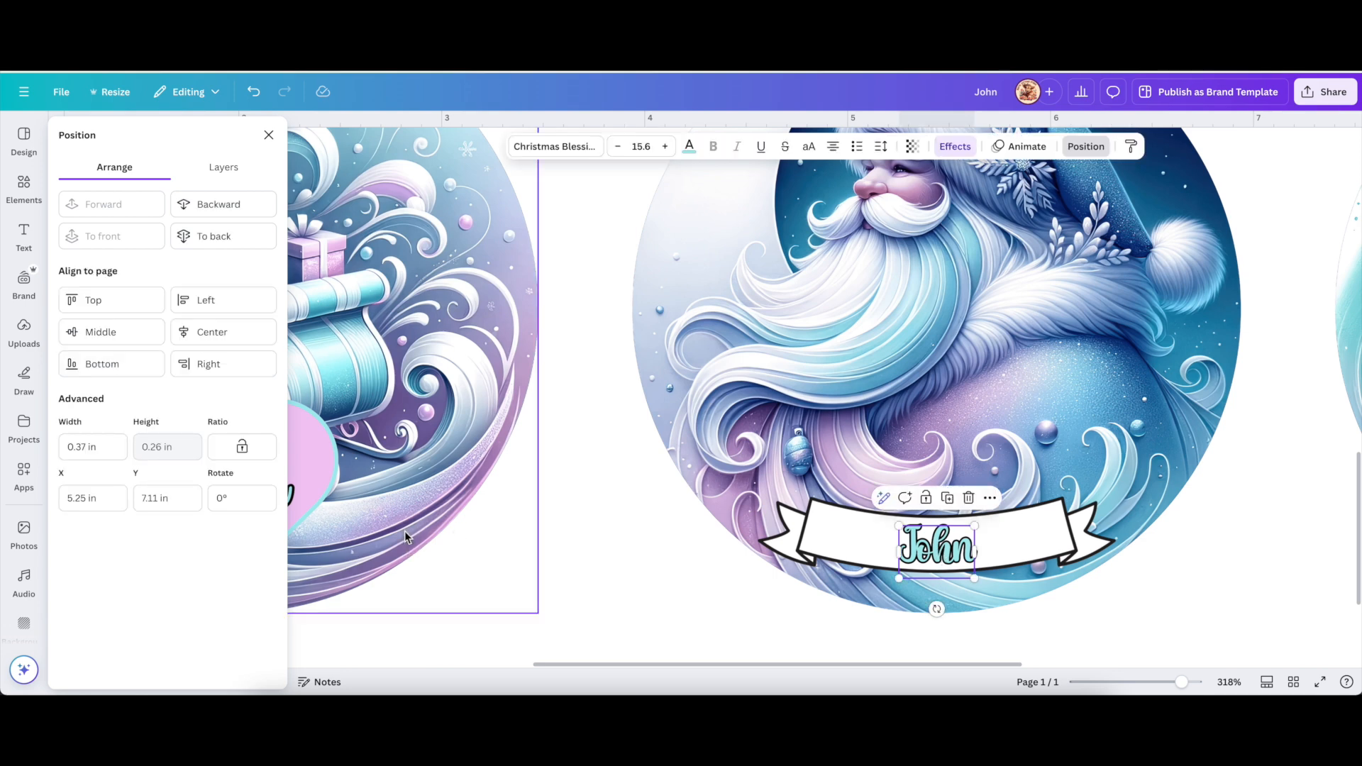
# Apply a Curve text effect of -49 to the Santa ribbon's John label, then zoom out.
pyautogui.click(959, 147)
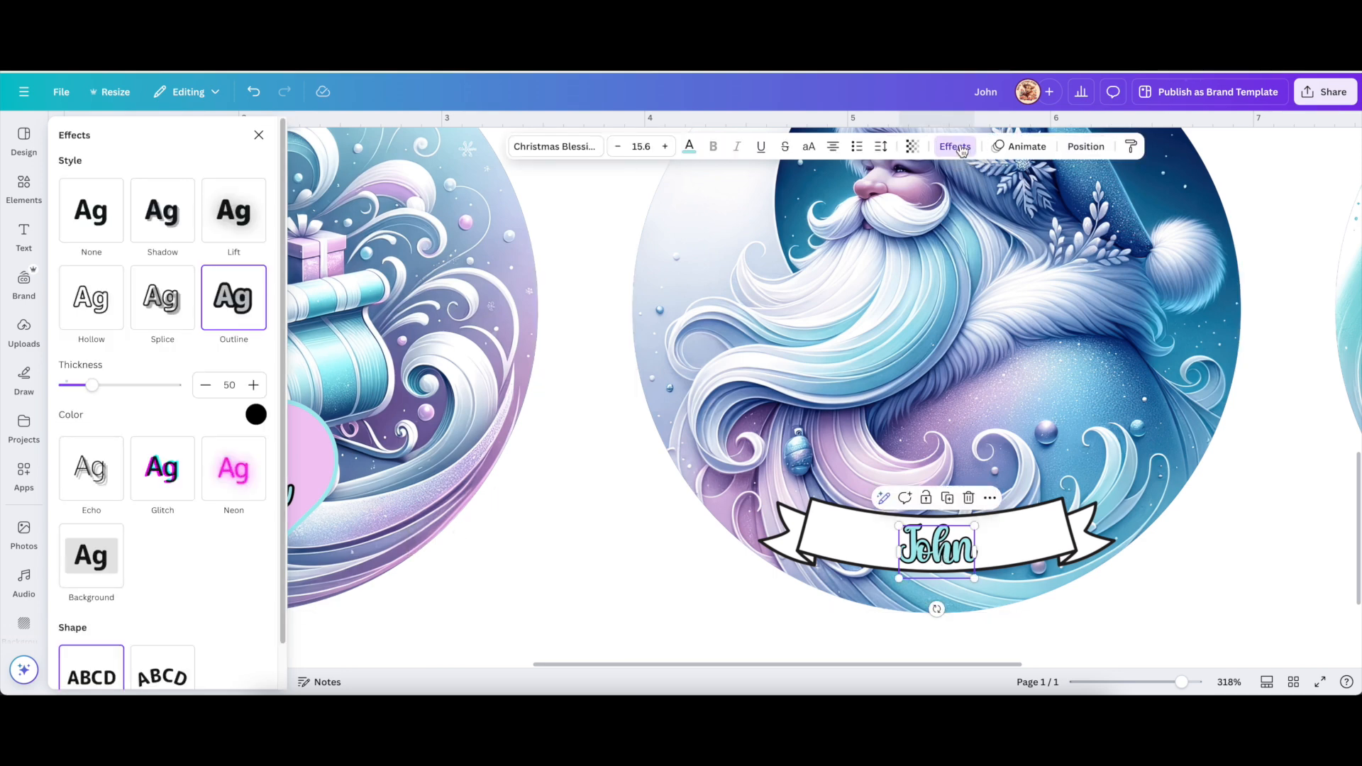
pyautogui.scroll(-1, 132, 577)
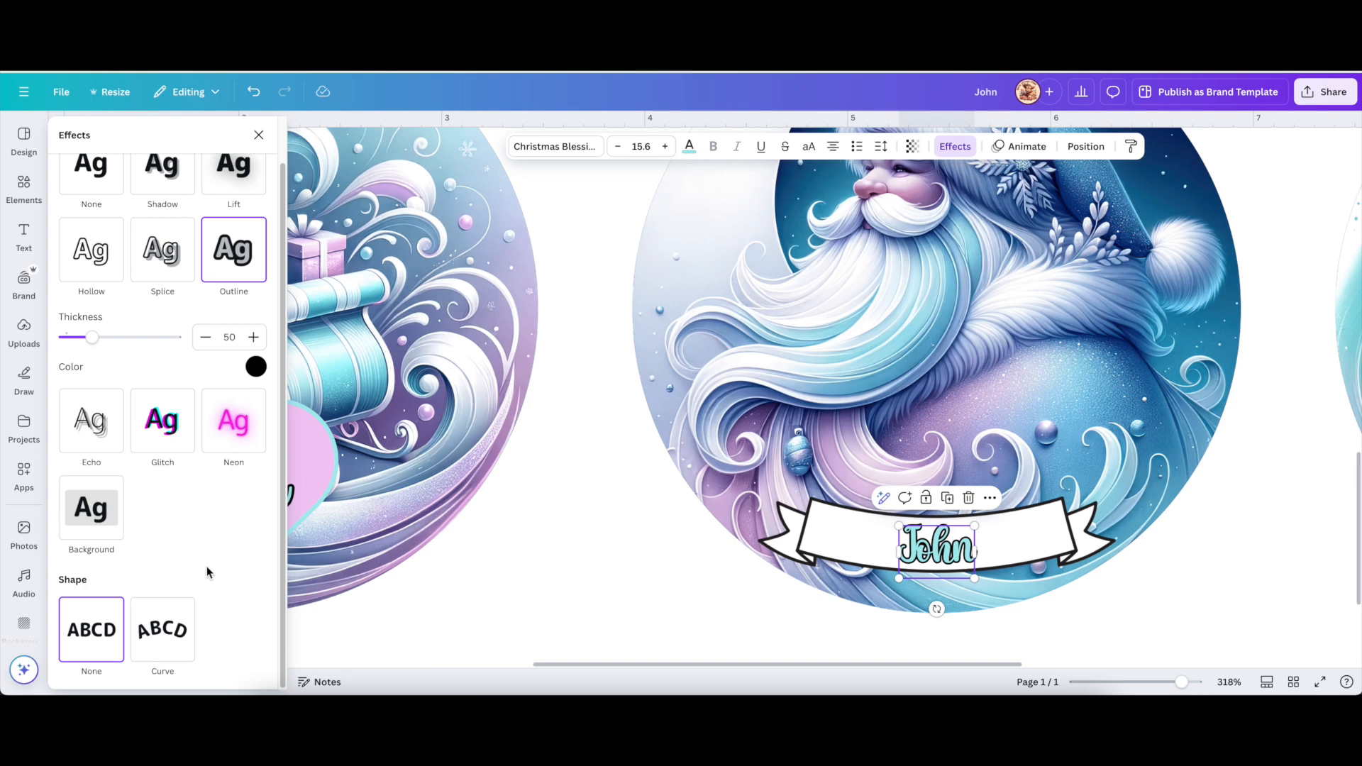
pyautogui.click(165, 640)
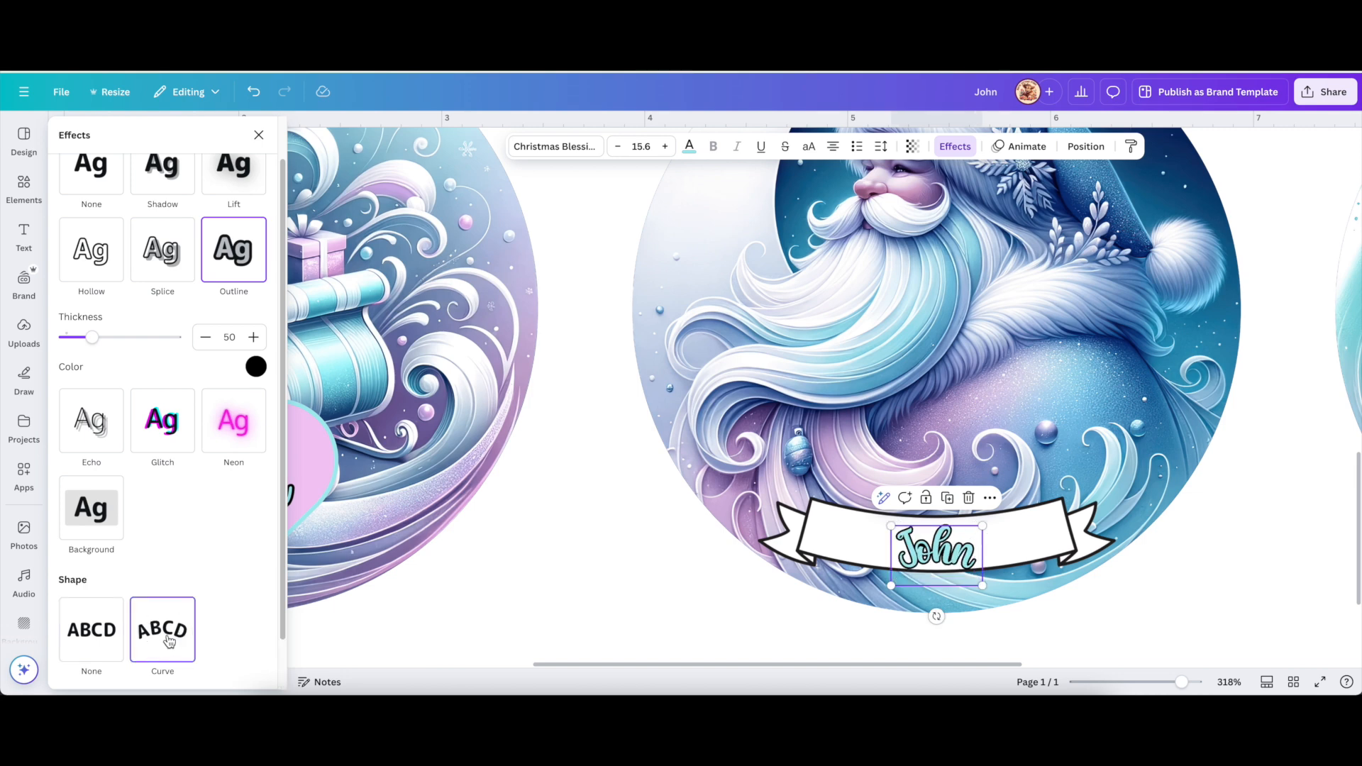
pyautogui.scroll(-1, 220, 641)
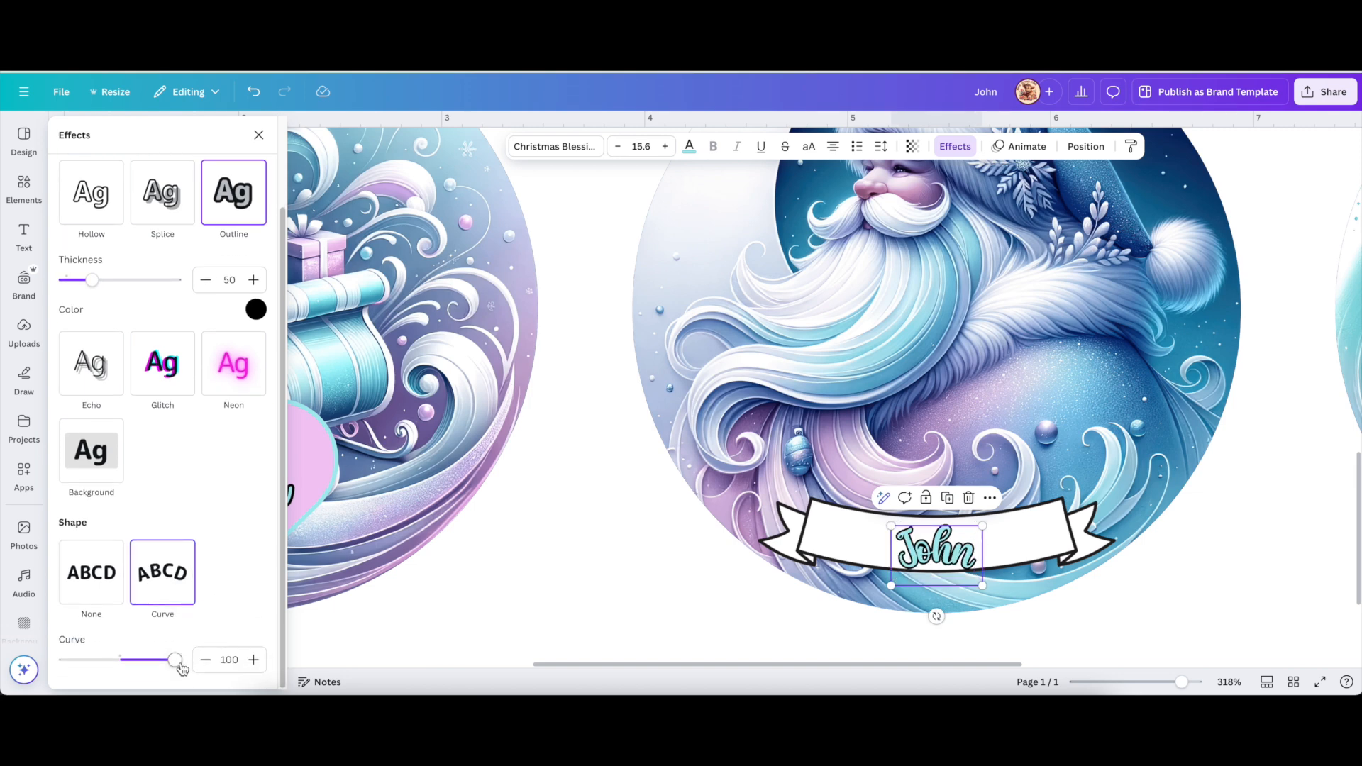
pyautogui.moveTo(175, 661); pyautogui.dragTo(93, 659)
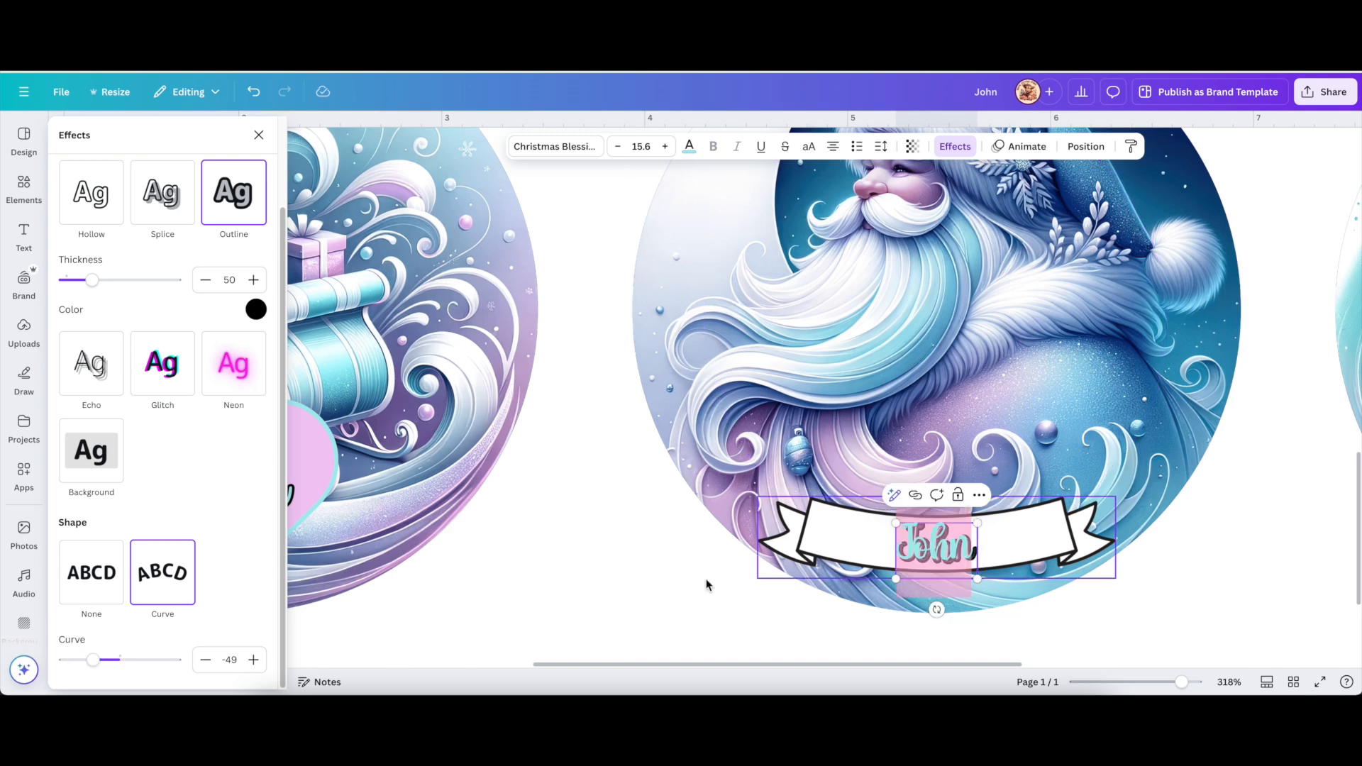
pyautogui.click(639, 594)
pyautogui.click(596, 592)
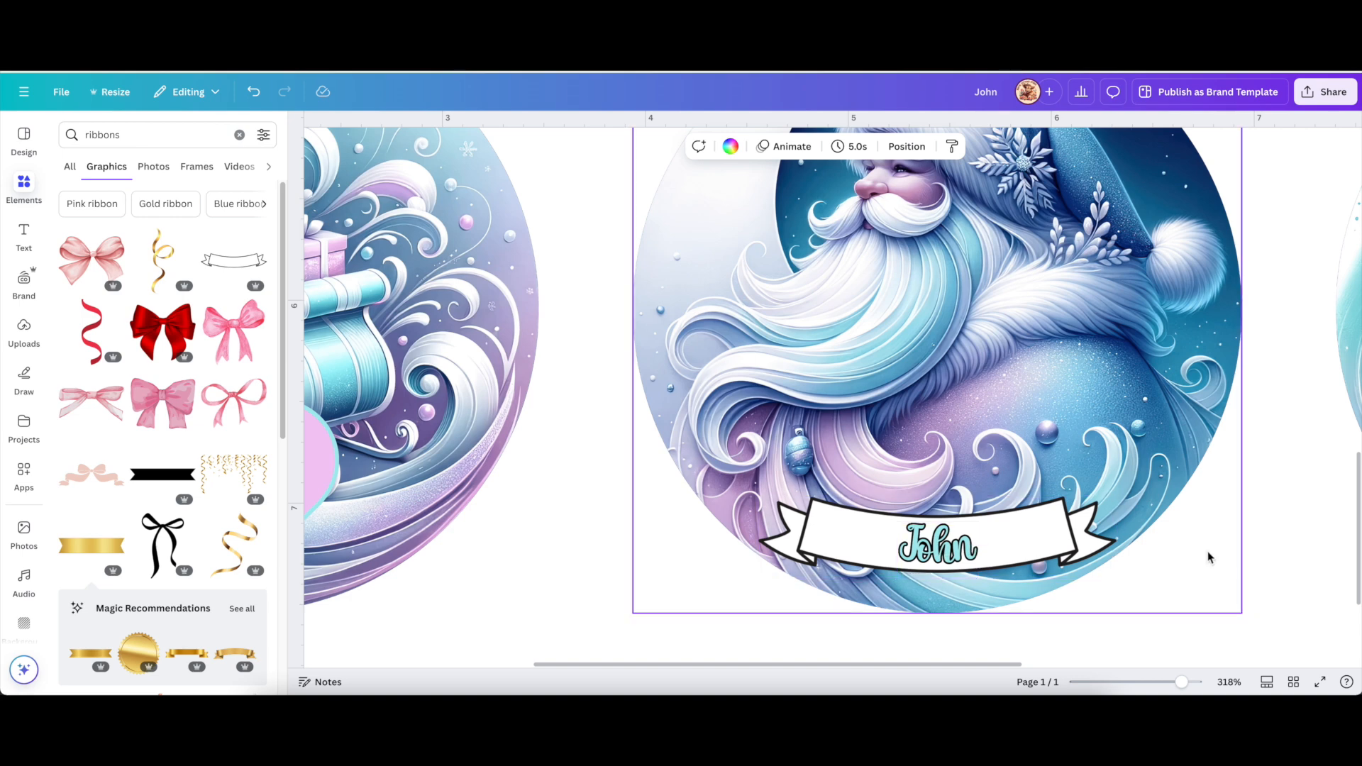
pyautogui.moveTo(1181, 682); pyautogui.dragTo(1153, 682)
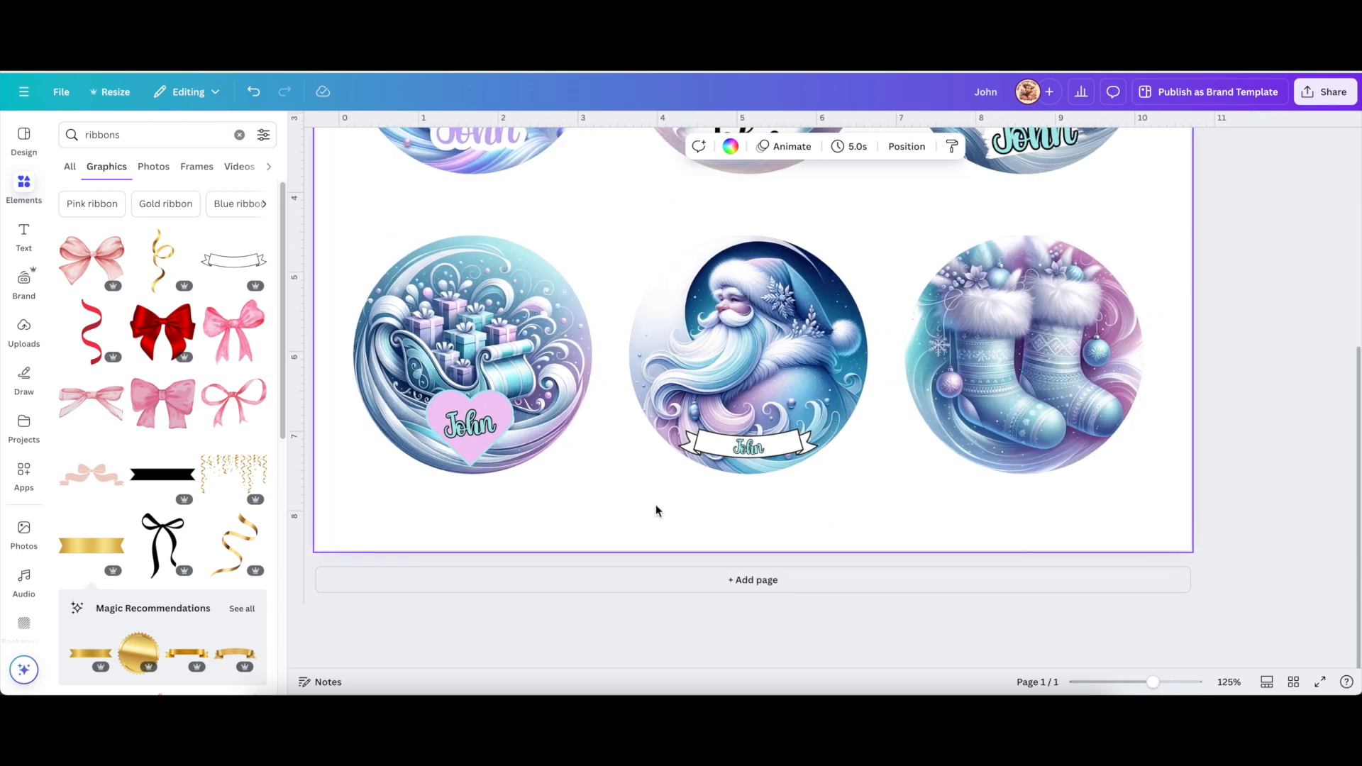
# Duplicate the Santa ribbon's John label onto the stockings ornament.
pyautogui.click(697, 445)
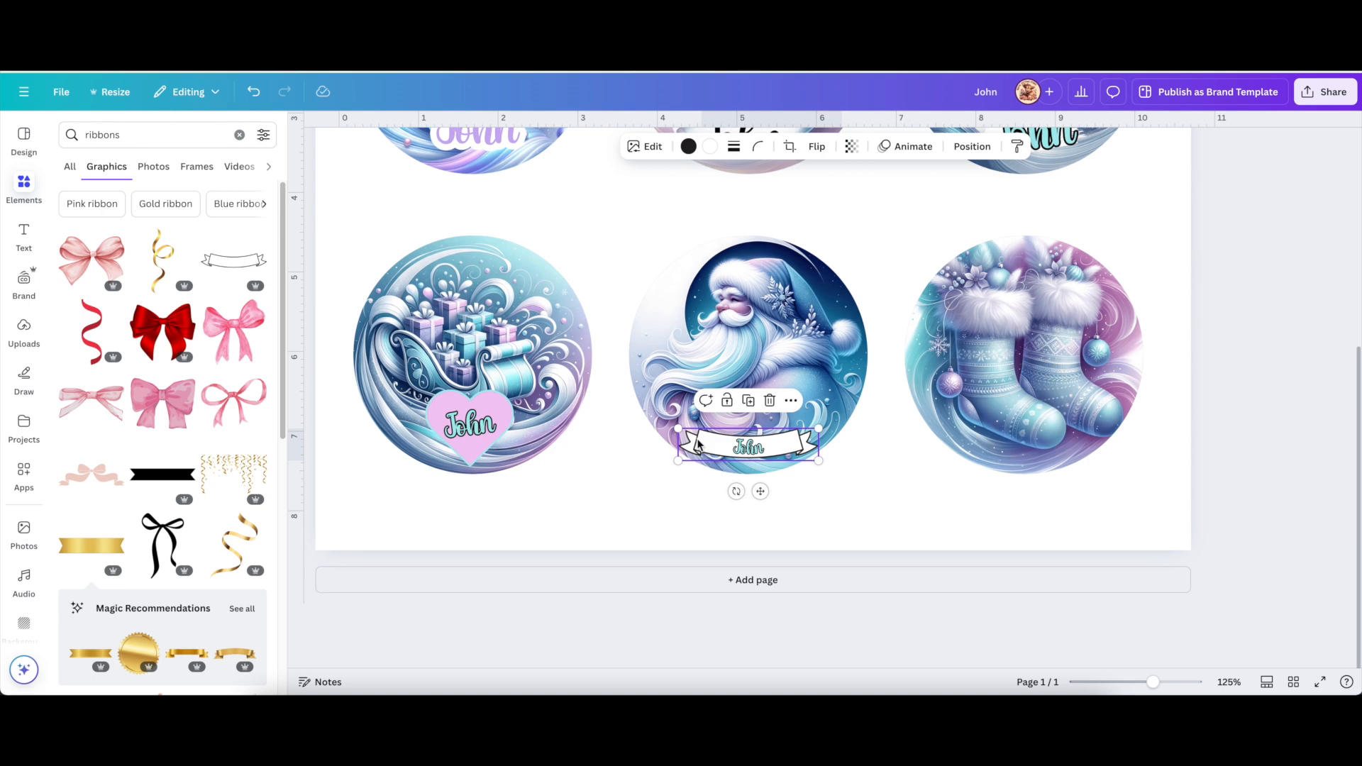
pyautogui.scroll(1, 713, 465)
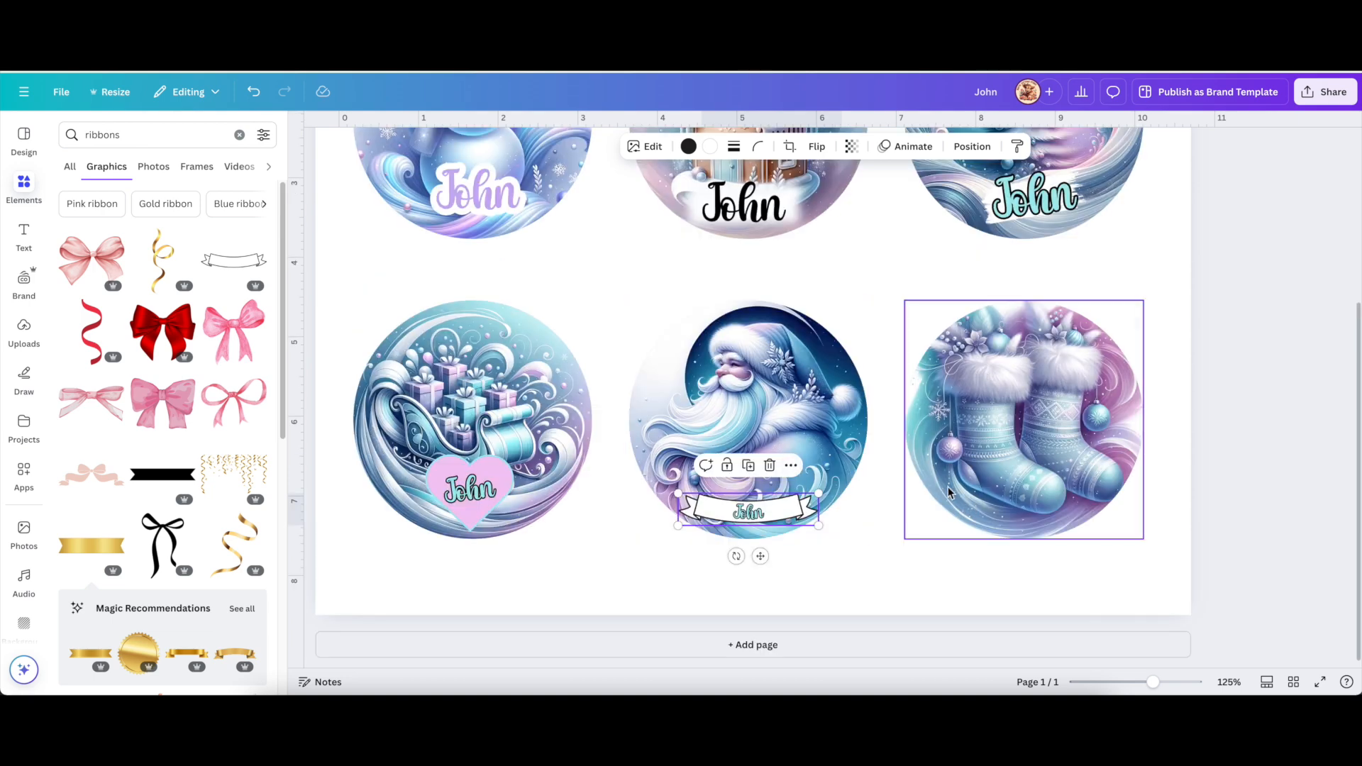
pyautogui.click(751, 517)
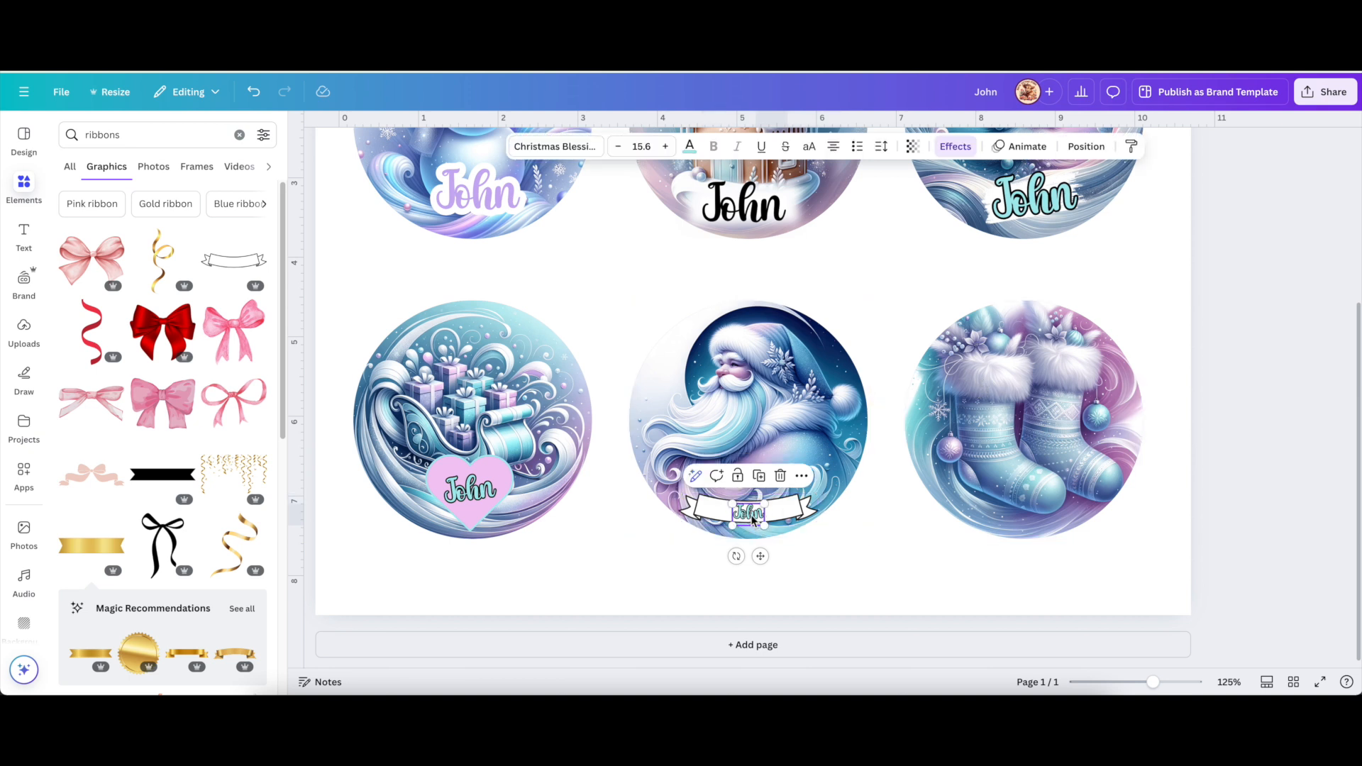
pyautogui.click(762, 478)
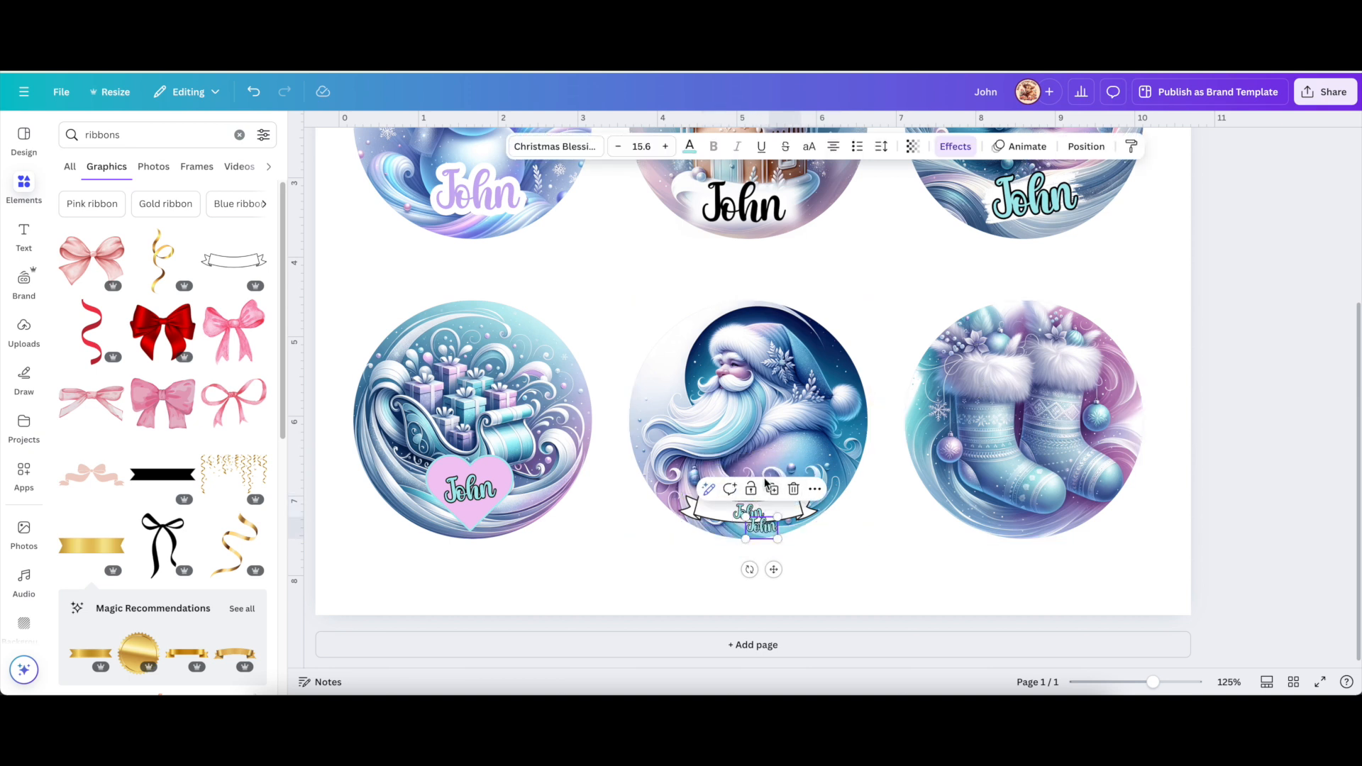
pyautogui.moveTo(761, 533); pyautogui.dragTo(959, 445)
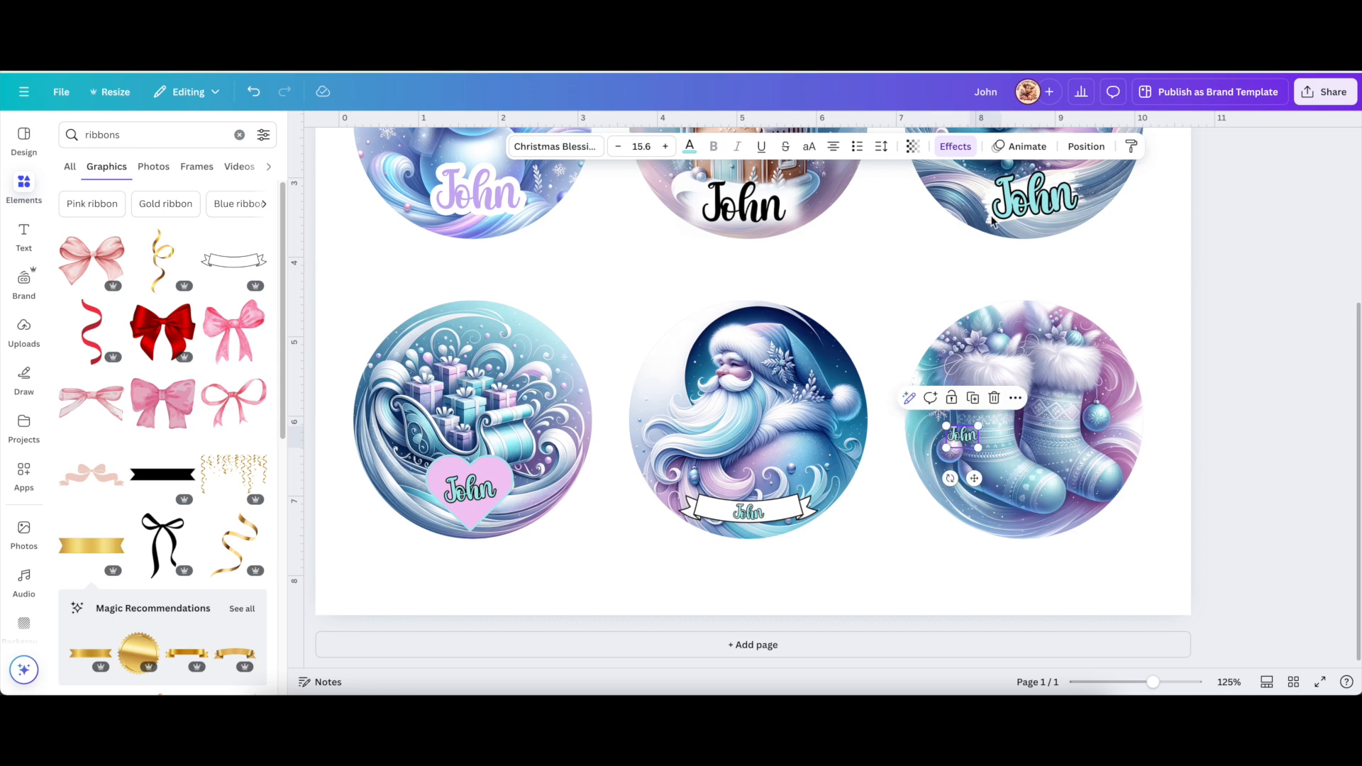
# Set the stockings' John label shape to None and move it up across the stocking cuffs.
pyautogui.click(966, 149)
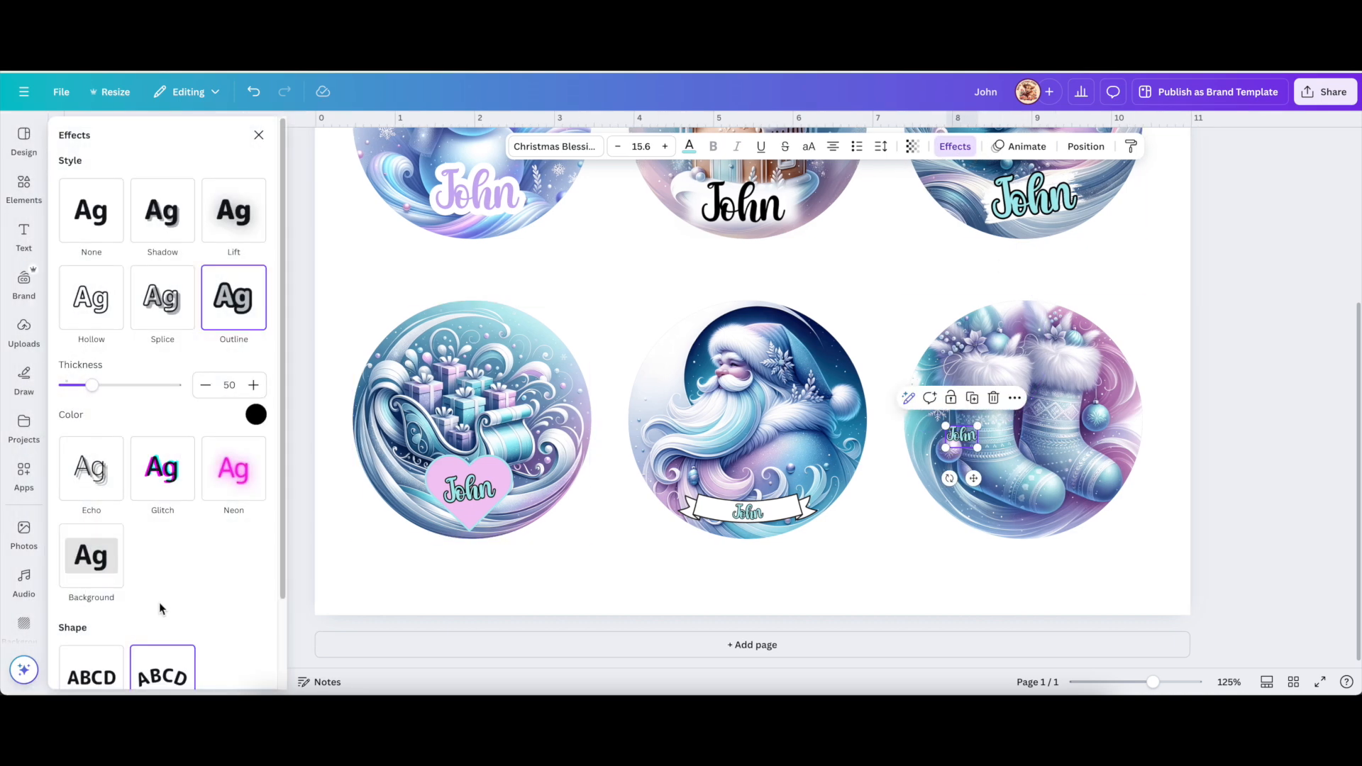
pyautogui.scroll(-3, 159, 602)
pyautogui.click(114, 583)
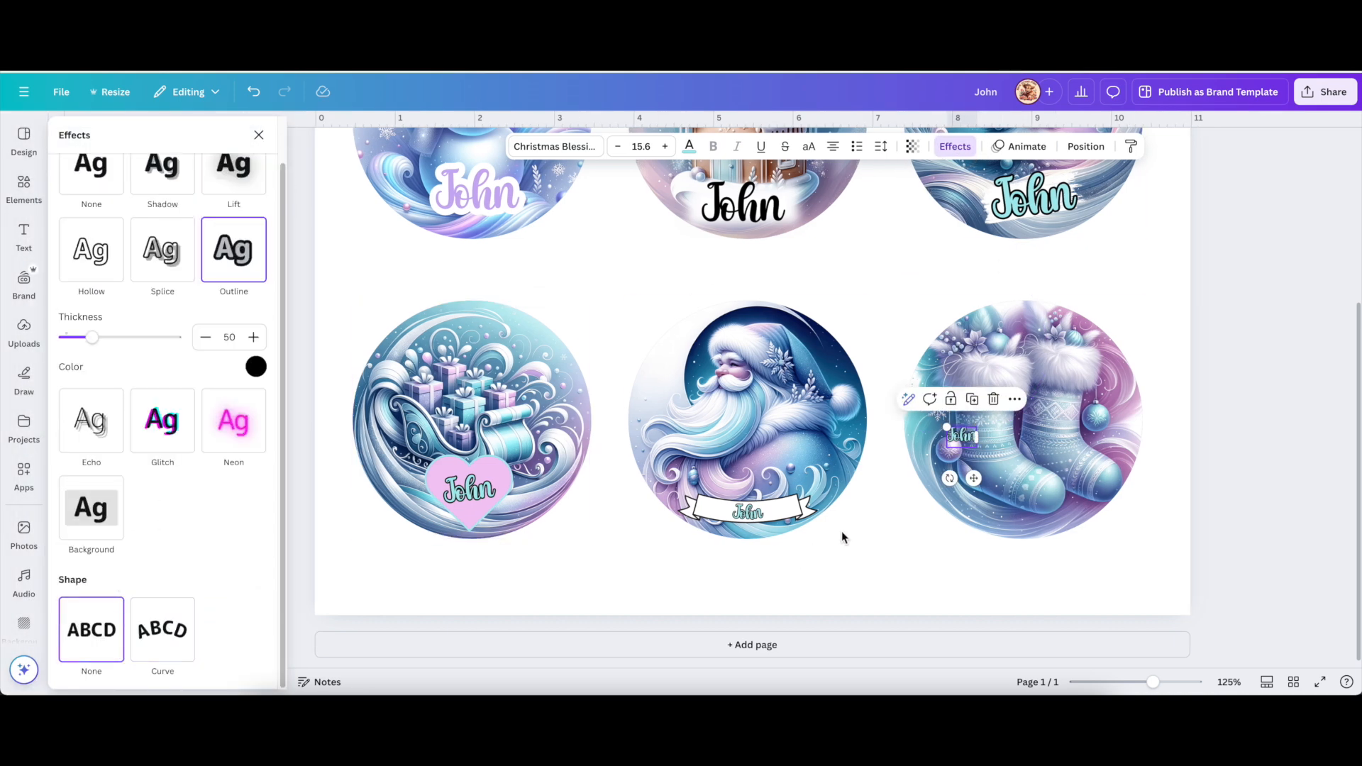
pyautogui.moveTo(960, 435); pyautogui.dragTo(986, 379)
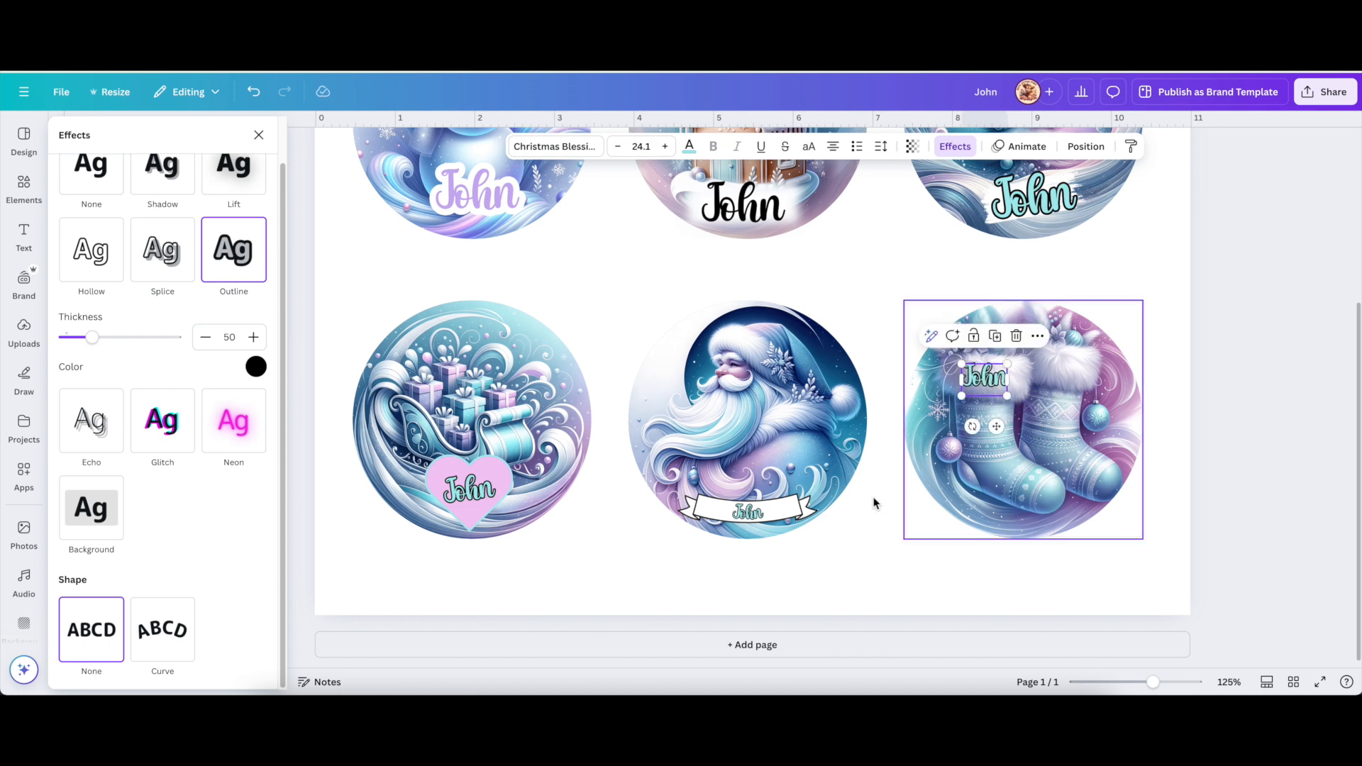
pyautogui.click(890, 531)
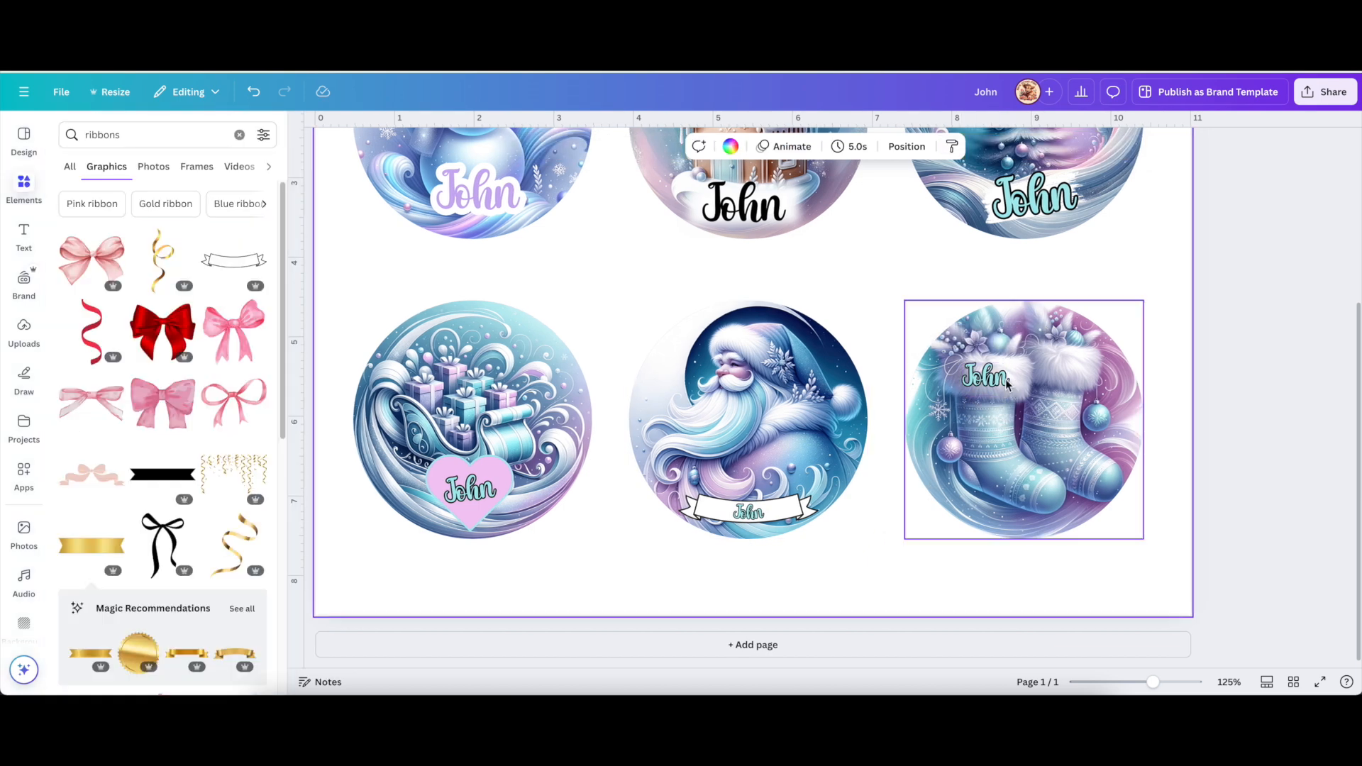
# Close the ribbon search results and zoom to about 102% so all six ornaments show.
pyautogui.scroll(-5, 176, 344)
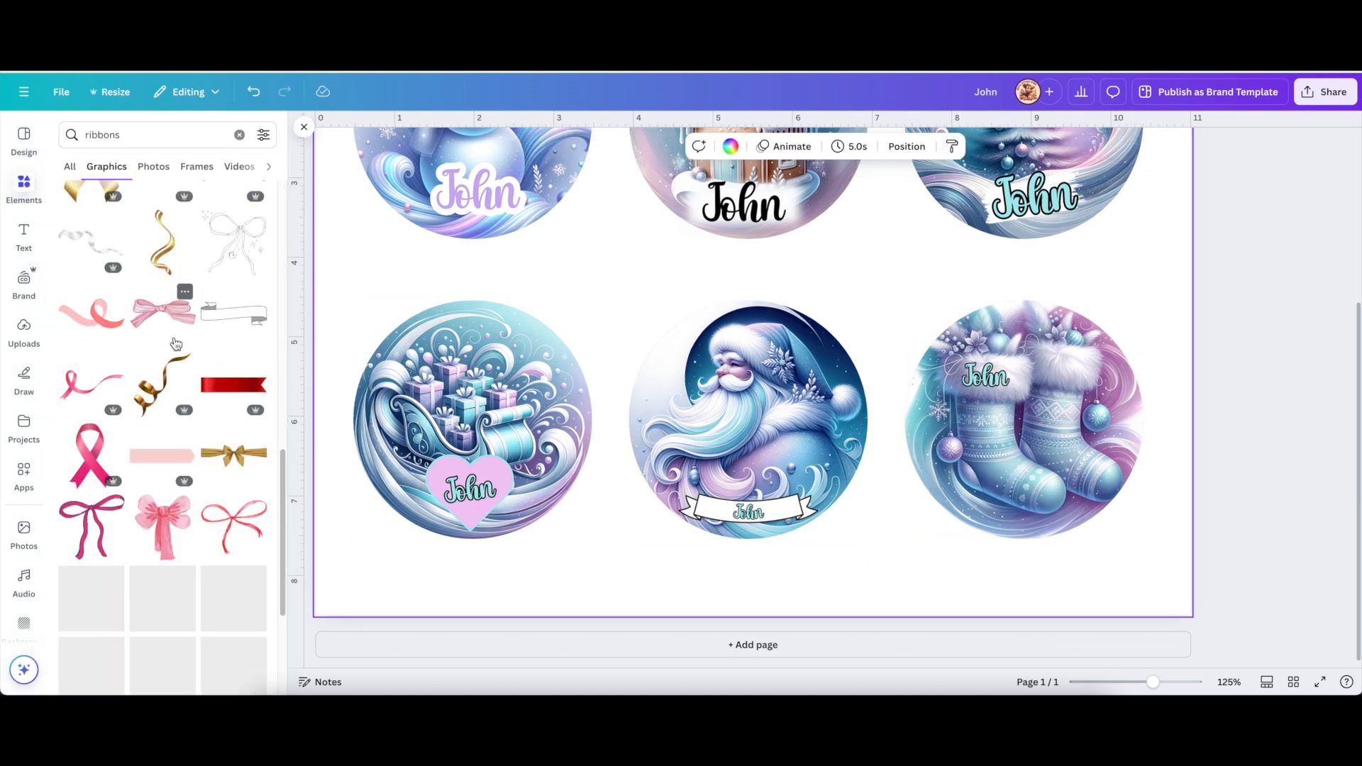
pyautogui.scroll(-4, 176, 344)
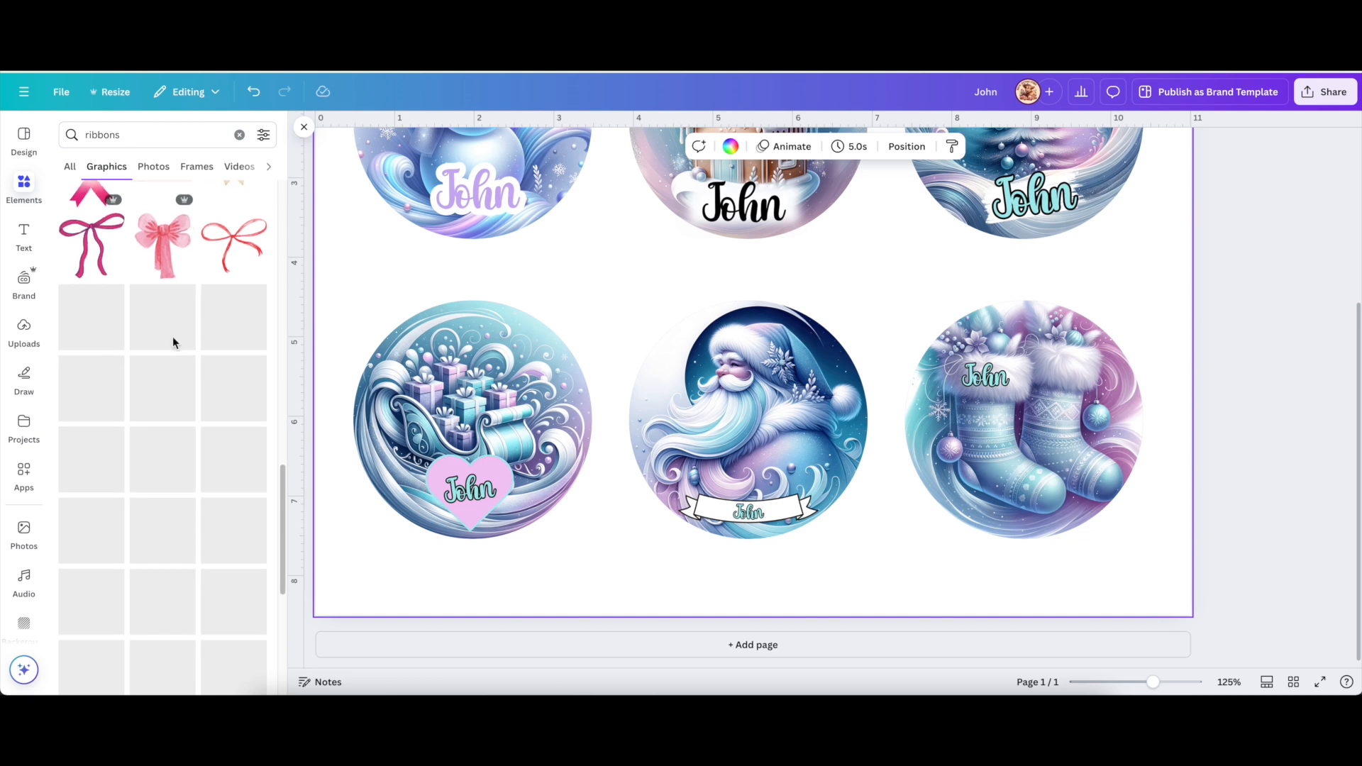
pyautogui.scroll(4, 174, 341)
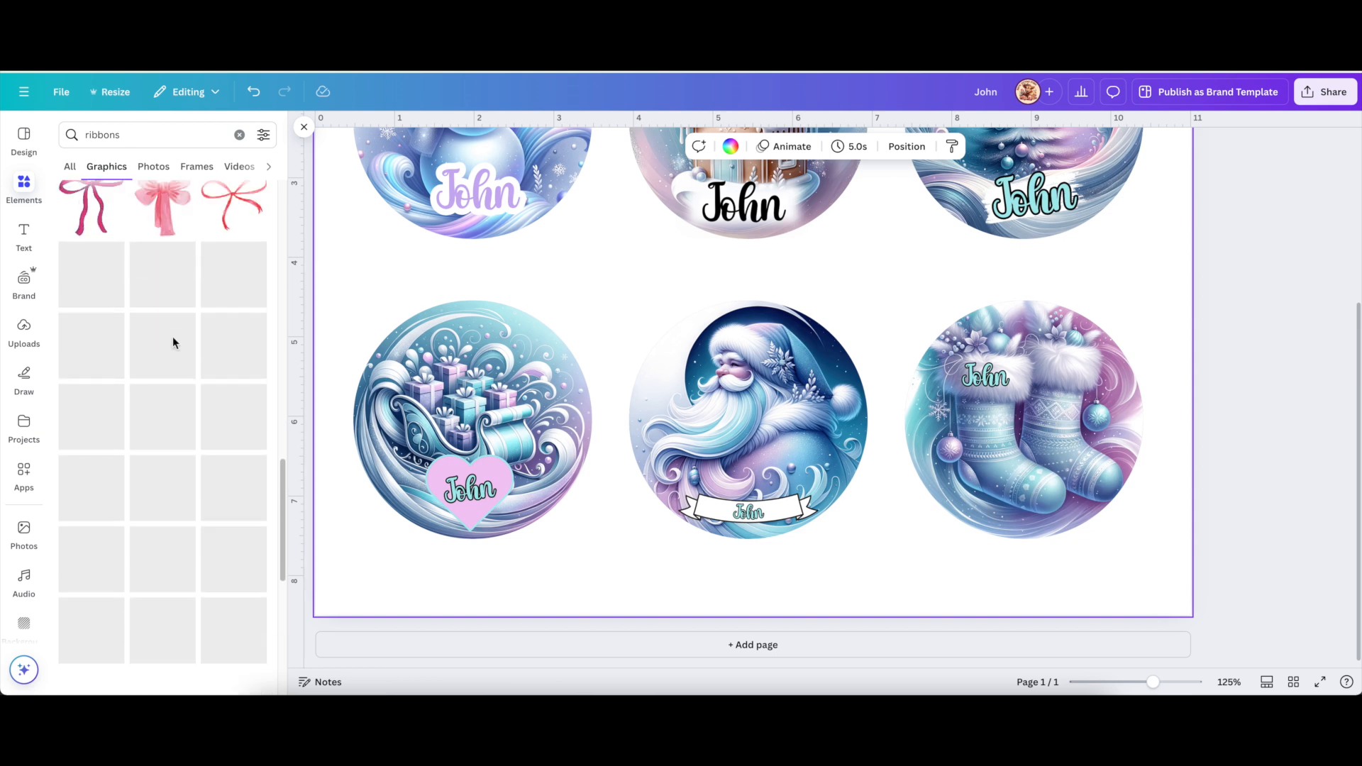
pyautogui.scroll(4, 176, 343)
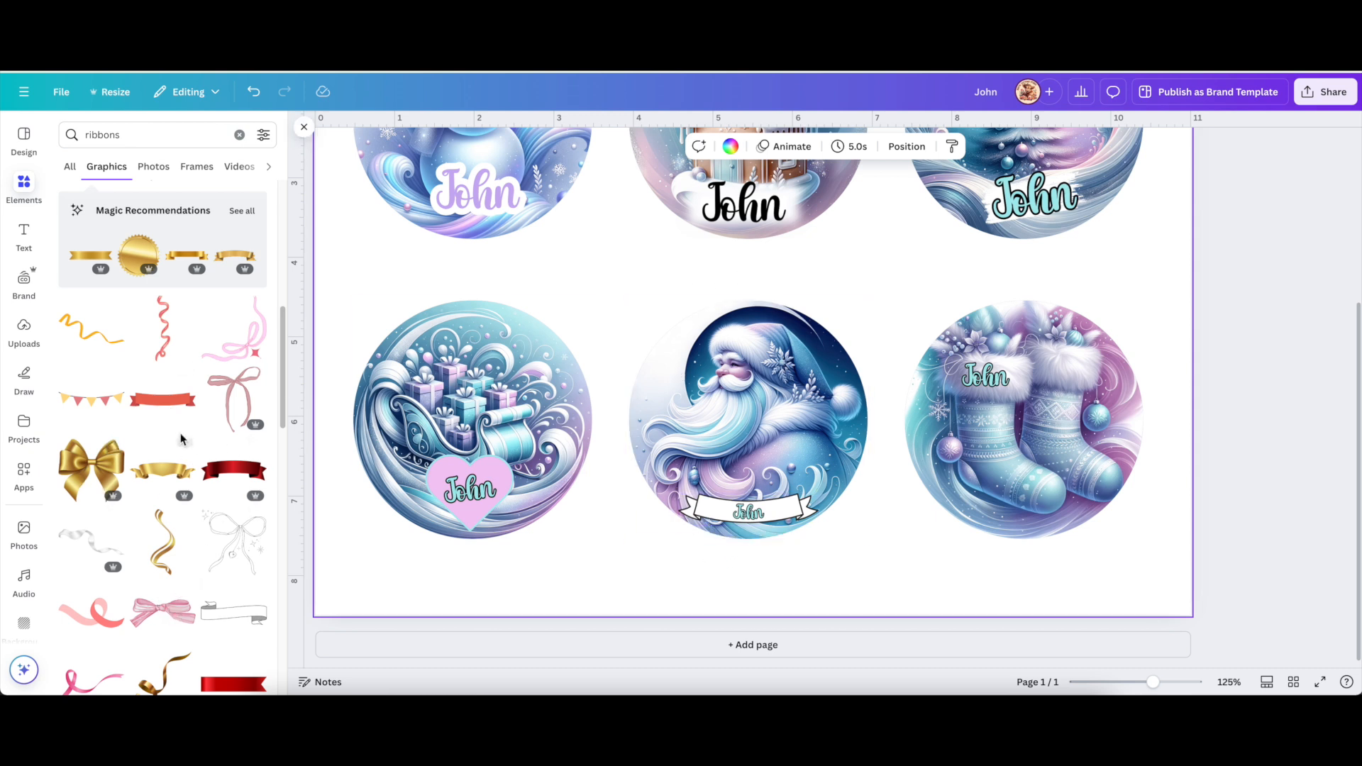
pyautogui.scroll(1, 182, 439)
pyautogui.scroll(5, 182, 439)
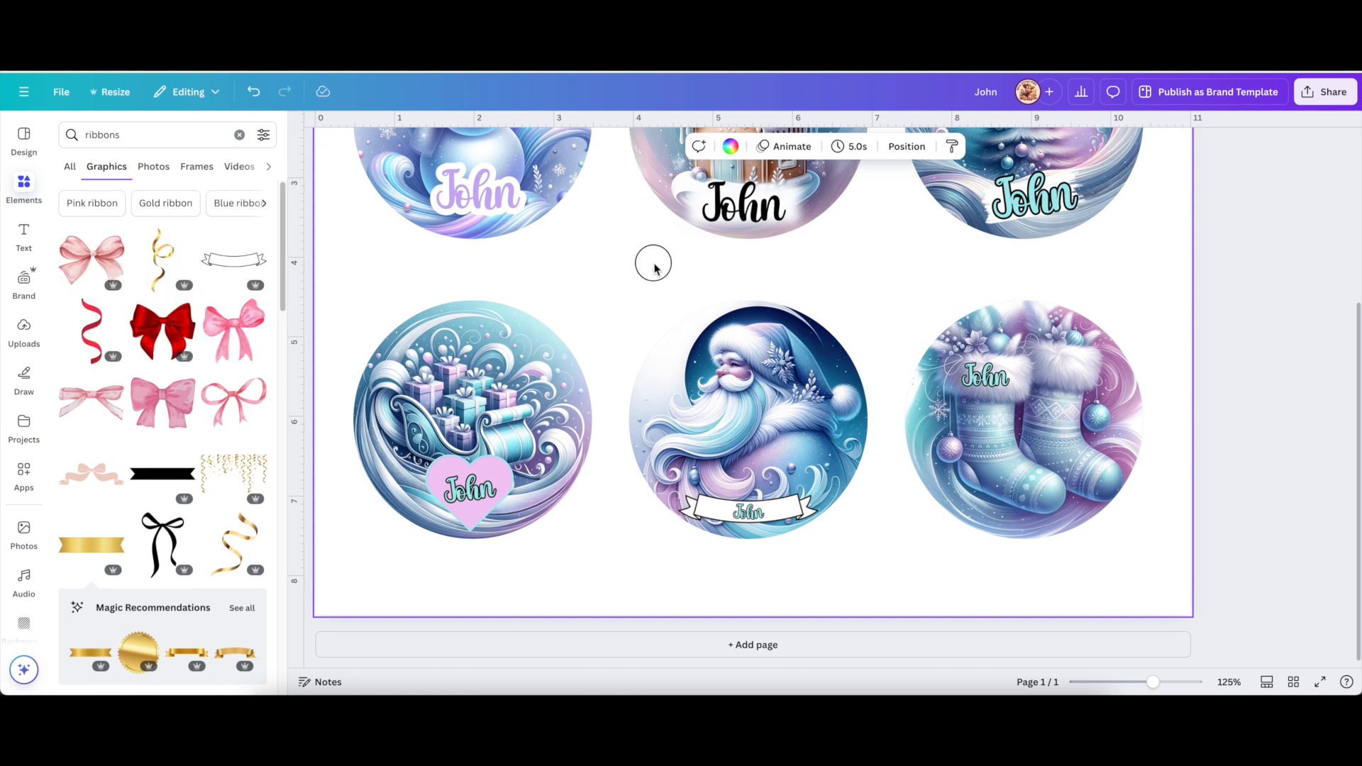
pyautogui.scroll(2, 654, 268)
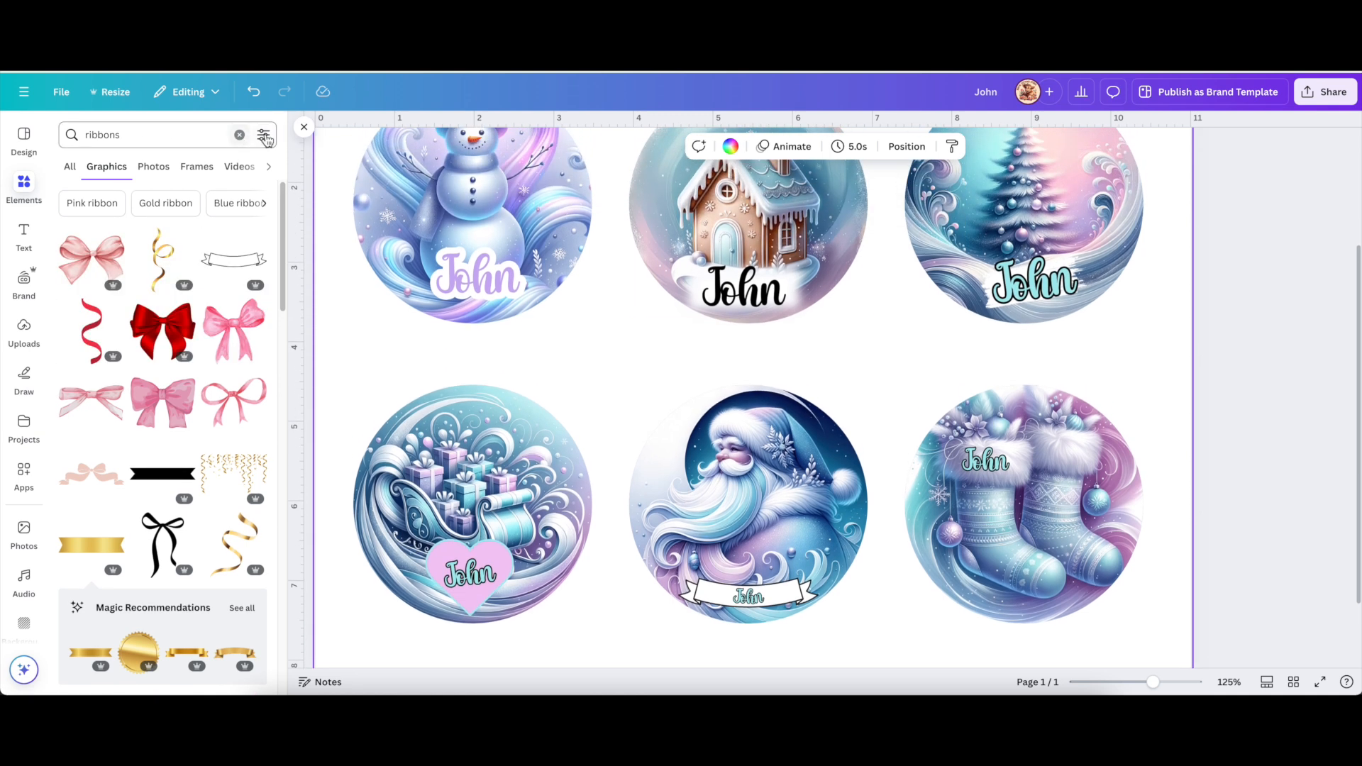
pyautogui.click(302, 128)
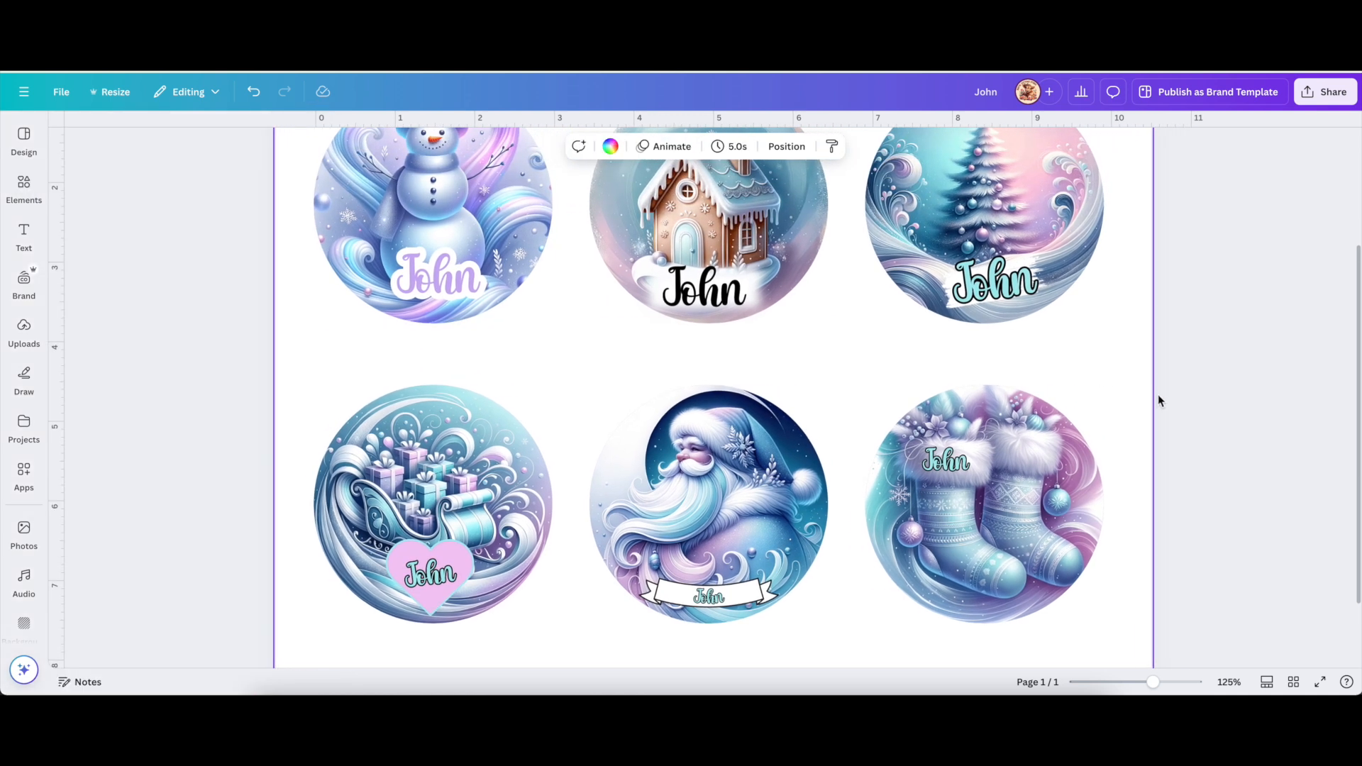
pyautogui.scroll(1, 1169, 401)
pyautogui.moveTo(1156, 685); pyautogui.dragTo(1150, 686)
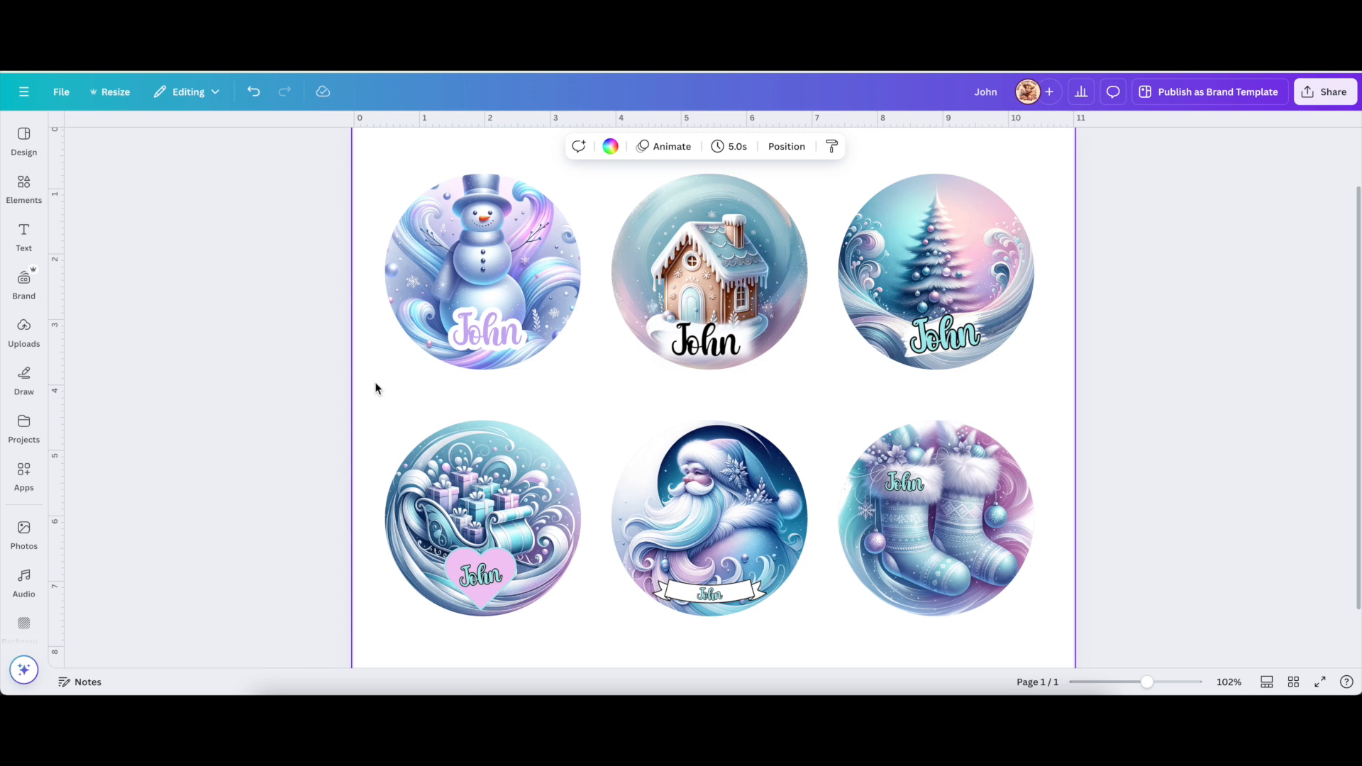
pyautogui.scroll(1, 377, 381)
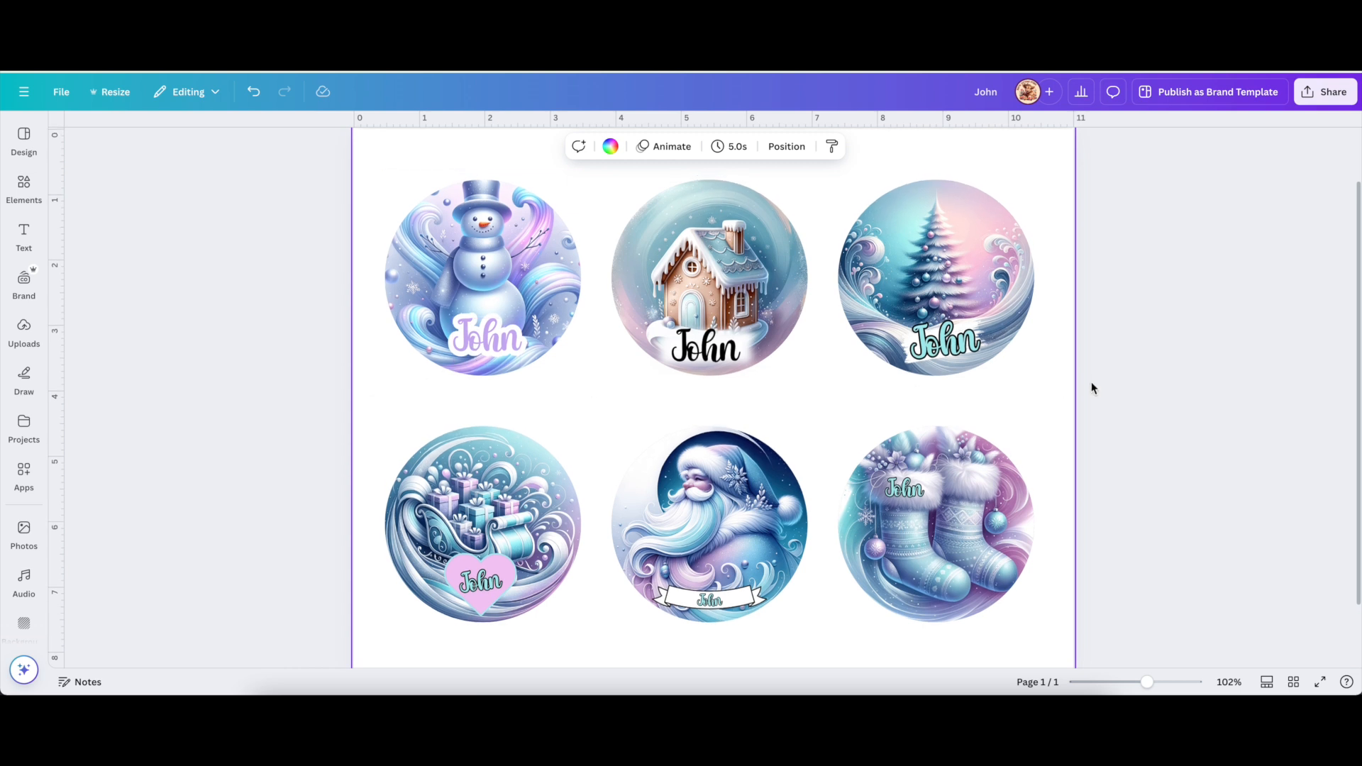
pyautogui.scroll(2, 1326, 390)
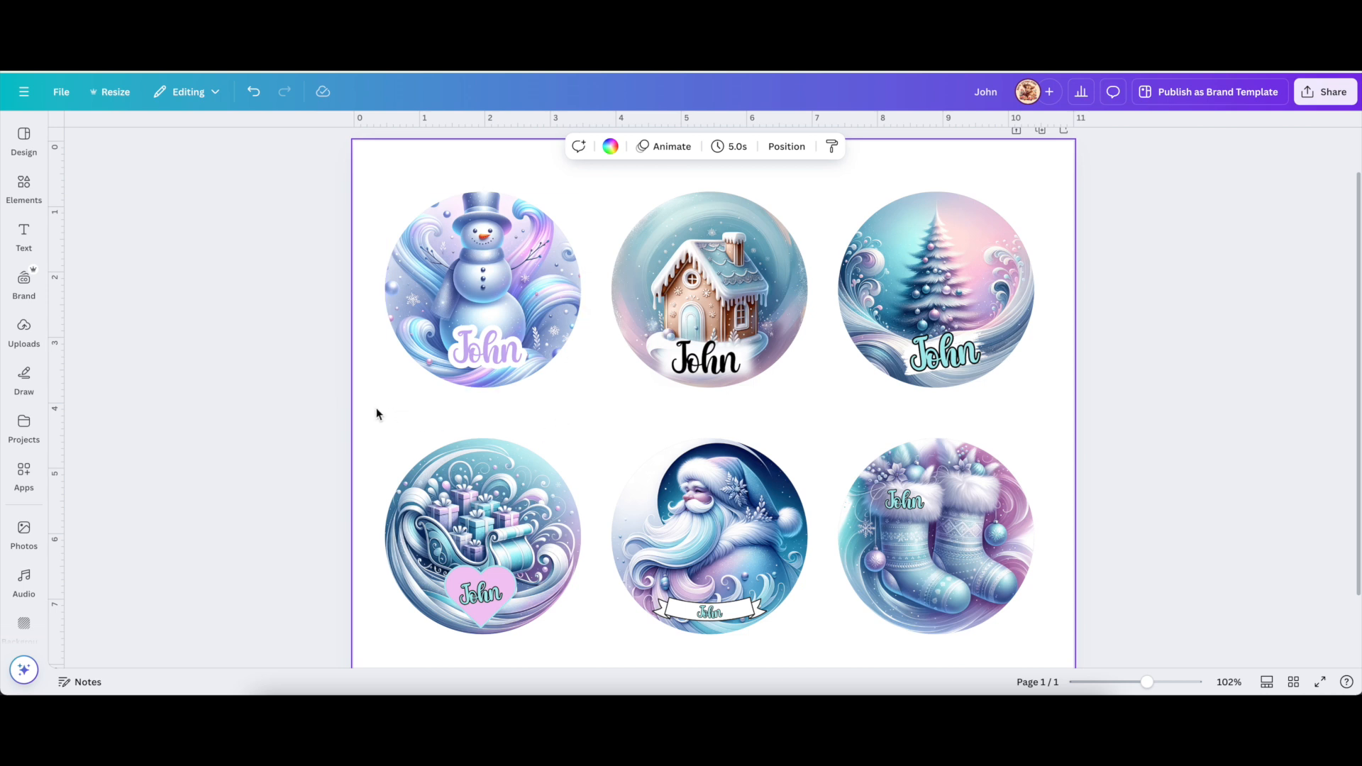
# Add a blank second page to the design.
pyautogui.click(904, 508)
pyautogui.scroll(-2, 903, 503)
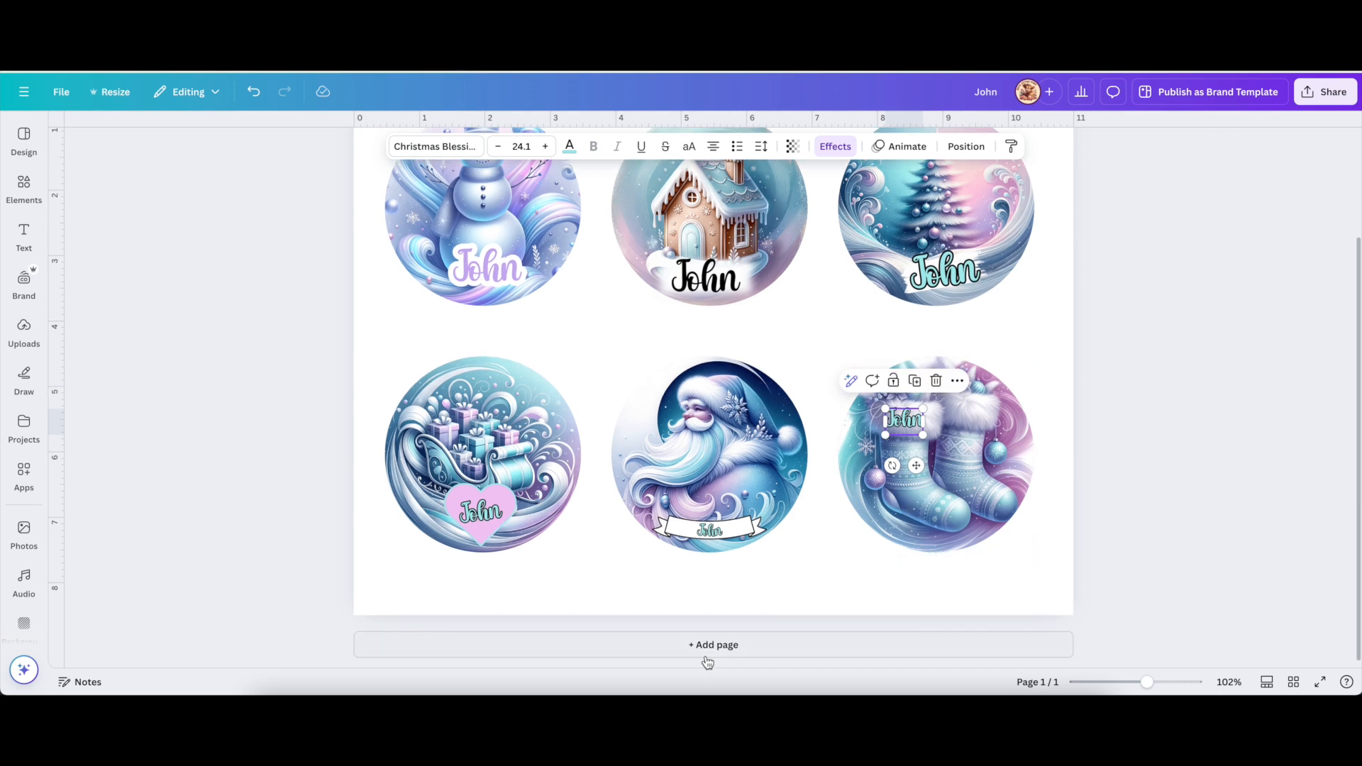
pyautogui.click(717, 645)
pyautogui.scroll(5, 878, 525)
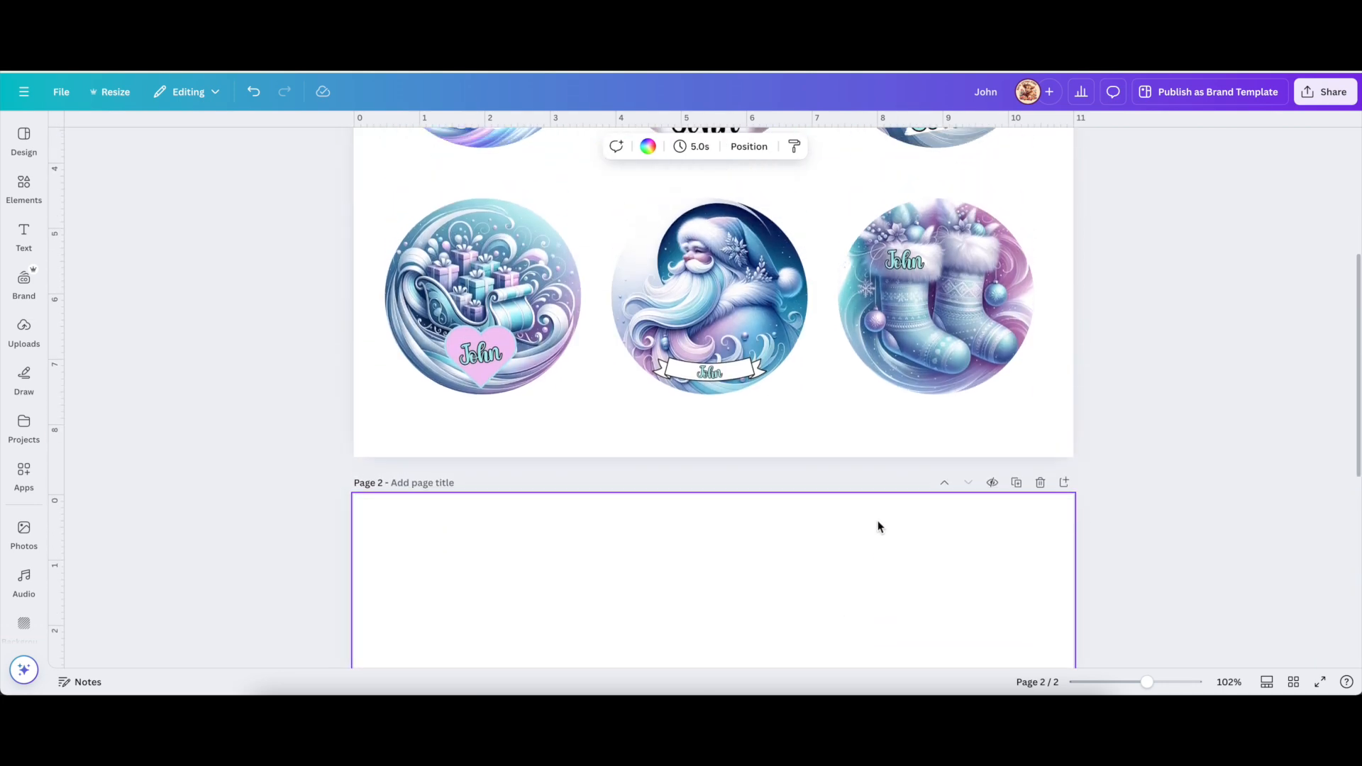
# Copy the stockings' John text onto page 2 and enlarge it to size 403.
pyautogui.click(908, 323)
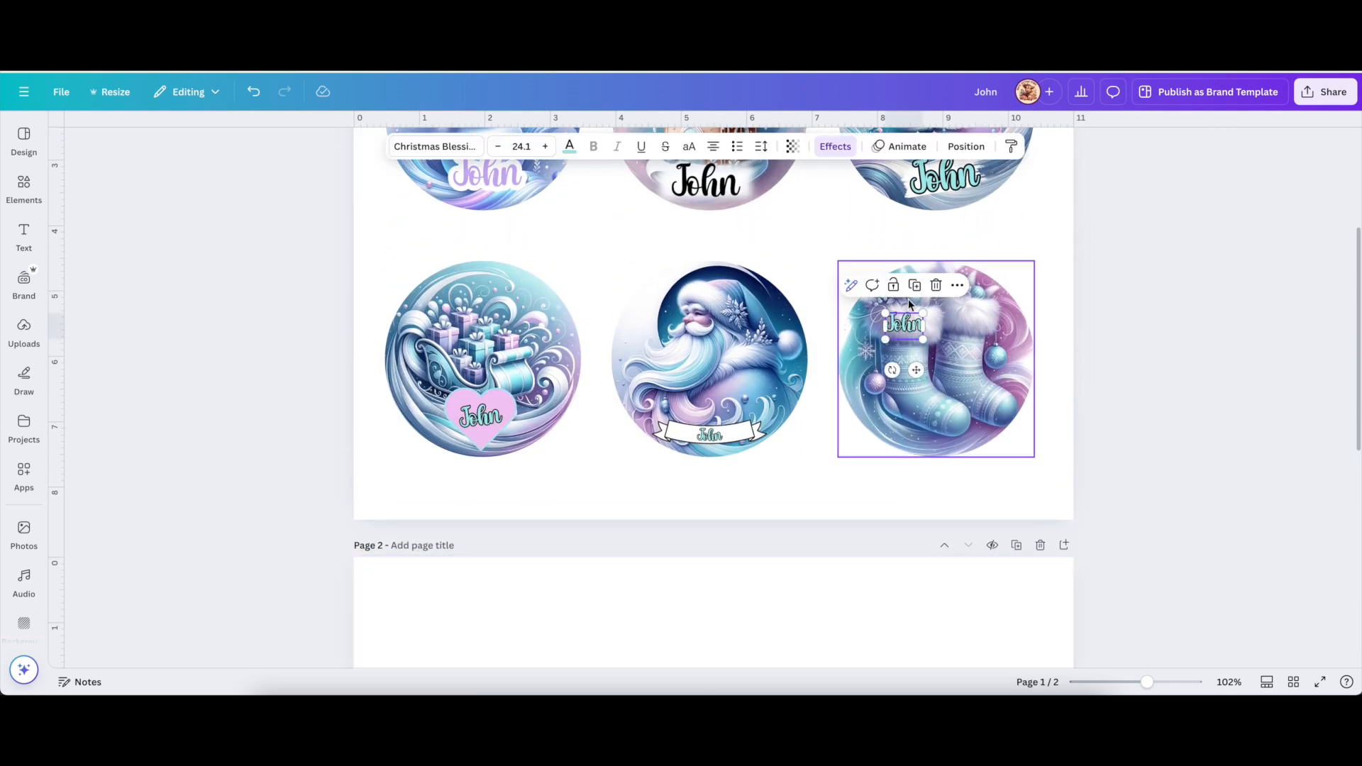
pyautogui.click(914, 284)
pyautogui.moveTo(917, 333); pyautogui.dragTo(769, 614)
pyautogui.scroll(-4, 769, 614)
pyautogui.moveTo(748, 314); pyautogui.dragTo(389, 563)
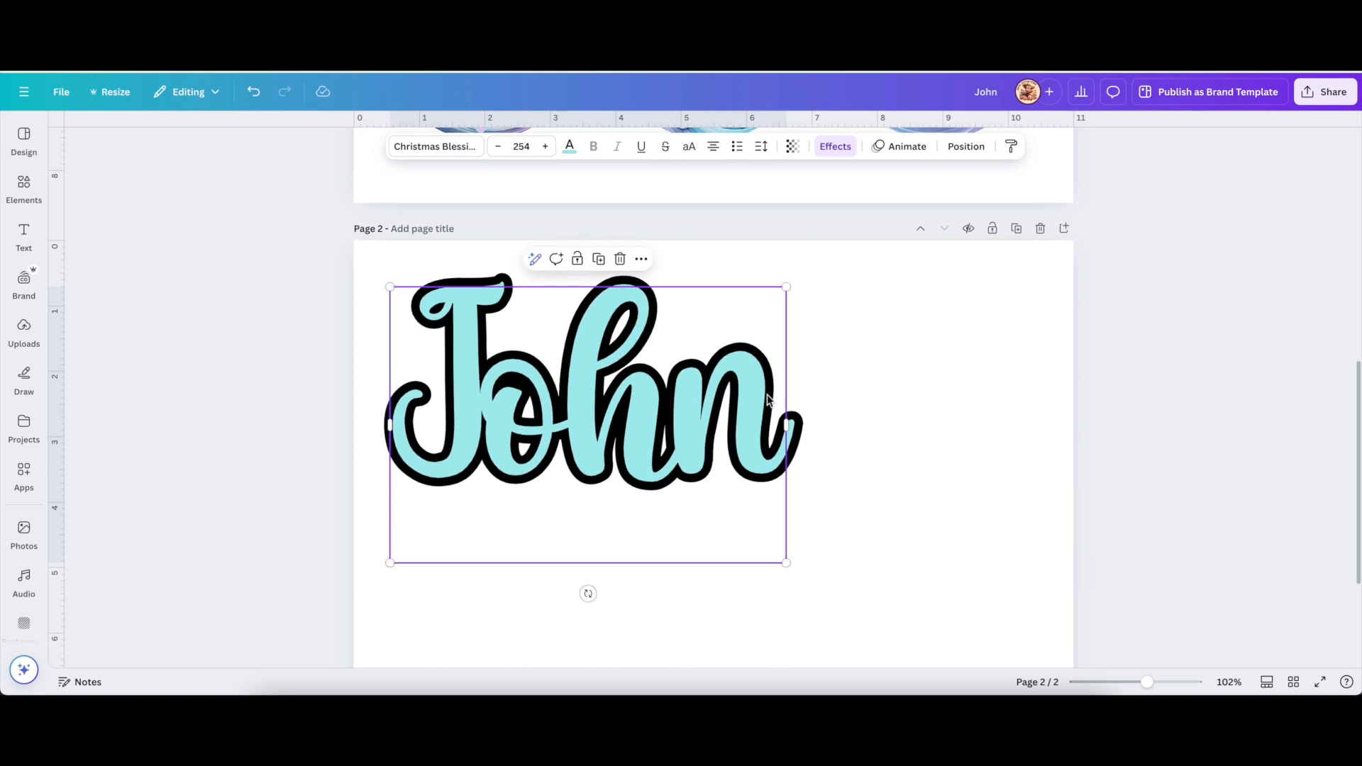
pyautogui.moveTo(786, 563); pyautogui.dragTo(1055, 680)
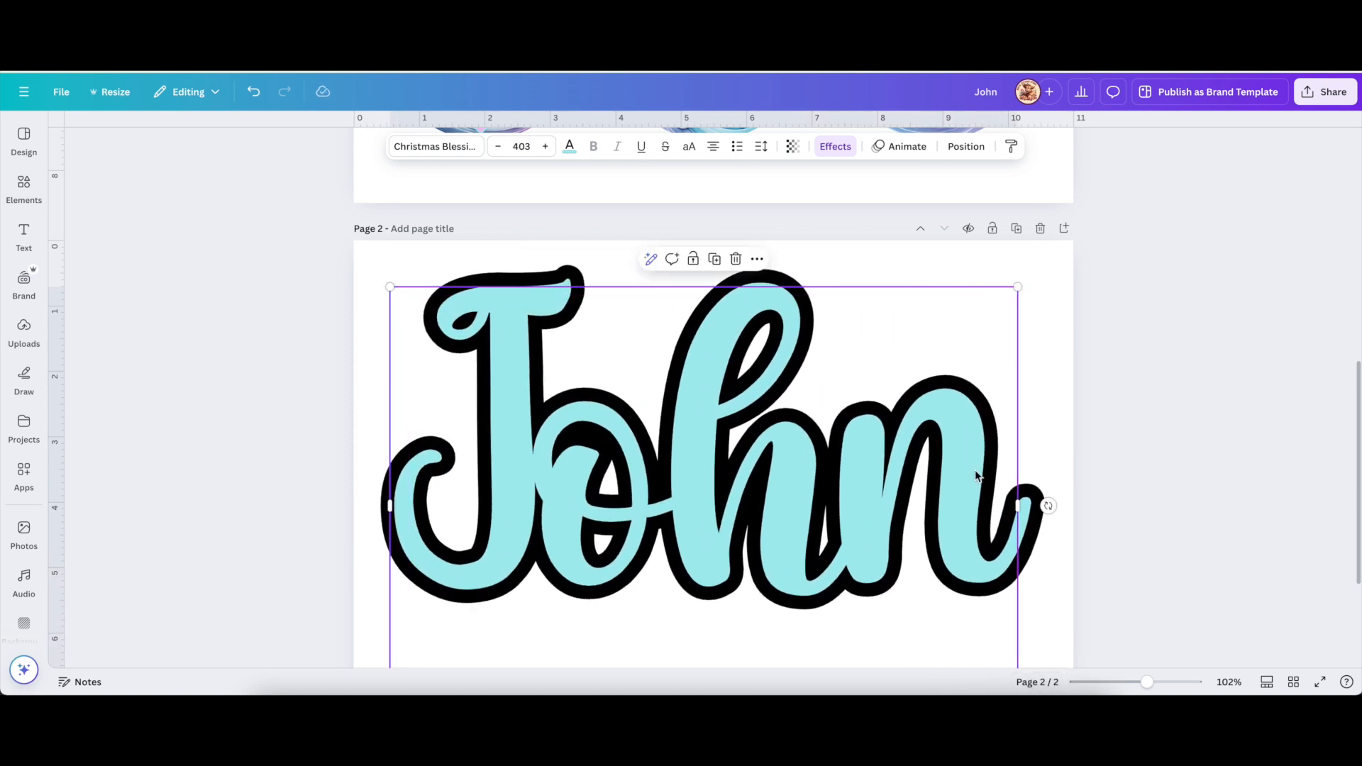
pyautogui.scroll(-3, 979, 481)
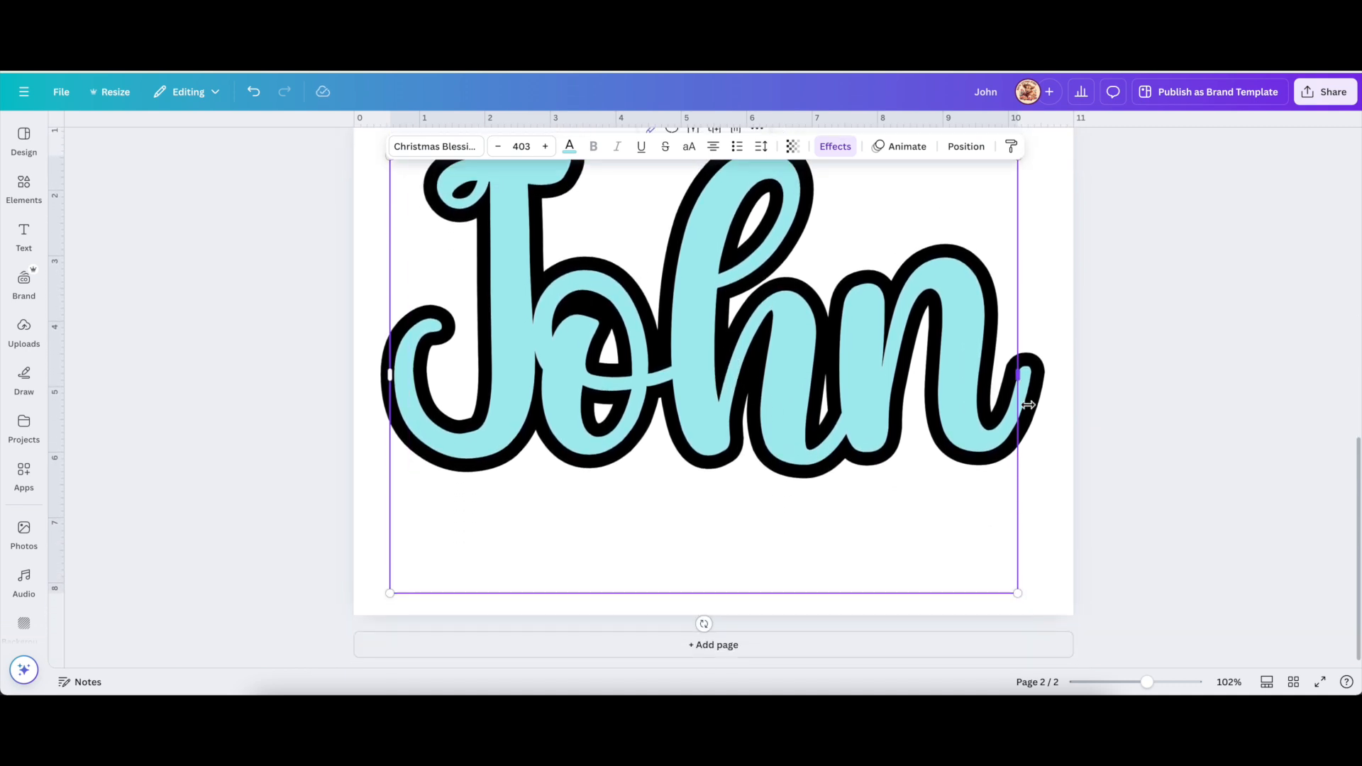
pyautogui.scroll(4, 1029, 401)
pyautogui.scroll(2, 1028, 402)
pyautogui.click(1328, 93)
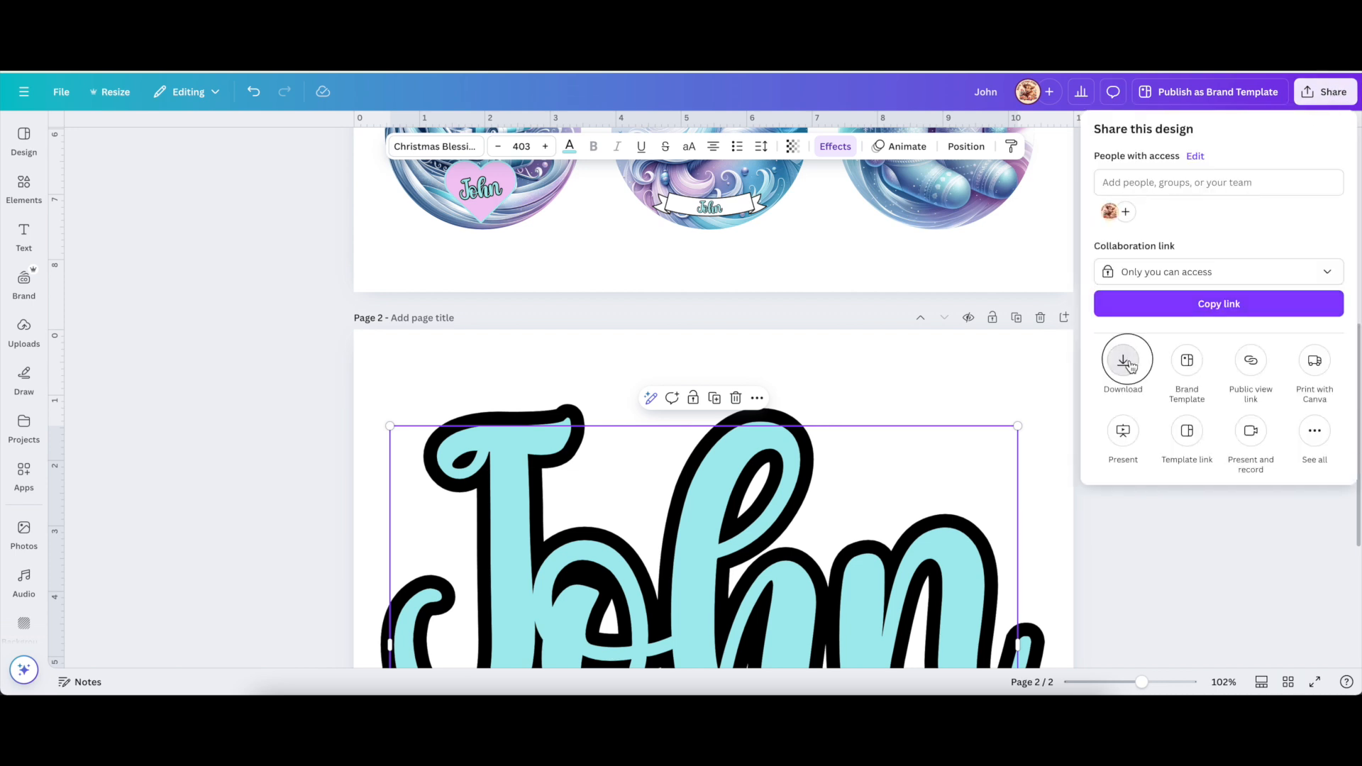
# Set the PNG download to transparent background with only Page 2 selected.
pyautogui.click(1127, 359)
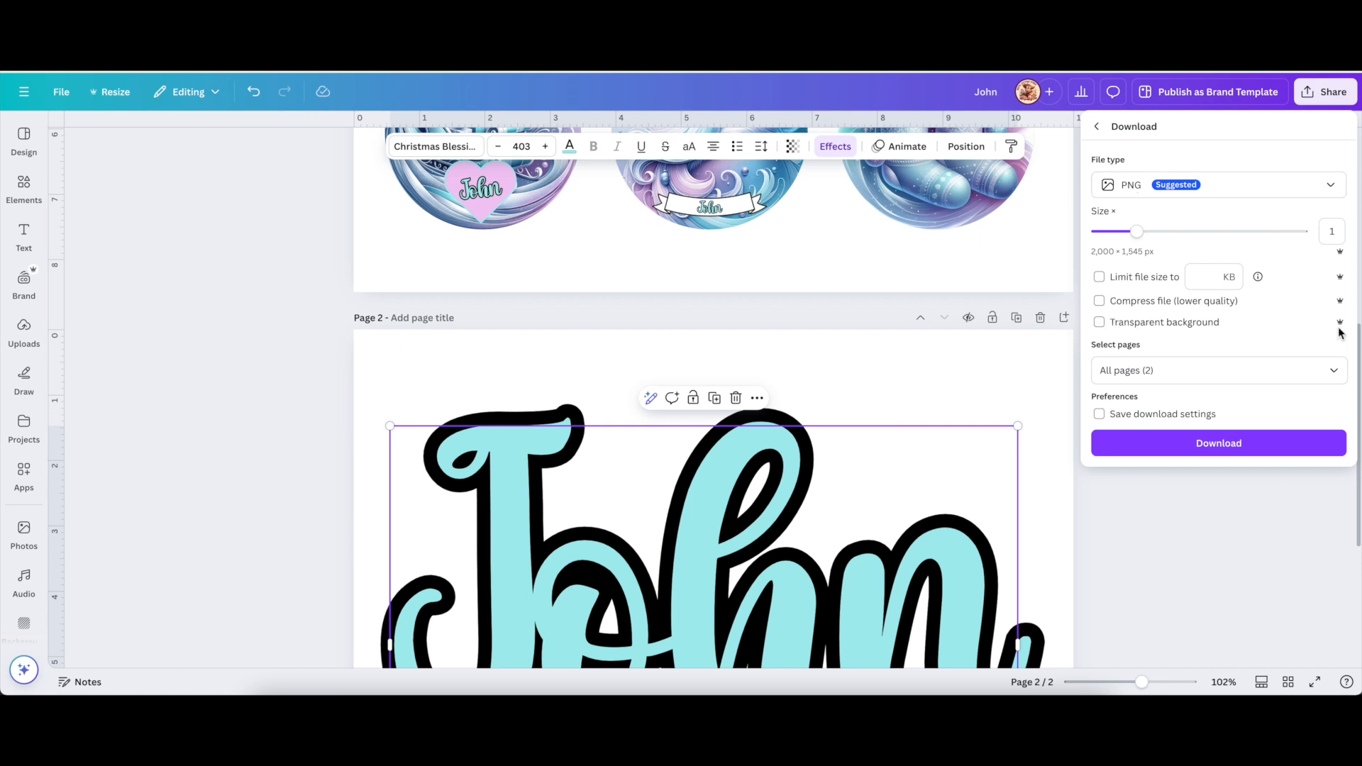
pyautogui.click(1099, 323)
pyautogui.click(1335, 373)
pyautogui.click(1333, 409)
pyautogui.click(1334, 483)
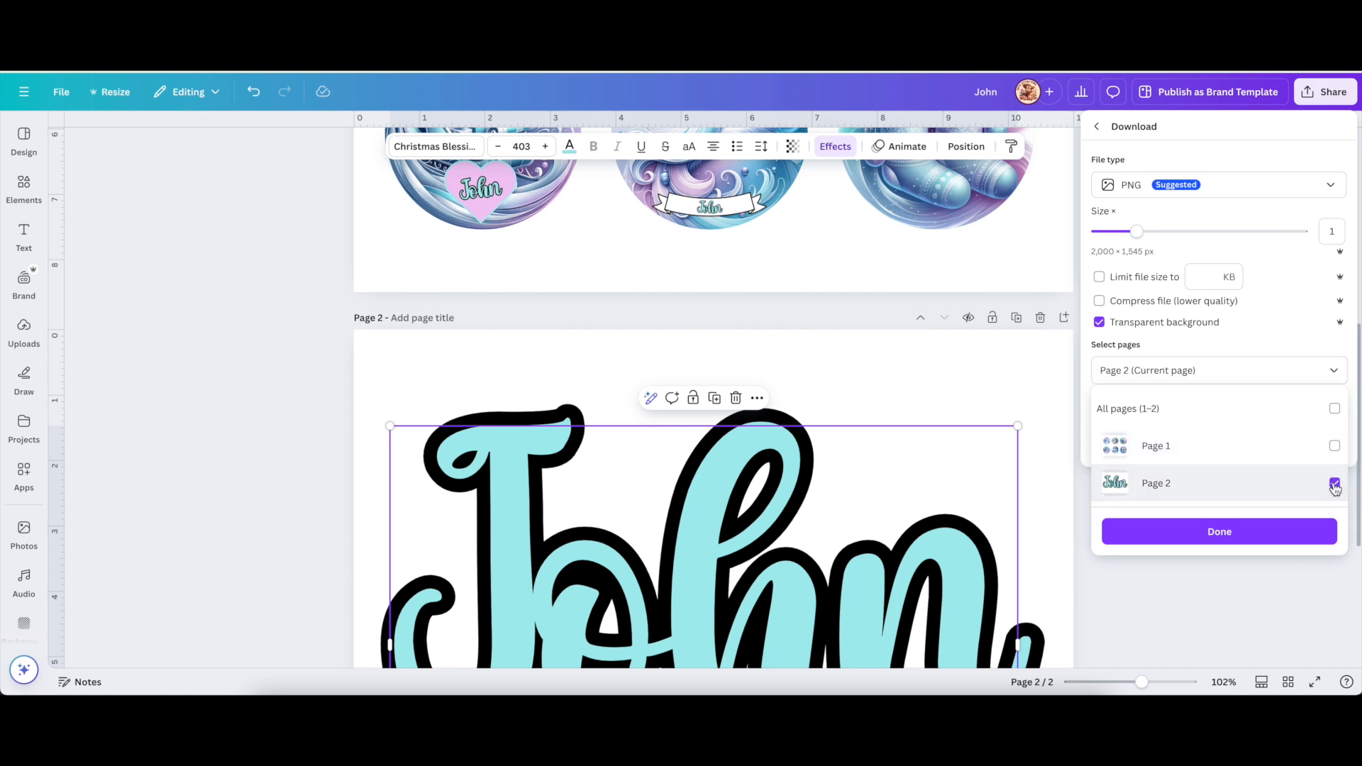
pyautogui.click(1267, 339)
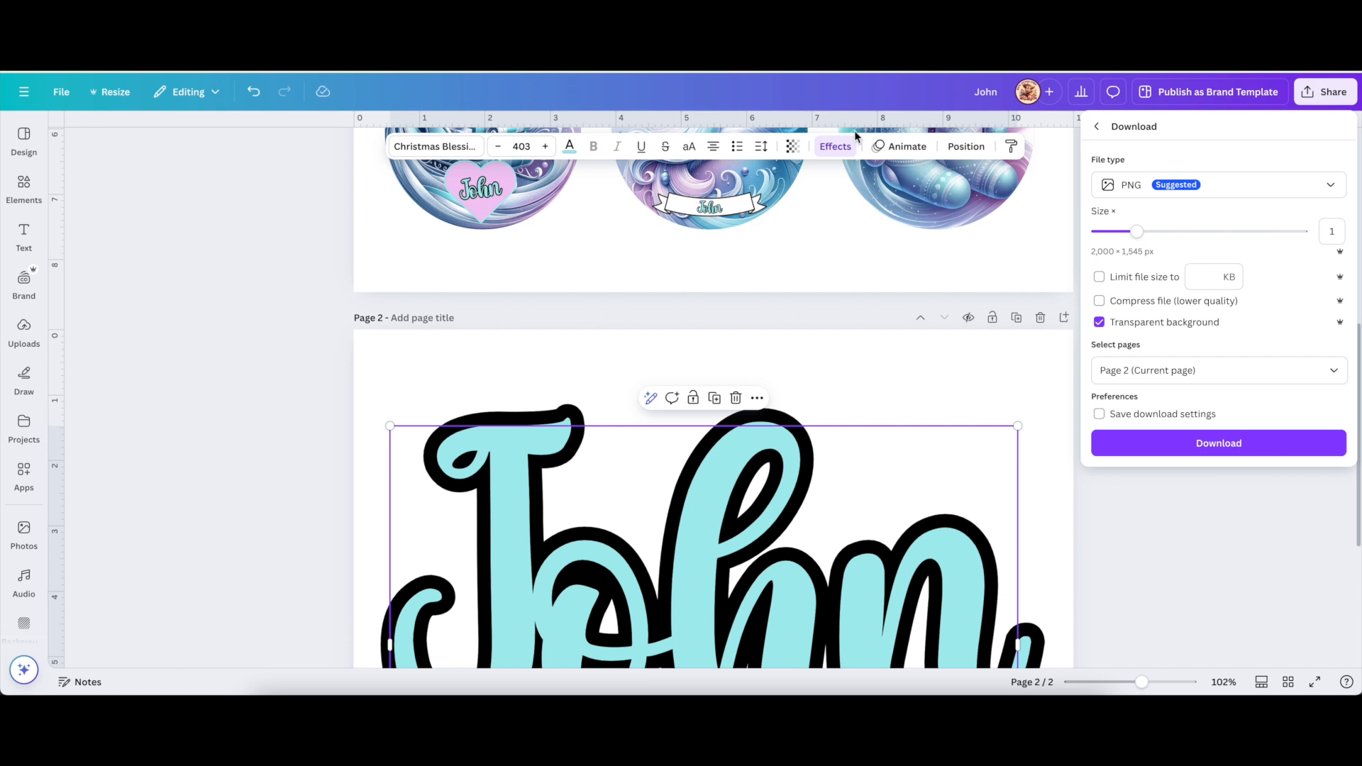
pyautogui.click(842, 151)
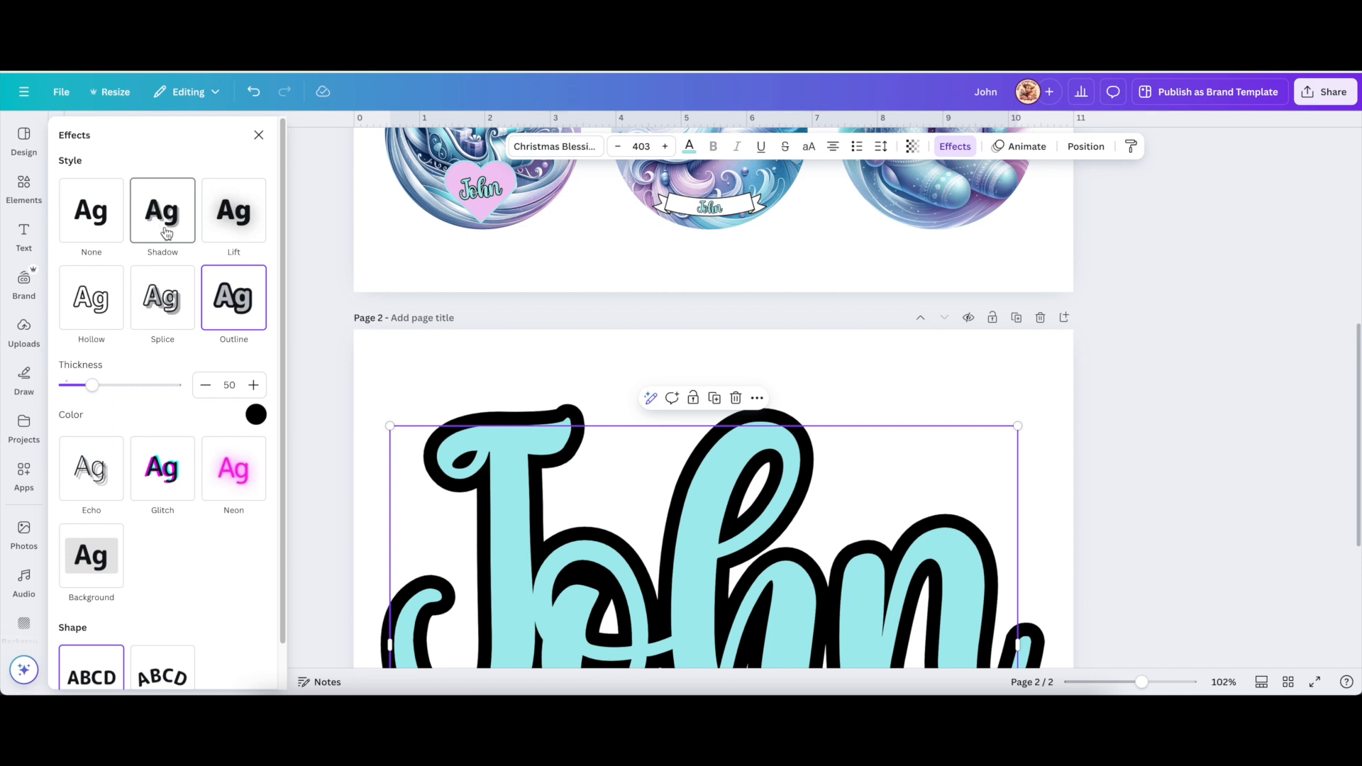
# Replace the outline on page 2's large John with a Lift shadow at intensity 50, then deselect it.
pyautogui.click(230, 221)
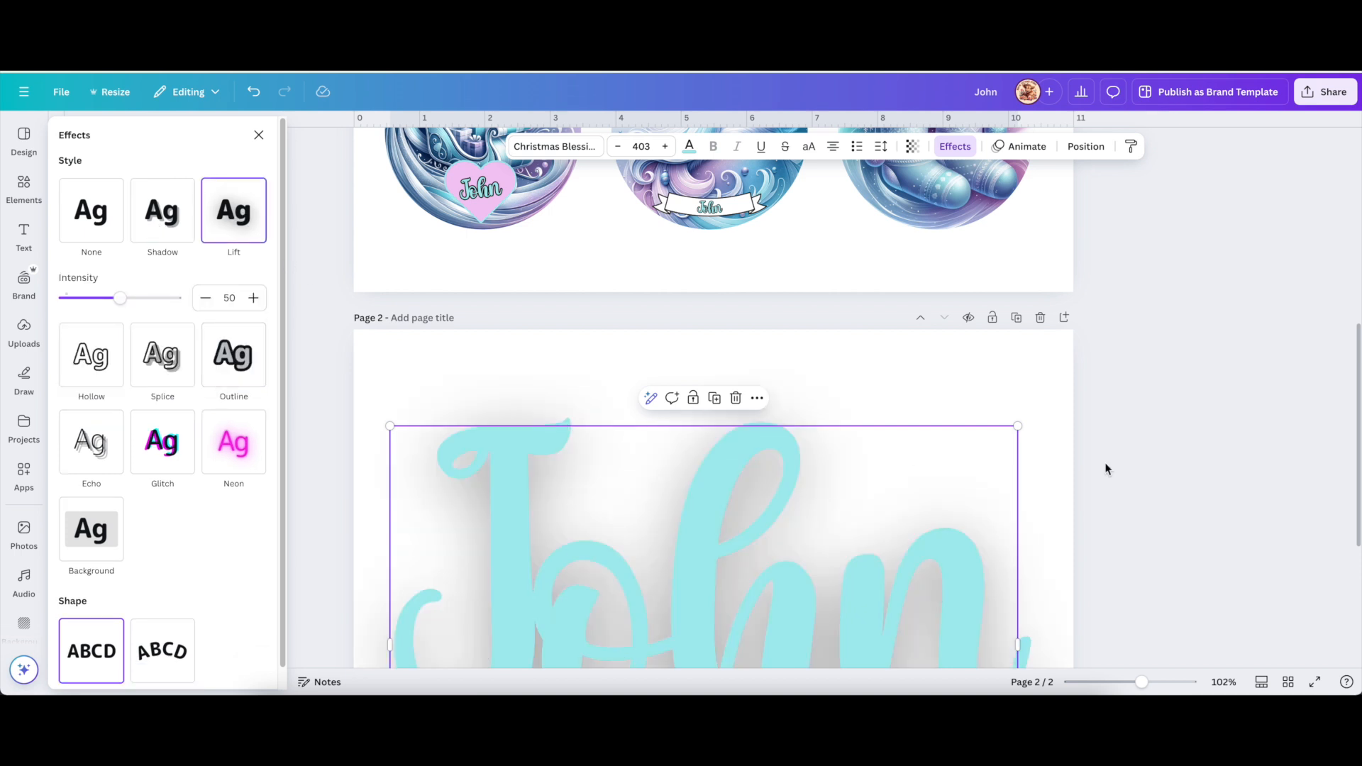
pyautogui.scroll(-3, 1183, 469)
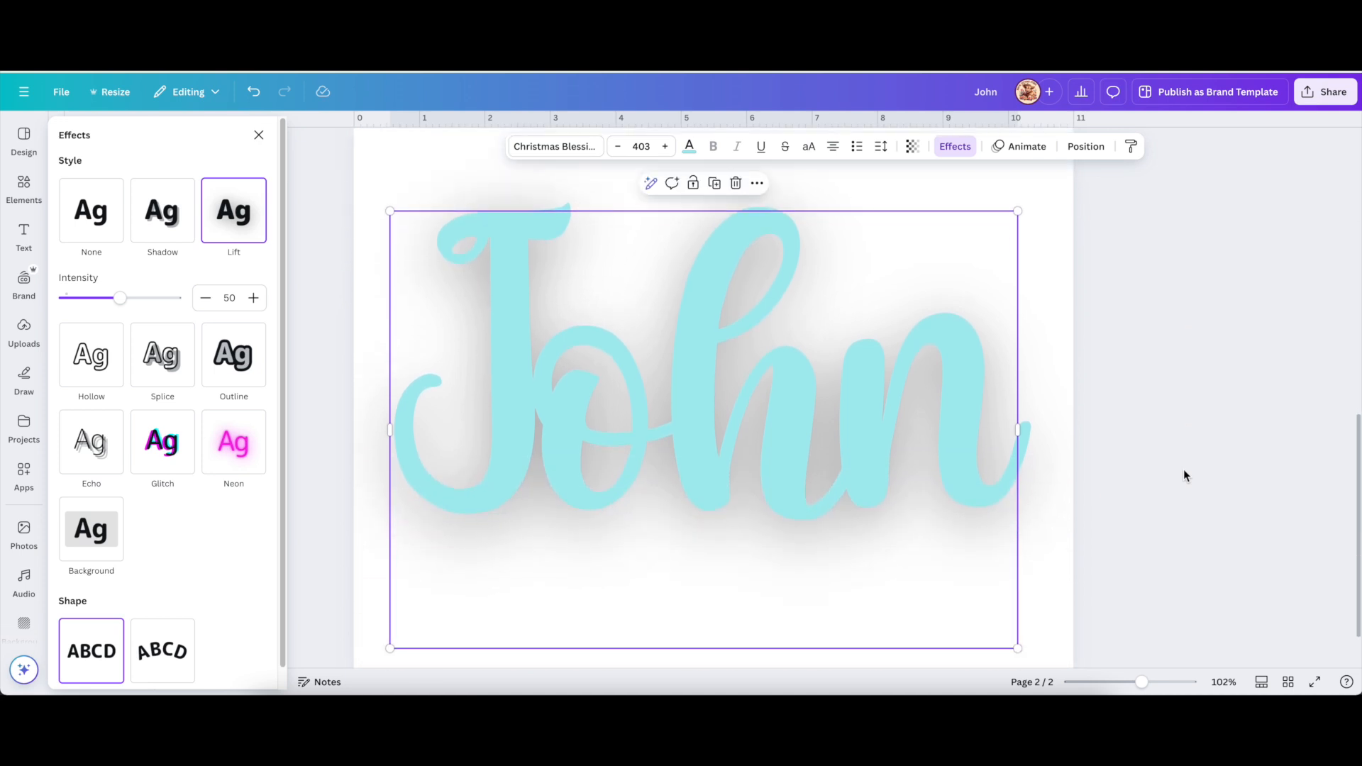
pyautogui.scroll(-1, 698, 375)
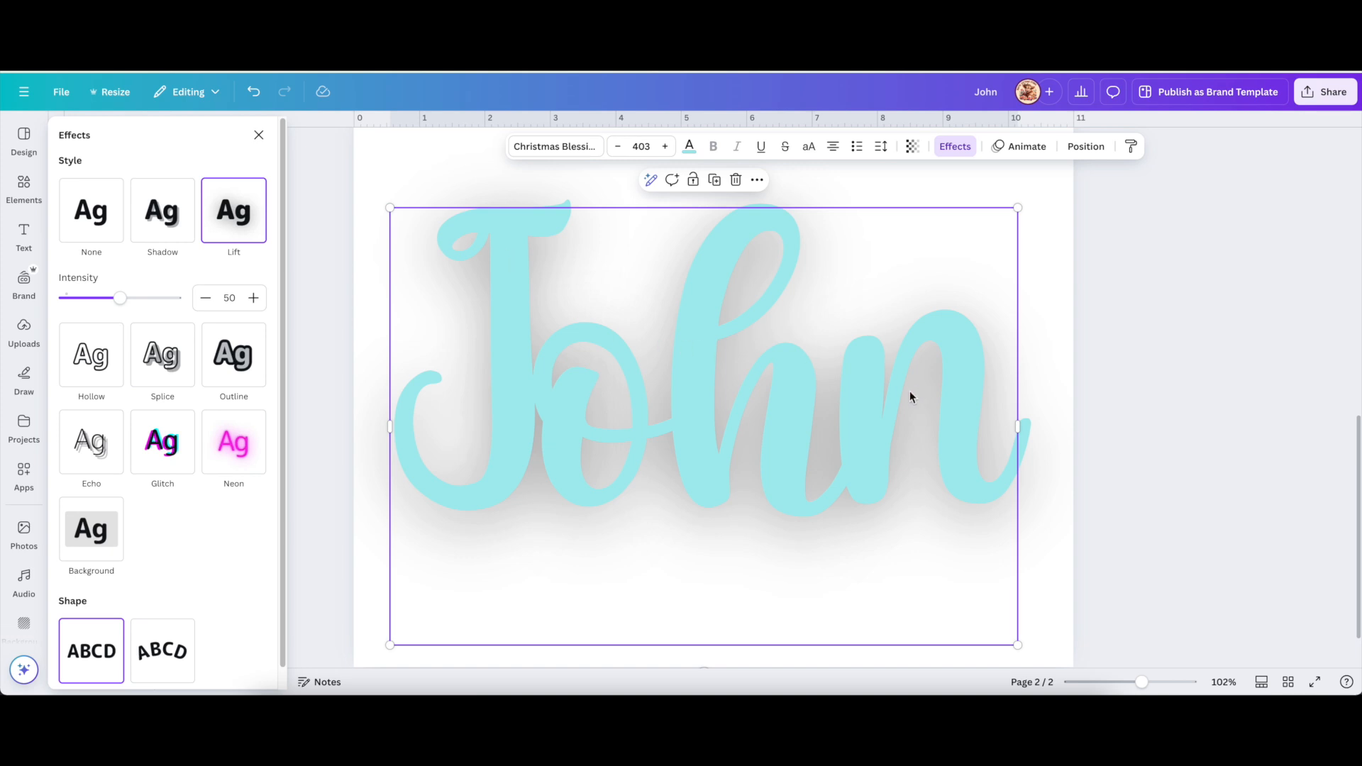
pyautogui.scroll(1, 908, 390)
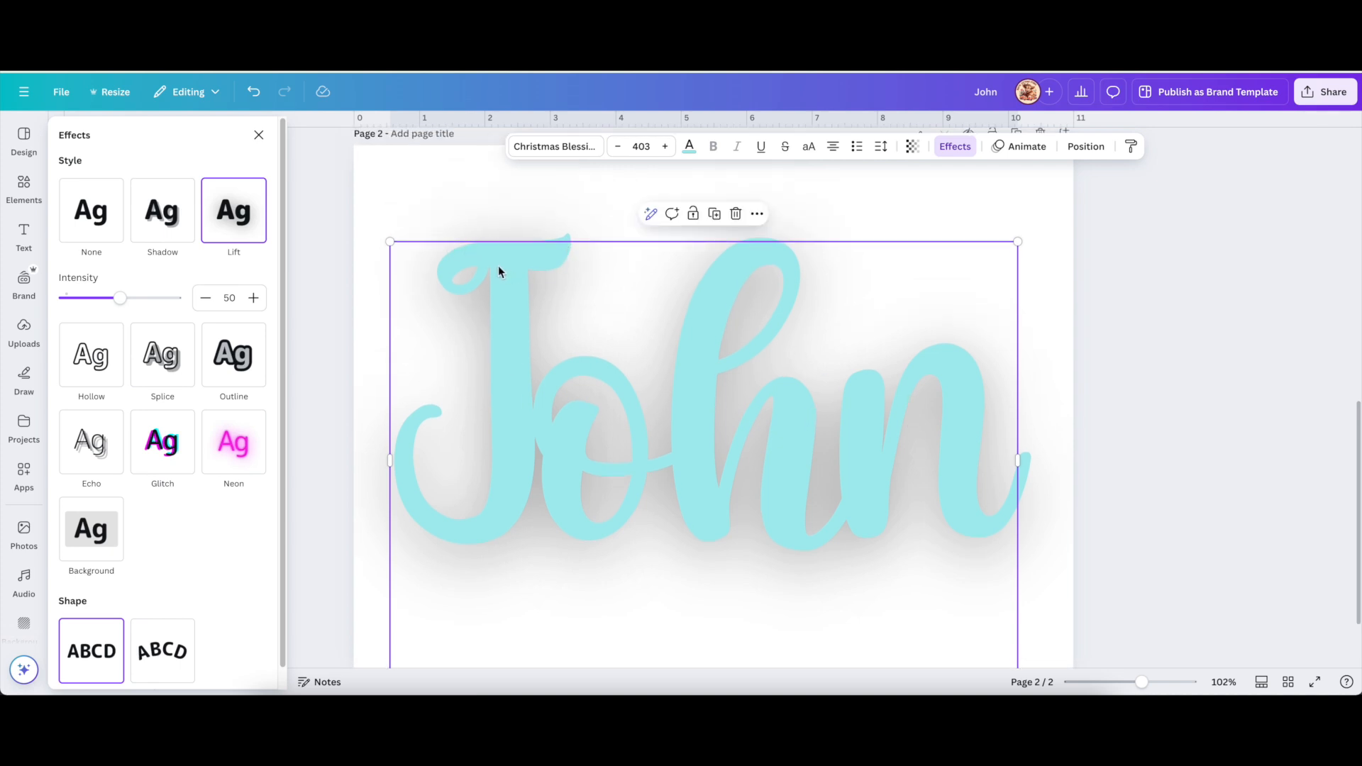
pyautogui.doubleClick(549, 318)
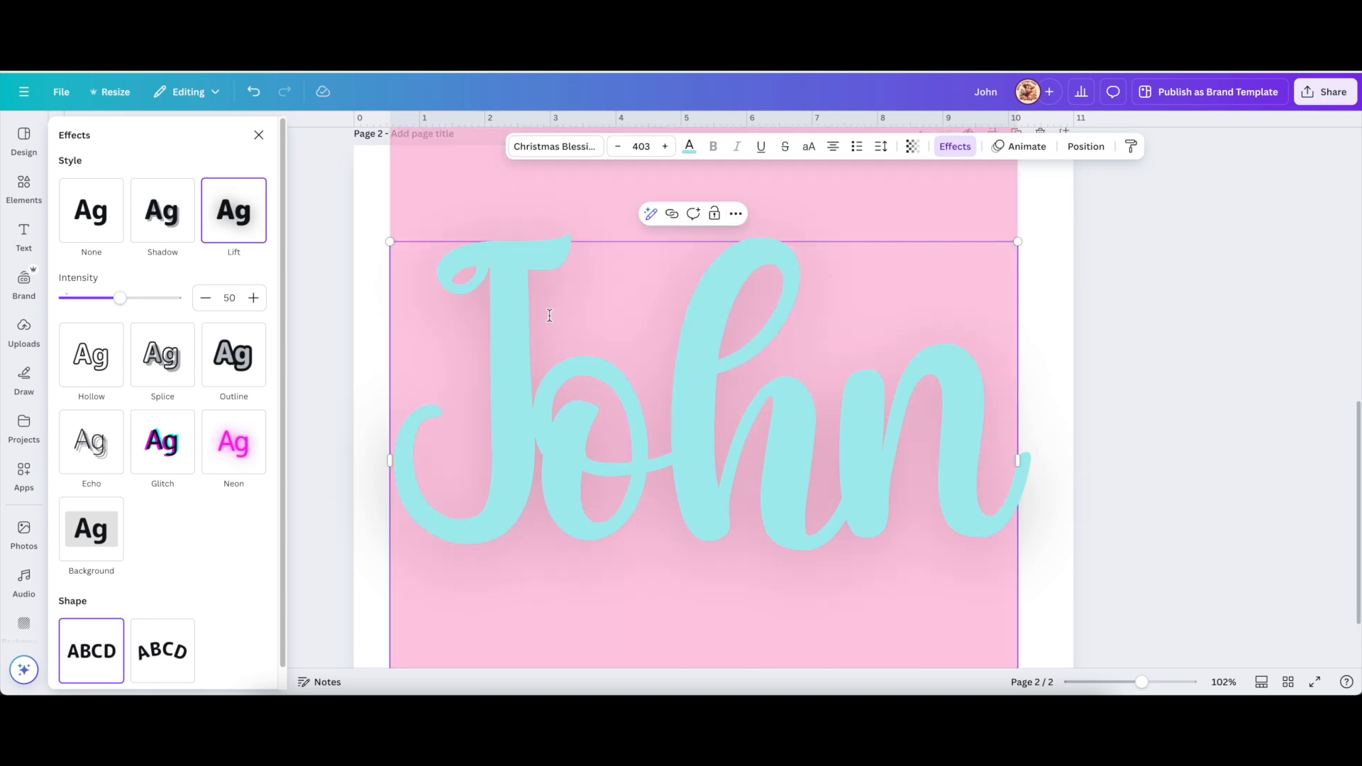
pyautogui.click(1094, 397)
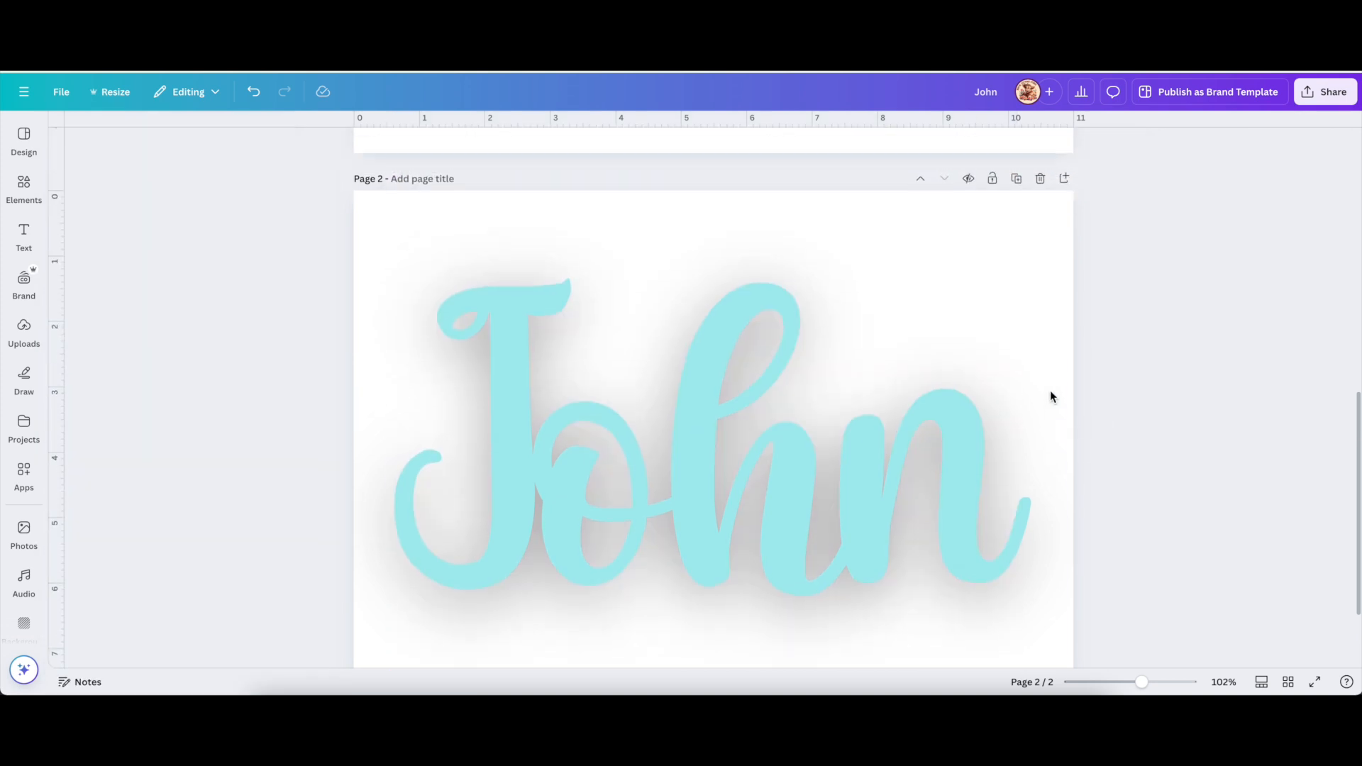
# Scroll back up to page 1's six Christmas ornament circles.
pyautogui.scroll(5, 1050, 396)
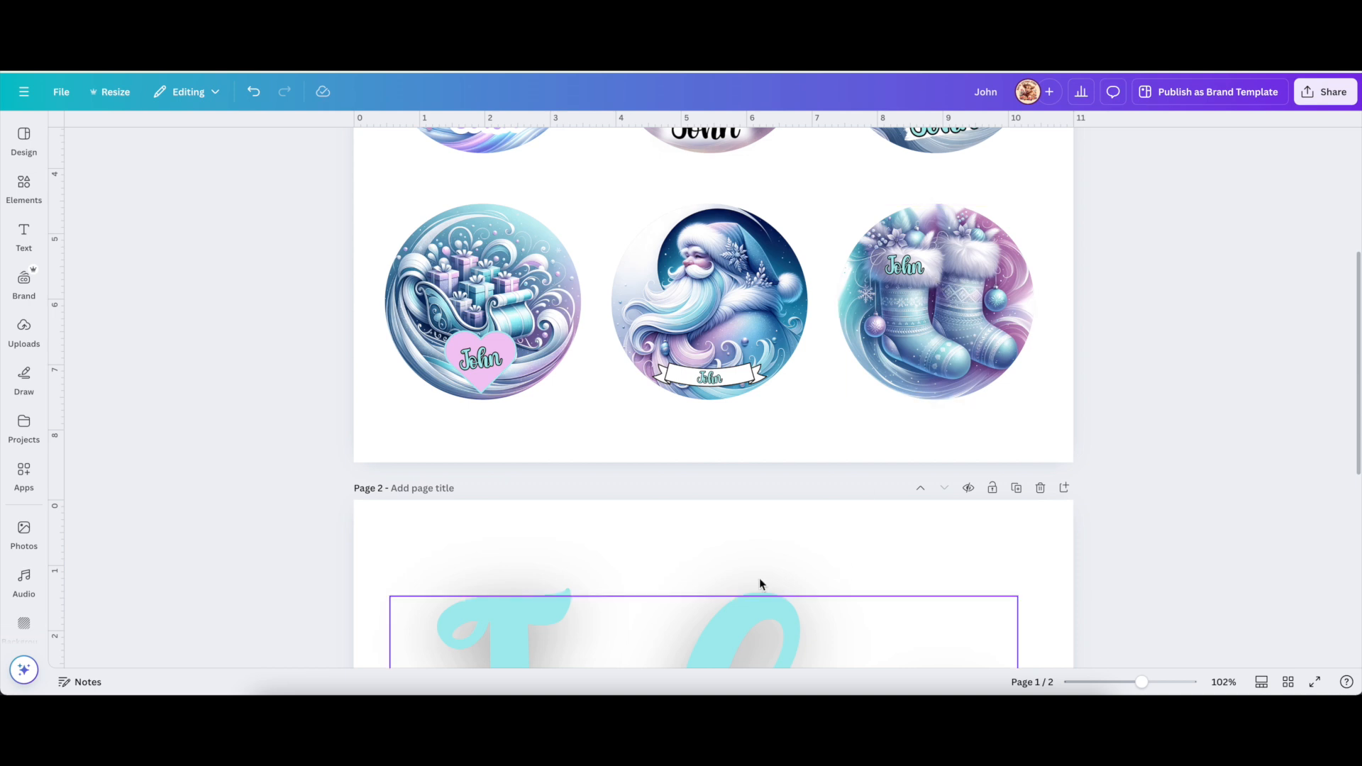
pyautogui.scroll(-1, 761, 578)
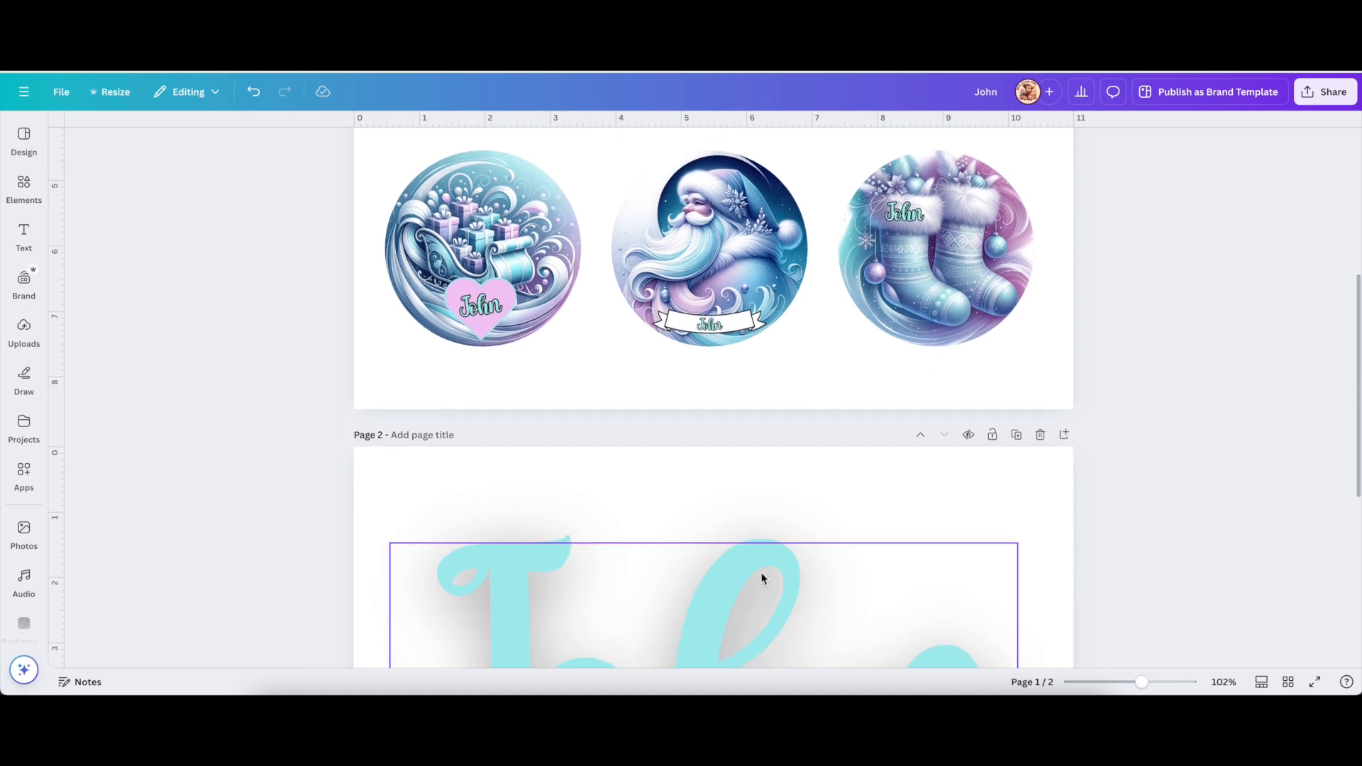
pyautogui.scroll(5, 1072, 465)
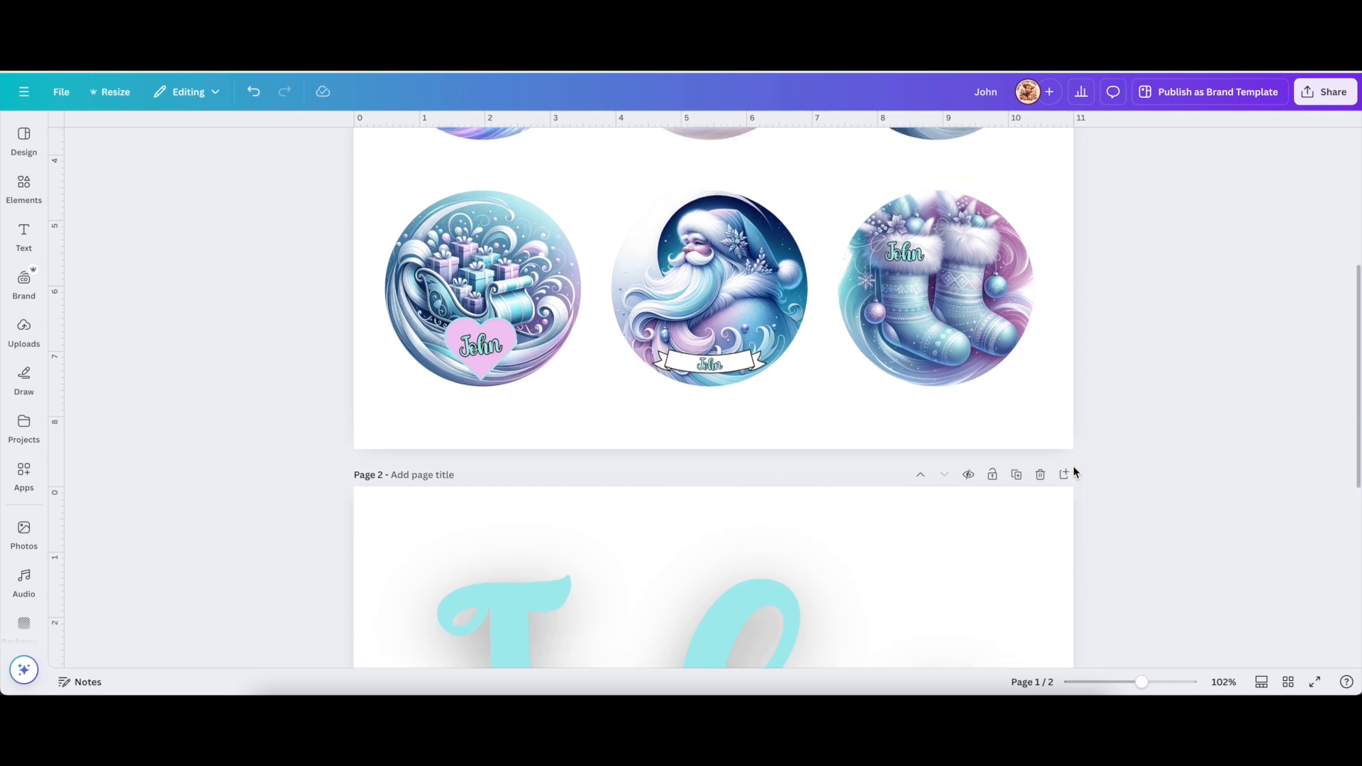
pyautogui.scroll(1, 1074, 466)
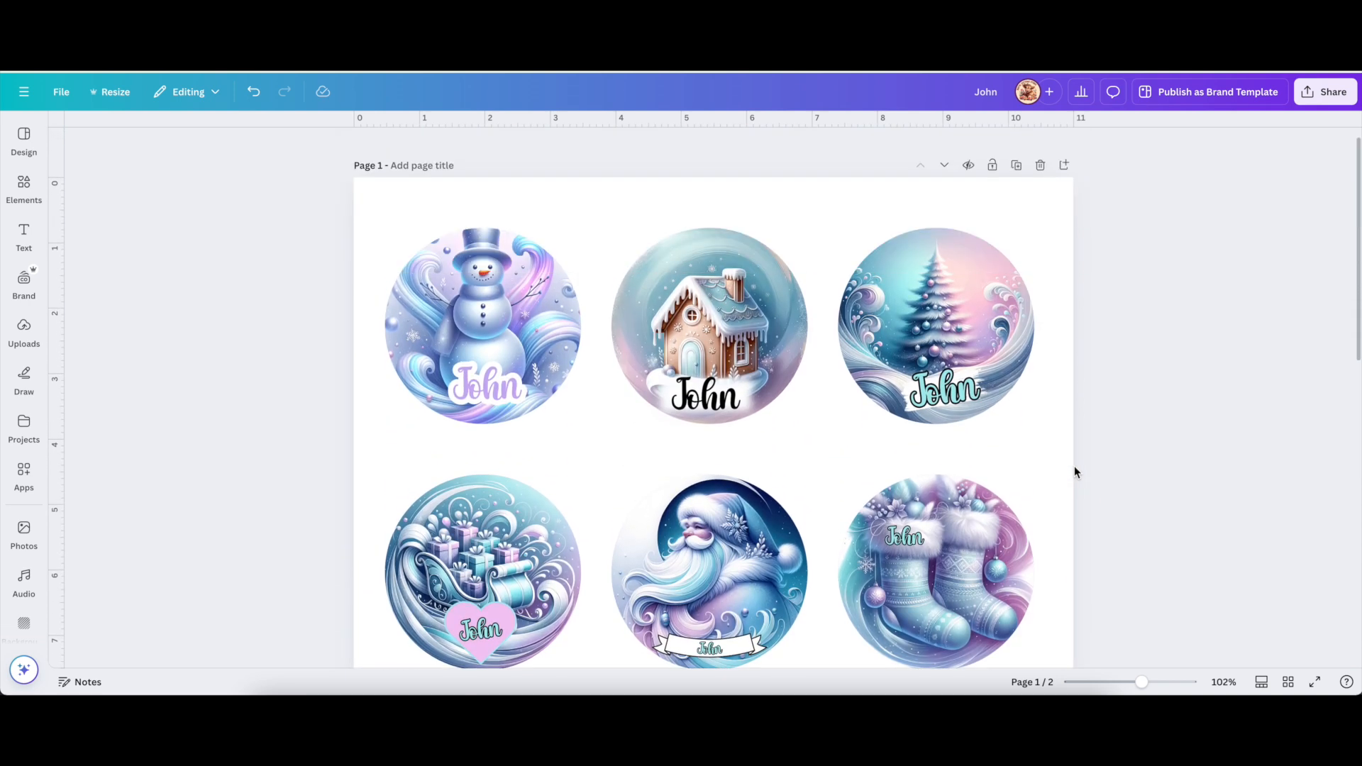
pyautogui.scroll(-1, 1074, 466)
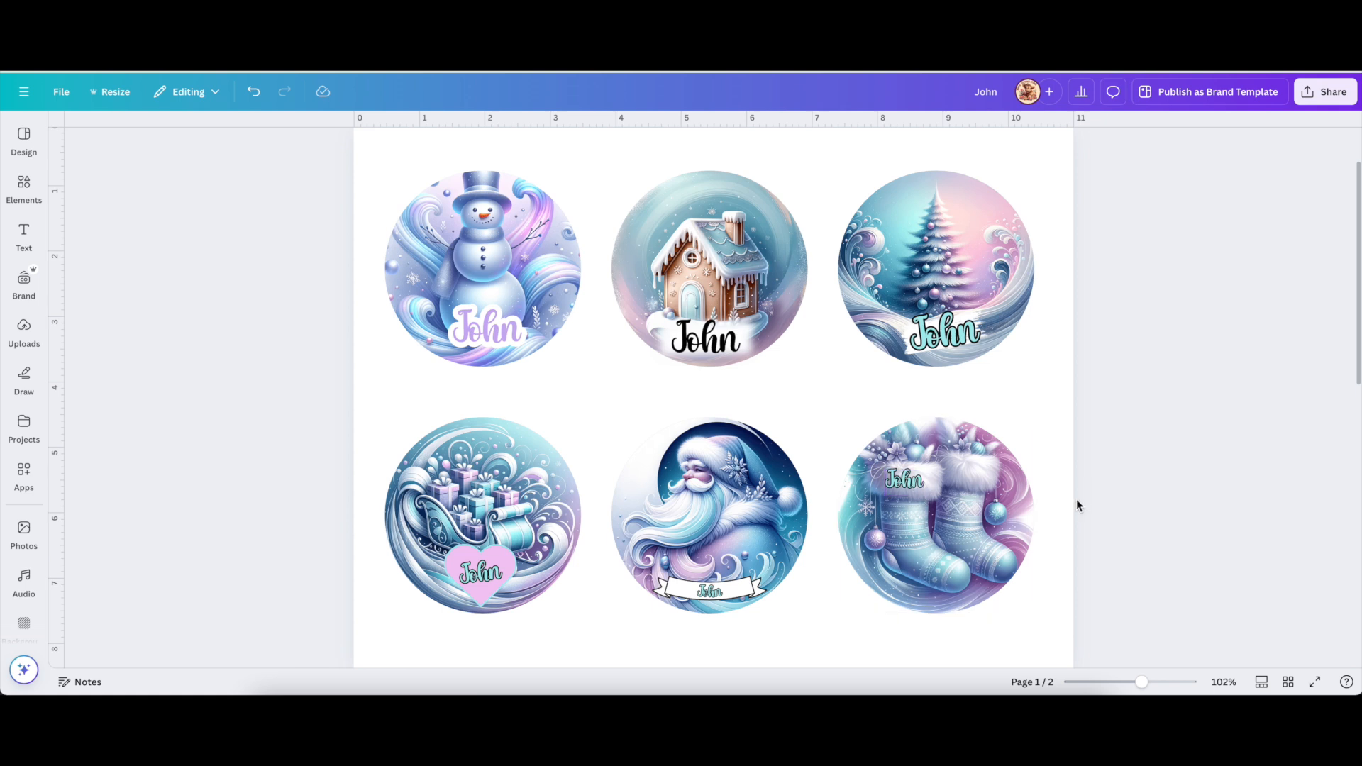
# Remove the outline effect from the stockings ornament's John label.
pyautogui.click(916, 489)
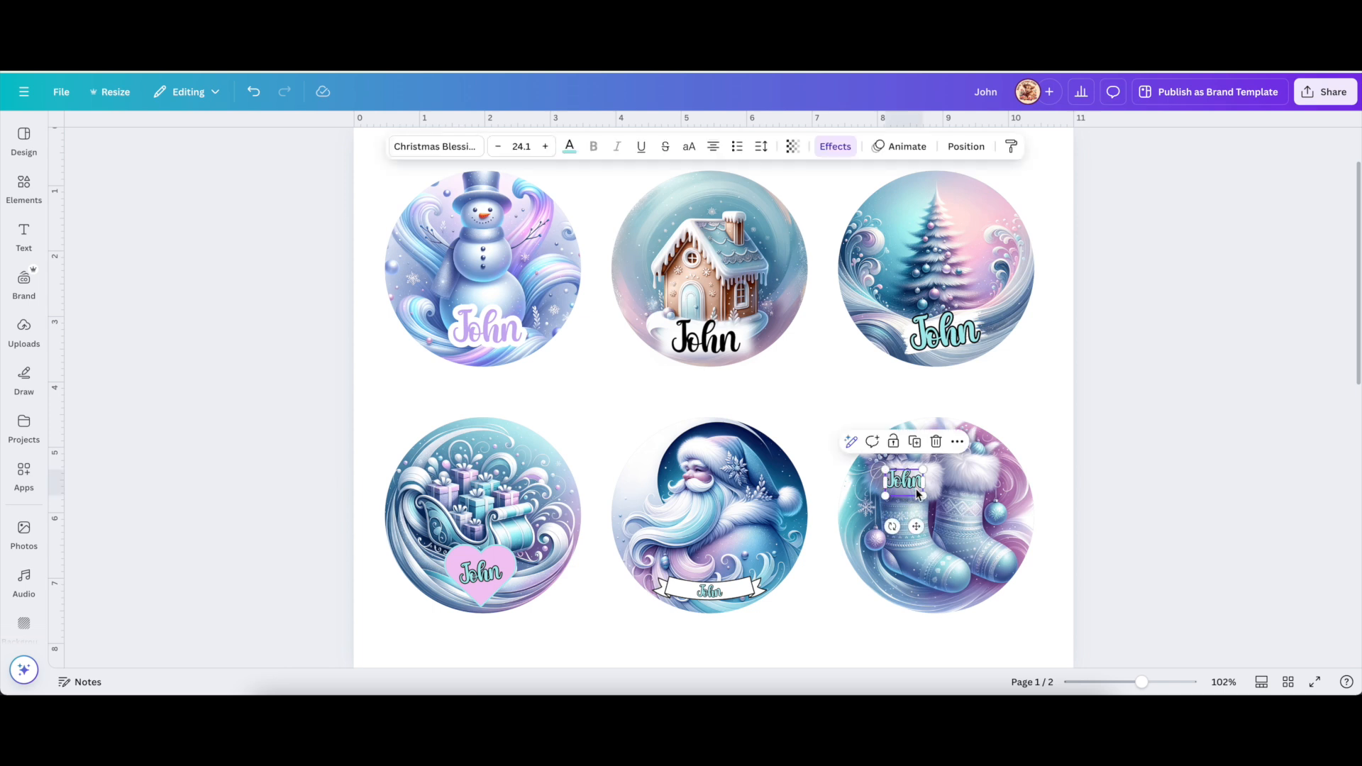
pyautogui.click(1142, 501)
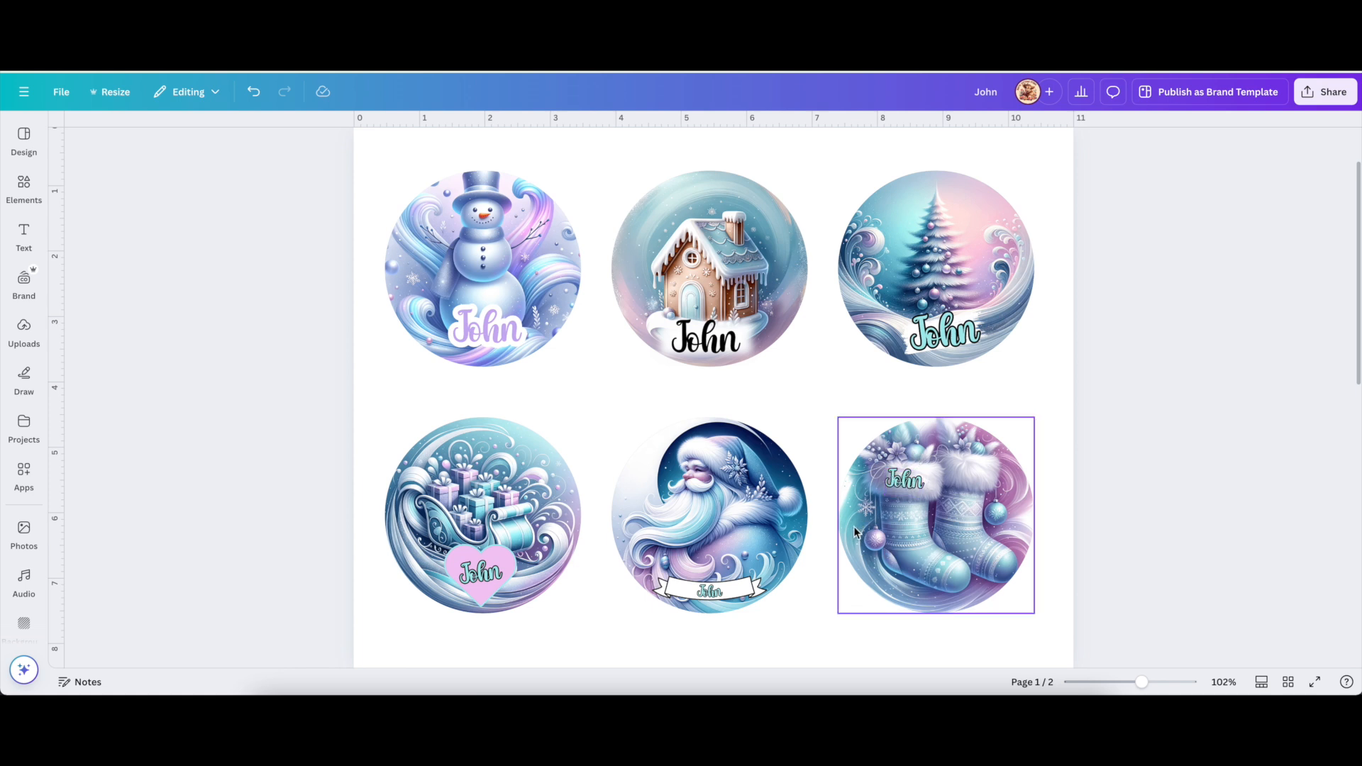
pyautogui.click(904, 481)
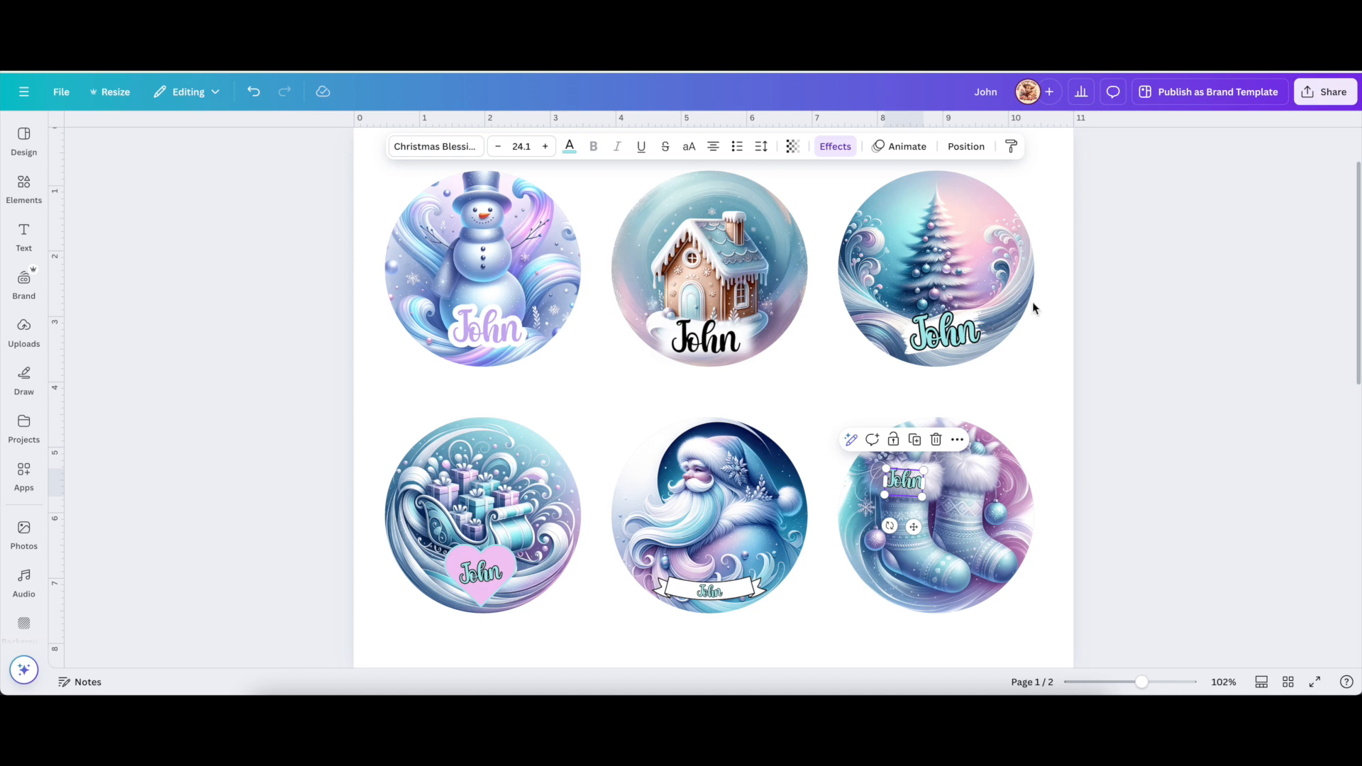
pyautogui.click(835, 146)
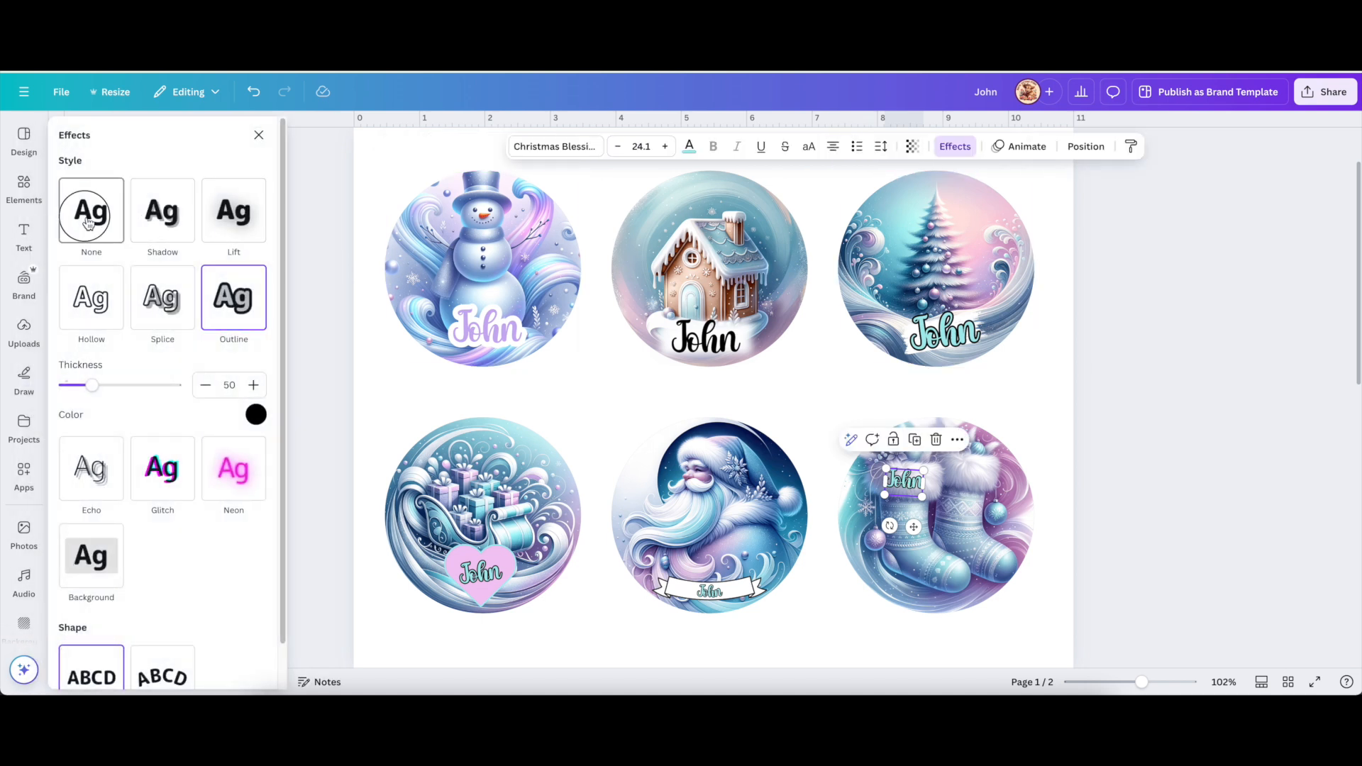
pyautogui.click(89, 224)
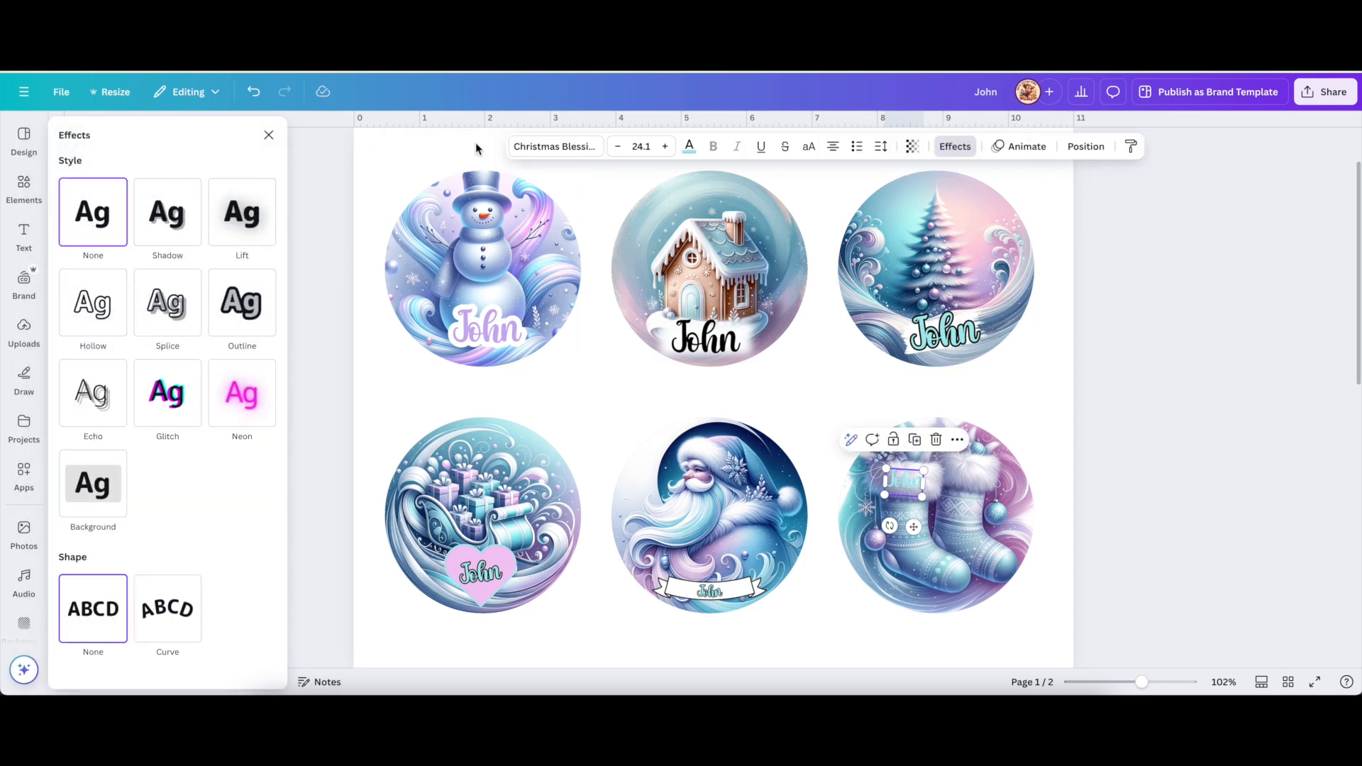
# Recolour the stockings John teal #63B2C4 with the eyedropper and re-add an outline at thickness 37.
pyautogui.click(691, 149)
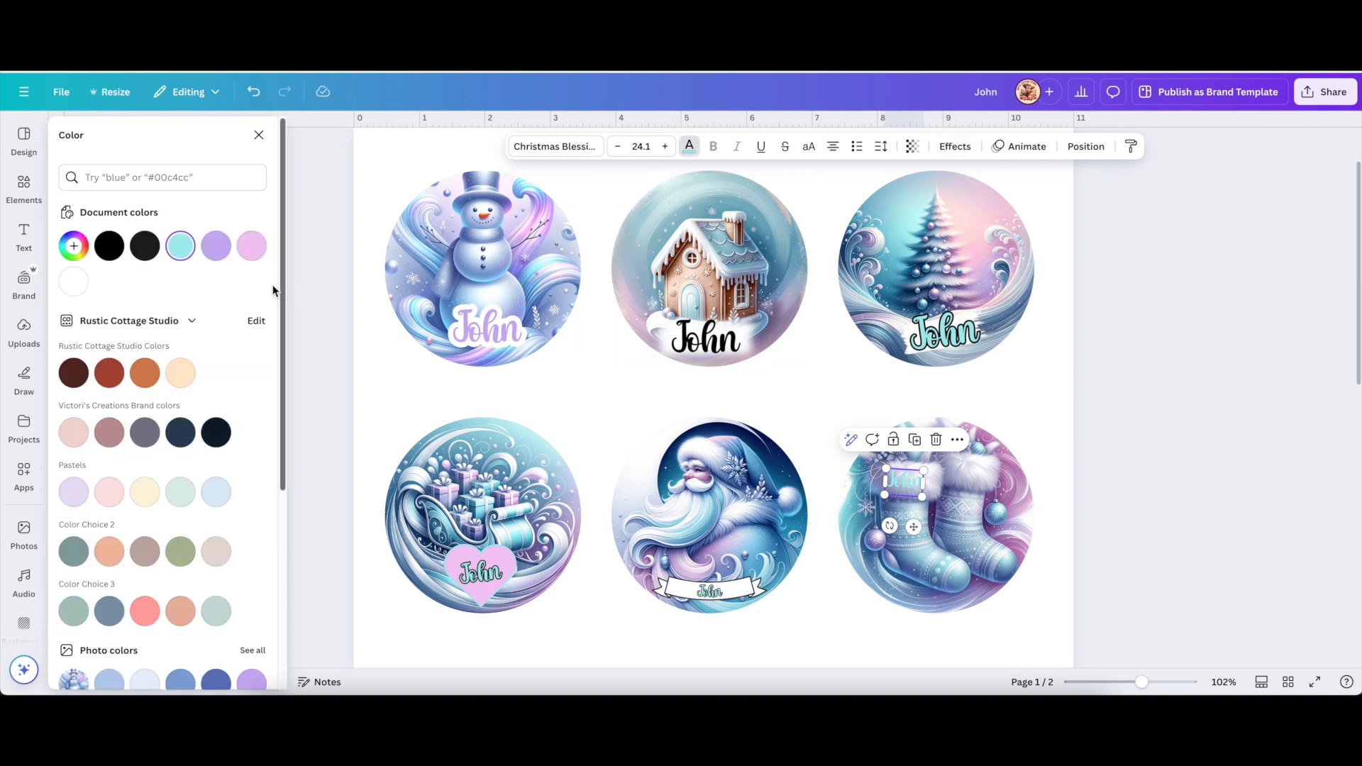
pyautogui.click(75, 248)
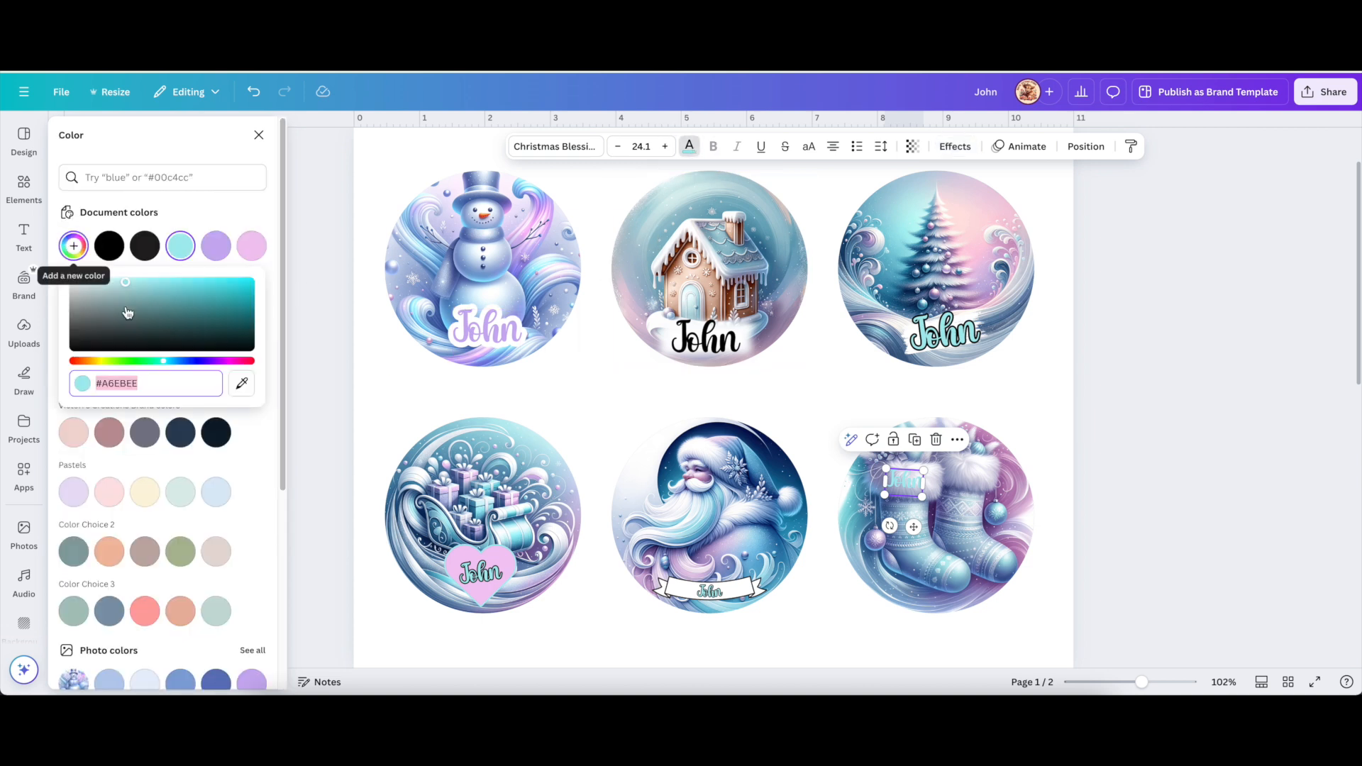
pyautogui.click(243, 381)
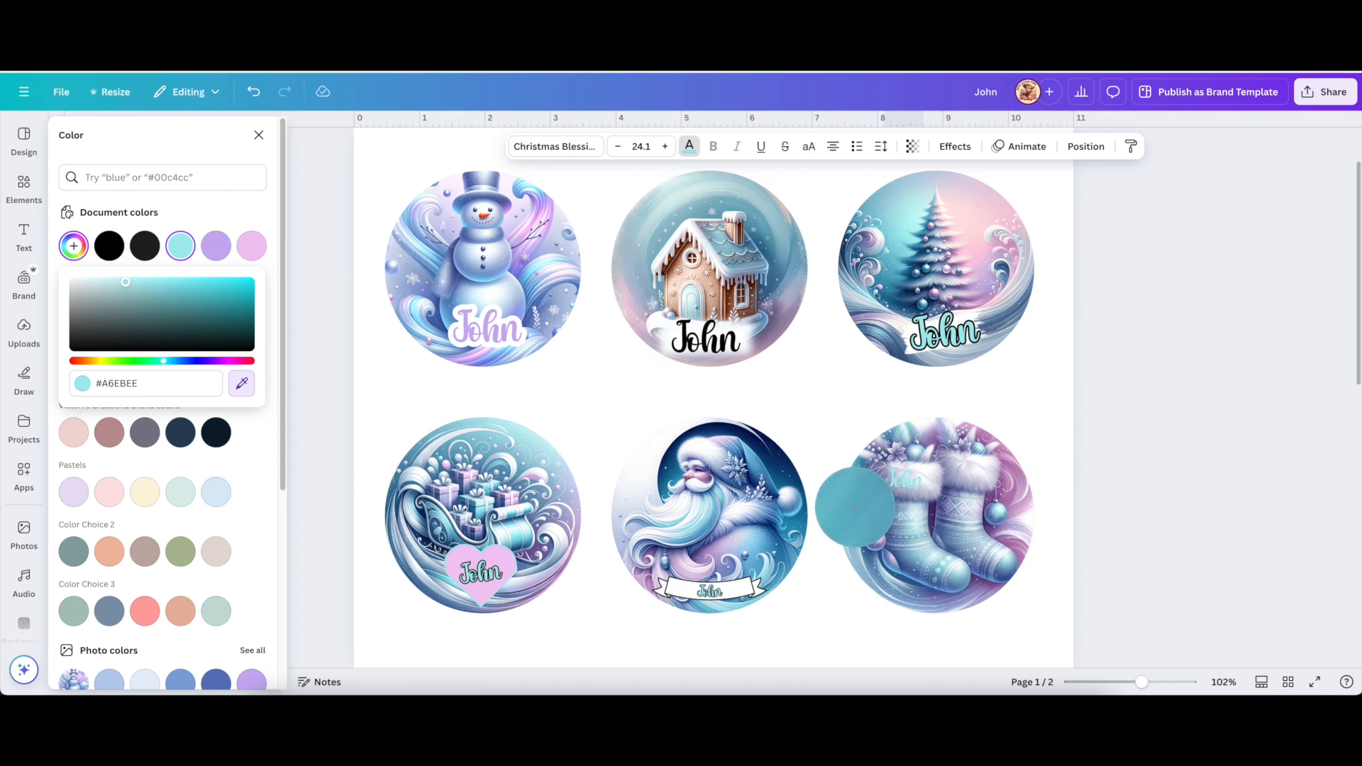
pyautogui.click(855, 508)
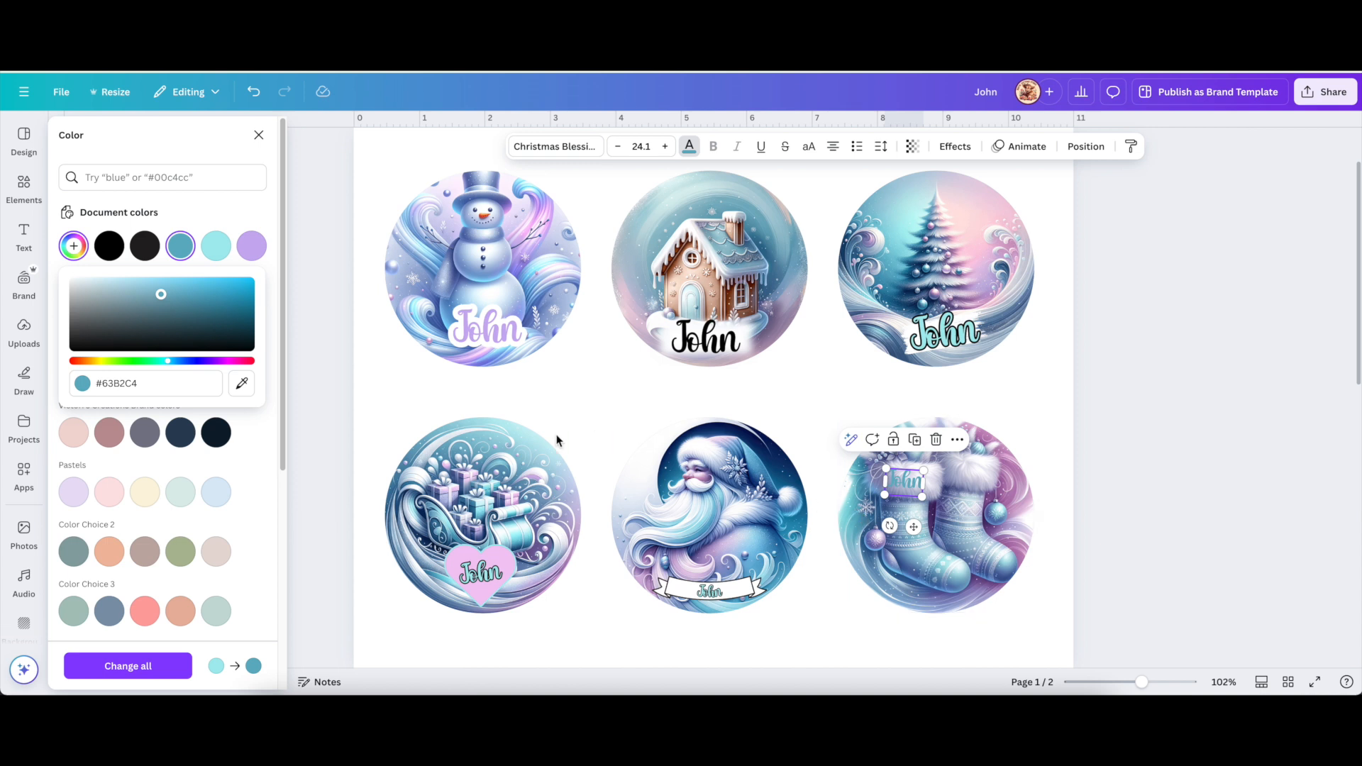
pyautogui.click(955, 146)
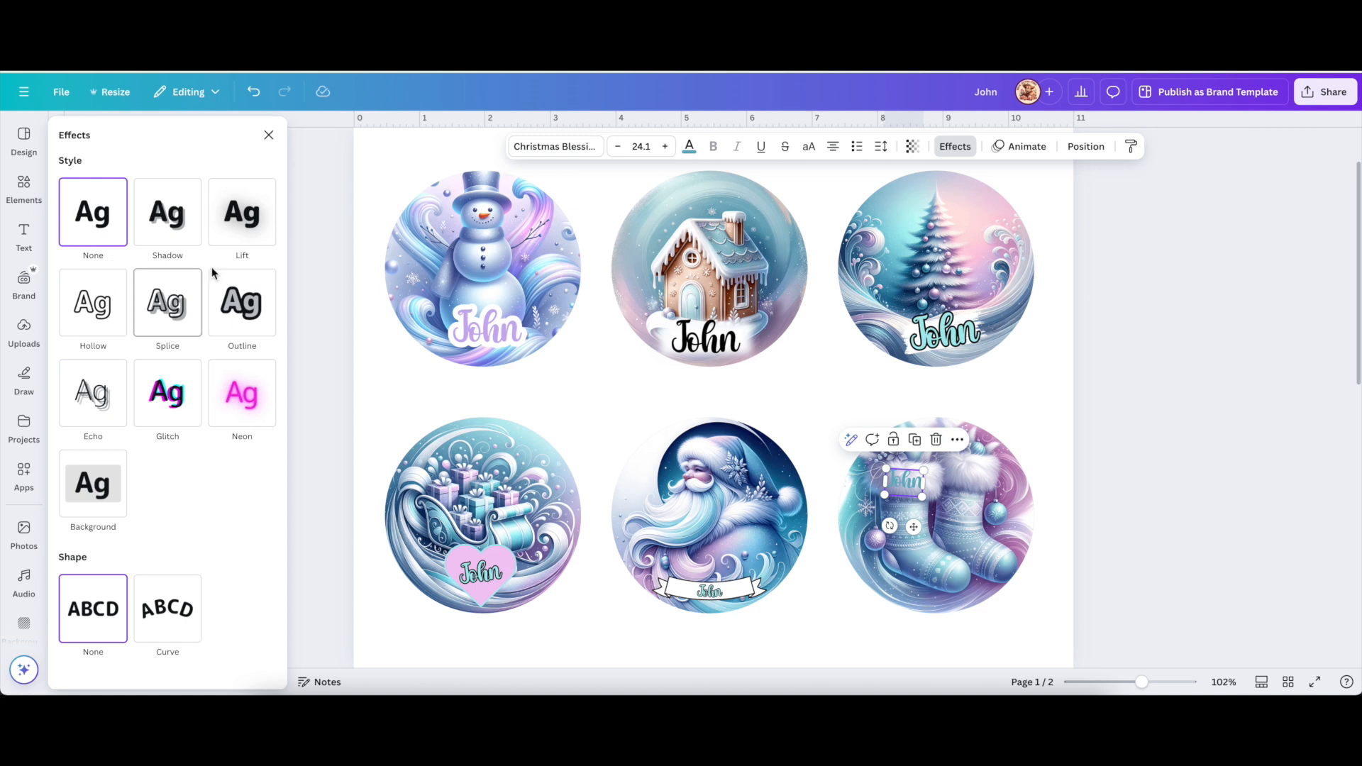
pyautogui.click(252, 325)
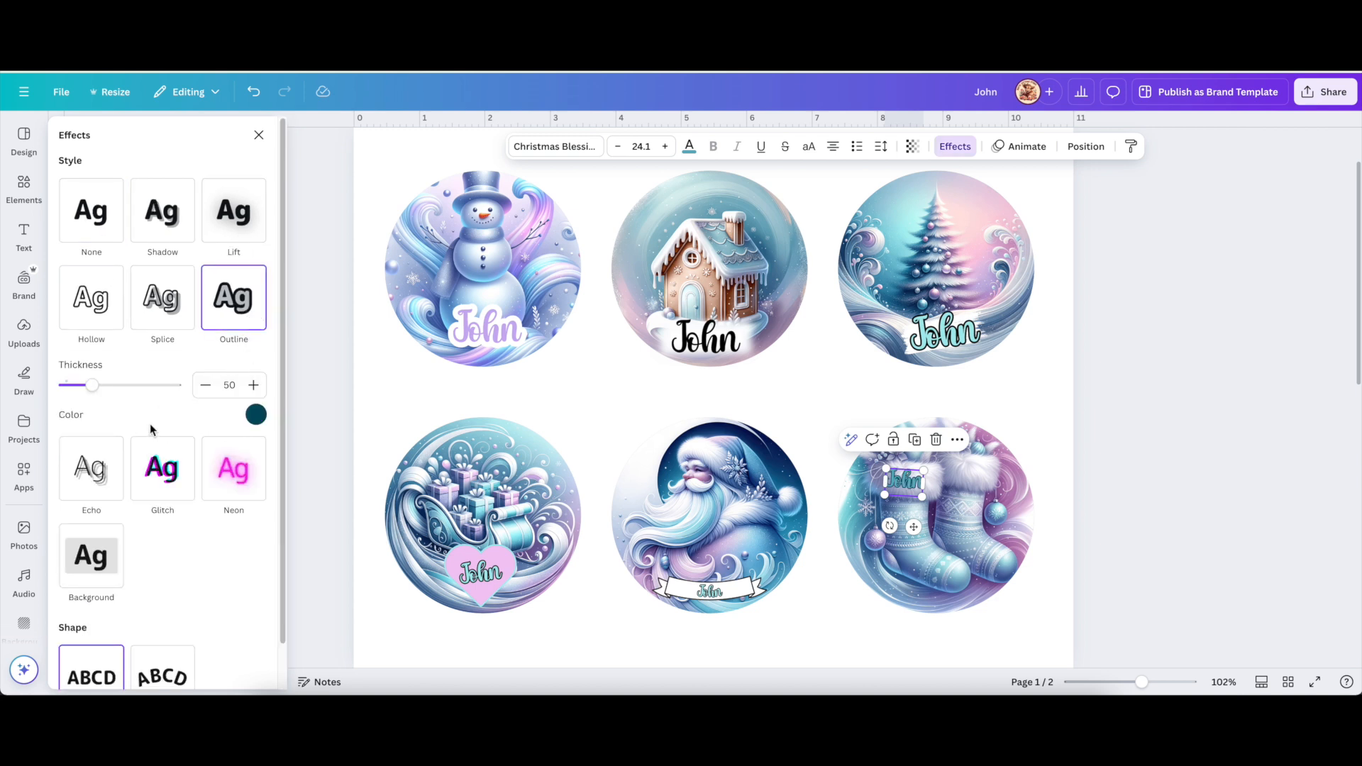
pyautogui.moveTo(92, 385)
pyautogui.mouseDown()
pyautogui.moveTo(79, 392)
pyautogui.moveTo(165, 396)
pyautogui.moveTo(87, 395)
pyautogui.mouseUp()
# Deselect the stockings John label by clicking the empty canvas.
pyautogui.click(1140, 472)
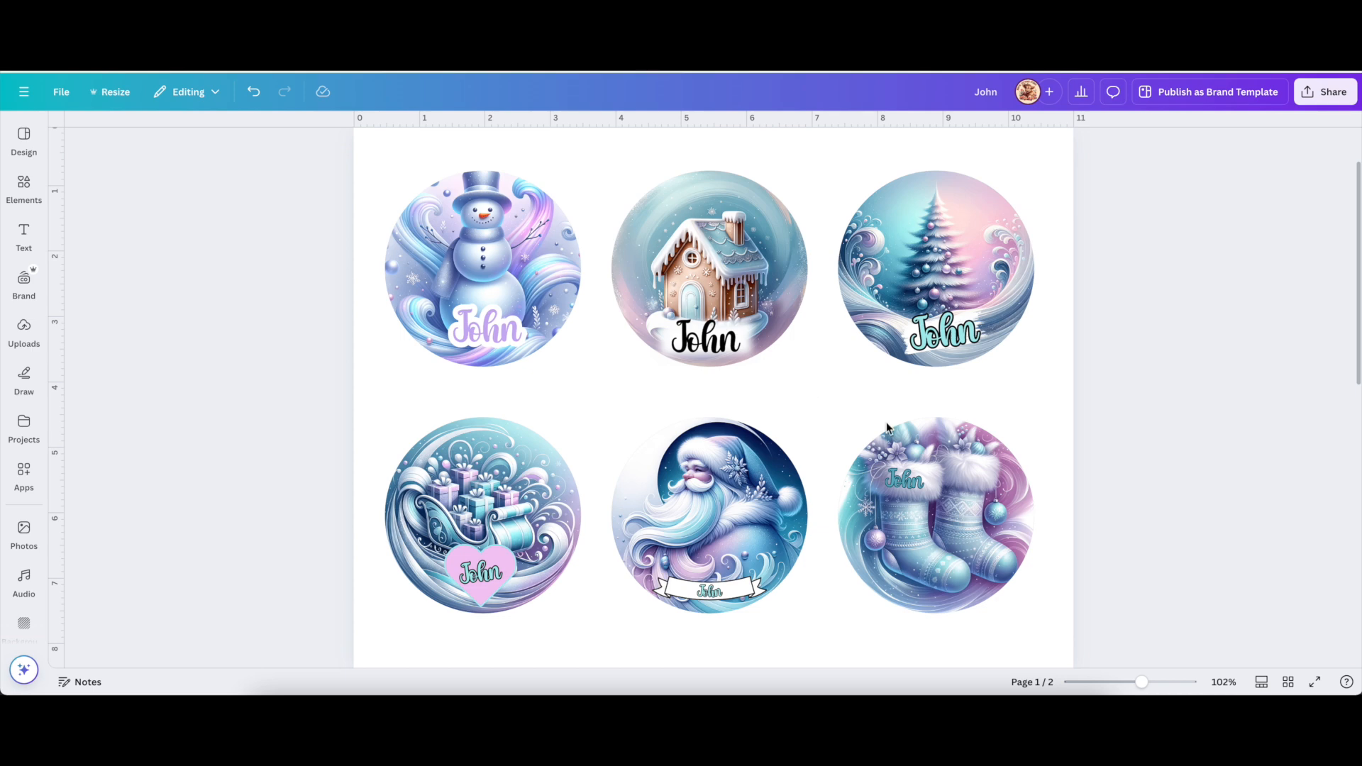
# Select the snowman ornament's lavender John label and show its text Effects options.
pyautogui.scroll(-10, 980, 411)
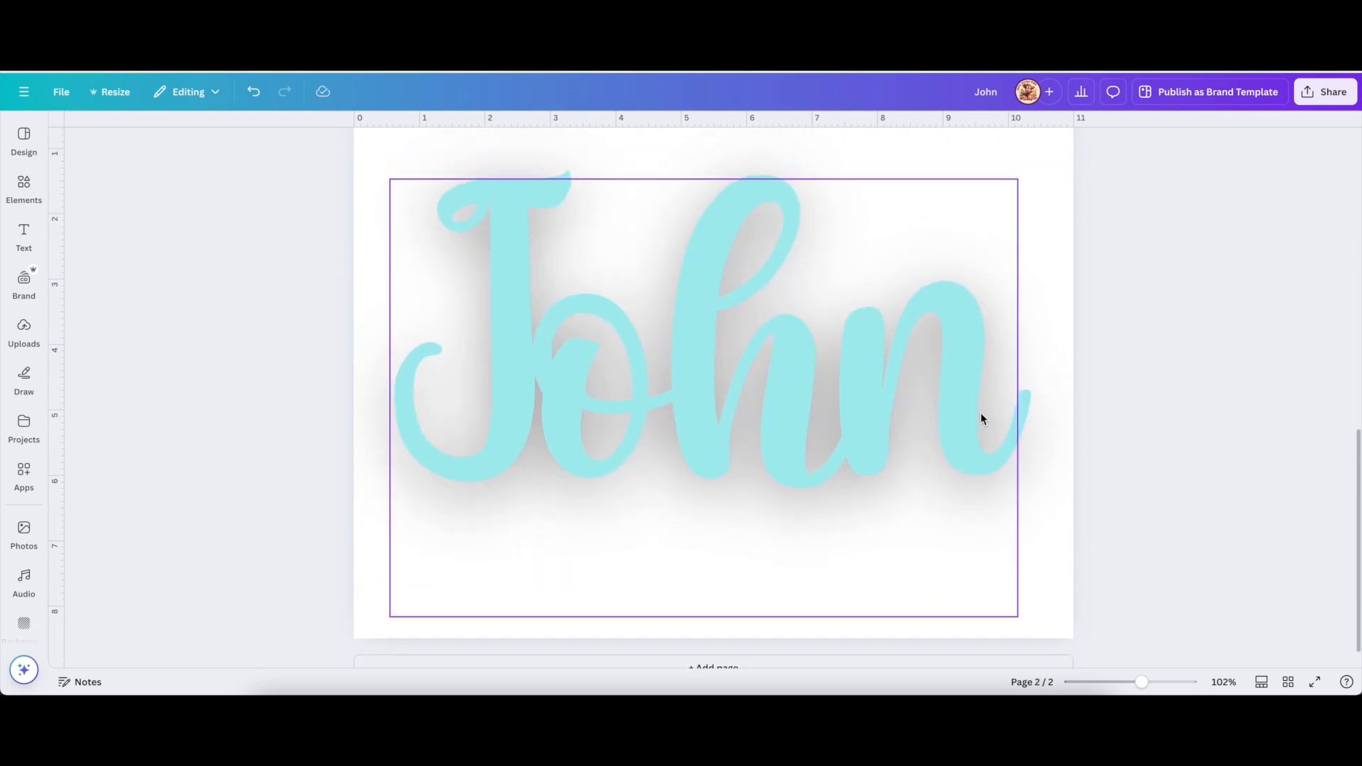
pyautogui.scroll(1, 980, 419)
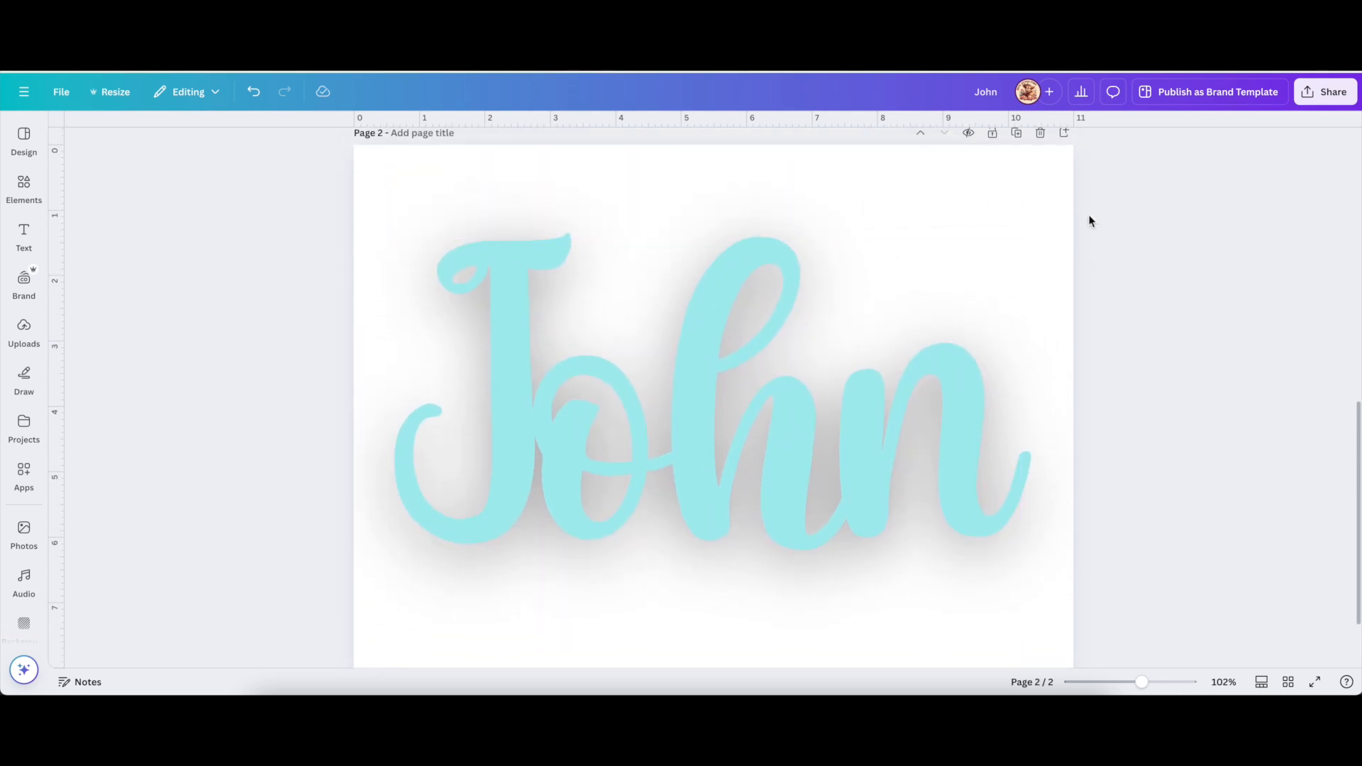
pyautogui.scroll(10, 1134, 246)
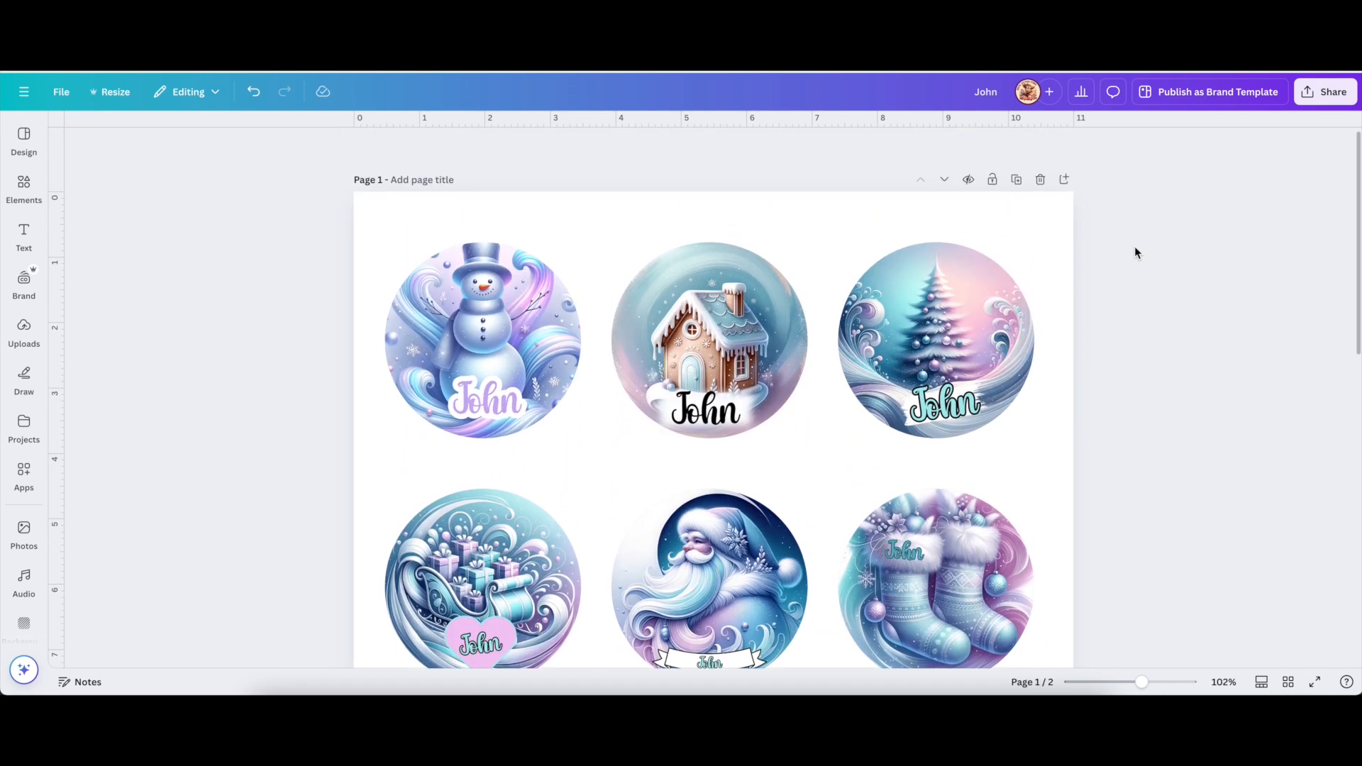
pyautogui.scroll(-1, 479, 285)
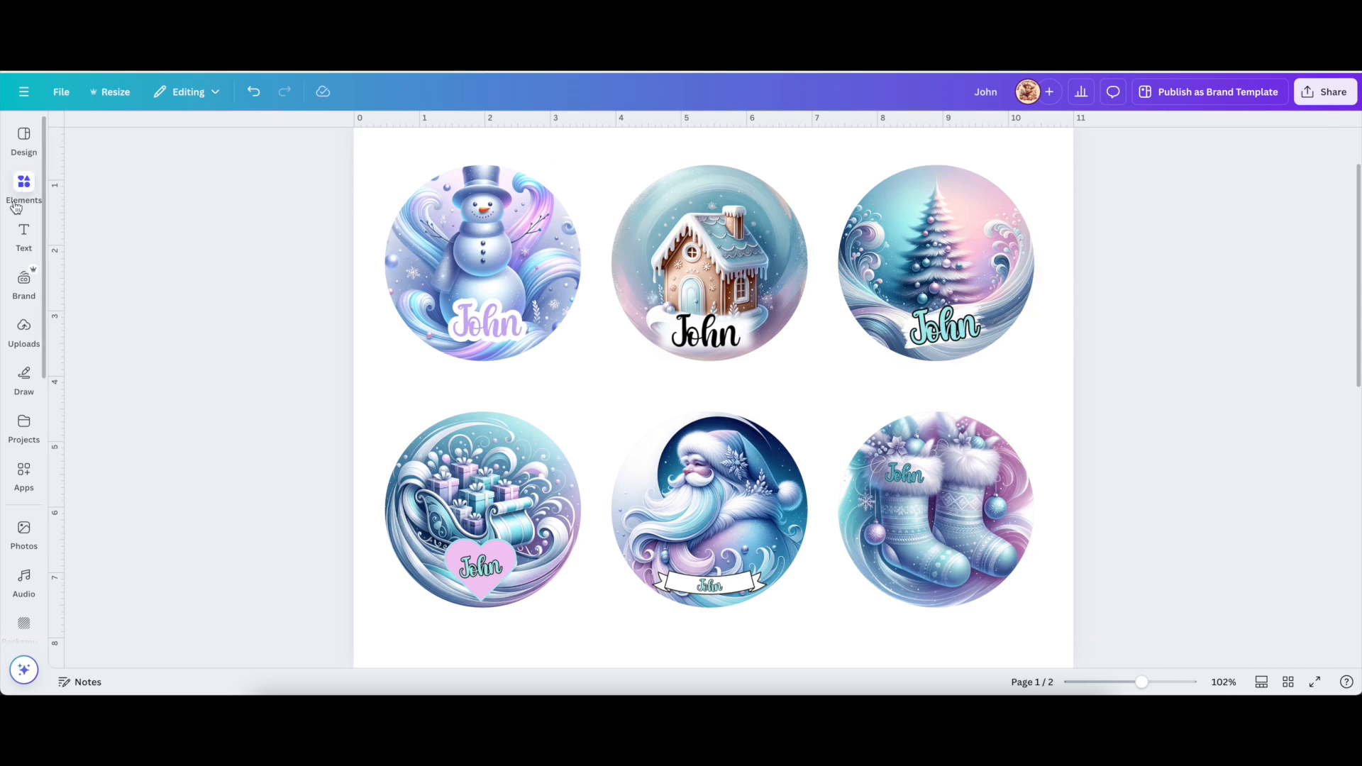
pyautogui.click(487, 325)
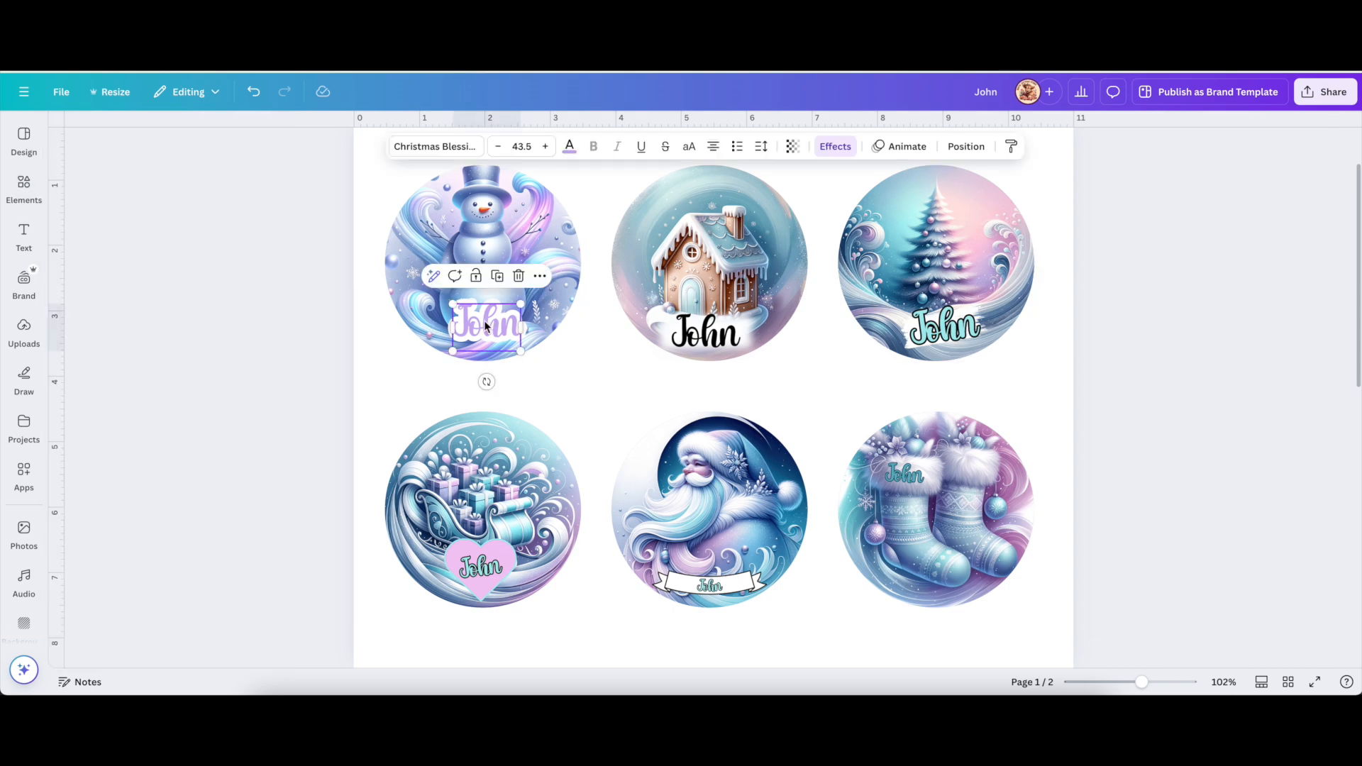
pyautogui.click(827, 145)
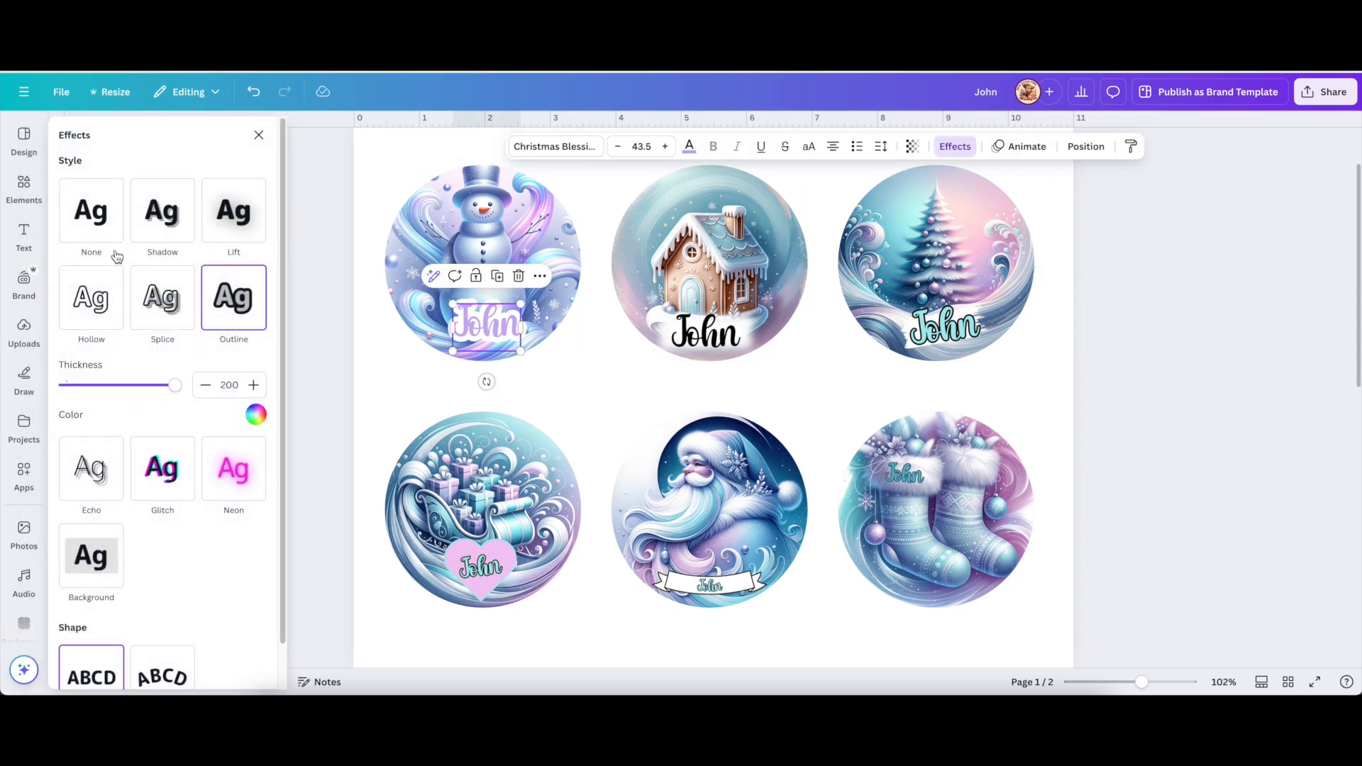